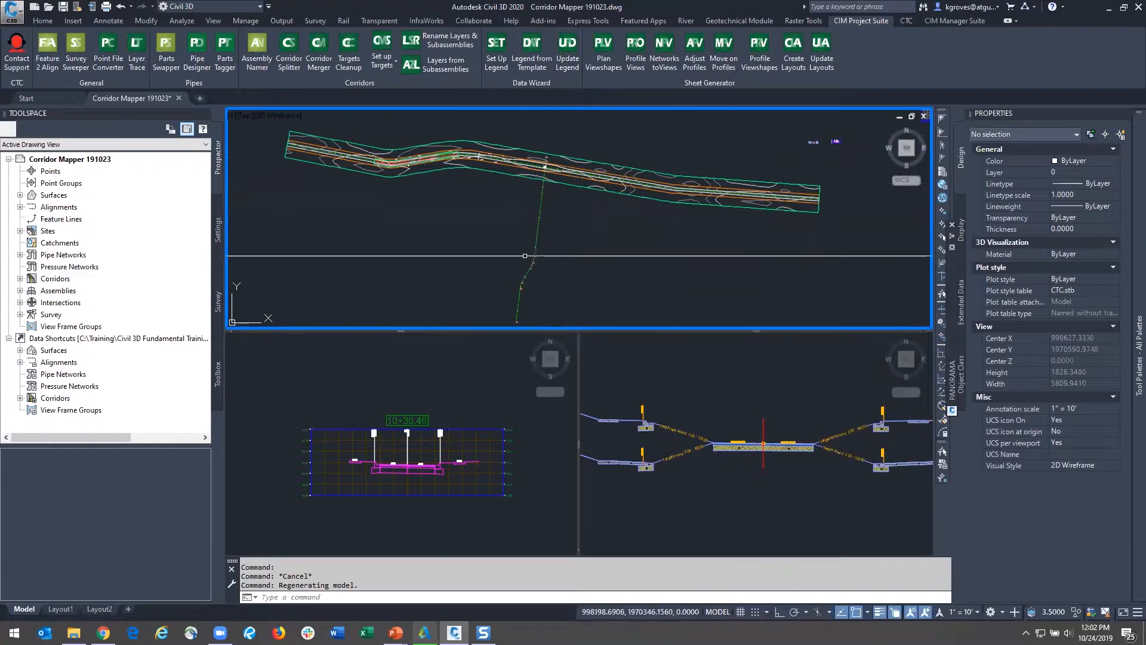
# Step: Examine the corridor in plan, from its starting end through the bend and along the straight, including the short driveway lines beside it
pyautogui.scroll(-3, 537, 268)
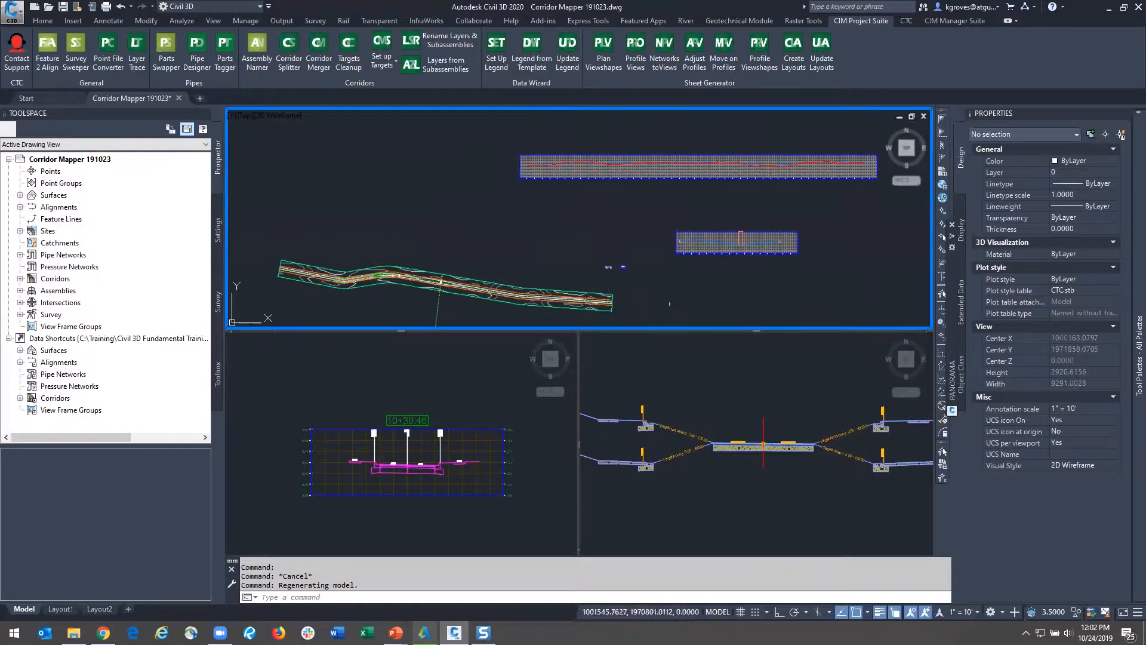
pyautogui.scroll(8, 313, 272)
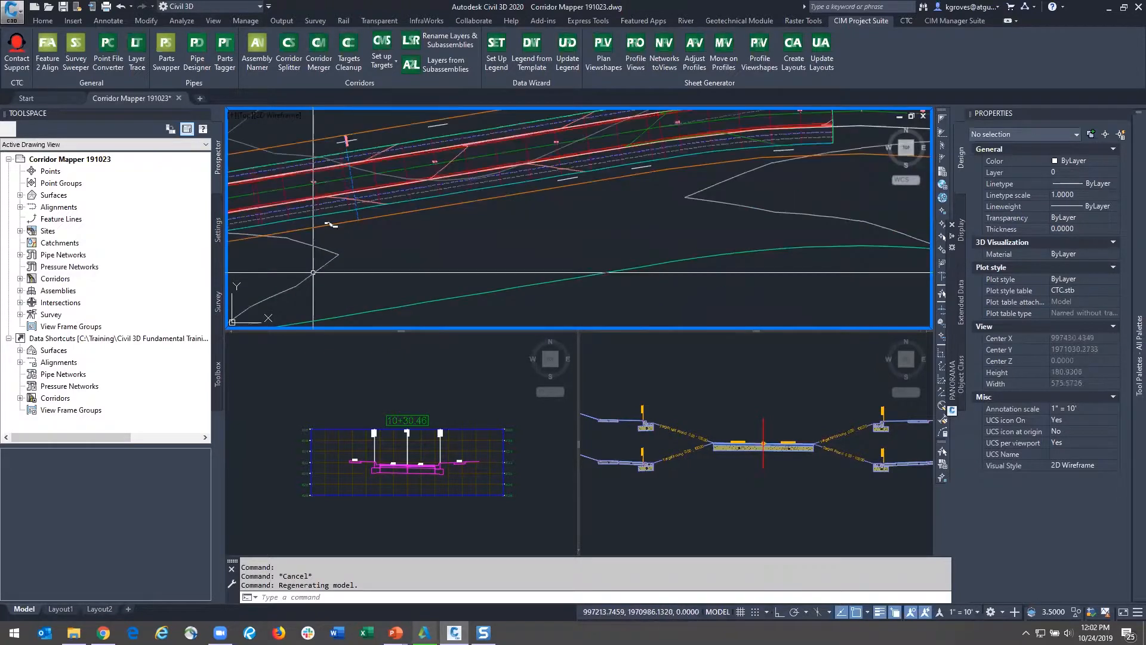
pyautogui.moveTo(313, 272); pyautogui.dragTo(638, 291, button='middle')
pyautogui.click(751, 474)
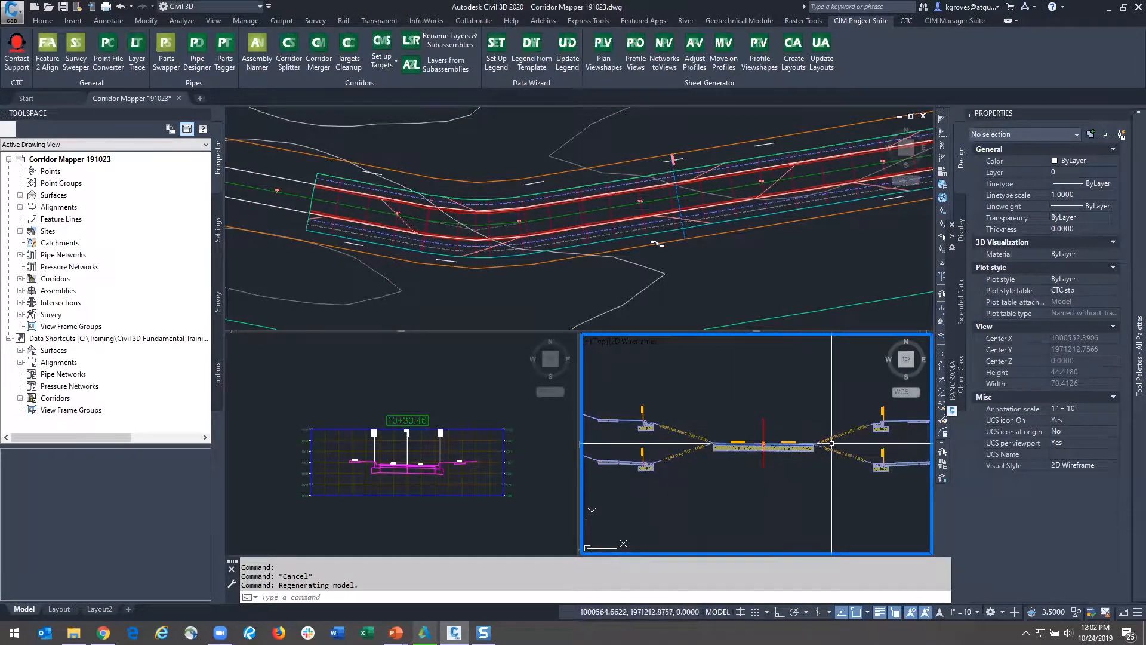
pyautogui.click(478, 298)
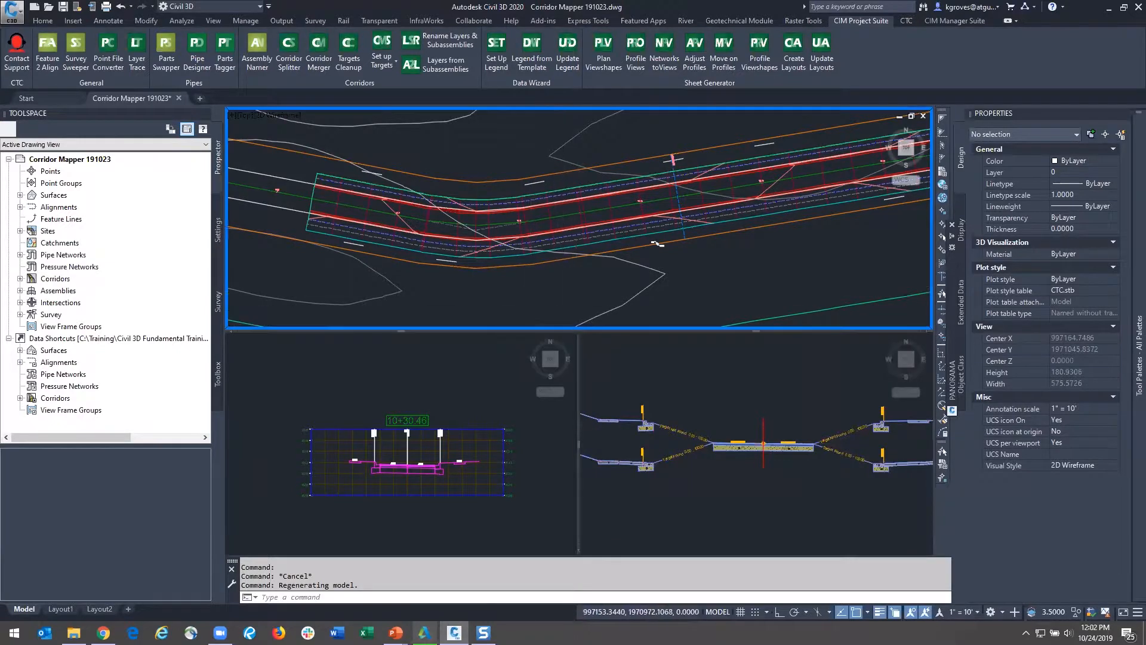
pyautogui.scroll(-2, 740, 297)
pyautogui.moveTo(710, 300); pyautogui.dragTo(599, 288, button='middle')
pyautogui.moveTo(297, 234)
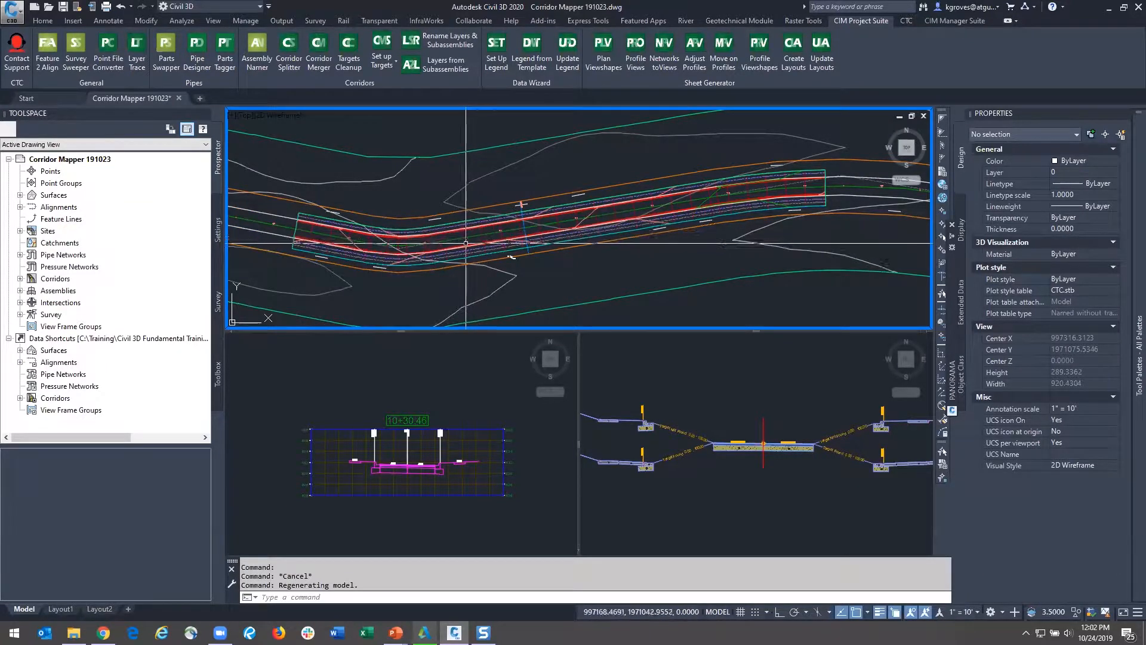
pyautogui.scroll(-2, 535, 240)
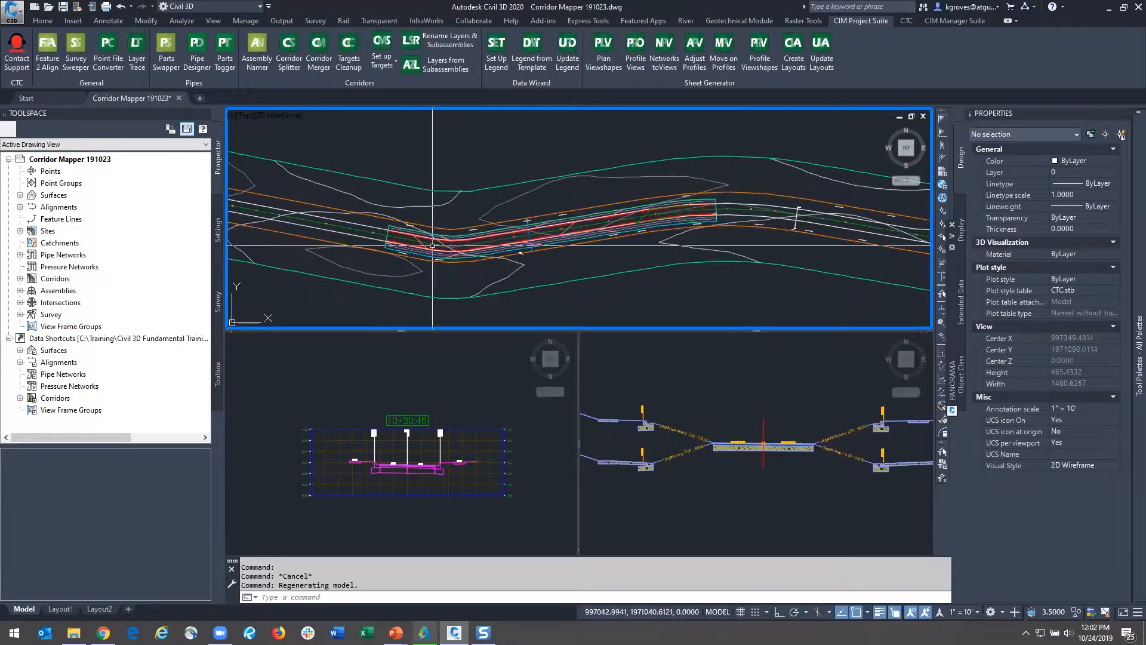
pyautogui.scroll(4, 412, 245)
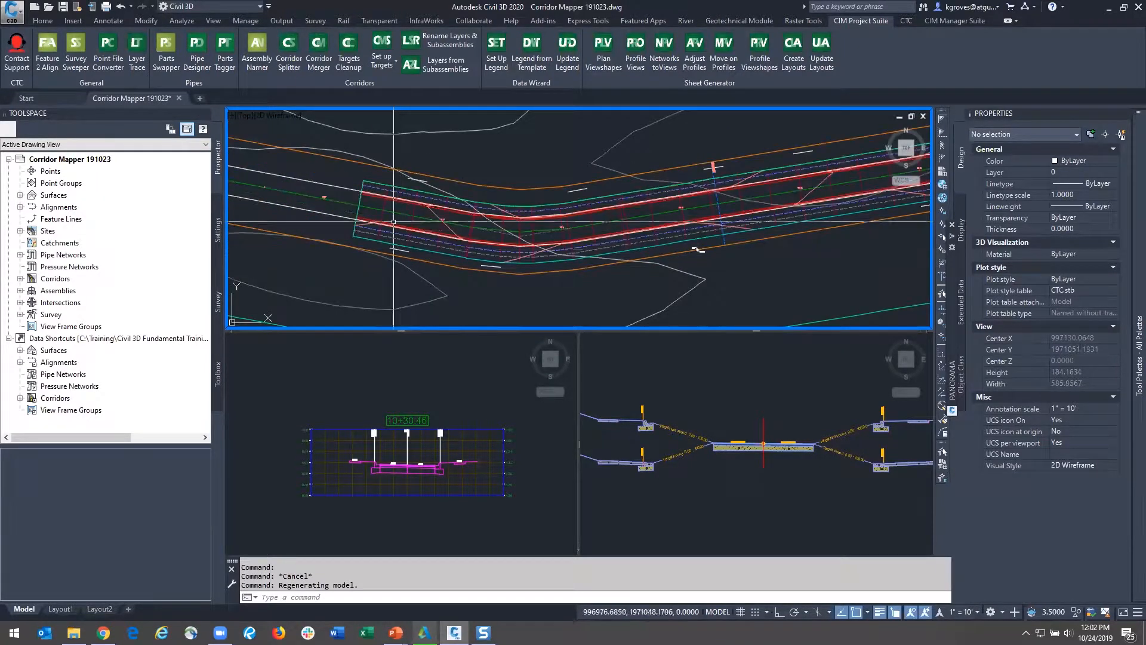
pyautogui.scroll(1, 454, 228)
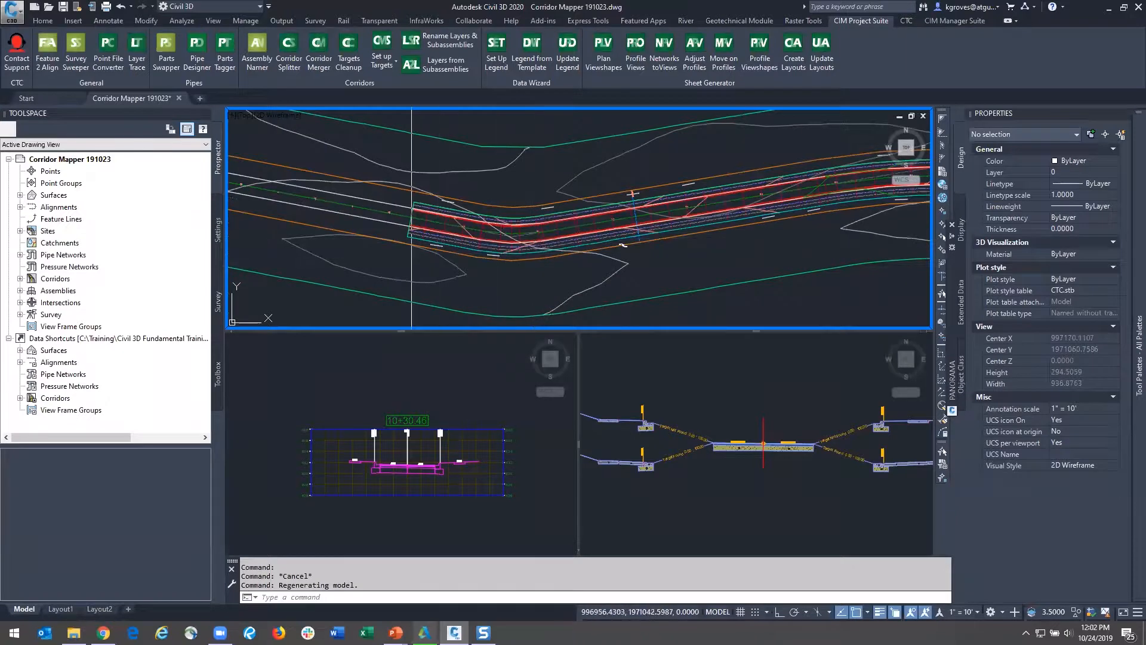
pyautogui.scroll(1, 521, 236)
pyautogui.moveTo(684, 281); pyautogui.dragTo(454, 285, button='middle')
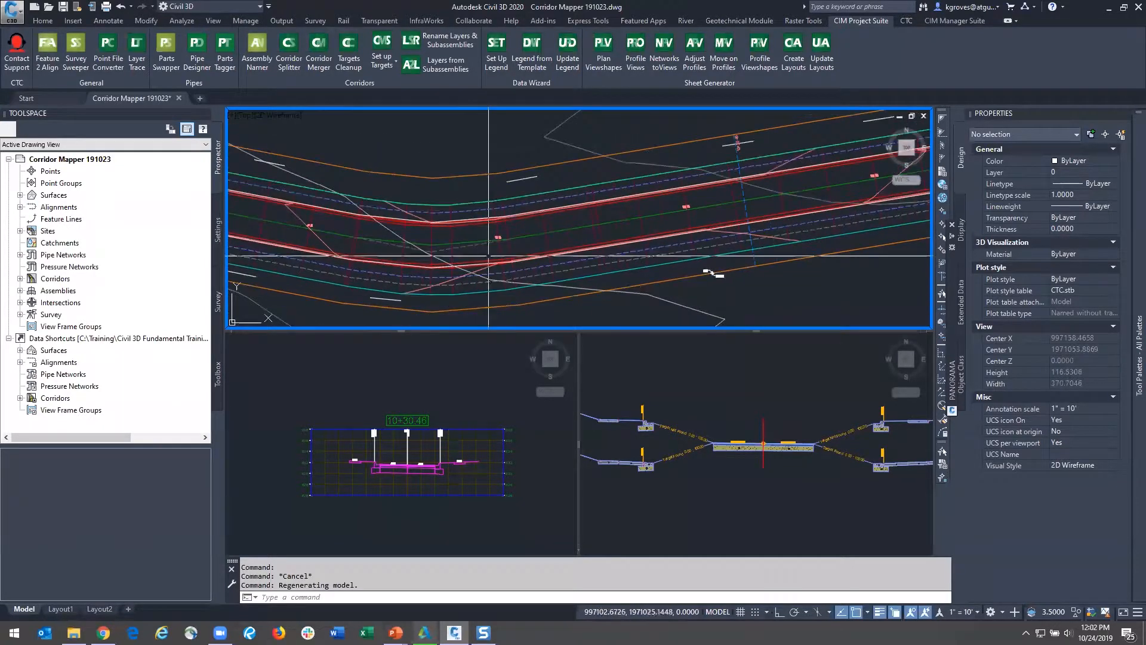
# Step: Inspect the layer and length properties of the short driveway line above the corridor, just past the bend
pyautogui.click(477, 148)
pyautogui.click(549, 192)
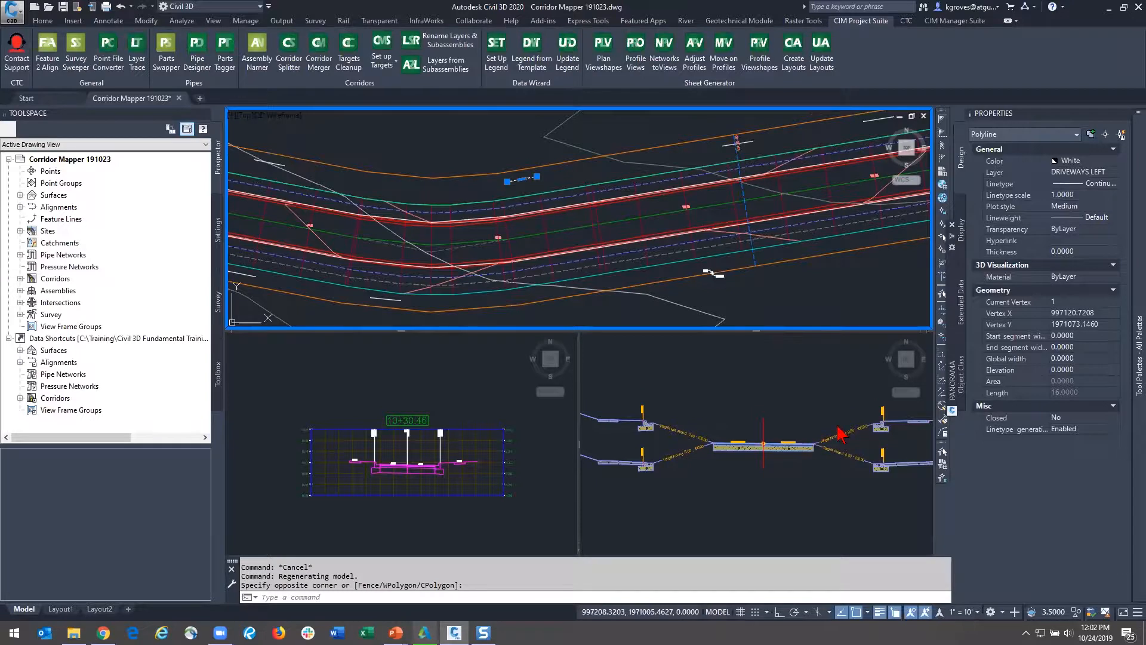
pyautogui.press('Escape')
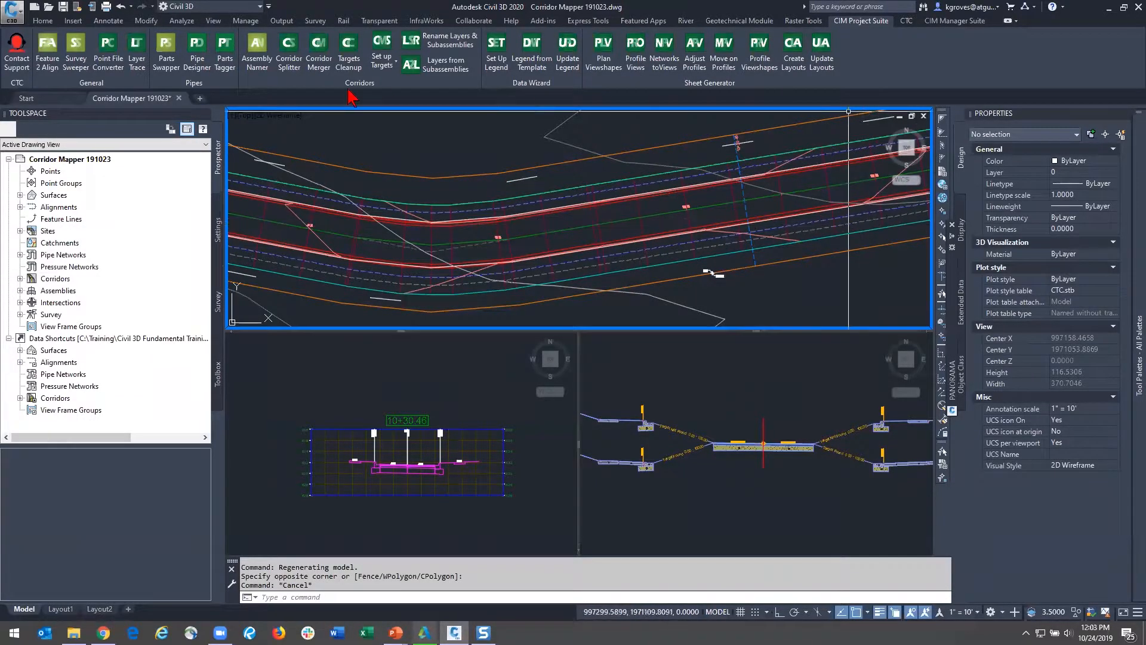
# Step: Load the Civil Imperial Subassemblies and look up ConditionalHorizontalTarget among the conditional subassemblies
pyautogui.click(908, 21)
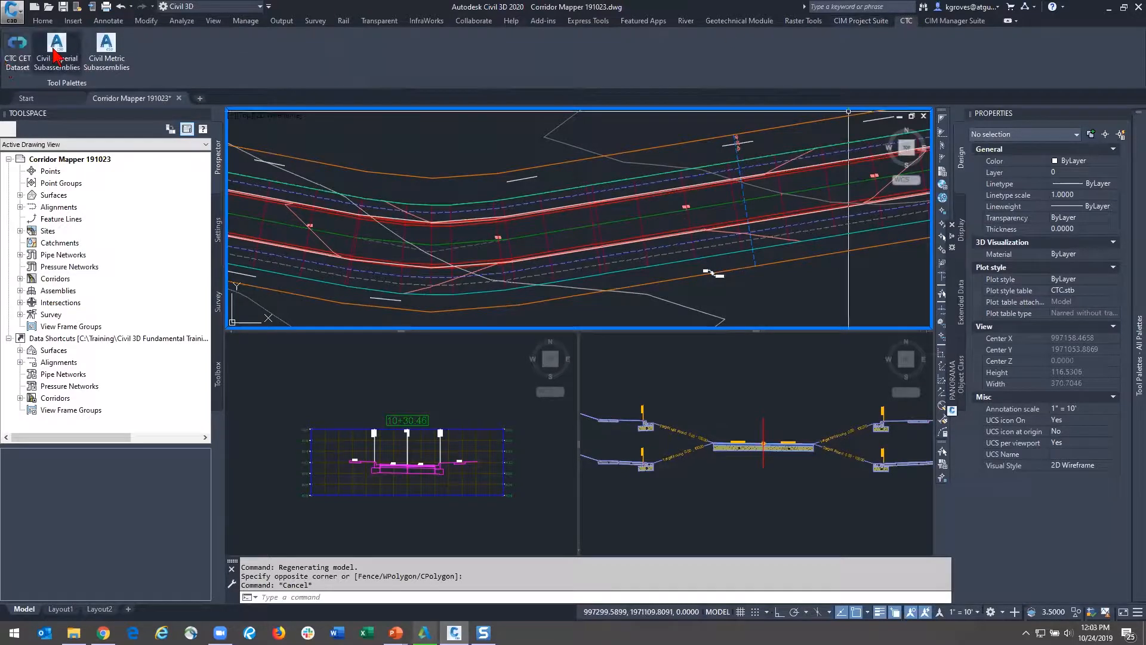
pyautogui.moveTo(1130, 366)
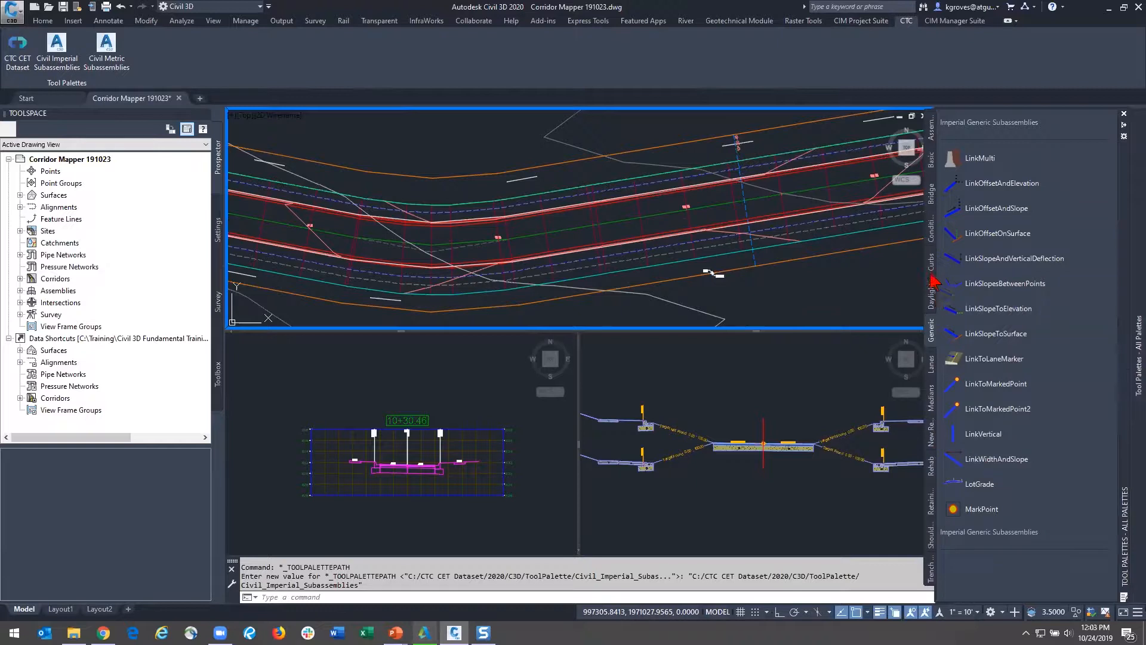
pyautogui.click(931, 234)
pyautogui.click(1027, 185)
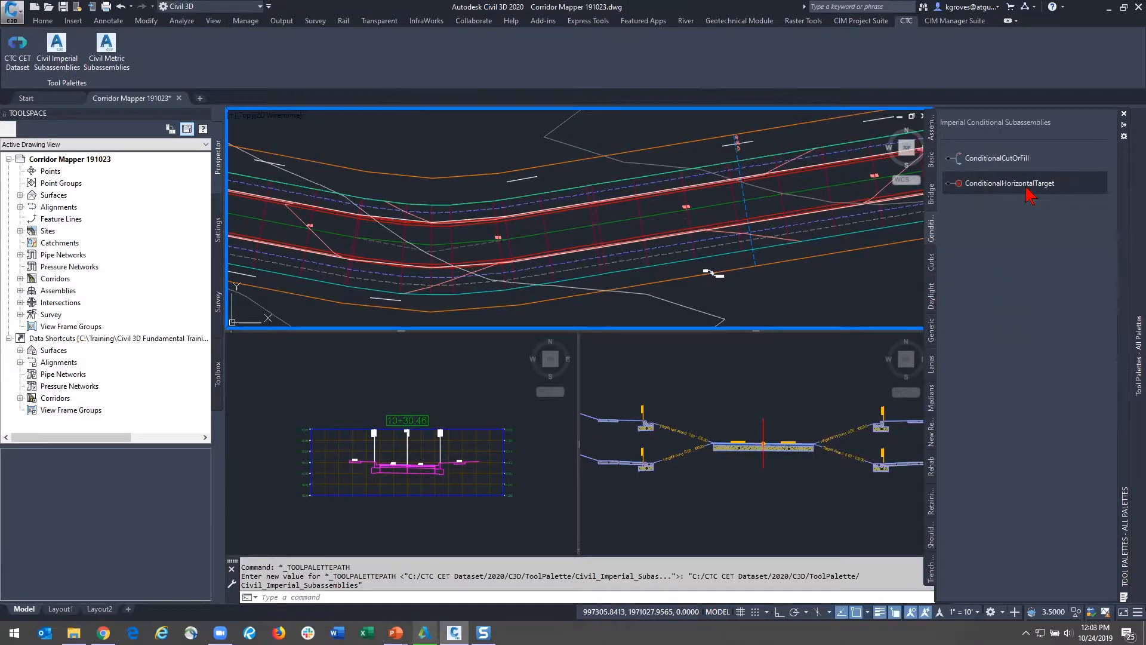
pyautogui.click(769, 296)
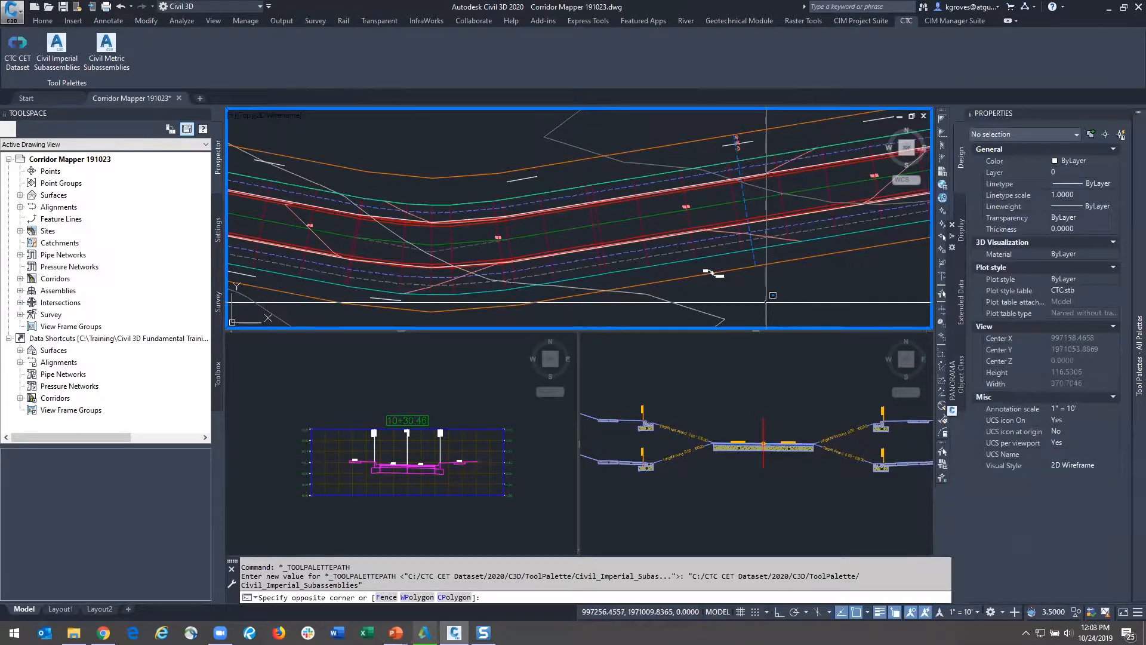
pyautogui.press('Escape')
# Step: Examine the Target Not Found and Target Found conditional branches on the right side of the assembly
pyautogui.click(874, 446)
pyautogui.moveTo(864, 442); pyautogui.dragTo(709, 409, button='middle')
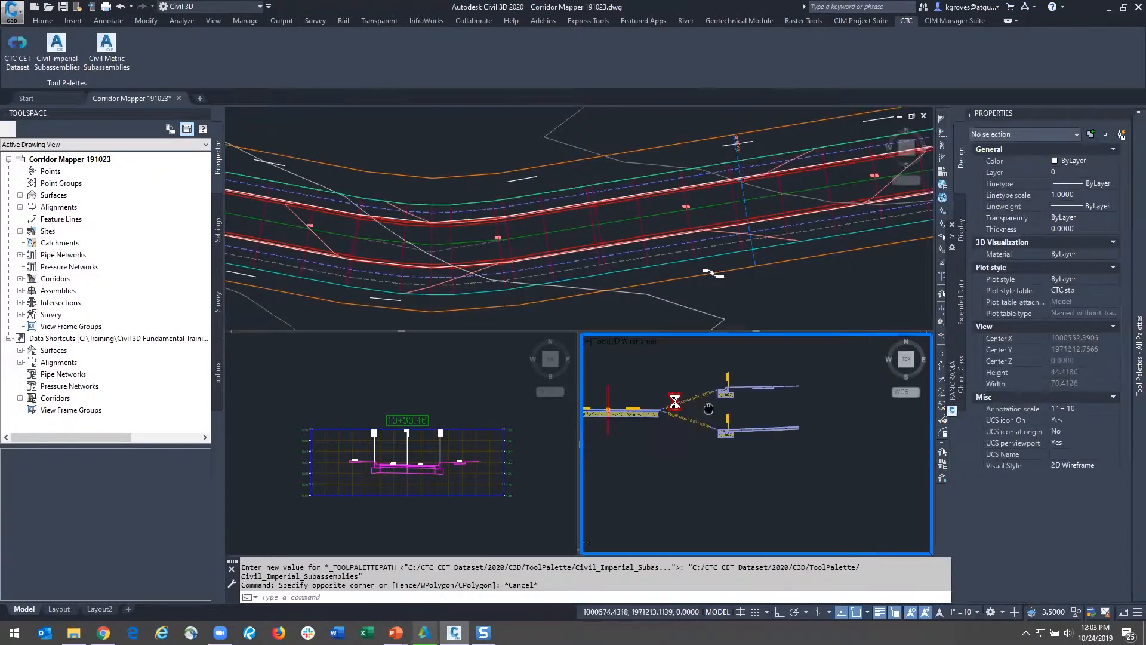
pyautogui.scroll(5, 680, 399)
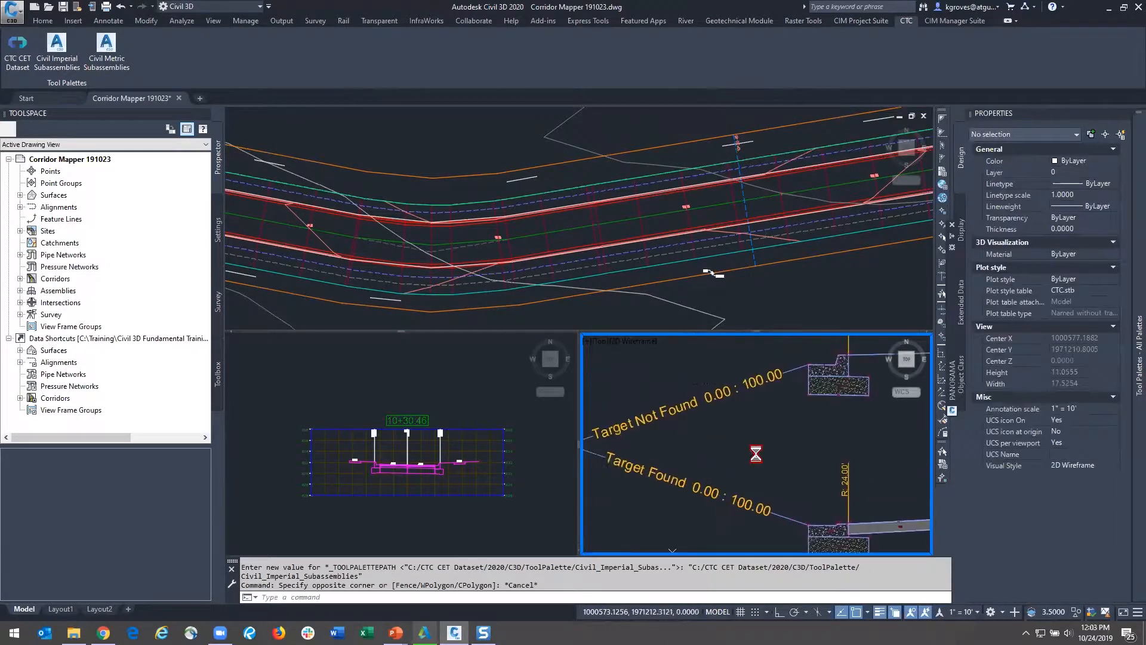
pyautogui.moveTo(756, 454); pyautogui.dragTo(780, 457, button='middle')
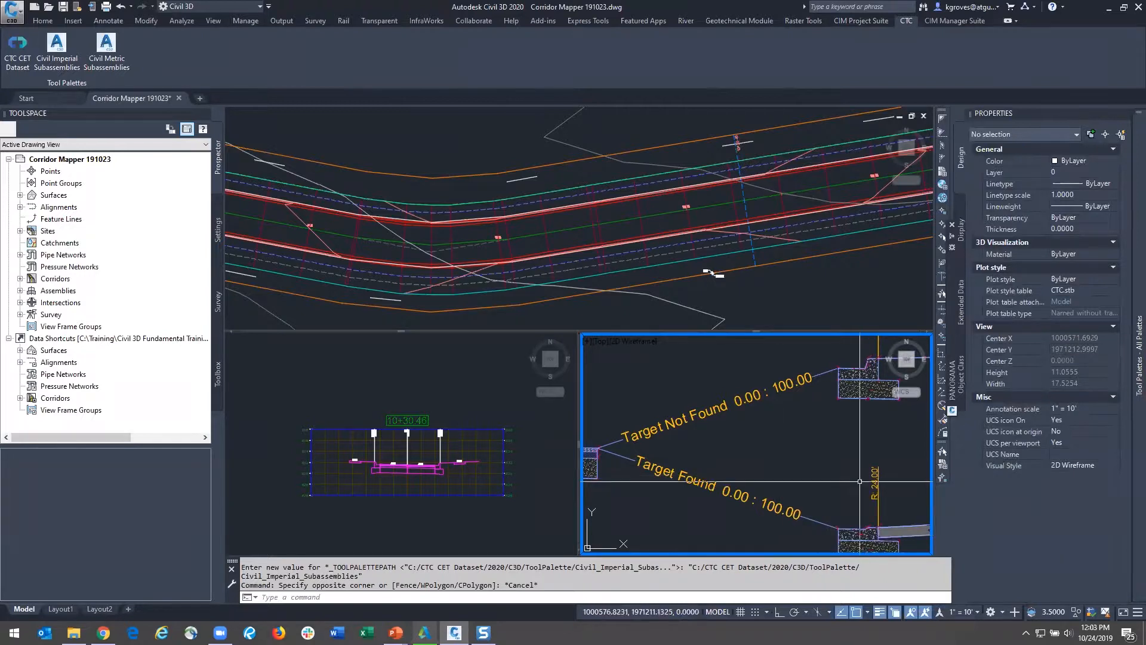
# Step: Compare the curb shapes of the Target Not Found and Target Found branches up close, along with the sections attached behind them
pyautogui.moveTo(848, 504)
pyautogui.mouseDown(button='middle')
pyautogui.moveTo(800, 497)
pyautogui.moveTo(737, 413)
pyautogui.mouseUp(button='middle')
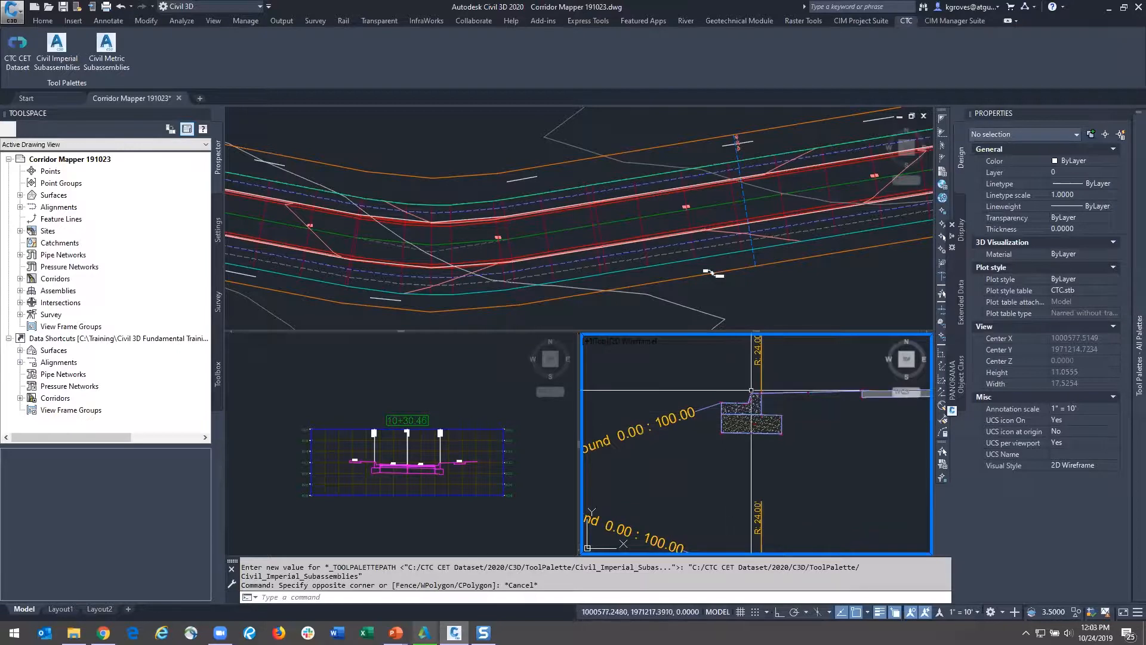
pyautogui.scroll(8, 737, 413)
pyautogui.scroll(-4, 759, 418)
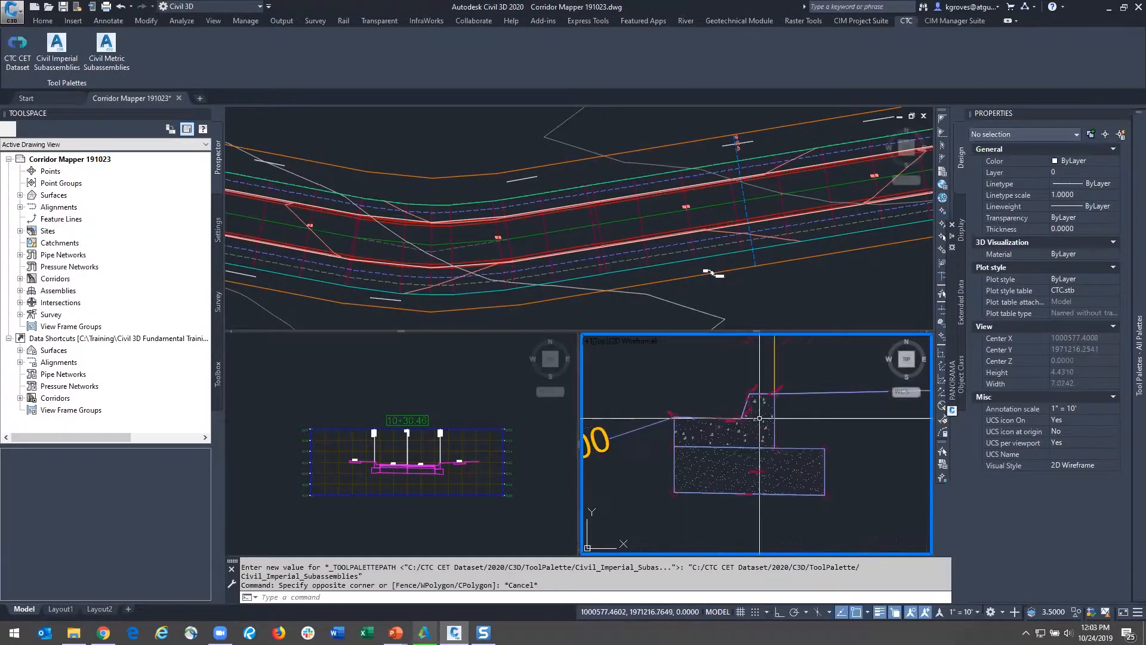
pyautogui.scroll(-2, 843, 502)
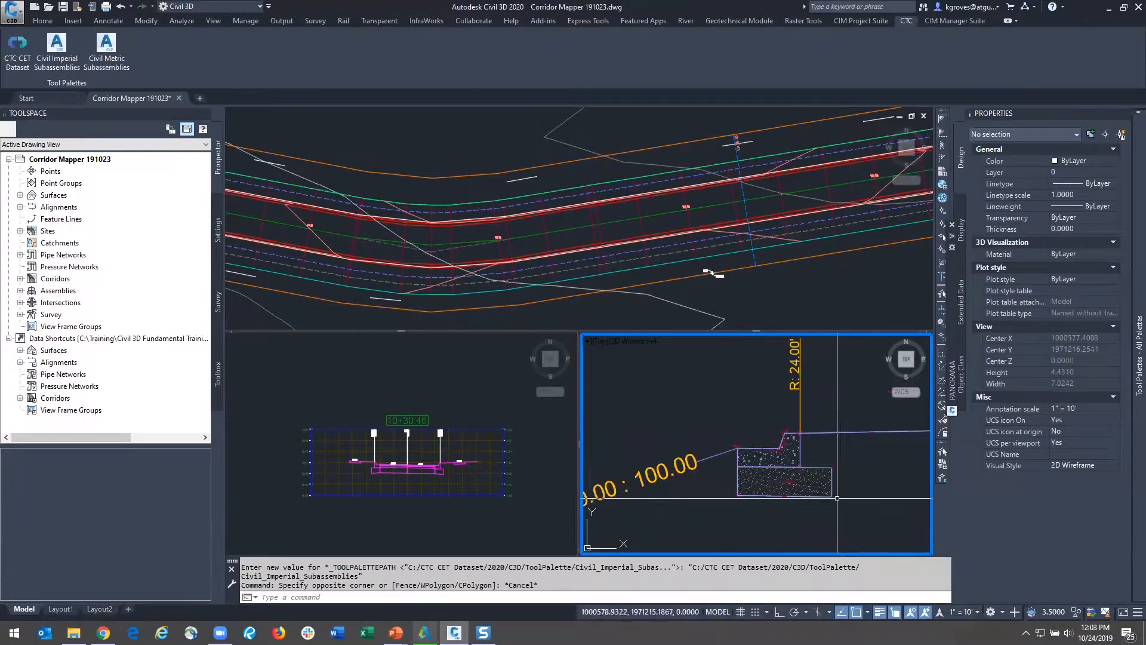
pyautogui.moveTo(843, 502); pyautogui.dragTo(742, 436, button='middle')
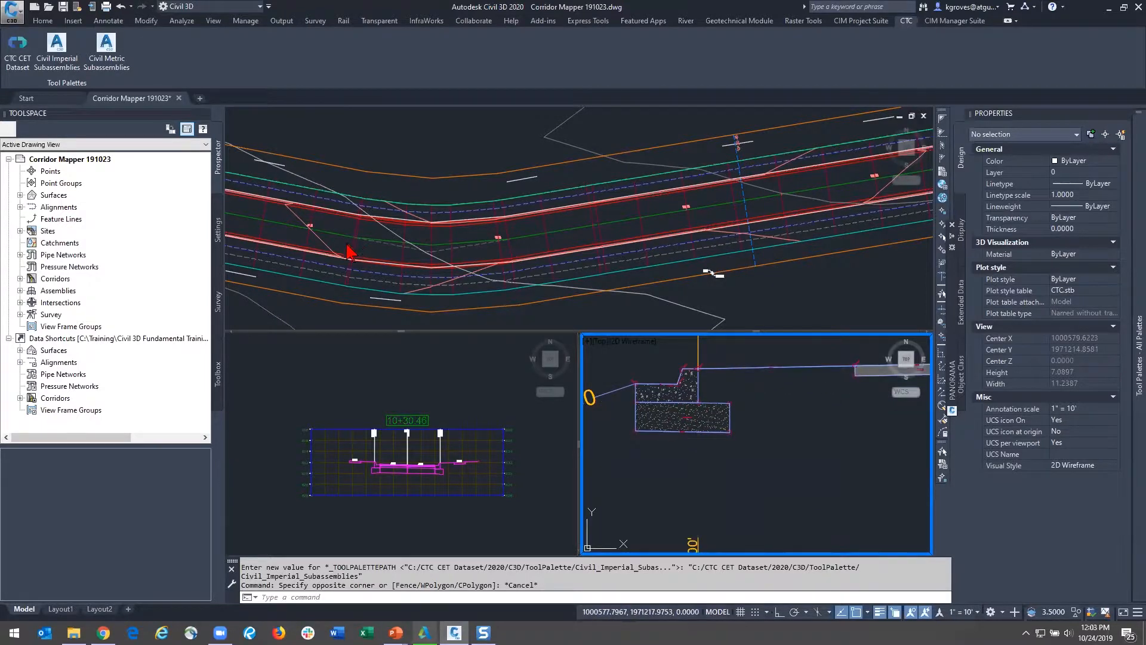
pyautogui.scroll(-2, 720, 479)
pyautogui.scroll(8, 687, 503)
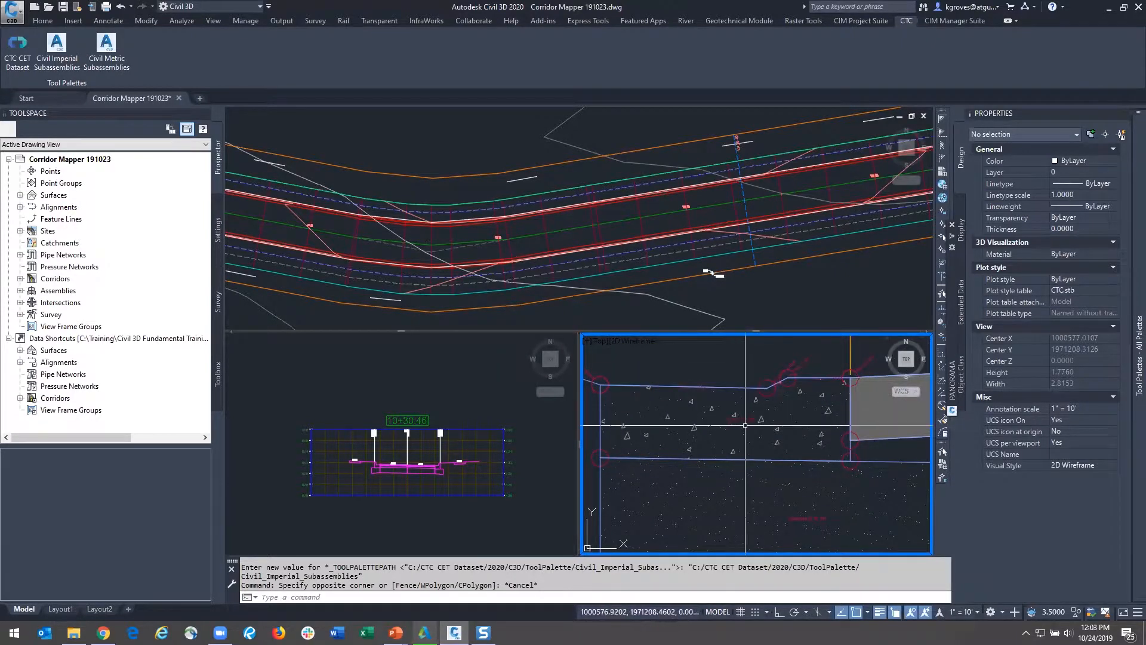
pyautogui.scroll(-12, 745, 425)
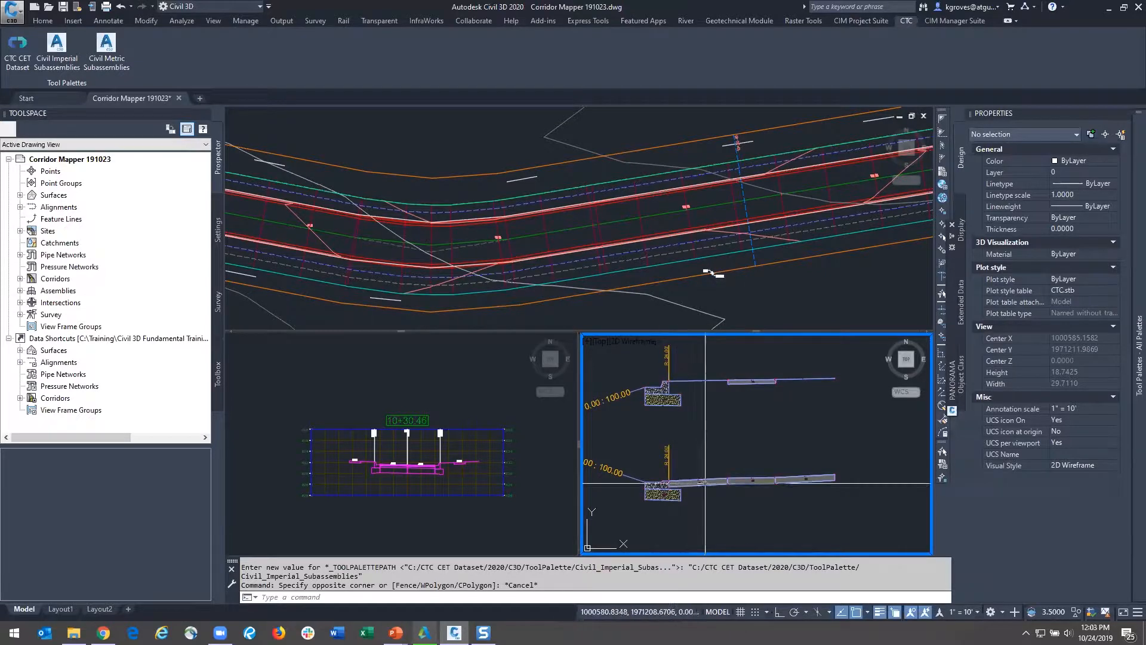
# Step: Inspect the properties of the three pavement subassemblies behind the curb in the Target Found branch, one after another
pyautogui.click(703, 481)
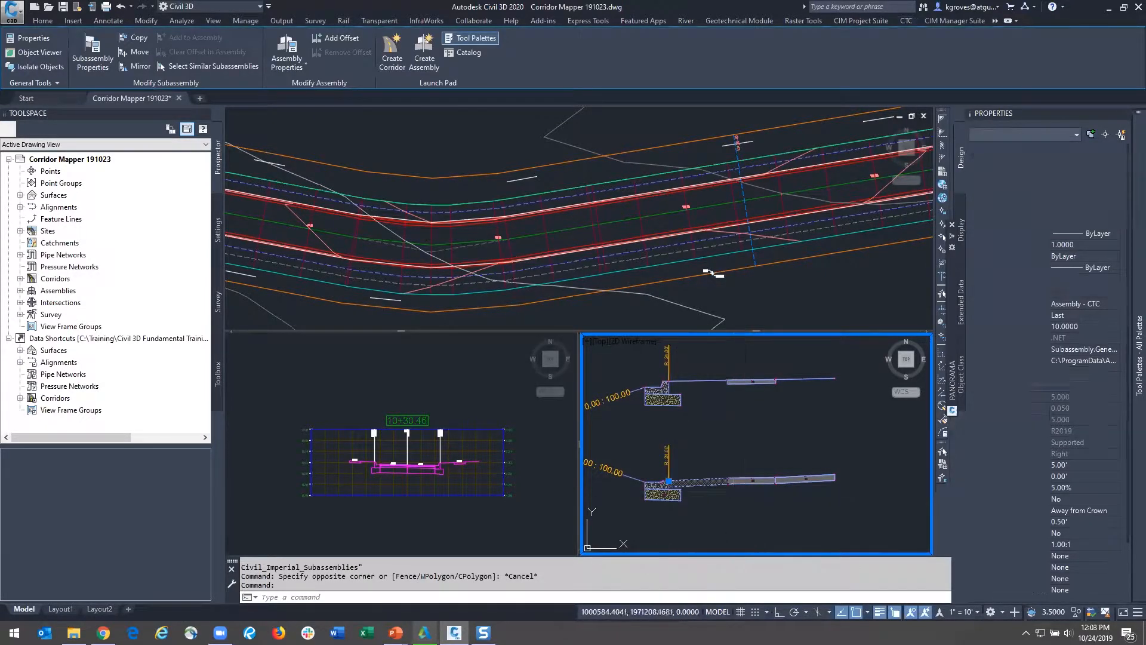
pyautogui.press('Escape')
pyautogui.click(749, 479)
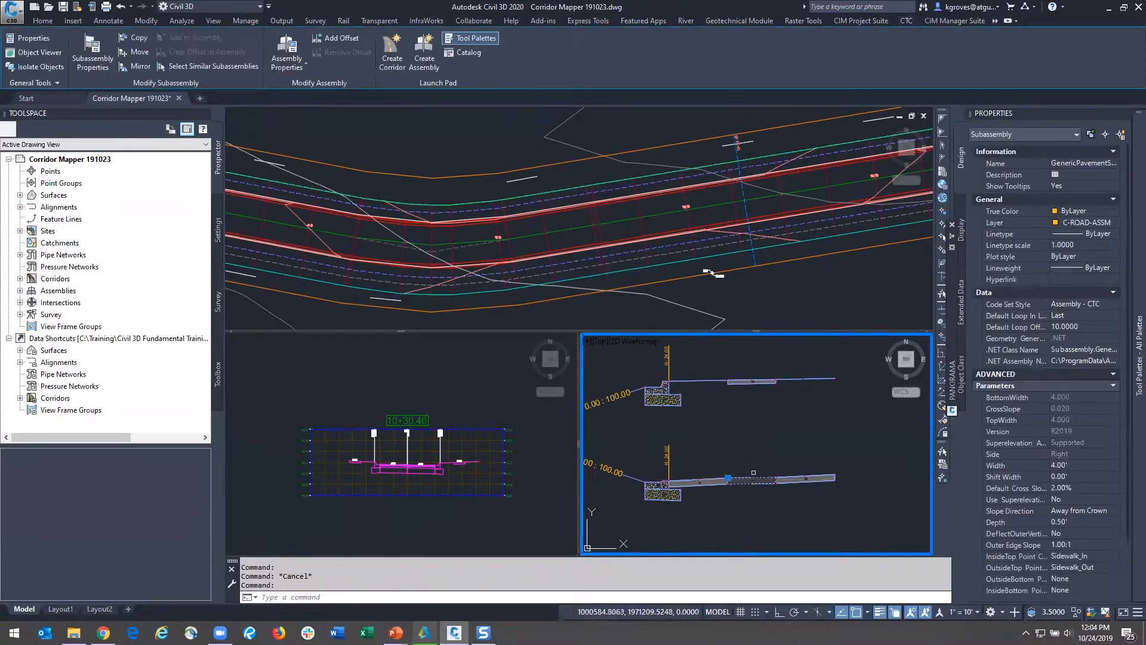
pyautogui.press('Escape')
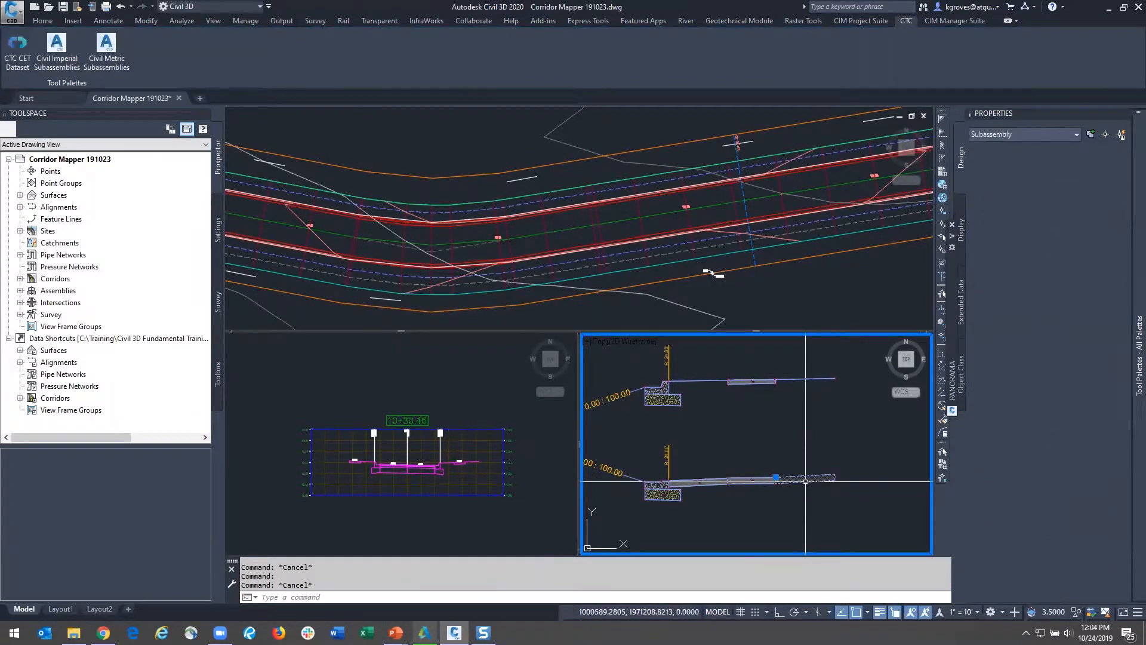
pyautogui.click(805, 481)
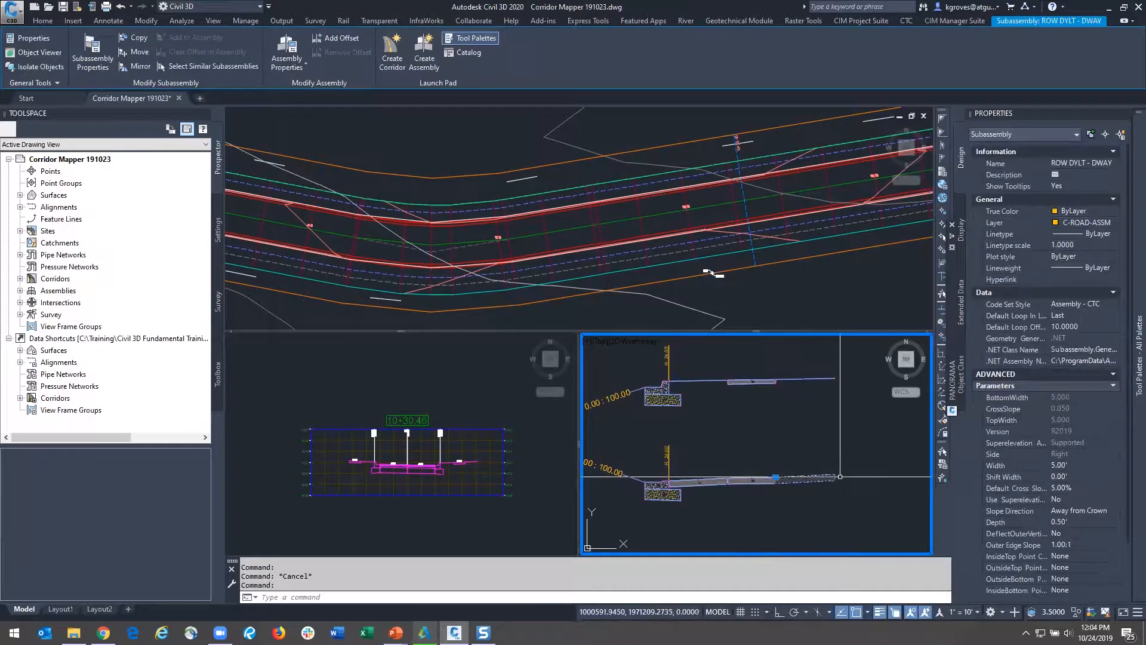
pyautogui.press('Escape')
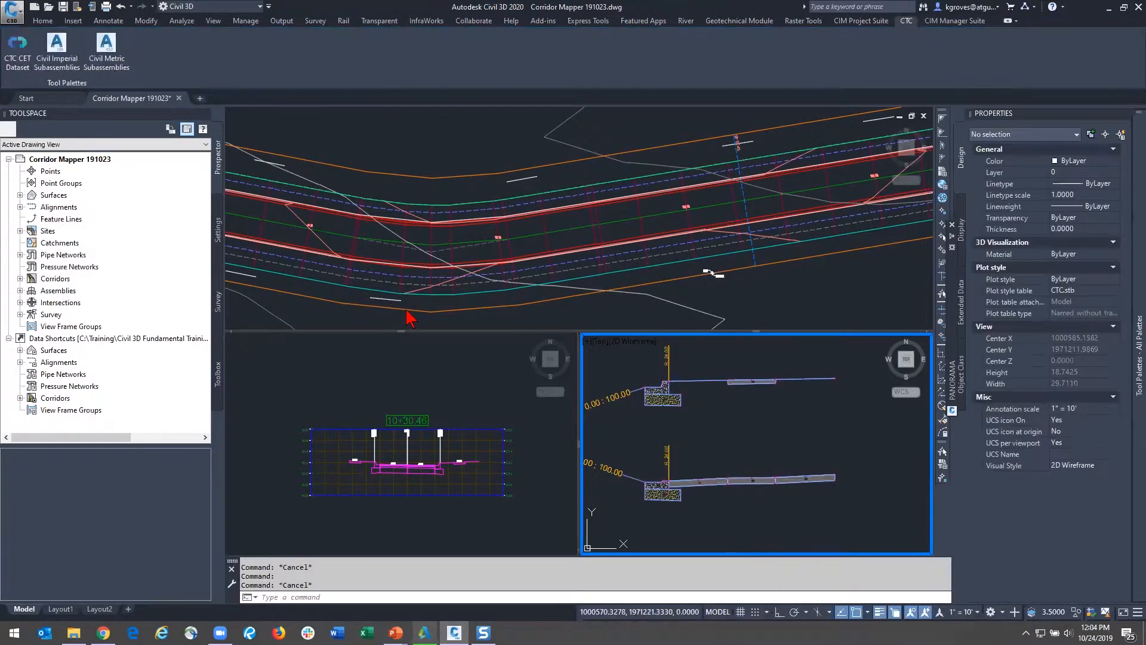
# Step: Inspect the properties of the grass link, sidewalk and outer daylight link behind the curb in the Target Not Found branch
pyautogui.click(806, 417)
pyautogui.click(749, 416)
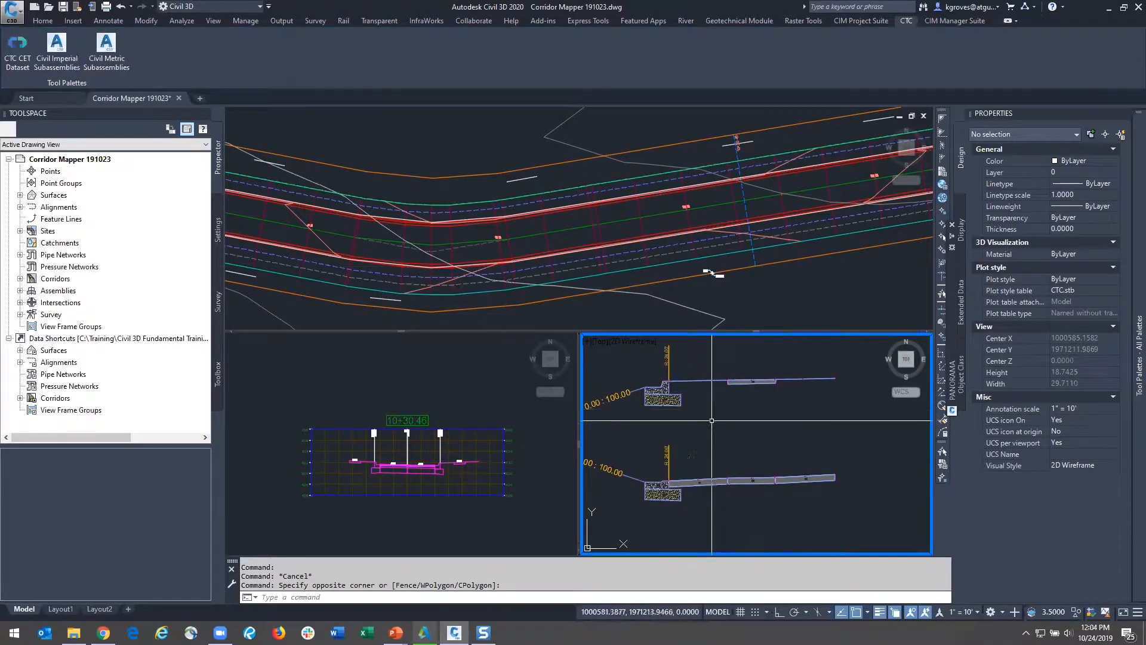
pyautogui.scroll(2, 653, 384)
pyautogui.scroll(-3, 653, 384)
pyautogui.click(671, 399)
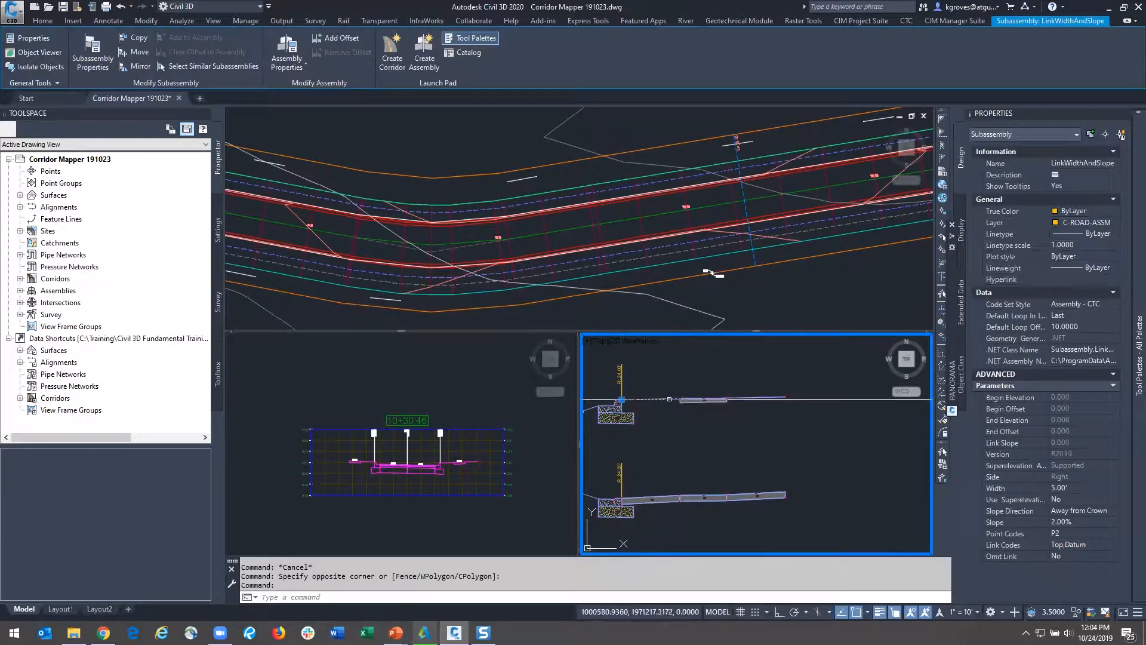
pyautogui.press('Escape')
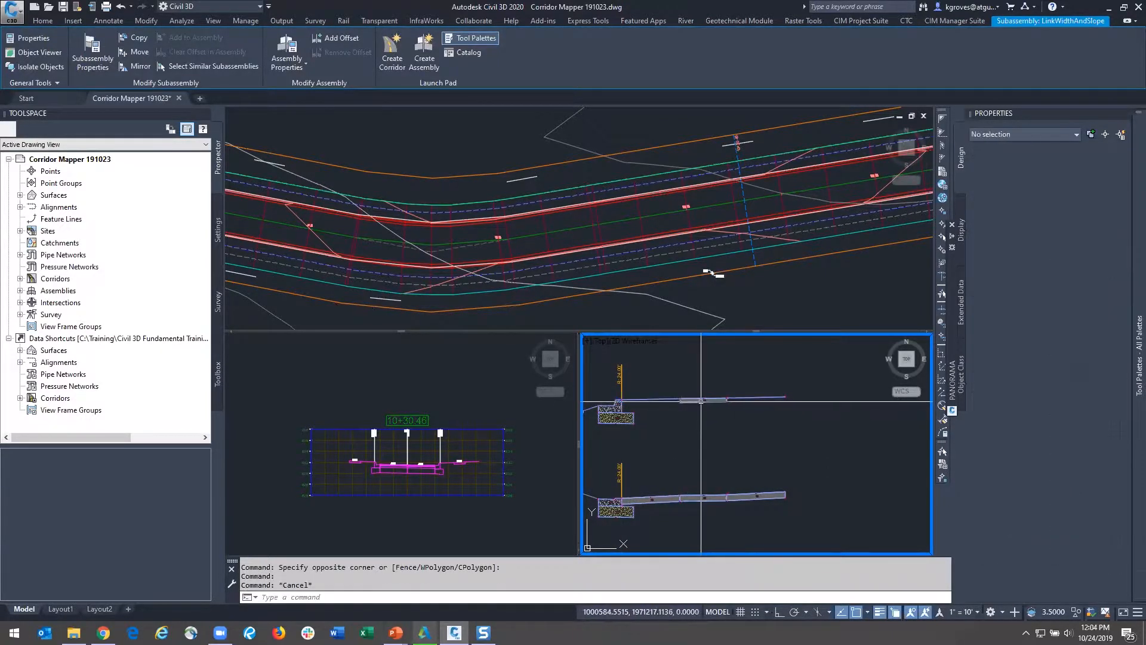
pyautogui.click(704, 399)
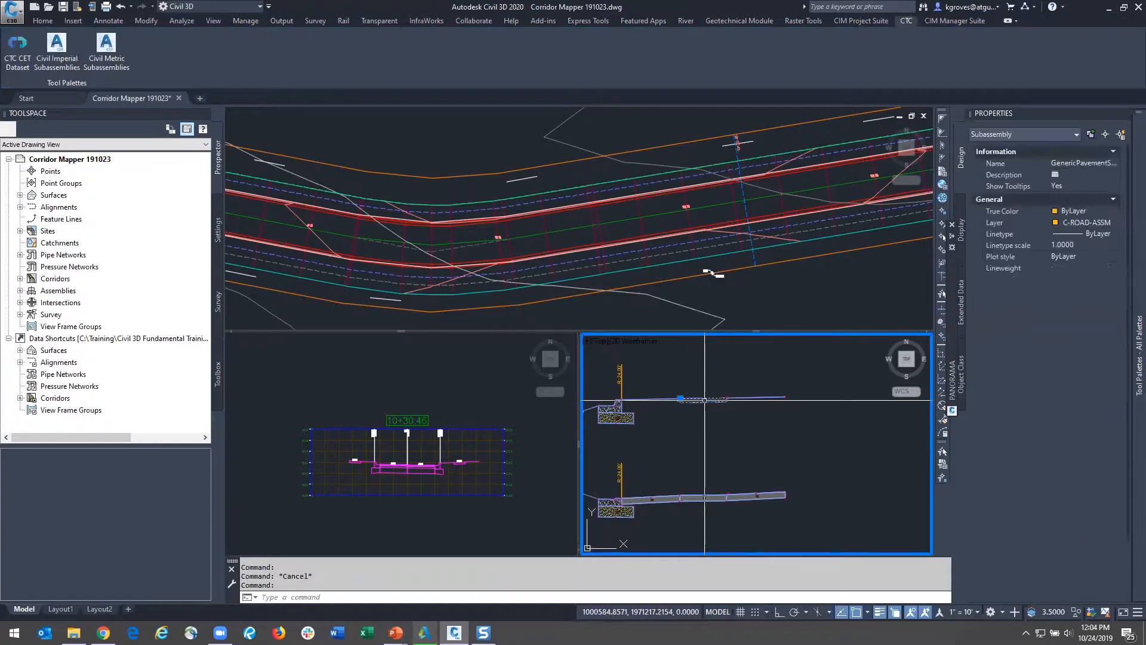
pyautogui.press('Escape')
pyautogui.click(743, 397)
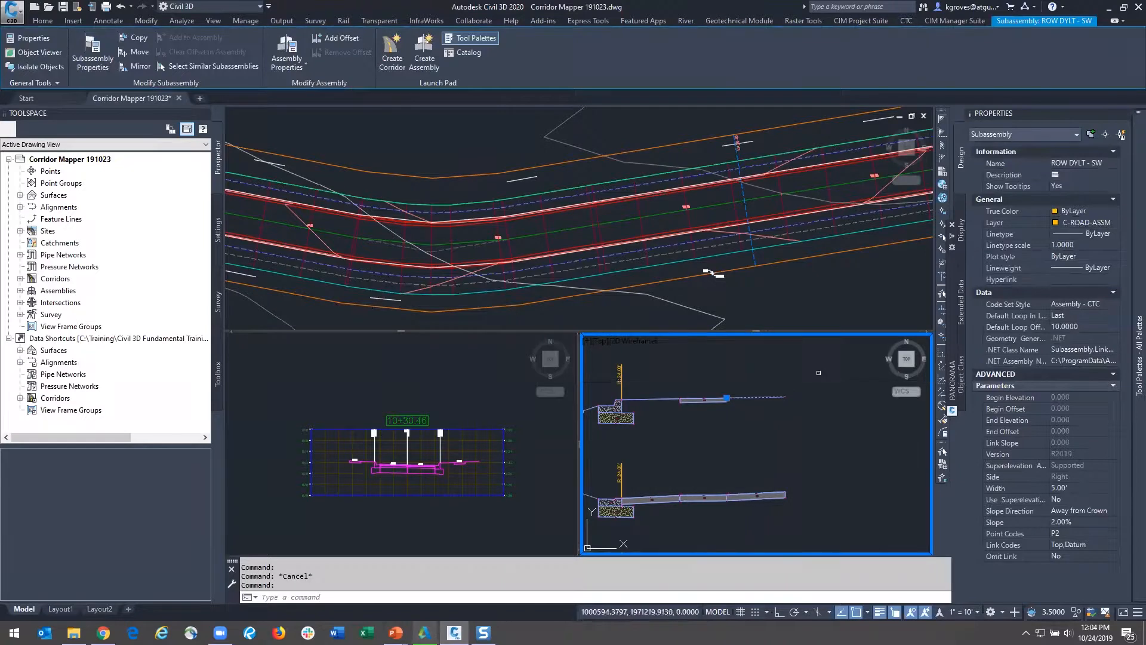
pyautogui.press('Escape')
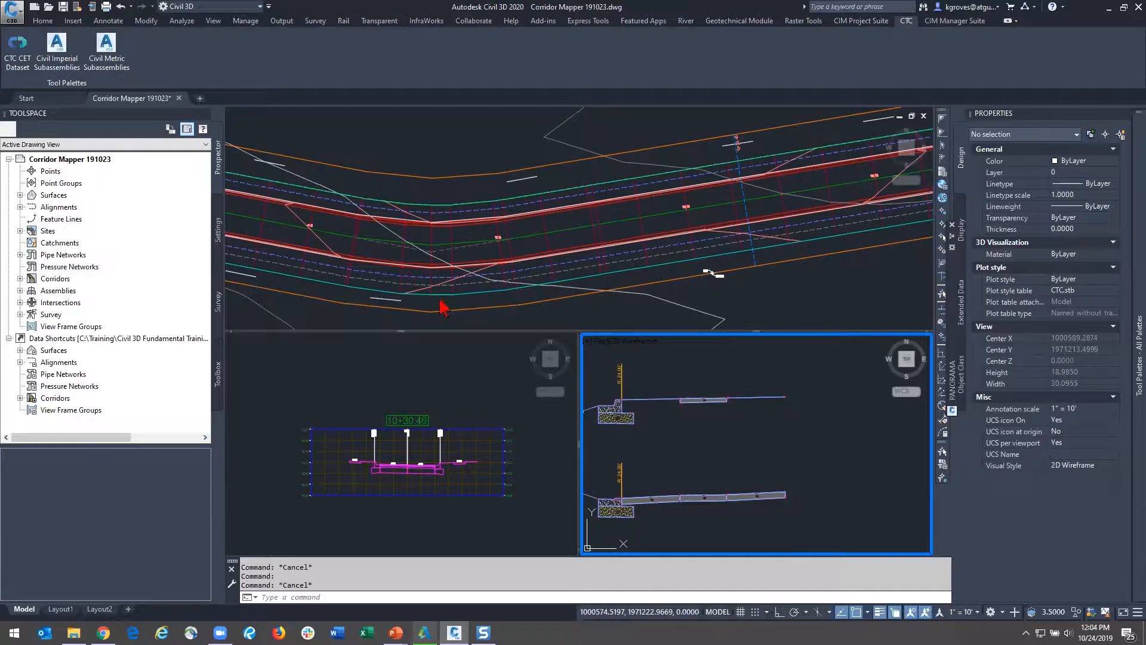
# Step: Open the target mapping of the Main corridor's region from station 7+29.14 to 14+26.24
pyautogui.click(508, 353)
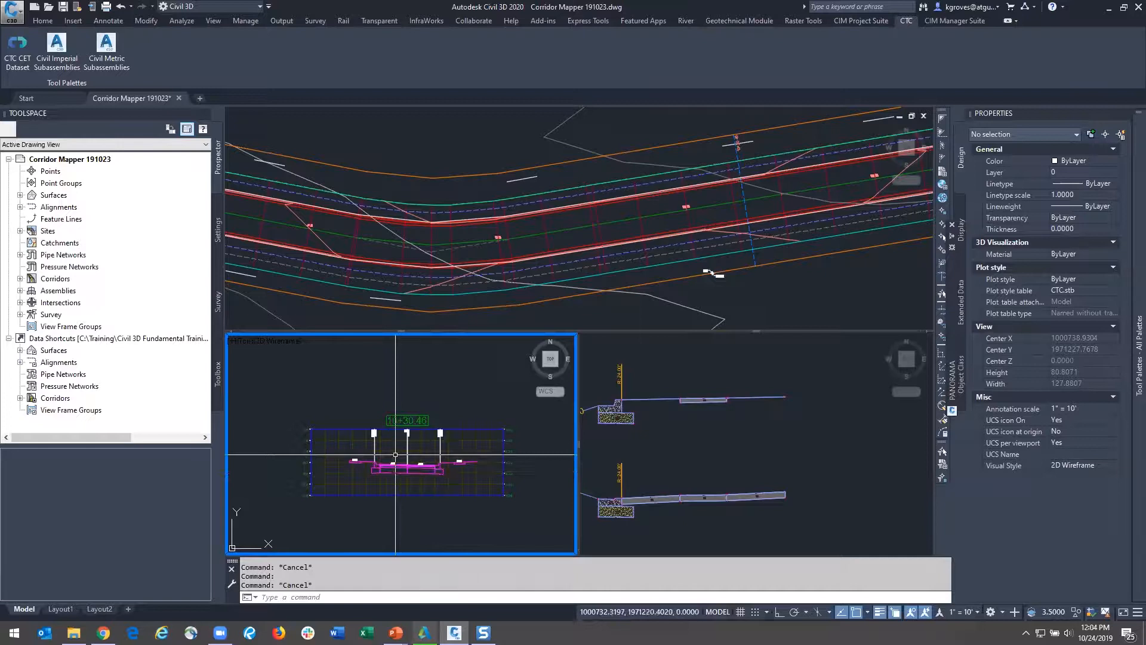
pyautogui.click(583, 313)
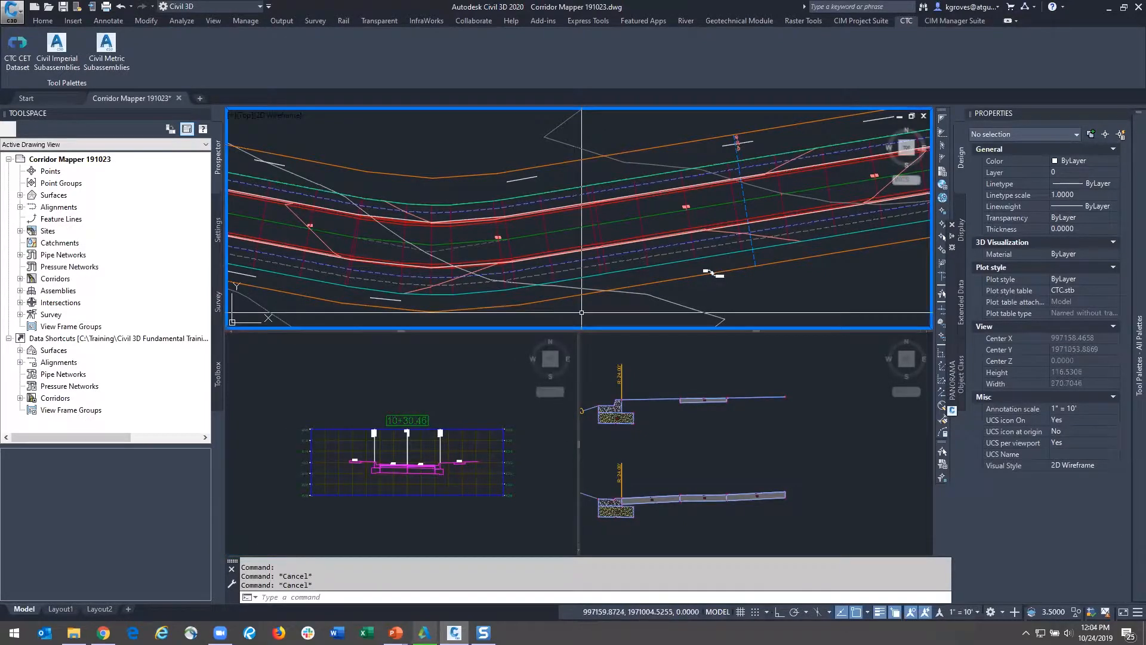
pyautogui.scroll(-4, 585, 313)
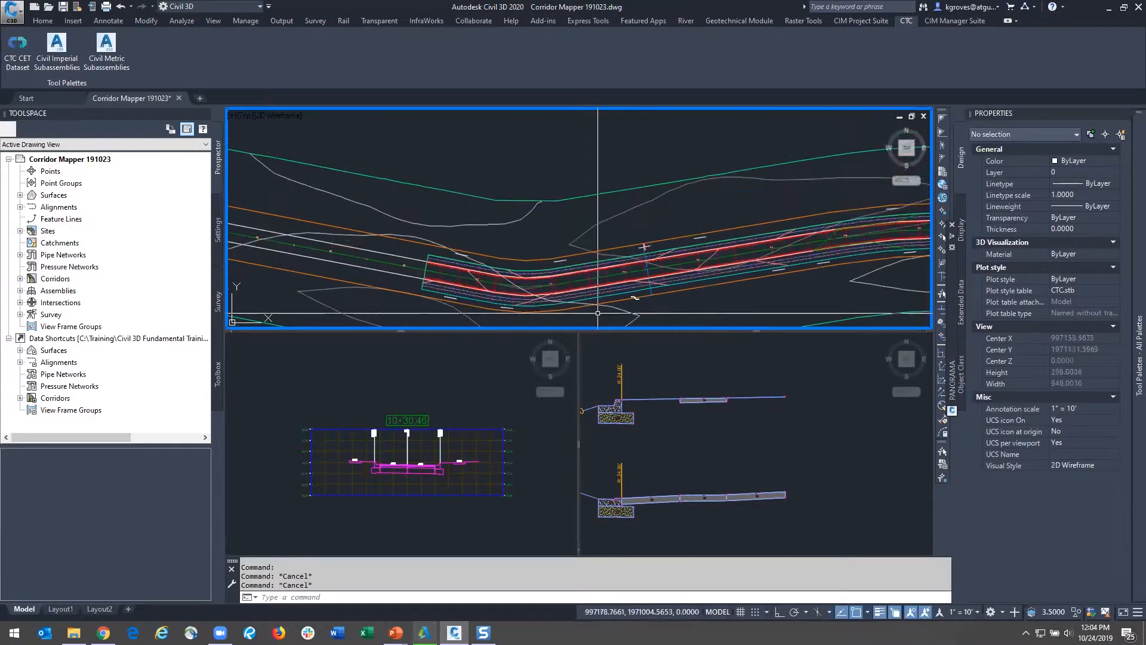
pyautogui.scroll(4, 659, 267)
pyautogui.click(660, 266)
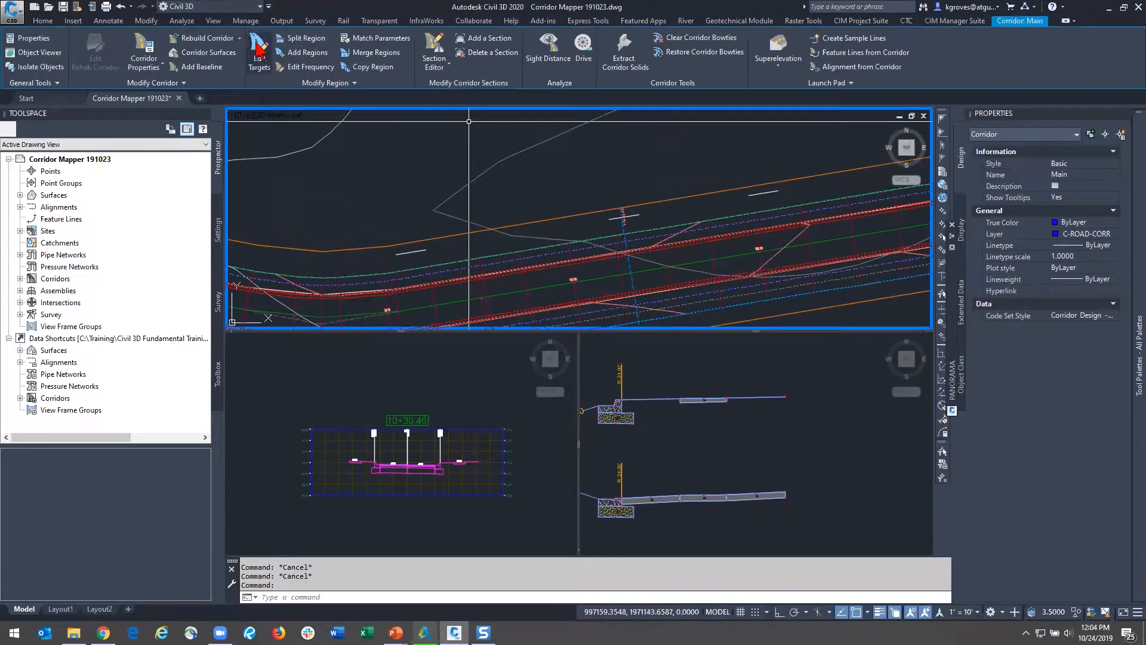
pyautogui.click(258, 49)
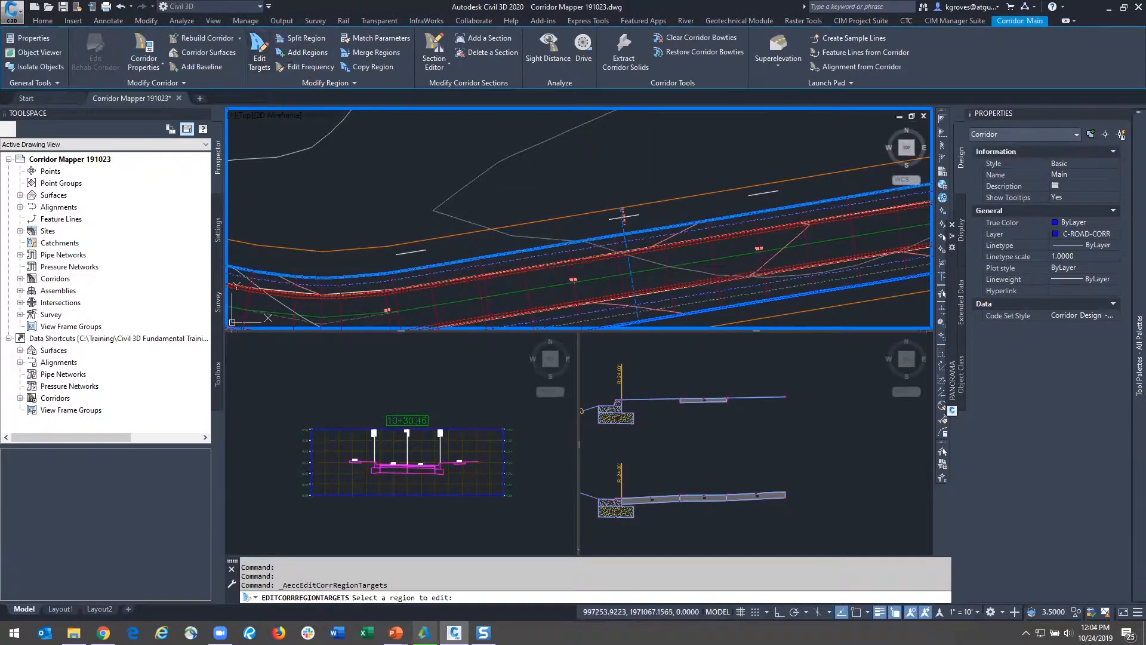
pyautogui.click(676, 270)
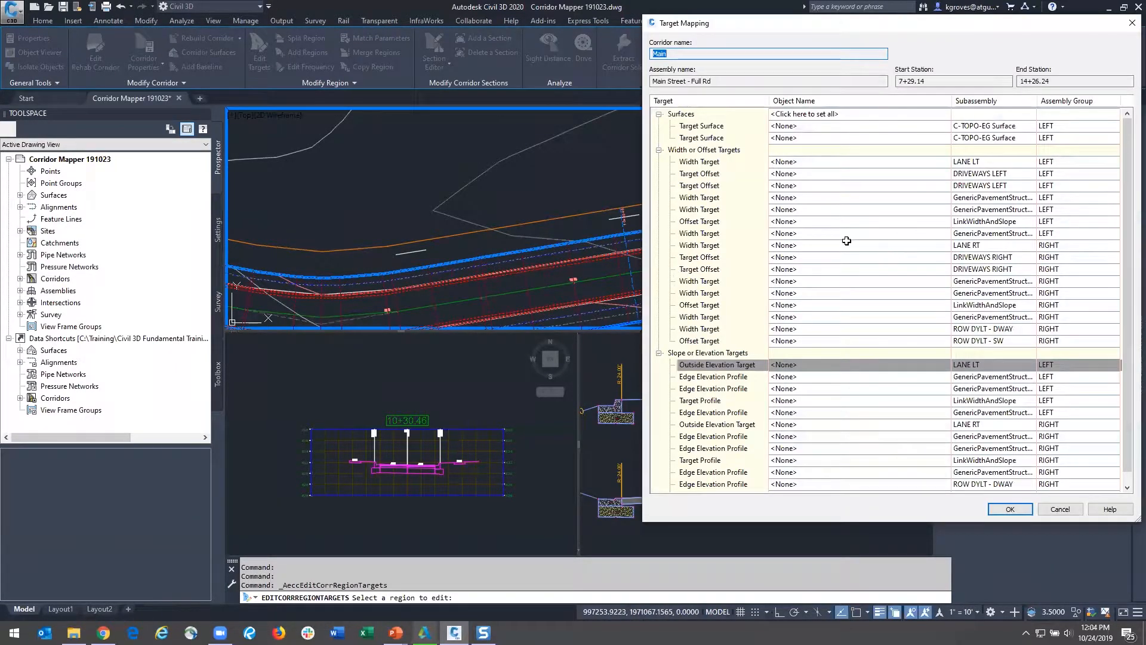
# Step: Map the first DRIVEWAYS LEFT target offset to the polylines on the DRIVEWAYS LEFT layer and rebuild the corridor
pyautogui.click(783, 176)
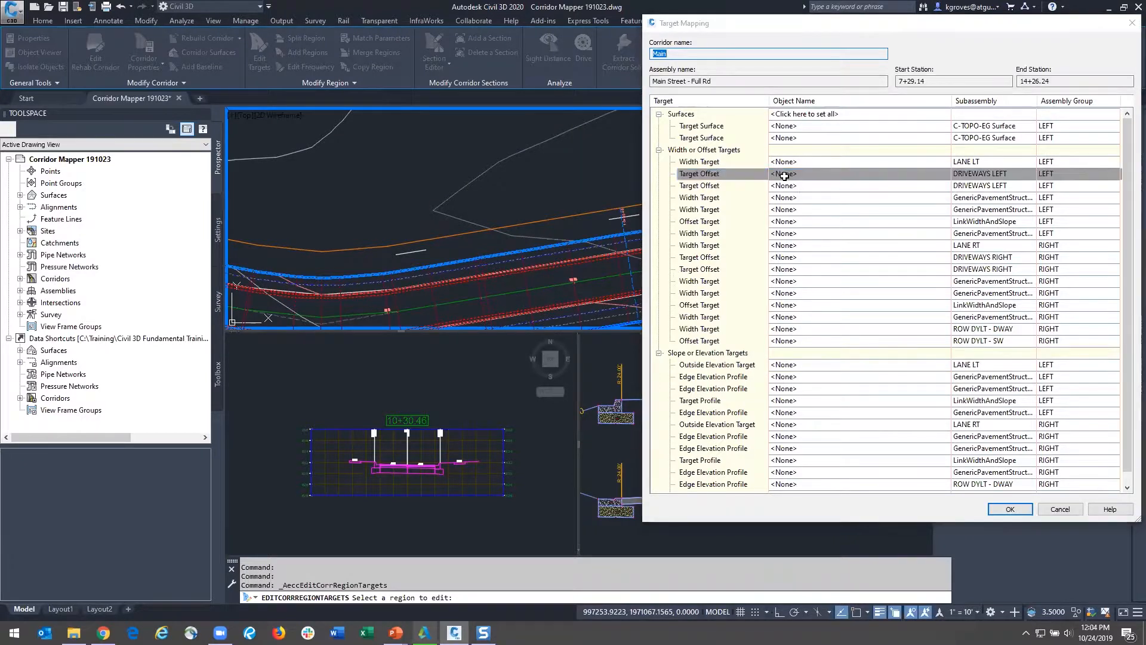
pyautogui.click(894, 156)
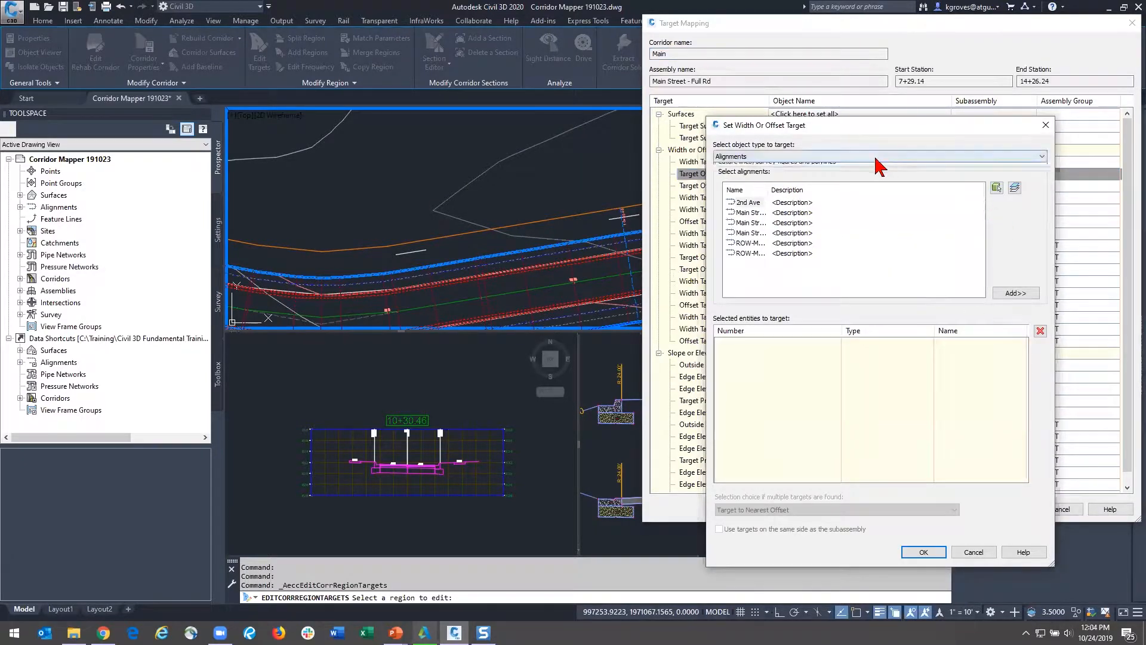
pyautogui.click(740, 175)
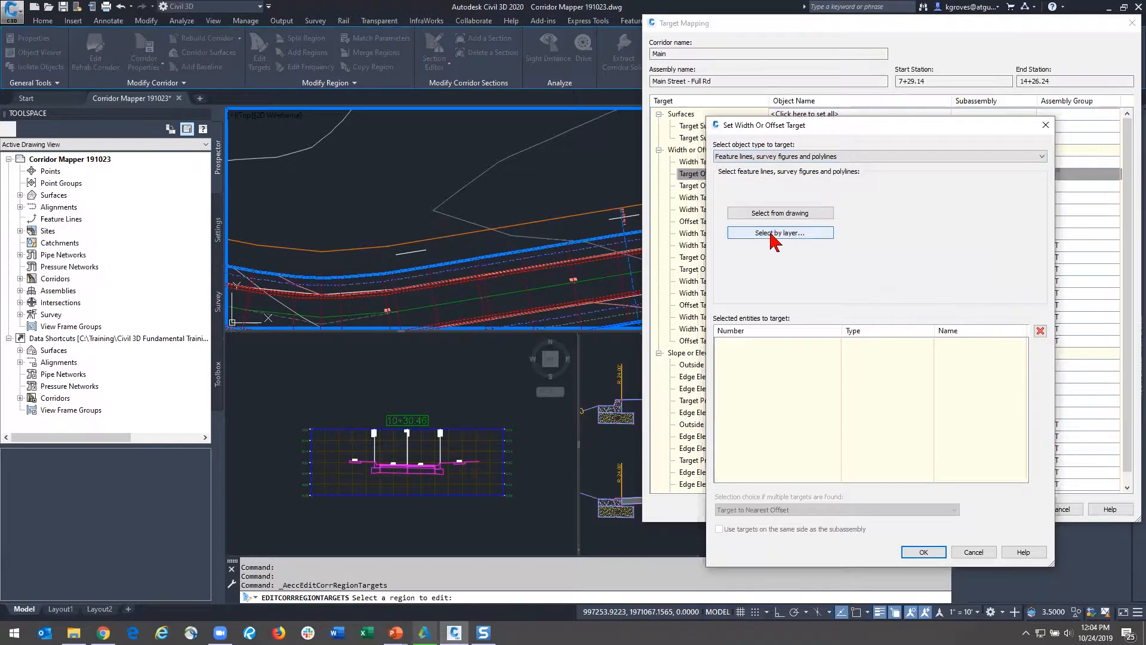
pyautogui.click(779, 233)
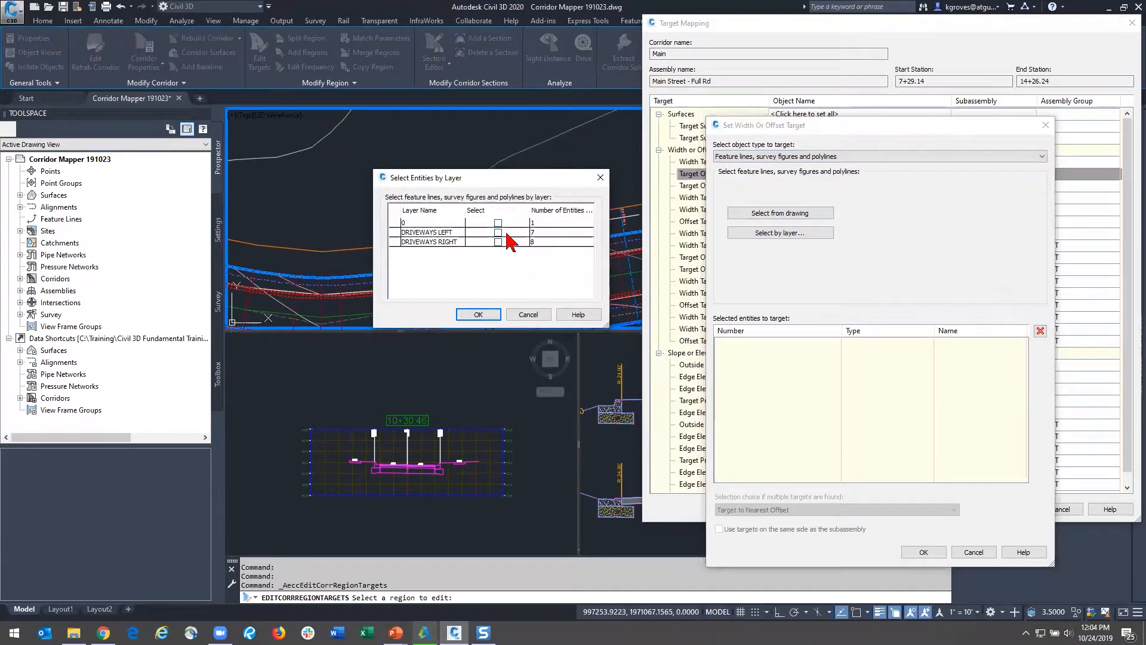
pyautogui.click(498, 232)
pyautogui.click(478, 314)
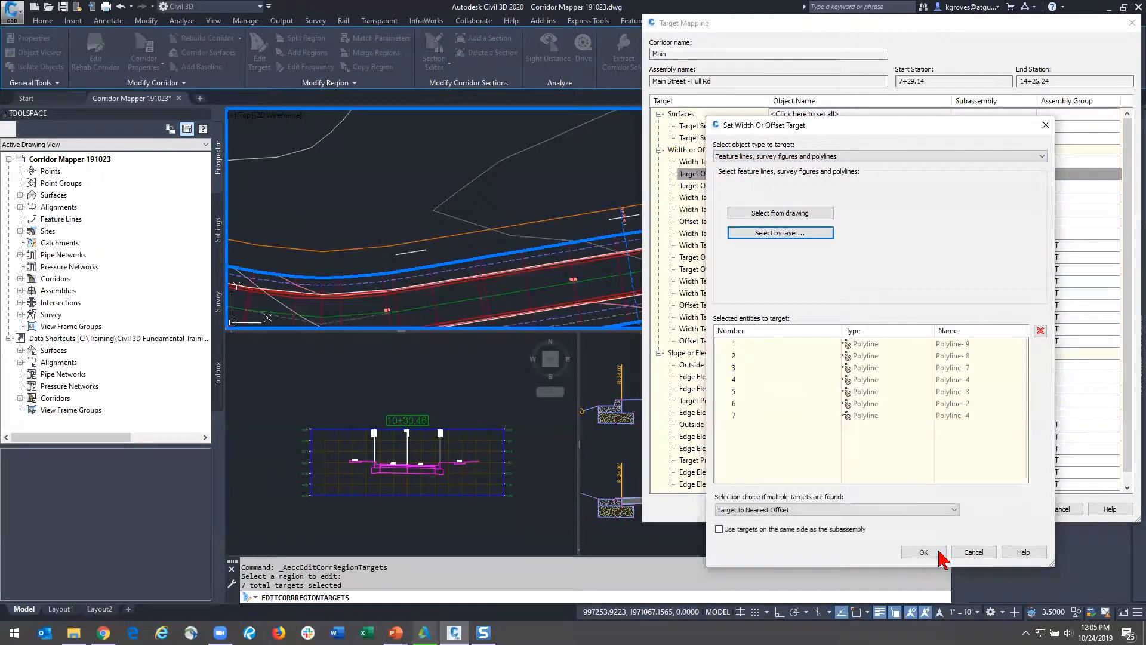
pyautogui.click(924, 551)
pyautogui.click(1011, 509)
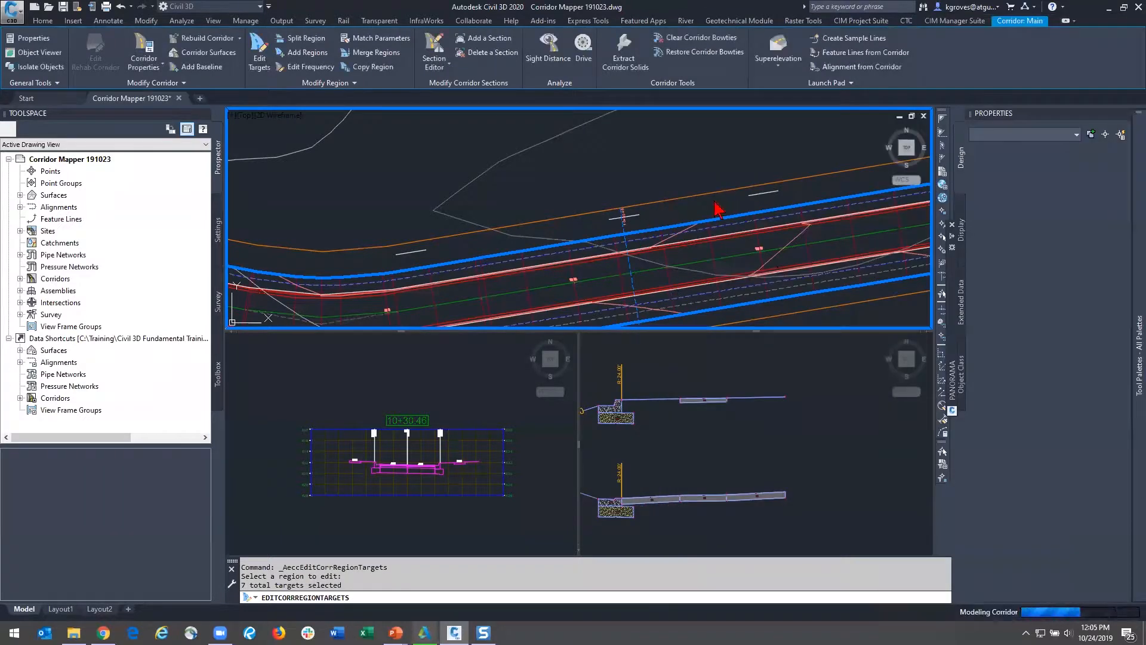
pyautogui.scroll(-3, 596, 218)
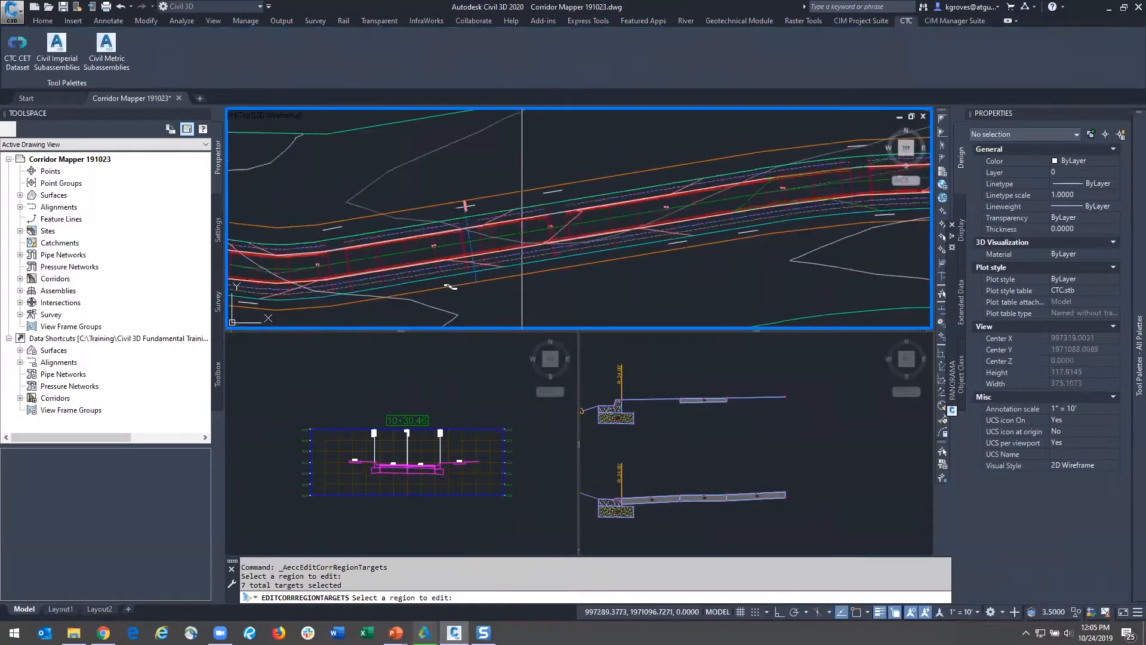
pyautogui.press('Escape')
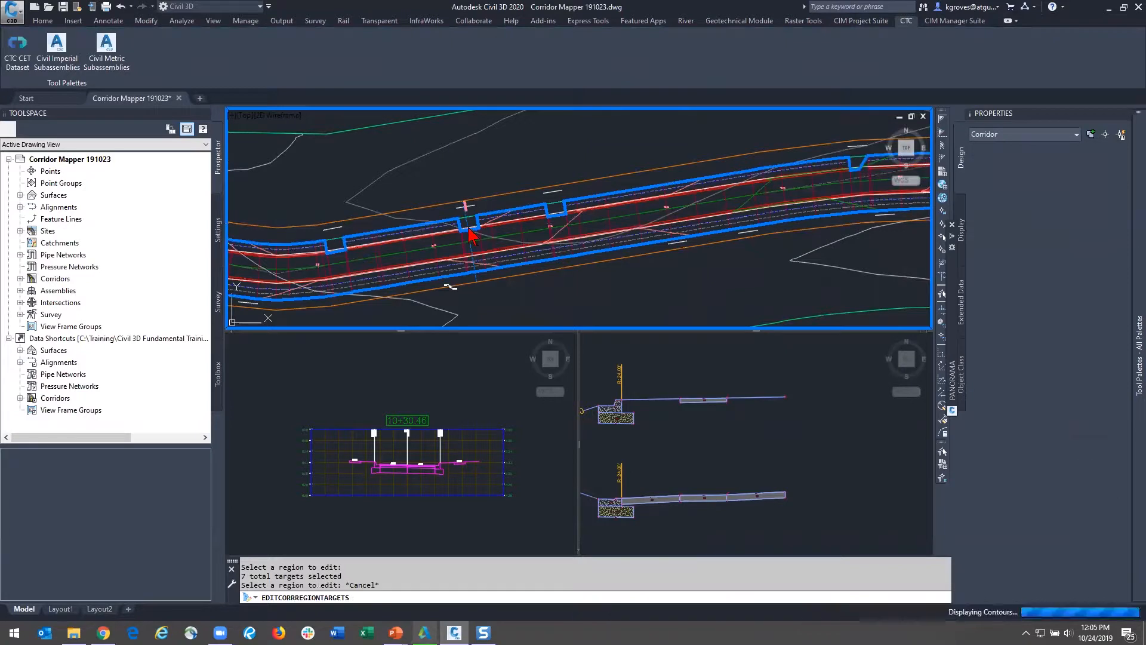
# Step: Examine how the corridor's left curb and sidewalk are modelled at the driveway locations in plan and in the section view
pyautogui.click(587, 225)
pyautogui.scroll(3, 614, 192)
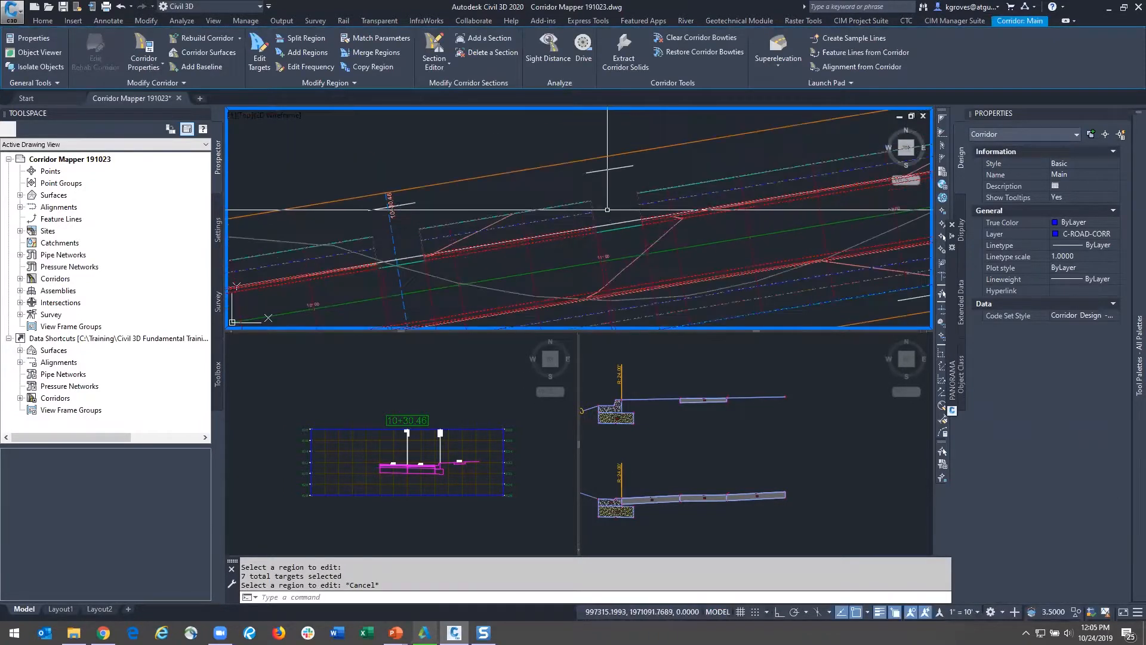
pyautogui.scroll(-4, 710, 201)
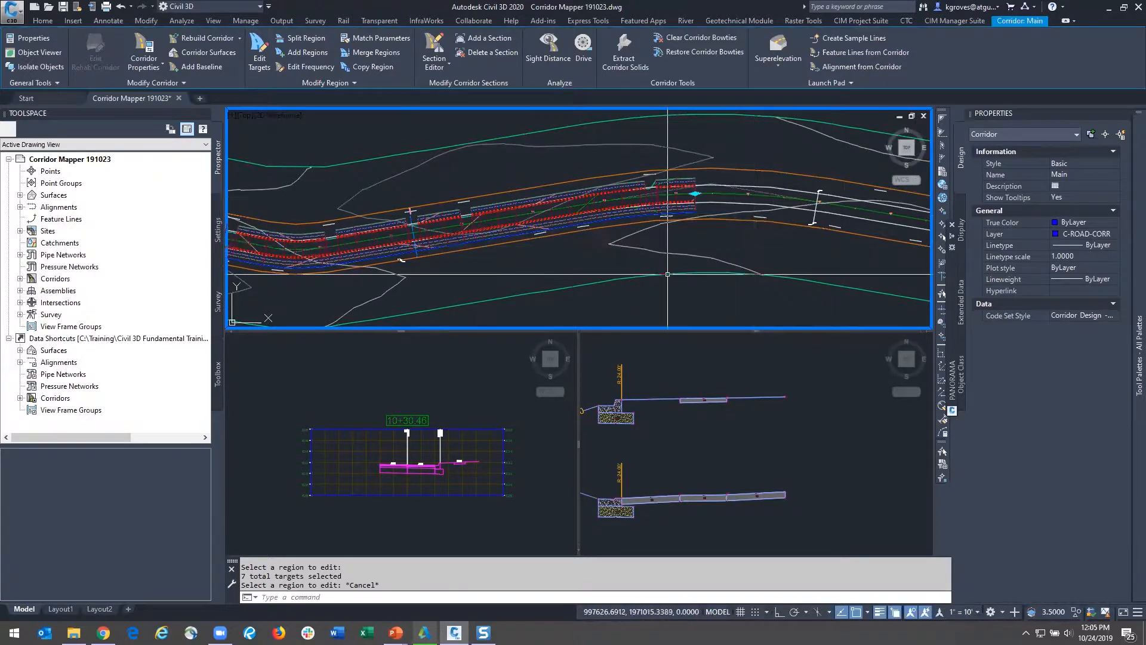
pyautogui.press('Escape')
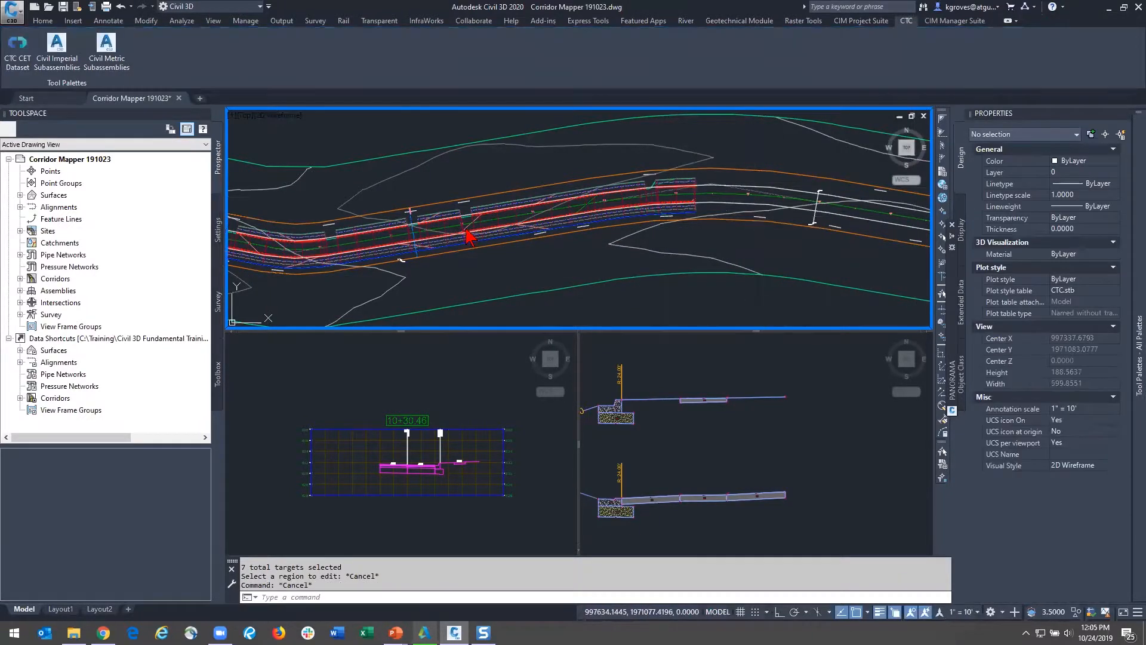
pyautogui.moveTo(454, 237); pyautogui.dragTo(668, 226, button='middle')
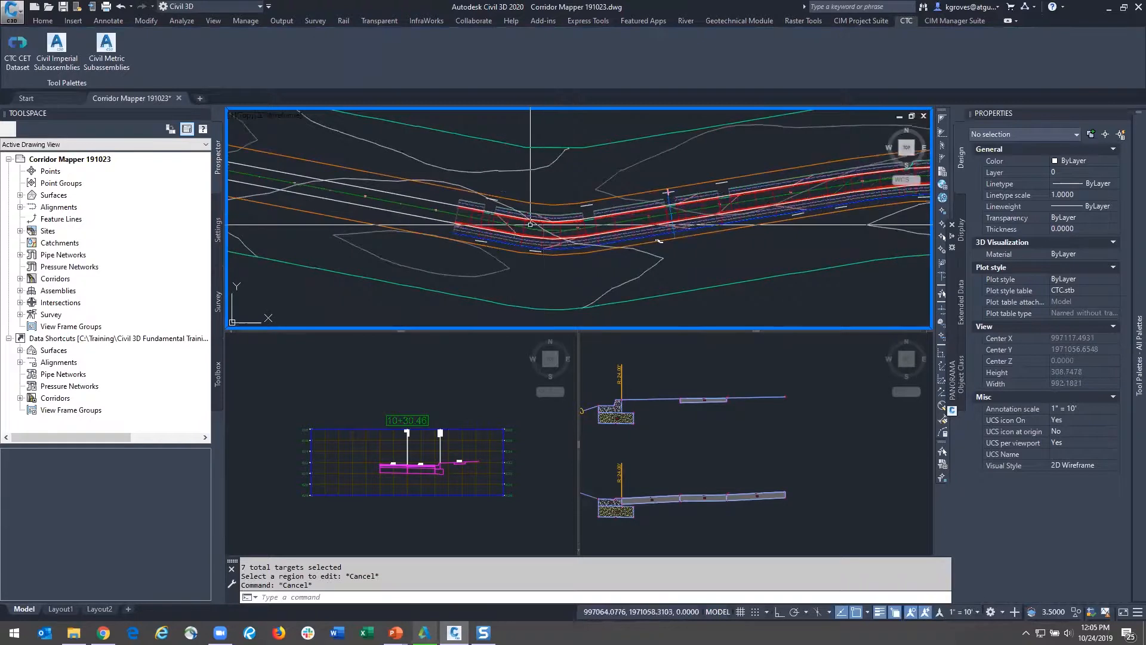
# Step: Remove all polylines from the DRIVEWAYS LEFT target offset in the region's target mapping and rebuild the corridor
pyautogui.scroll(4, 511, 224)
pyautogui.click(564, 222)
pyautogui.click(543, 220)
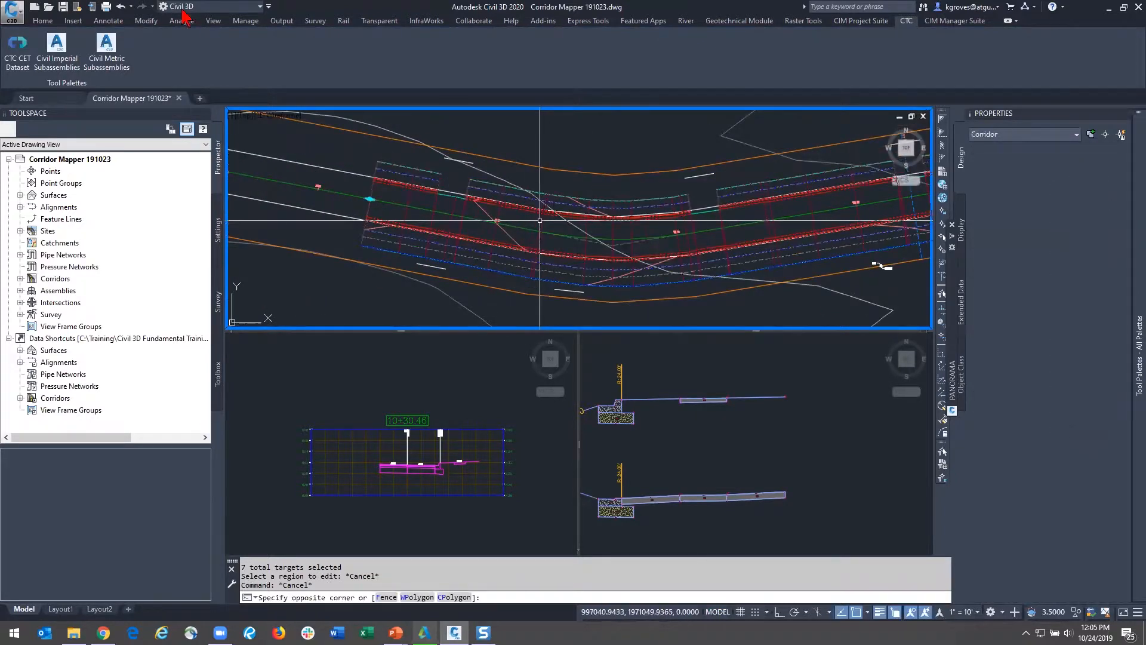
pyautogui.click(265, 62)
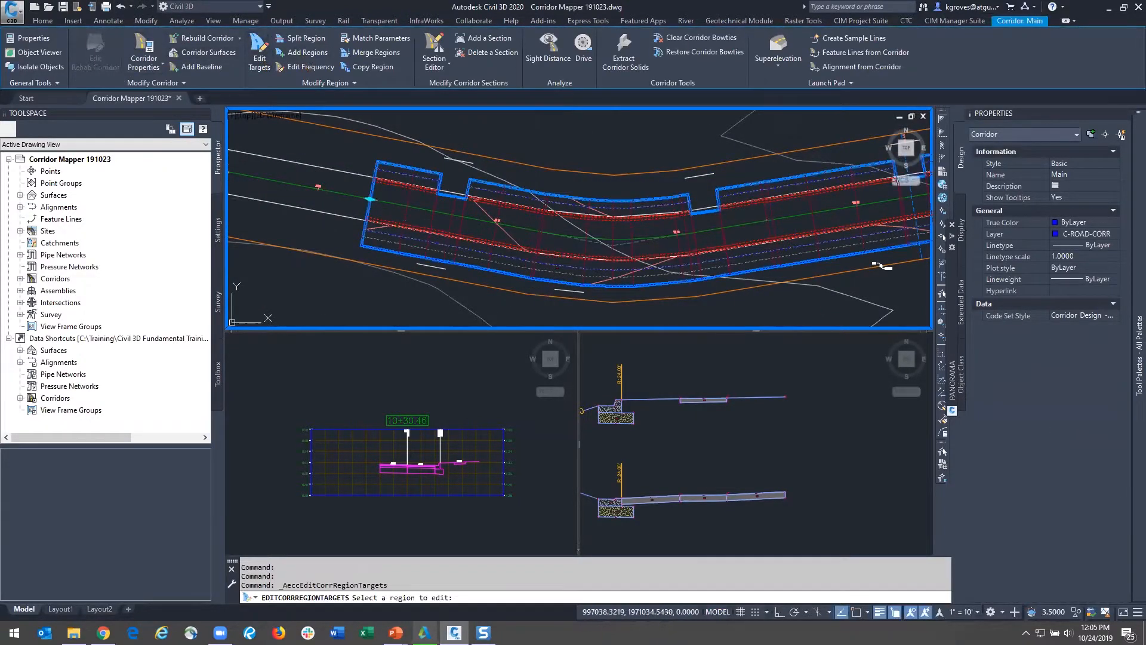
pyautogui.click(433, 216)
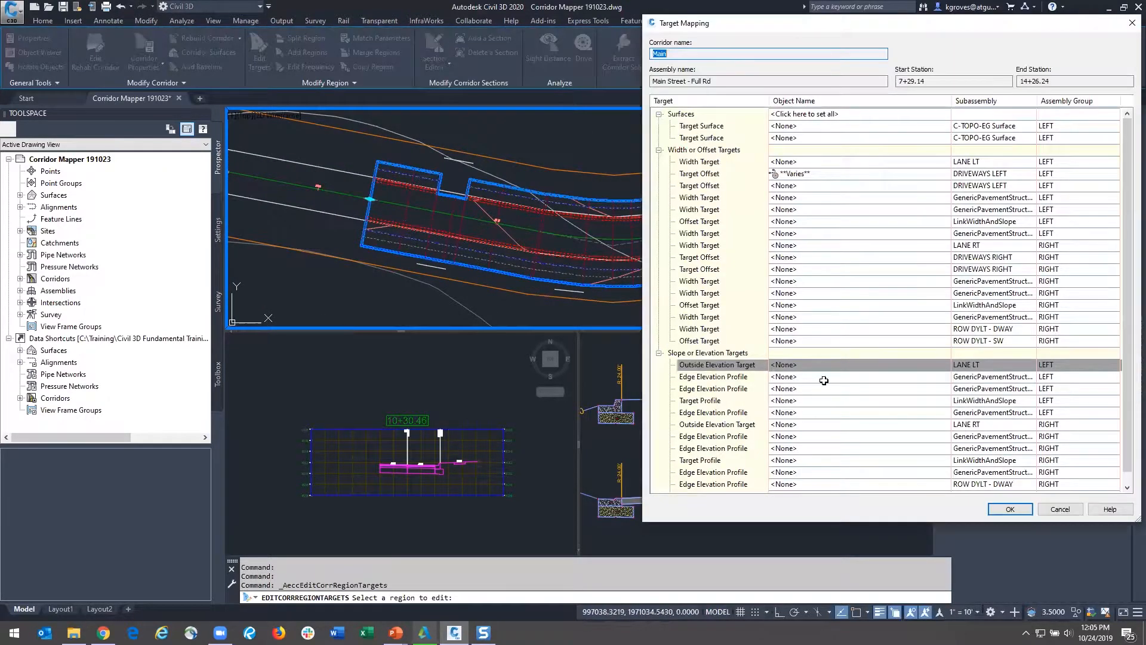
pyautogui.click(833, 173)
pyautogui.click(794, 290)
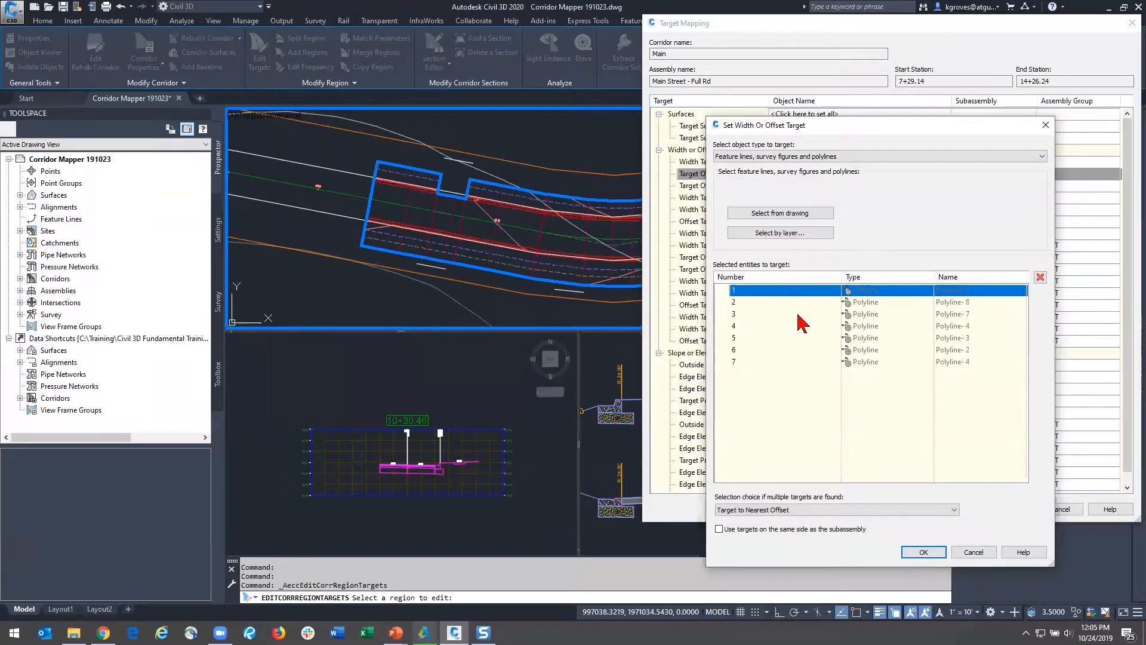
pyautogui.keyDown('shift'); pyautogui.click(803, 362); pyautogui.keyUp('shift')
pyautogui.click(1040, 277)
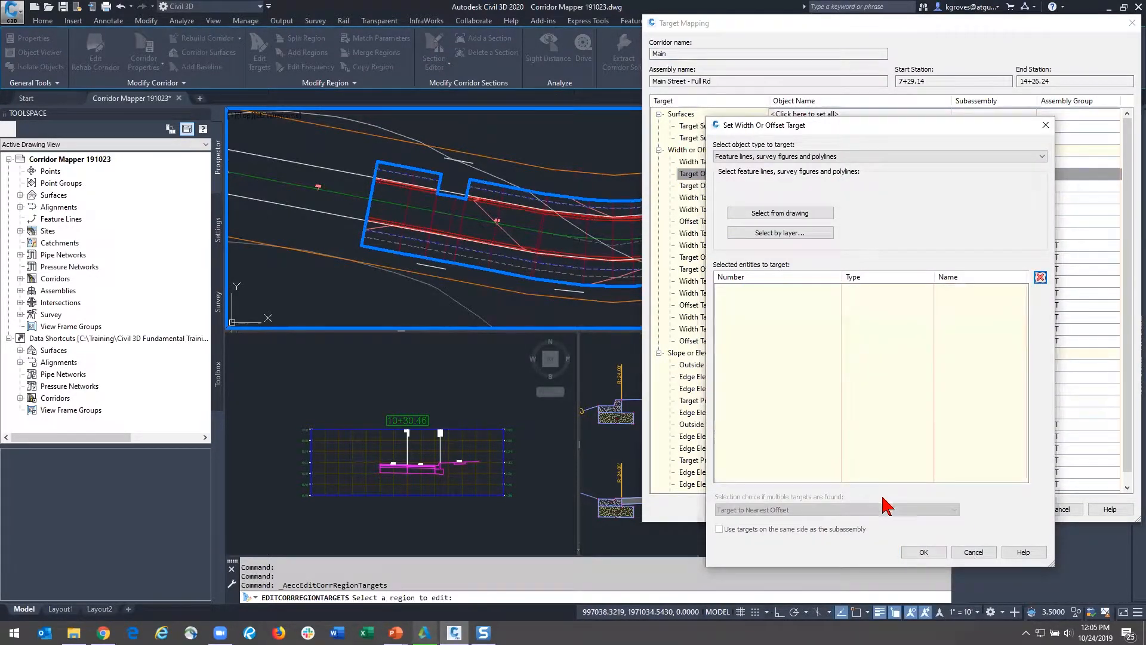
pyautogui.click(923, 552)
pyautogui.click(1024, 509)
pyautogui.press('Escape')
# Step: Start the Corridor Mapper target setup for the Main corridor and enlarge its window to show more target rows
pyautogui.click(647, 269)
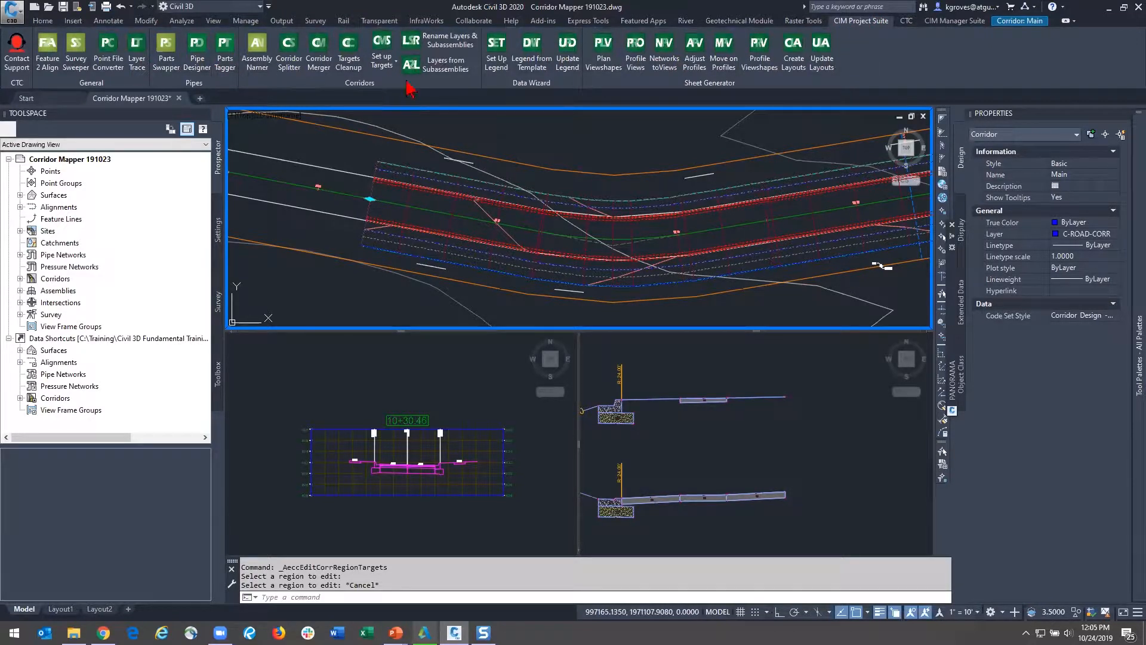
pyautogui.press('ctrl')
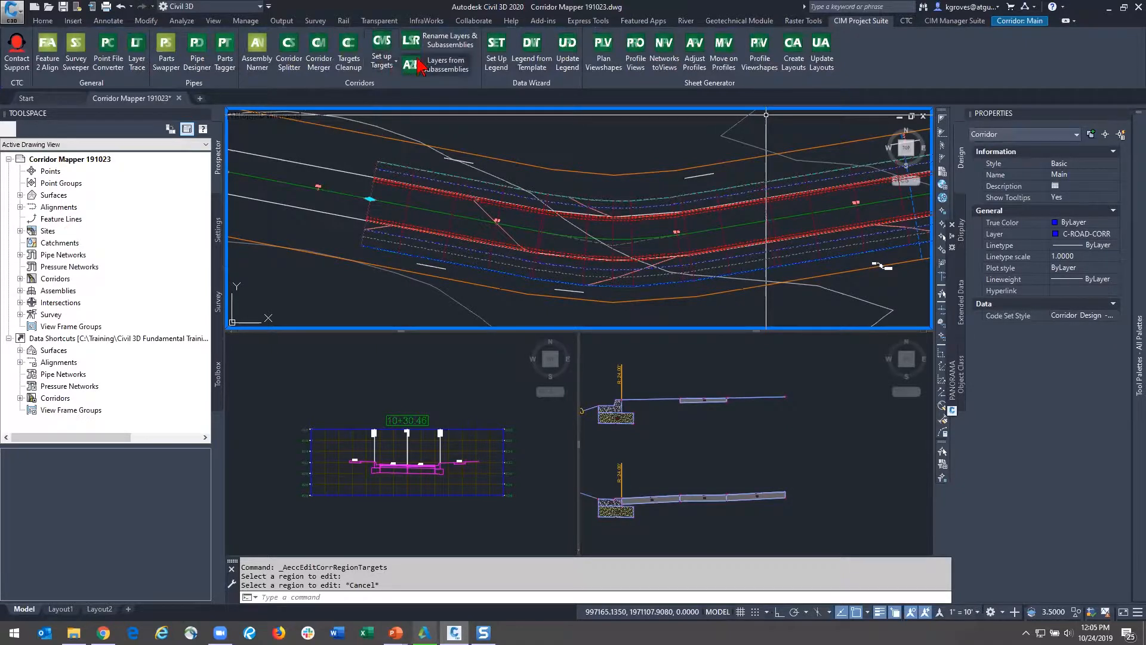
pyautogui.click(384, 71)
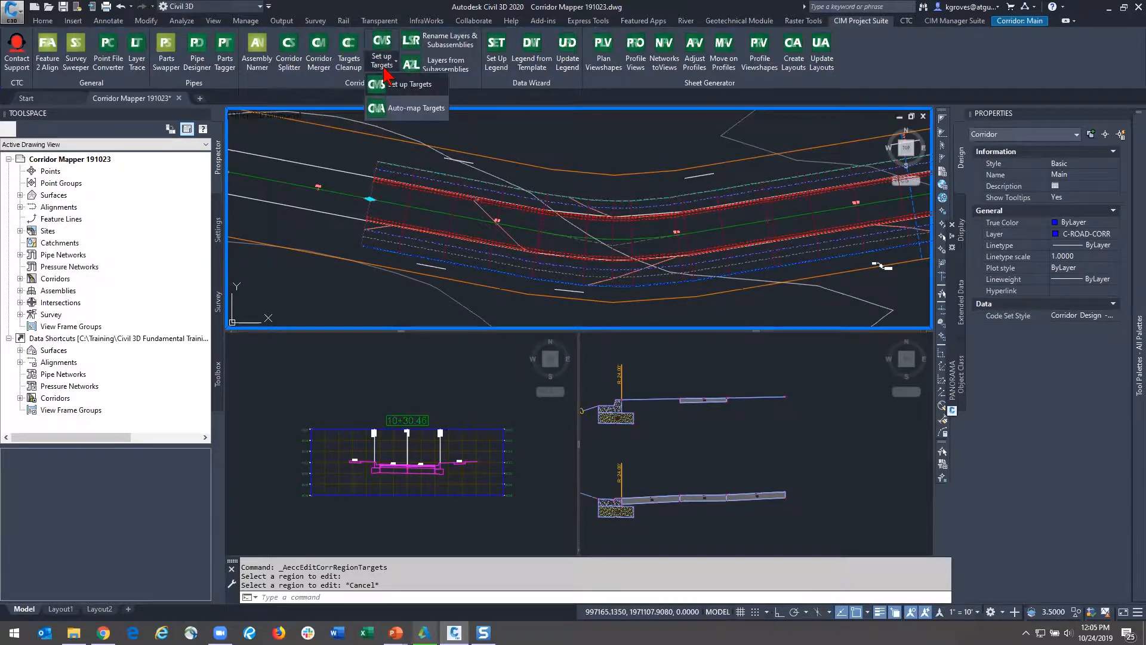
pyautogui.click(406, 90)
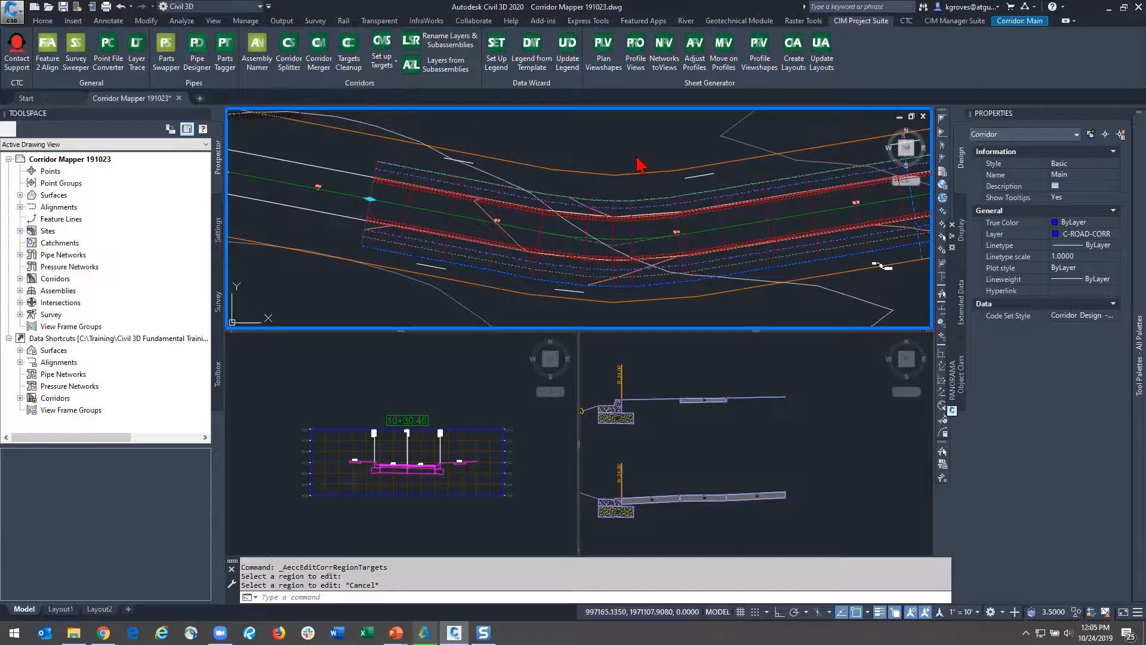
pyautogui.moveTo(293, 130); pyautogui.dragTo(599, 24)
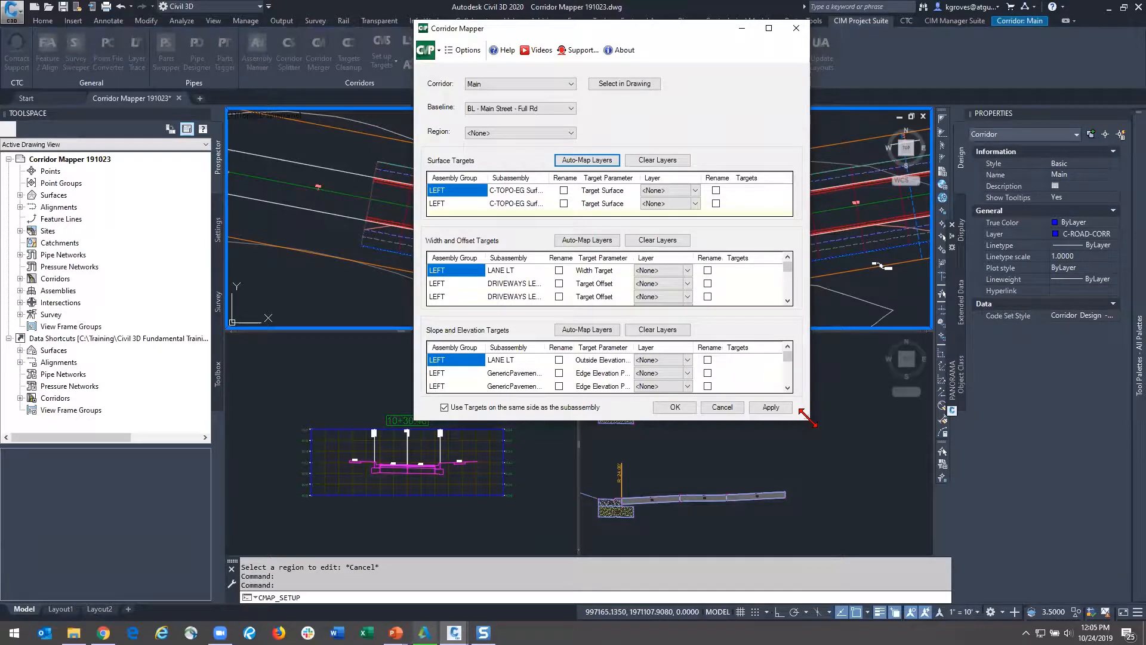
pyautogui.doubleClick(660, 30)
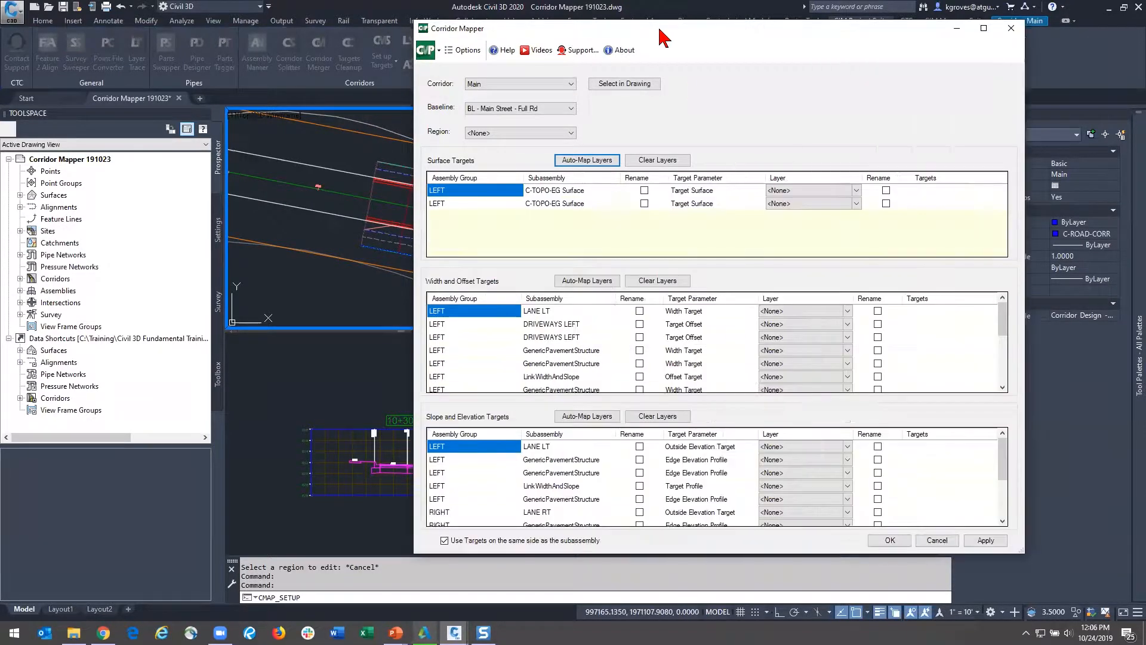
pyautogui.moveTo(660, 36); pyautogui.dragTo(604, 48)
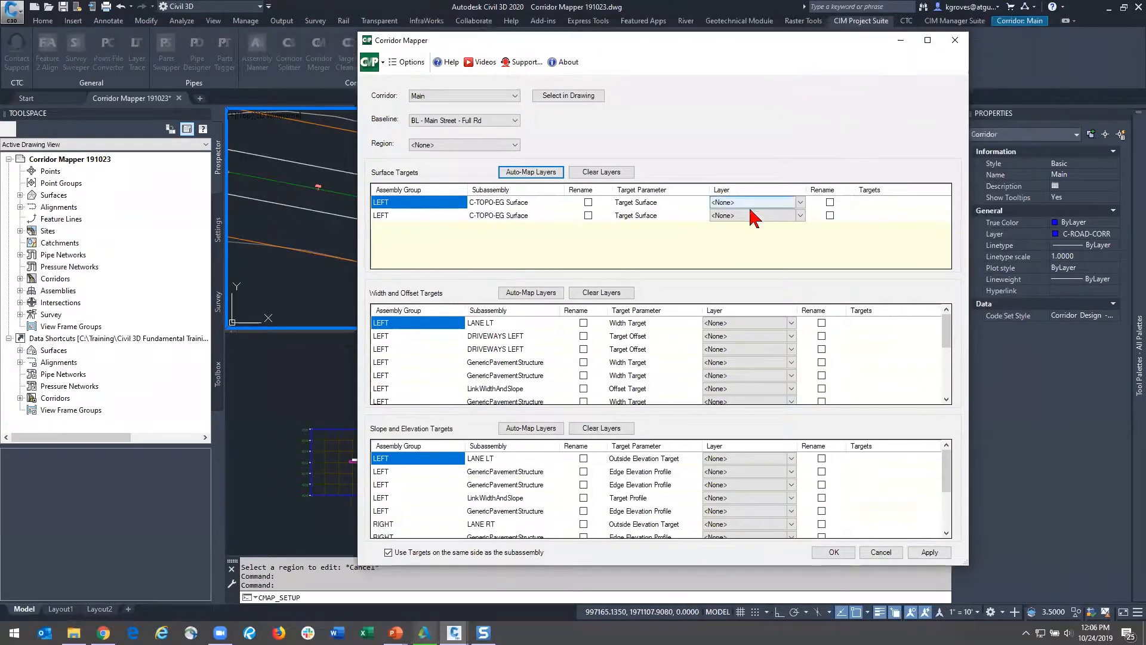
# Step: Review the corridor, baseline and region choices and the surface and width target groups in Corridor Mapper
pyautogui.click(503, 96)
pyautogui.click(502, 106)
pyautogui.click(496, 122)
pyautogui.click(496, 139)
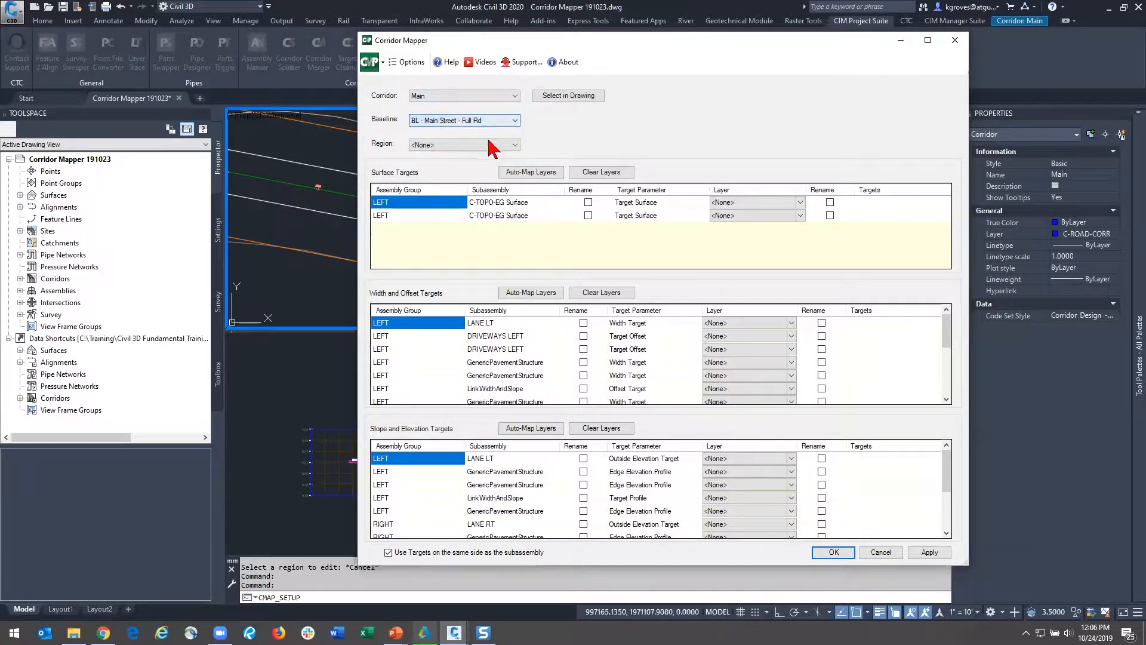
pyautogui.click(493, 145)
pyautogui.click(491, 145)
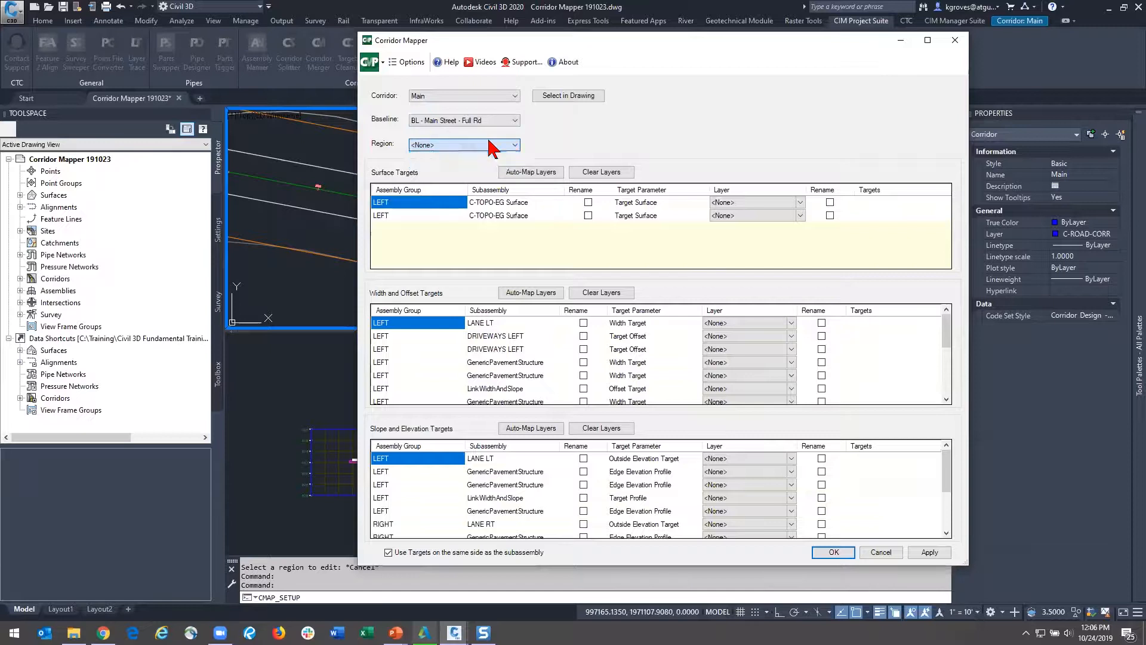
pyautogui.click(420, 178)
pyautogui.click(401, 297)
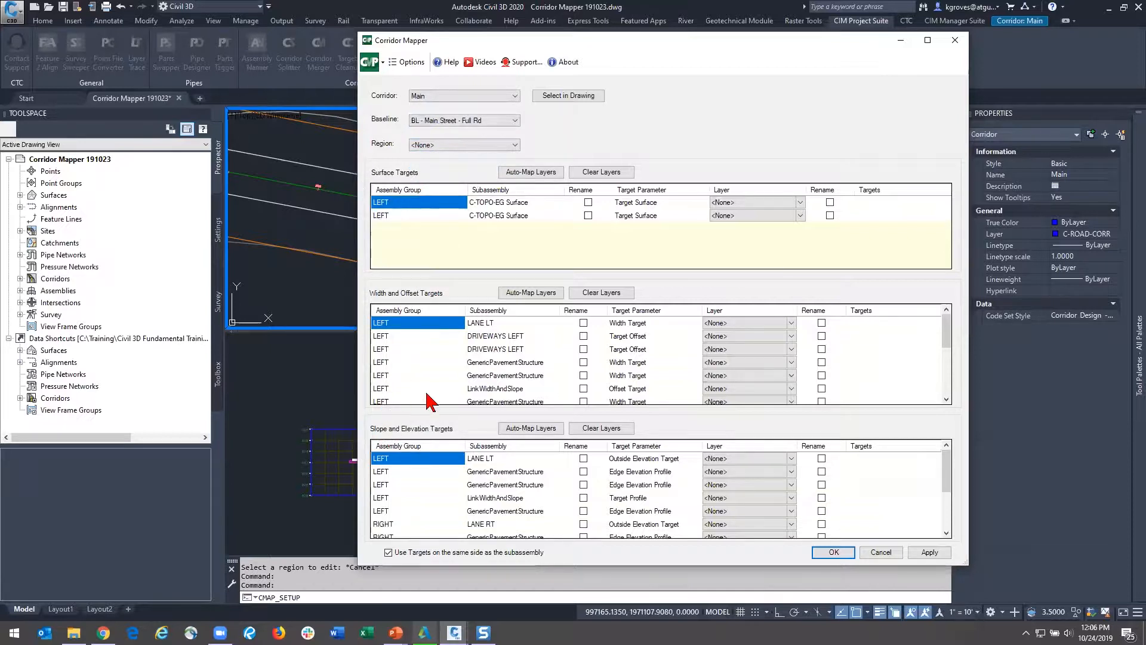
# Step: Assign the C-TOPO-EG Surface layer to the first surface target
pyautogui.click(732, 203)
pyautogui.click(734, 206)
pyautogui.moveTo(803, 230); pyautogui.dragTo(807, 392)
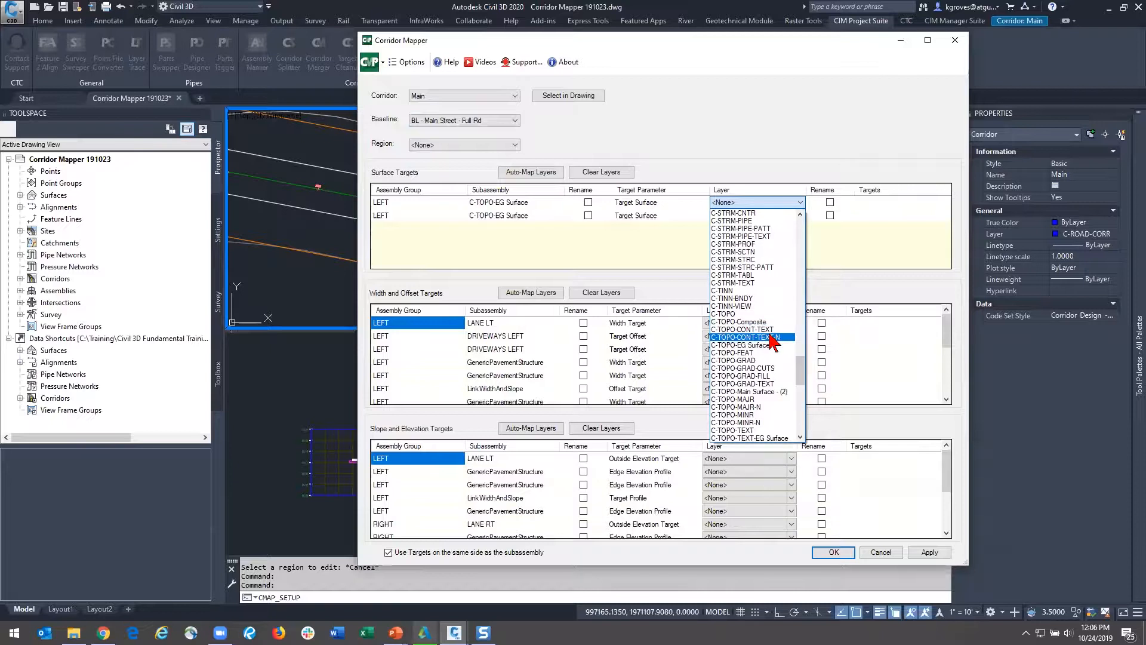
pyautogui.click(775, 345)
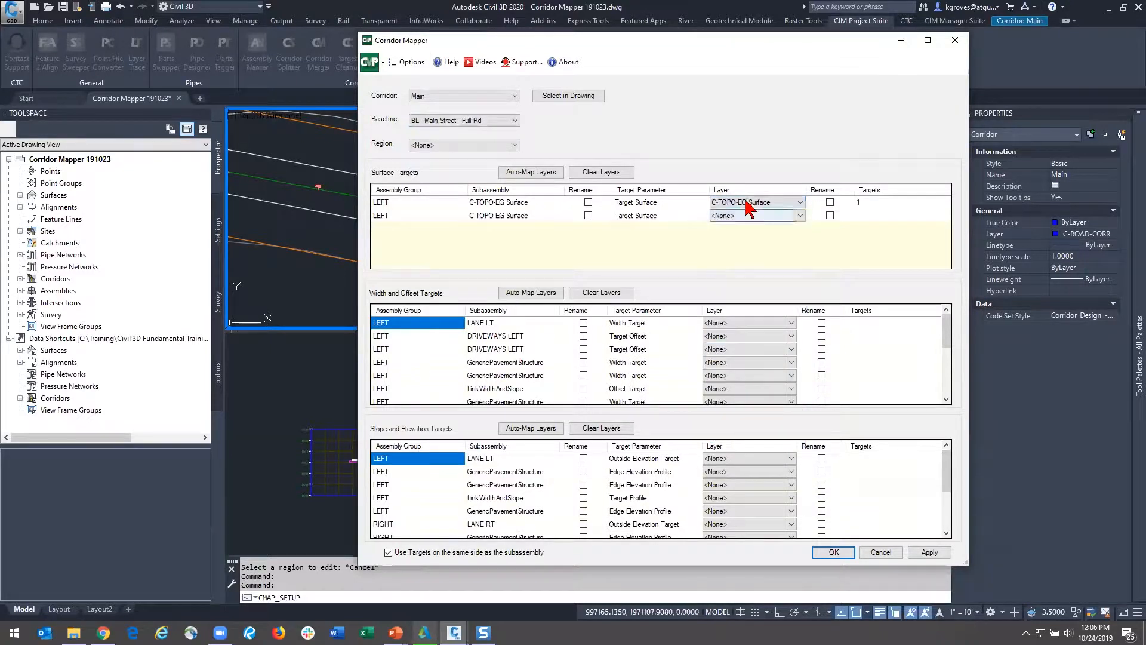
# Step: Assign the C-TOPO-EG Surface layer to the second surface target and apply the target mapping
pyautogui.click(753, 216)
pyautogui.moveTo(806, 233); pyautogui.dragTo(807, 321)
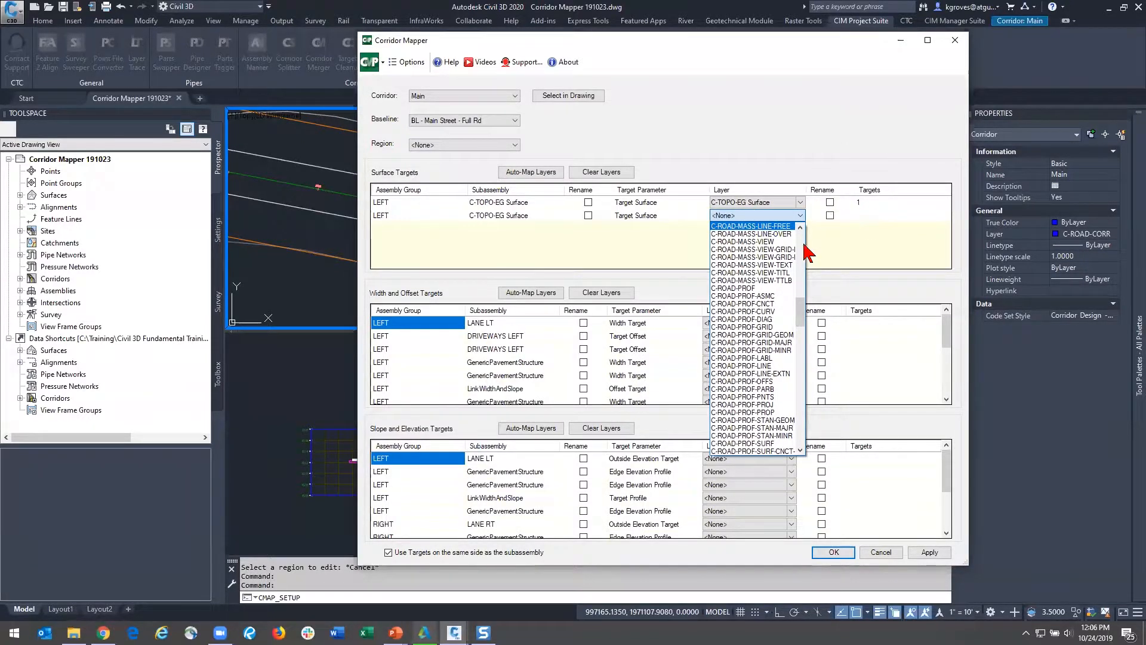
pyautogui.moveTo(799, 314); pyautogui.dragTo(800, 389)
pyautogui.click(770, 319)
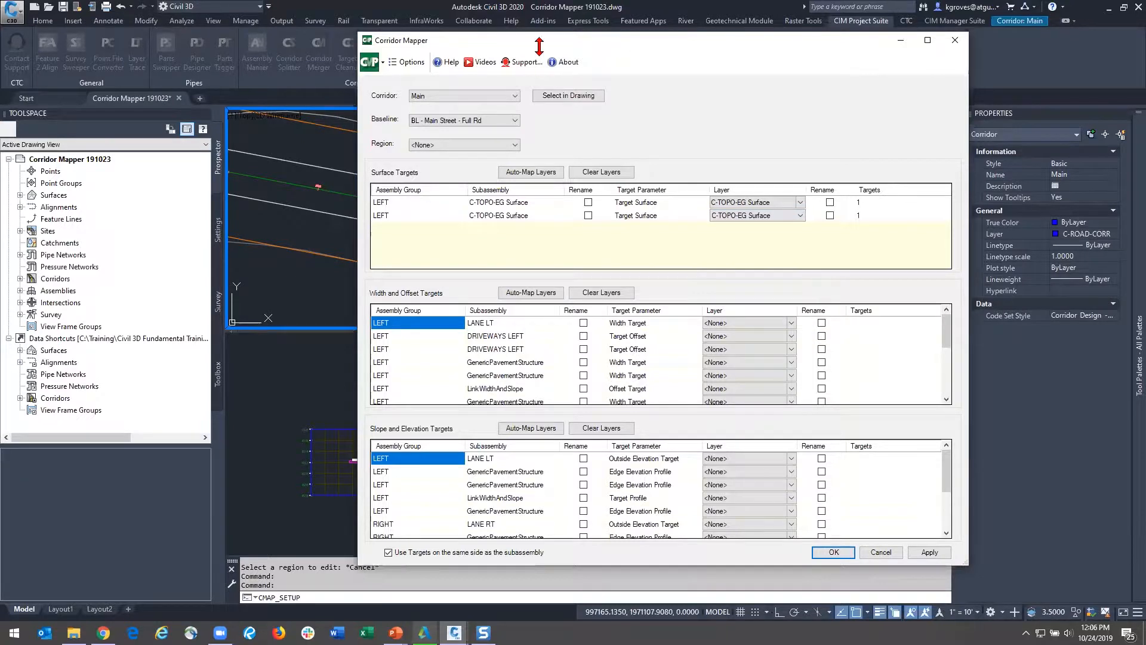
pyautogui.moveTo(539, 46); pyautogui.dragTo(541, 45)
pyautogui.moveTo(586, 307); pyautogui.dragTo(597, 325)
pyautogui.click(848, 563)
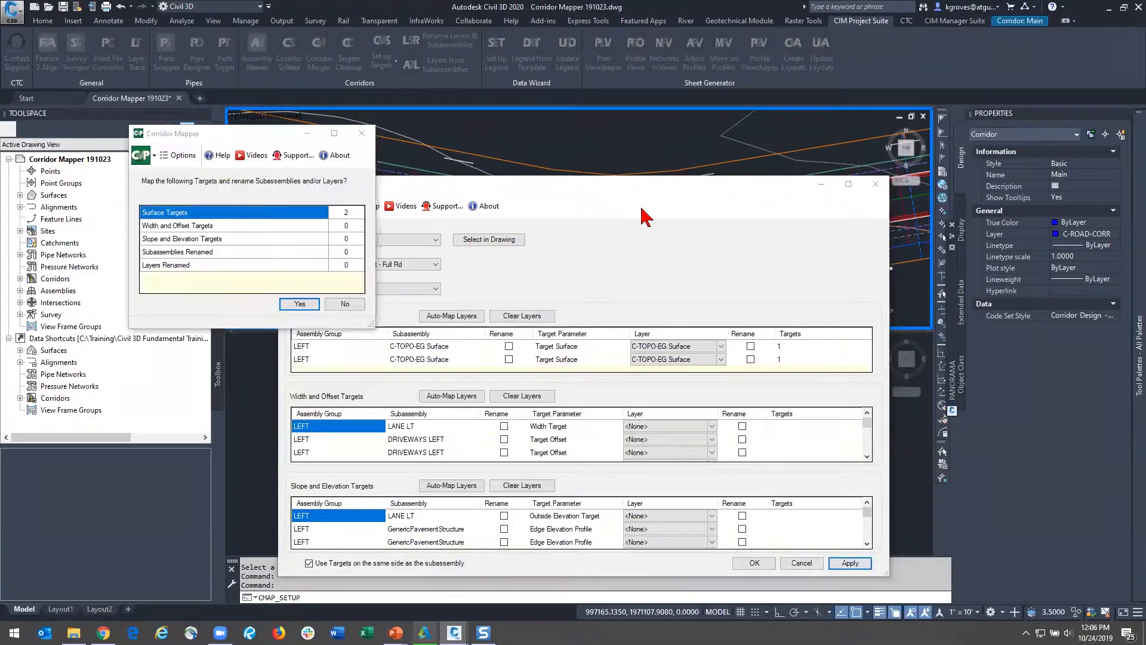
pyautogui.press('Return')
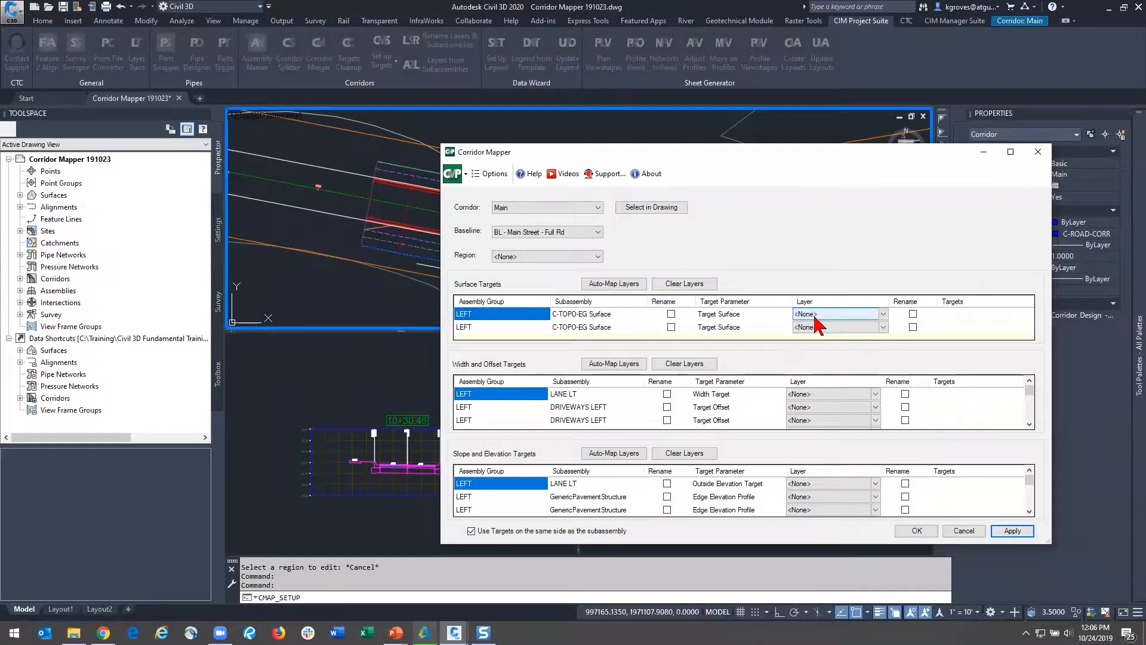
# Step: Assign the C-TOPO-EG Surface layer to both surface targets of the Main corridor and confirm the target mapping
pyautogui.click(838, 314)
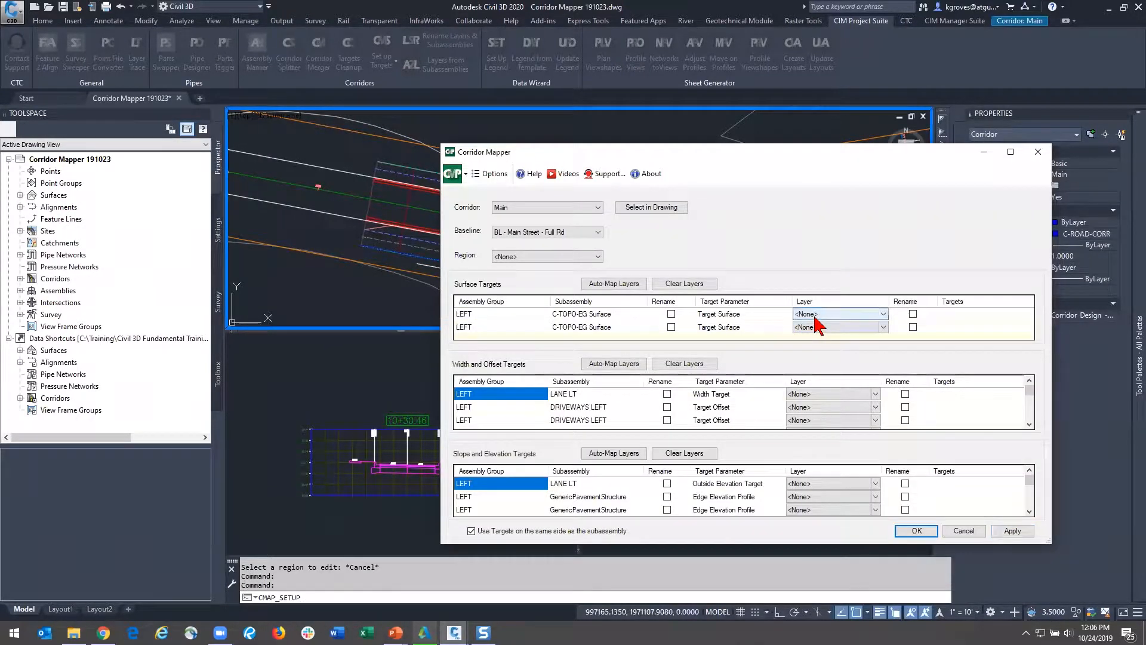
pyautogui.click(838, 315)
pyautogui.scroll(-10, 849, 382)
pyautogui.moveTo(883, 384); pyautogui.dragTo(883, 483)
pyautogui.click(862, 456)
pyautogui.click(857, 327)
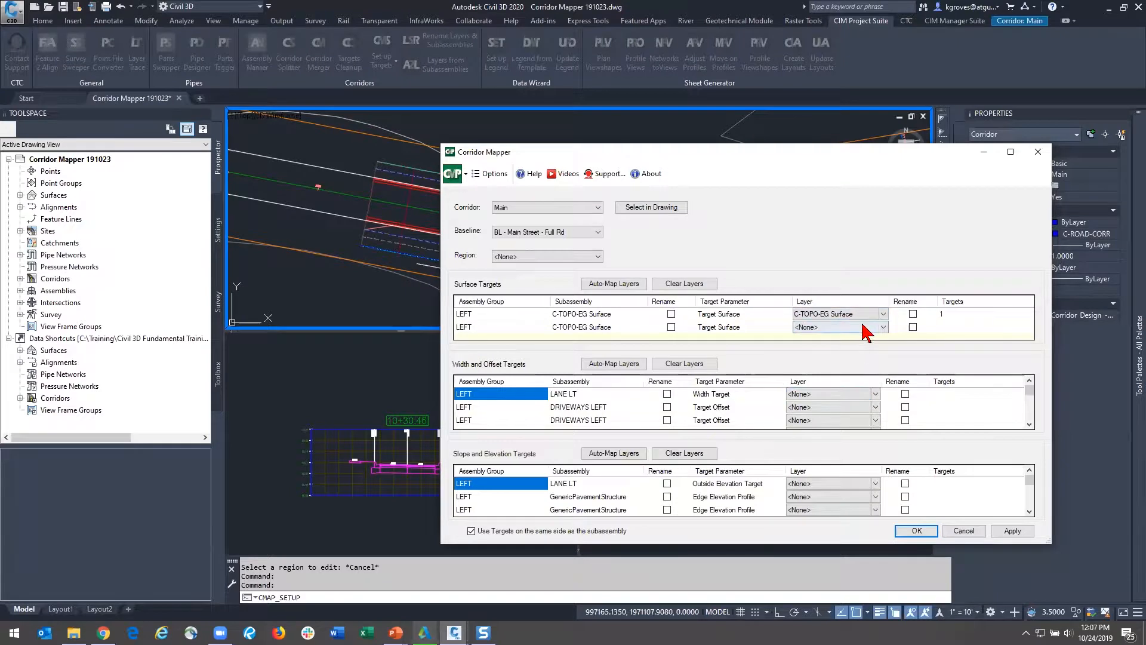
pyautogui.click(861, 327)
pyautogui.moveTo(883, 358); pyautogui.dragTo(875, 495)
pyautogui.click(868, 495)
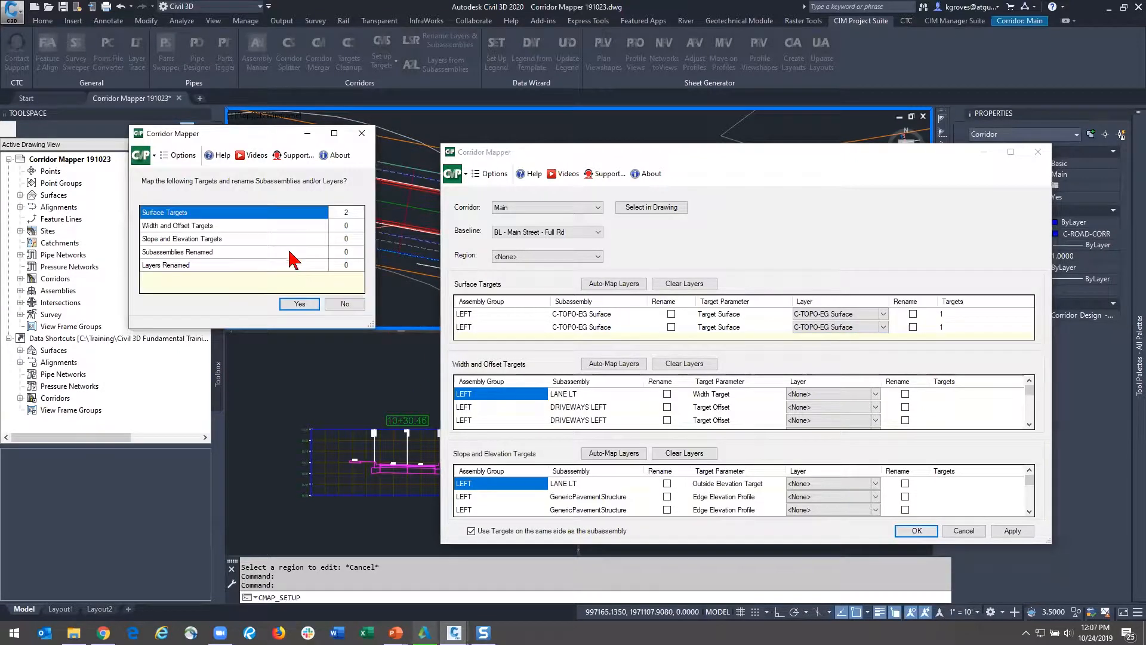
pyautogui.moveTo(231, 142); pyautogui.dragTo(435, 201)
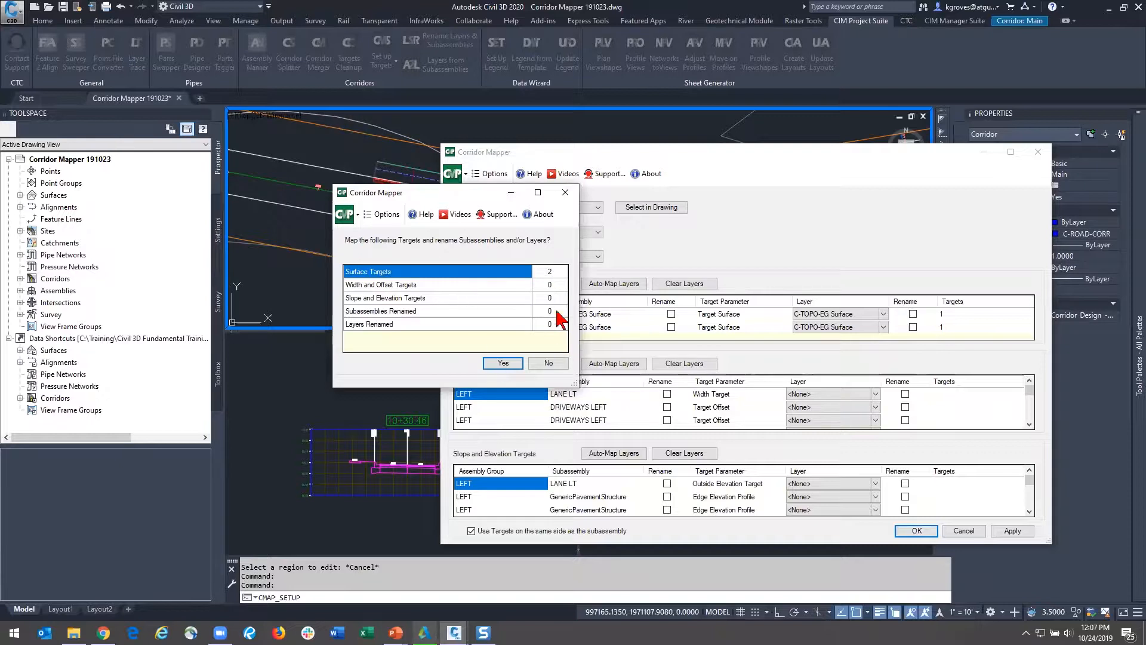
pyautogui.click(503, 363)
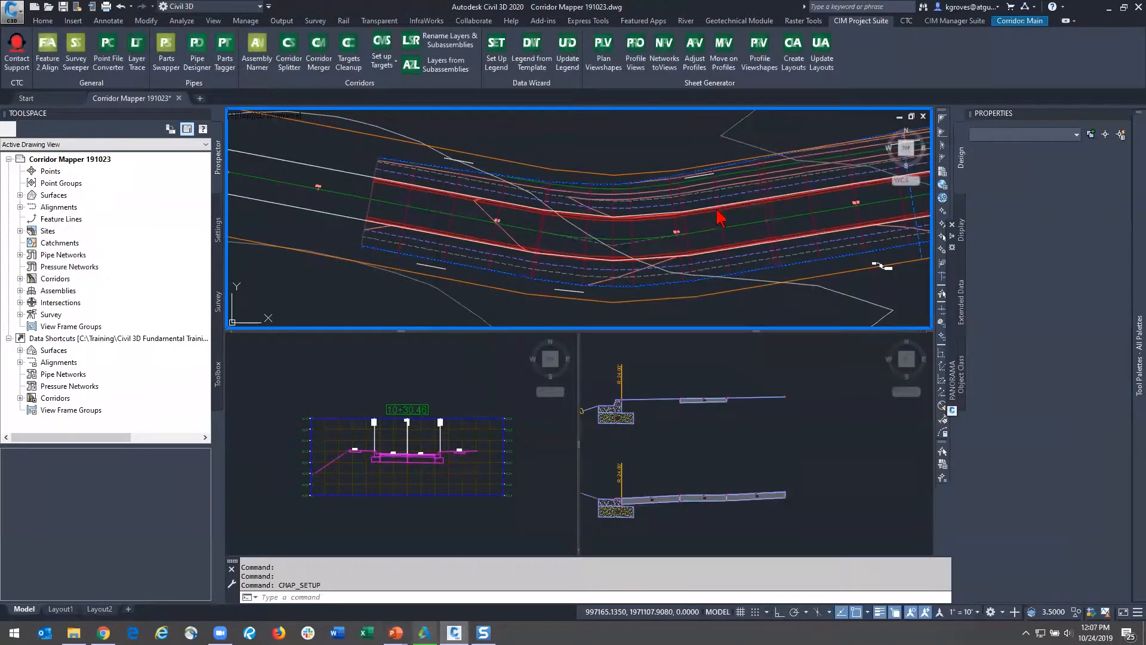
# Step: Examine the assembly and the properties of the two C-TOPO-EG Surface subassemblies at its left end
pyautogui.moveTo(683, 209); pyautogui.dragTo(564, 243, button='middle')
pyautogui.click(655, 456)
pyautogui.scroll(-2, 624, 444)
pyautogui.moveTo(624, 445); pyautogui.dragTo(818, 448, button='middle')
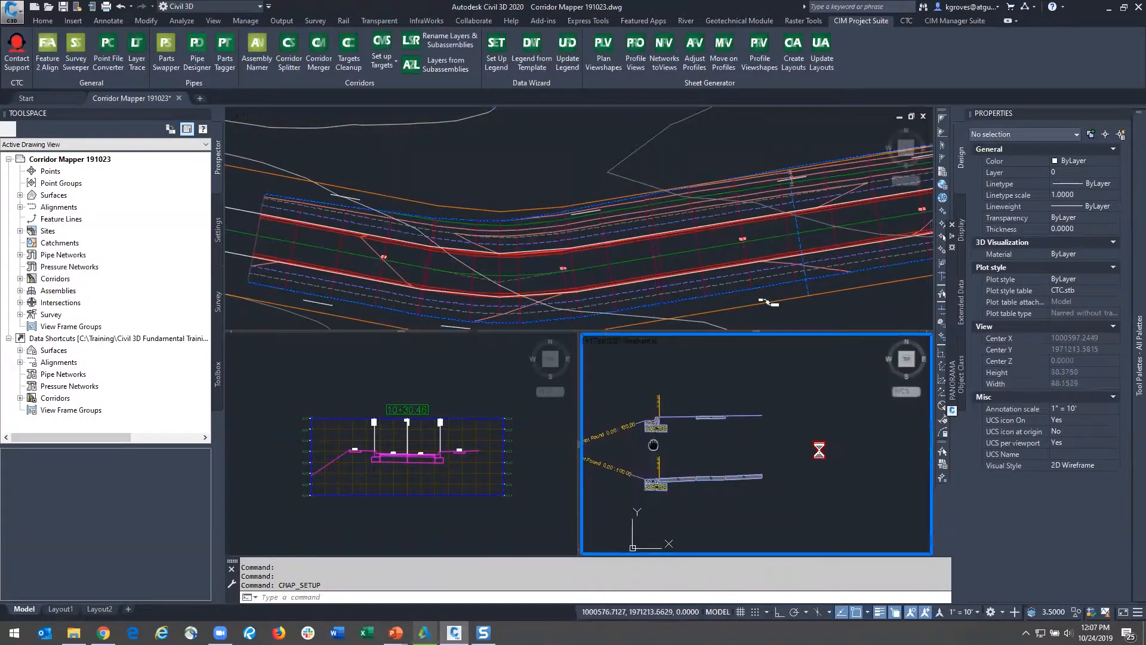
pyautogui.scroll(-2, 751, 456)
pyautogui.moveTo(751, 455); pyautogui.dragTo(836, 451, button='middle')
pyautogui.moveTo(649, 449); pyautogui.dragTo(767, 449, button='middle')
pyautogui.scroll(-1, 766, 449)
pyautogui.click(736, 413)
pyautogui.click(685, 485)
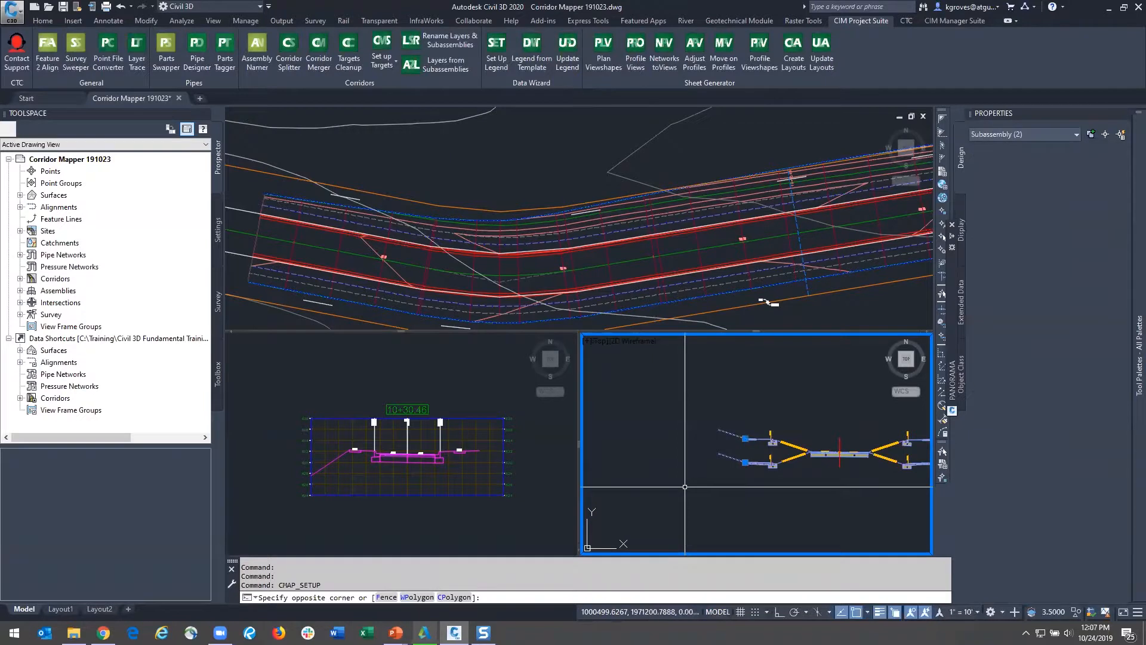
pyautogui.moveTo(825, 456); pyautogui.dragTo(663, 441, button='middle')
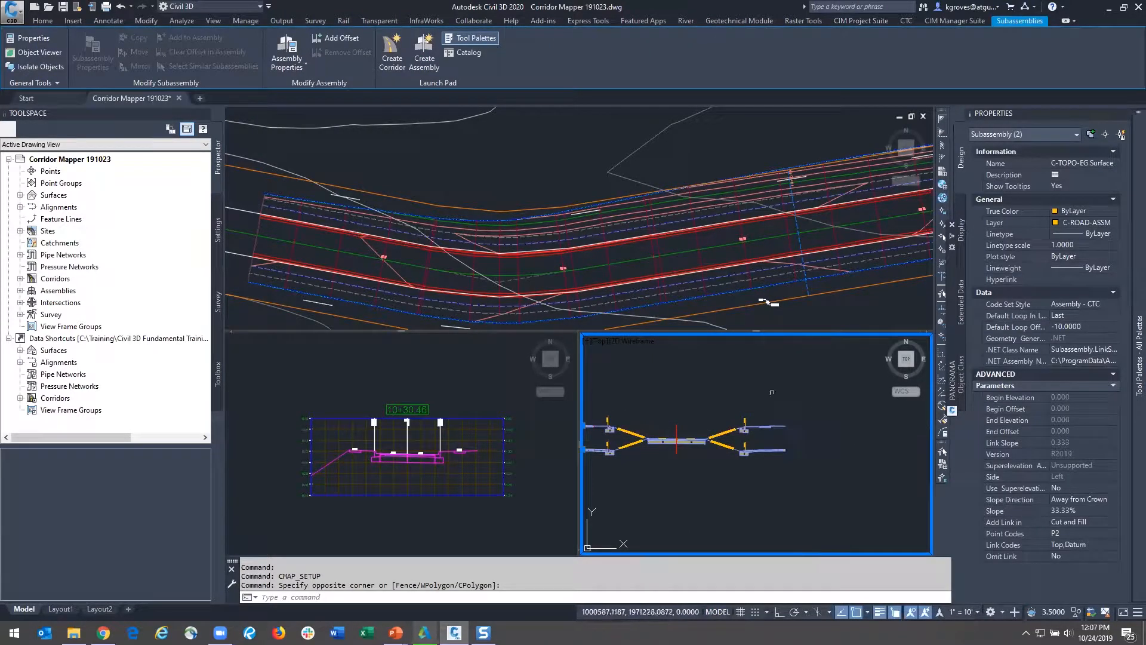
pyautogui.press('Escape')
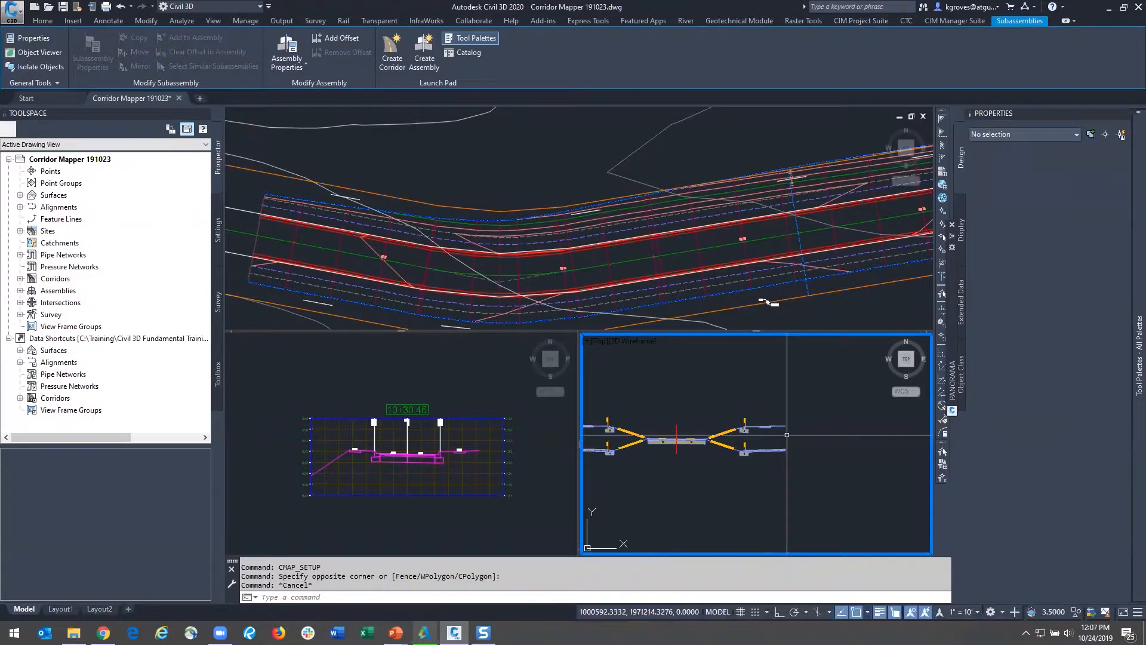
# Step: Inspect the far end of the corridor and the parameters of the upper C-TOPO-EG Surface subassembly
pyautogui.moveTo(787, 434); pyautogui.dragTo(928, 453, button='middle')
pyautogui.click(442, 282)
pyautogui.moveTo(443, 282); pyautogui.dragTo(245, 310, button='middle')
pyautogui.moveTo(695, 248); pyautogui.dragTo(308, 287, button='middle')
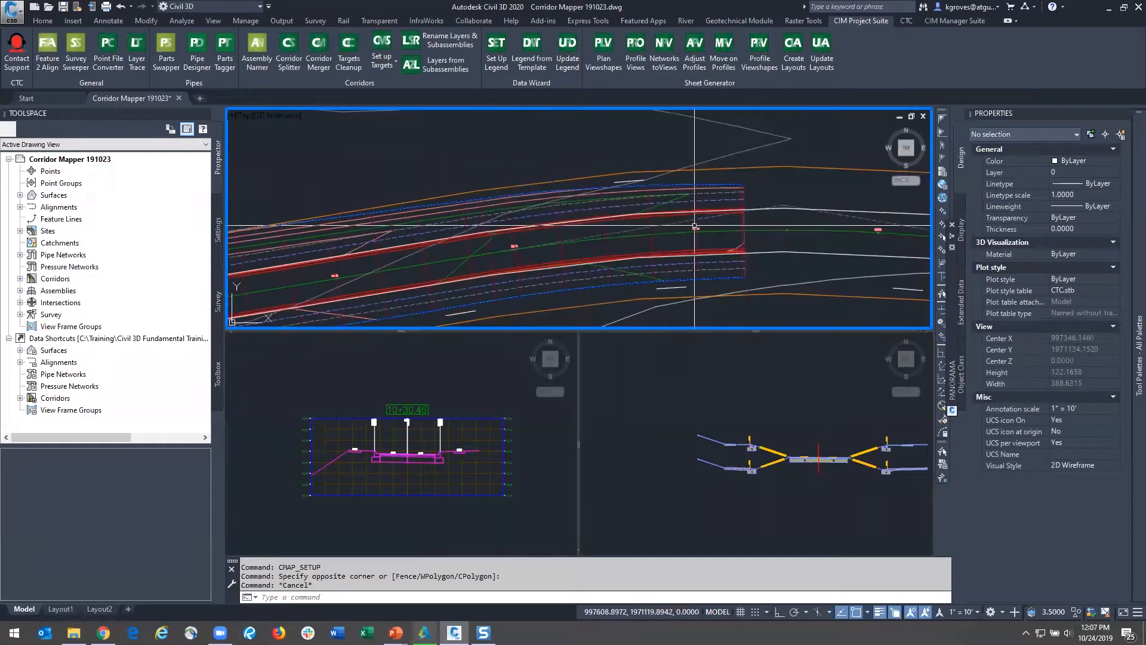
pyautogui.press('Escape')
pyautogui.click(694, 448)
pyautogui.click(694, 448)
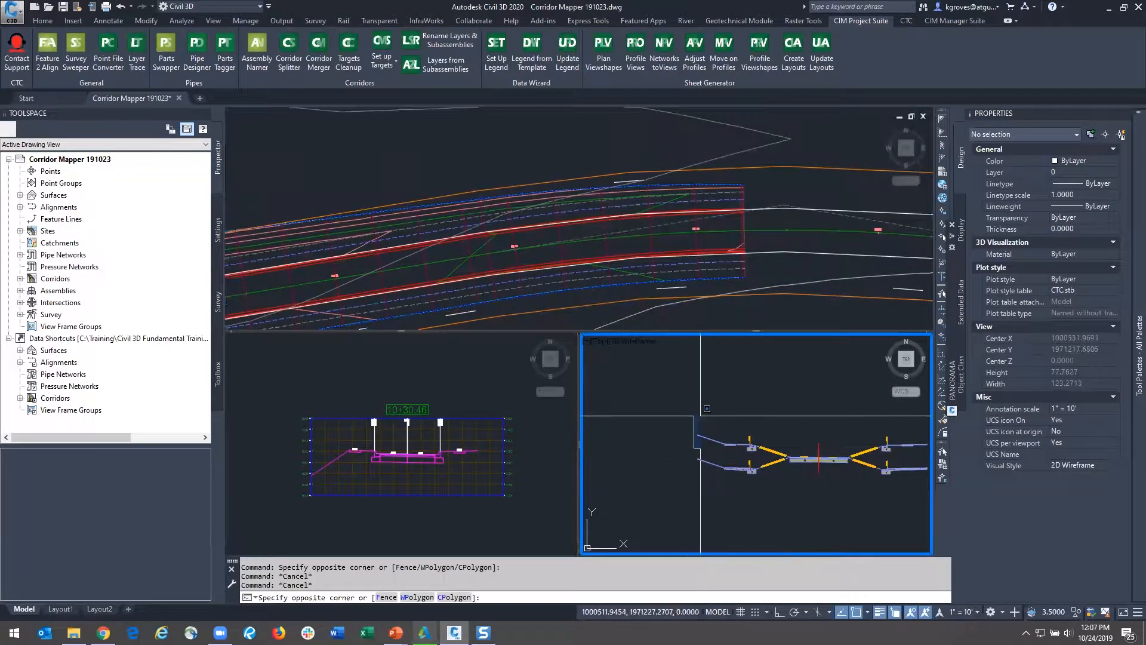
pyautogui.click(729, 418)
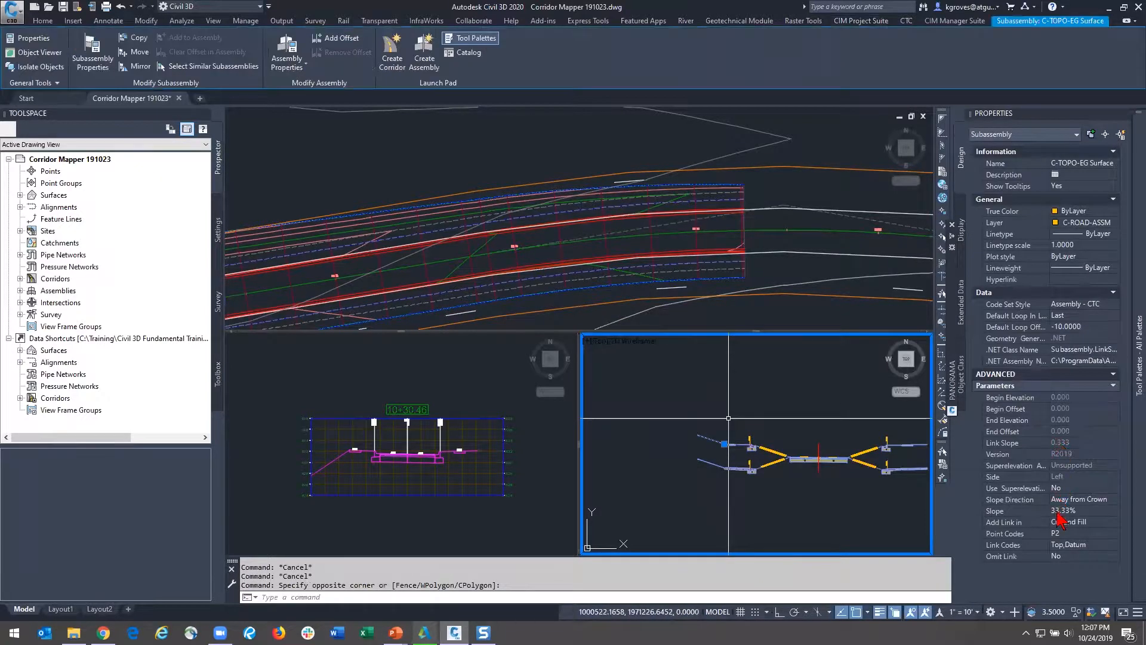
pyautogui.press('Escape')
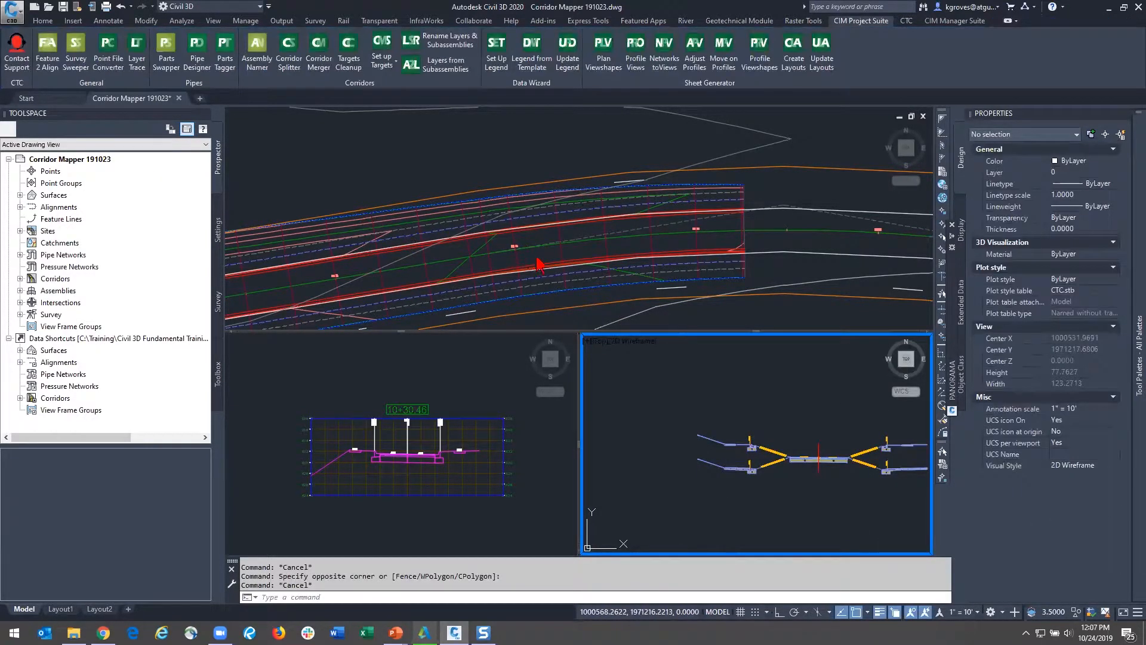
# Step: Review the rebuilt corridor in plan from its far end back to its start
pyautogui.press('Escape')
pyautogui.scroll(-2, 443, 261)
pyautogui.scroll(2, 431, 266)
pyautogui.click(530, 194)
pyautogui.moveTo(388, 265); pyautogui.dragTo(655, 222, button='middle')
pyautogui.scroll(-2, 650, 224)
pyautogui.moveTo(409, 257); pyautogui.dragTo(733, 221, button='middle')
pyautogui.scroll(2, 379, 222)
pyautogui.click(469, 229)
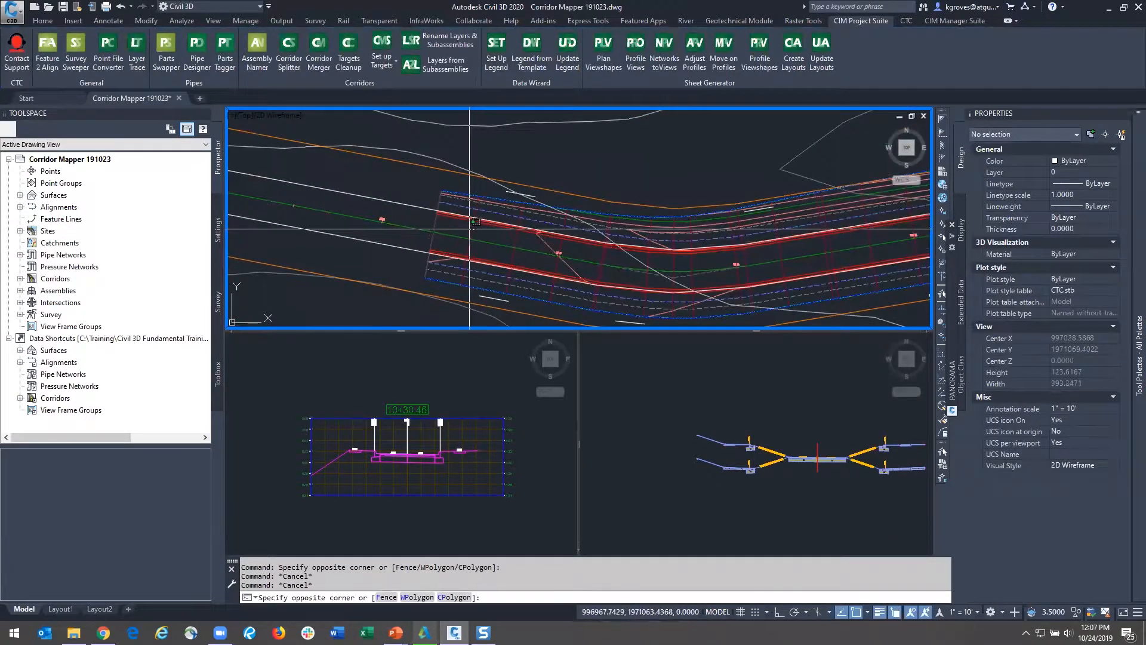
pyautogui.click(469, 229)
pyautogui.press('Escape')
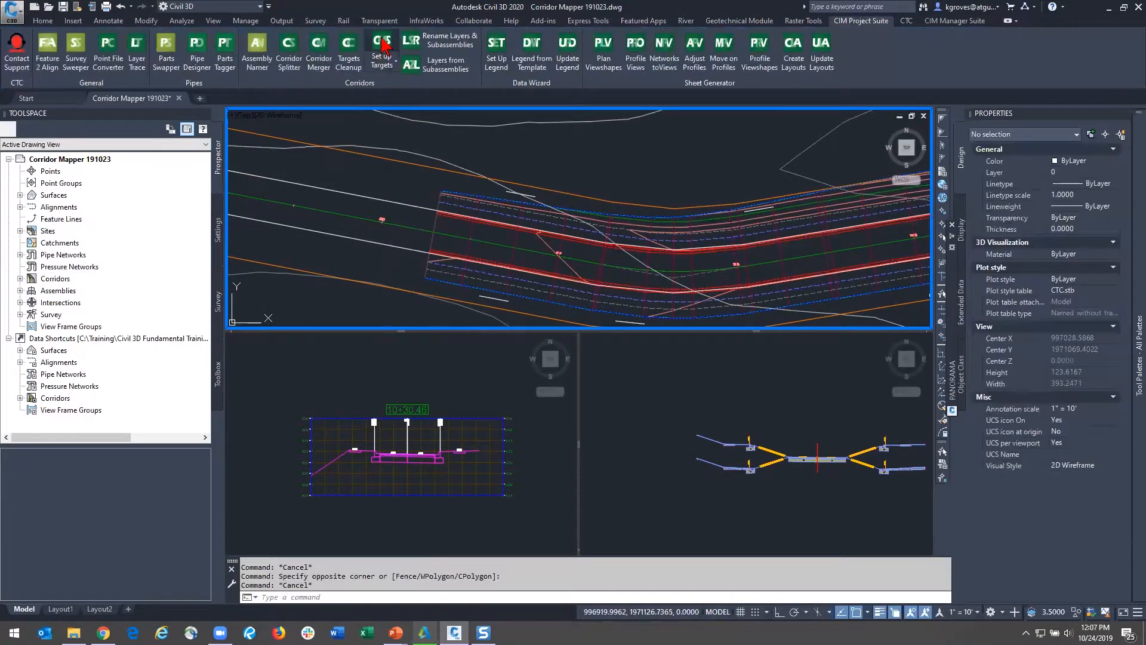
# Step: Restart the Corridor Mapper target setup, auto-map the surface target layers and enlarge the window to show more target rows
pyautogui.click(361, 61)
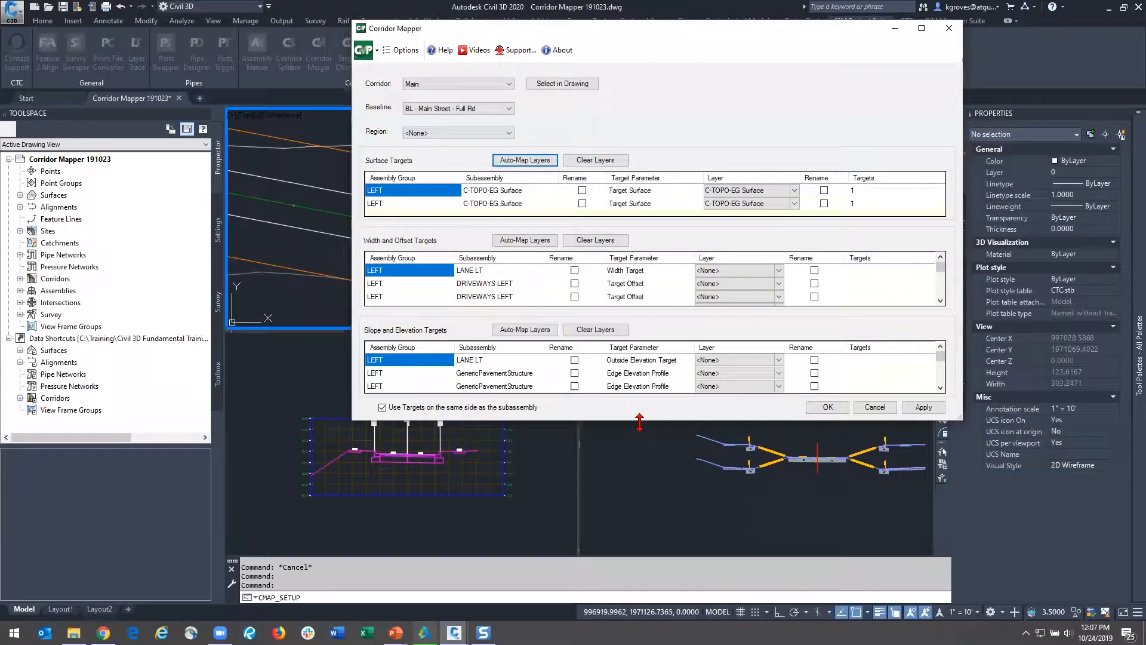
pyautogui.moveTo(639, 423); pyautogui.dragTo(639, 610)
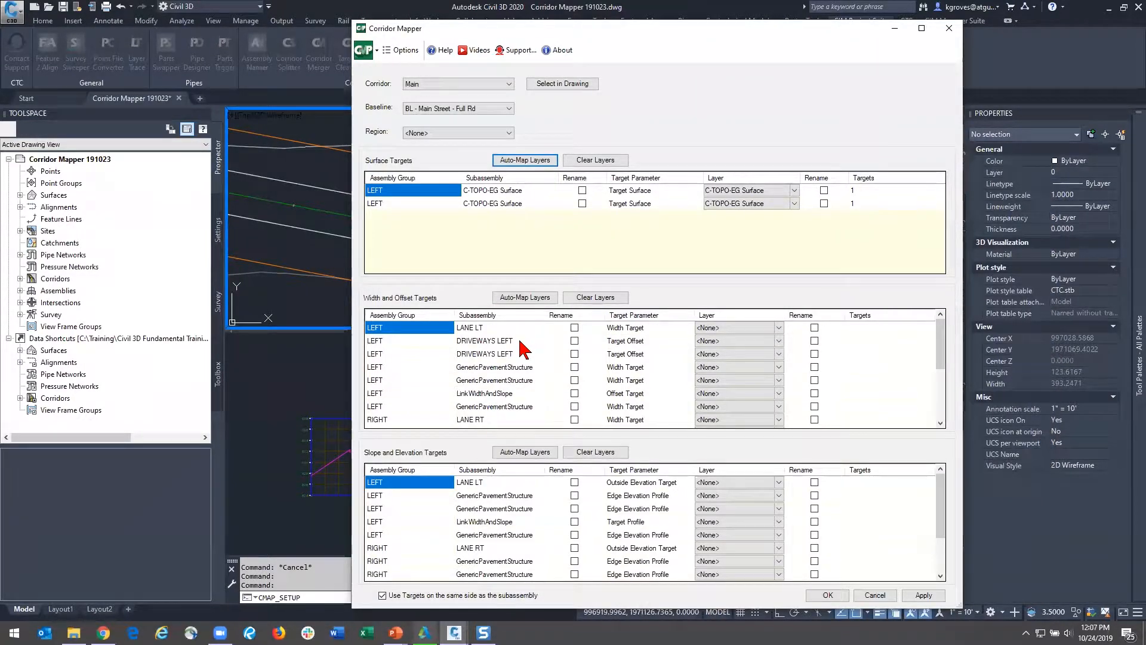
pyautogui.click(521, 347)
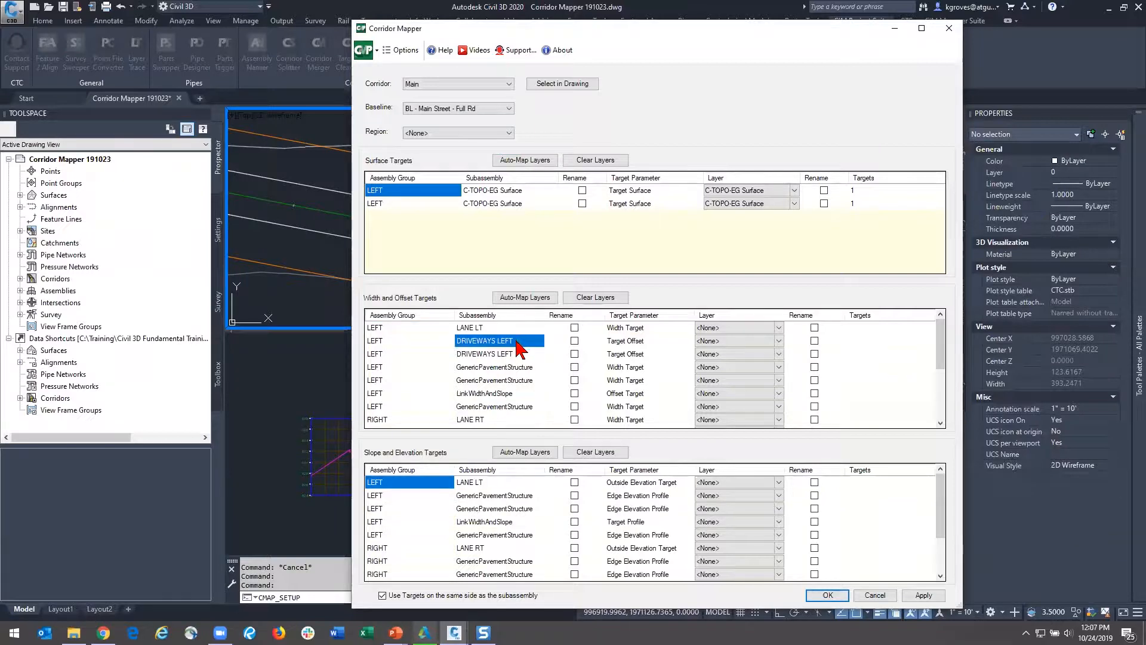
# Step: Assign the DRIVEWAYS LEFT layer to both target offsets of the DRIVEWAYS LEFT subassemblies
pyautogui.click(720, 343)
pyautogui.click(720, 342)
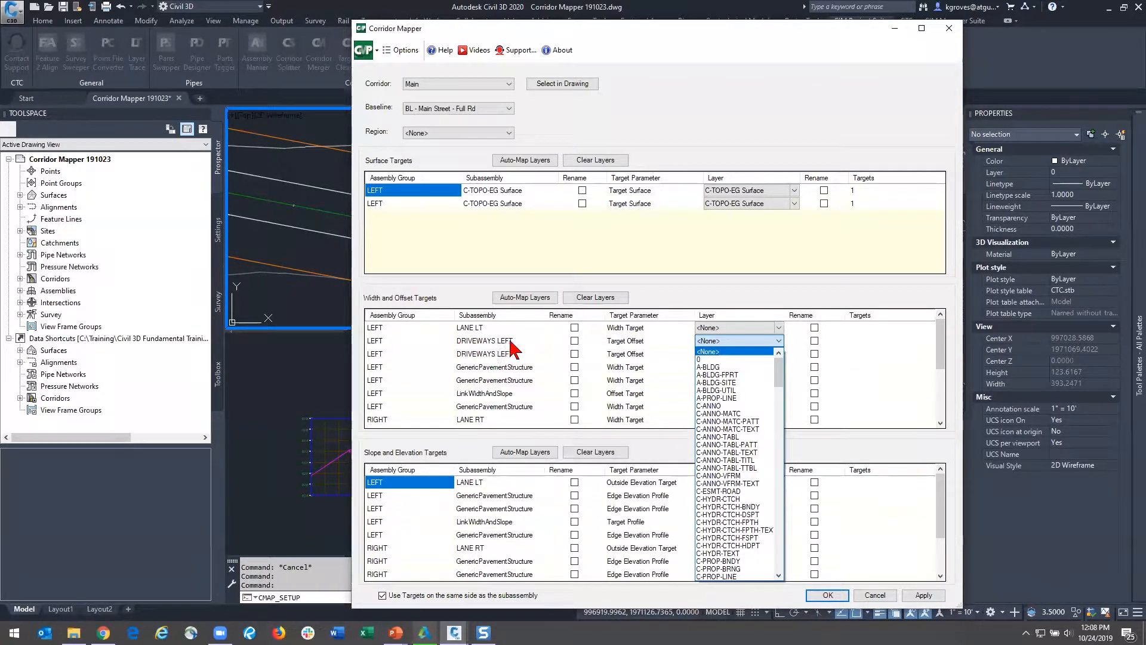
pyautogui.scroll(-3, 780, 382)
pyautogui.moveTo(781, 394); pyautogui.dragTo(777, 544)
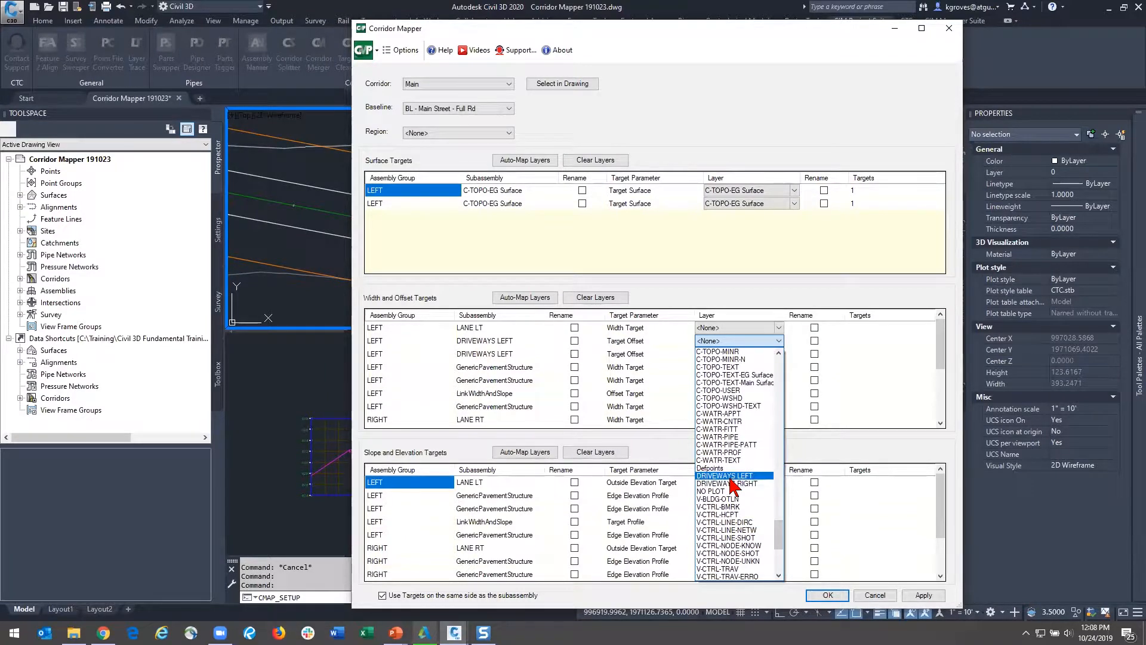
pyautogui.click(731, 476)
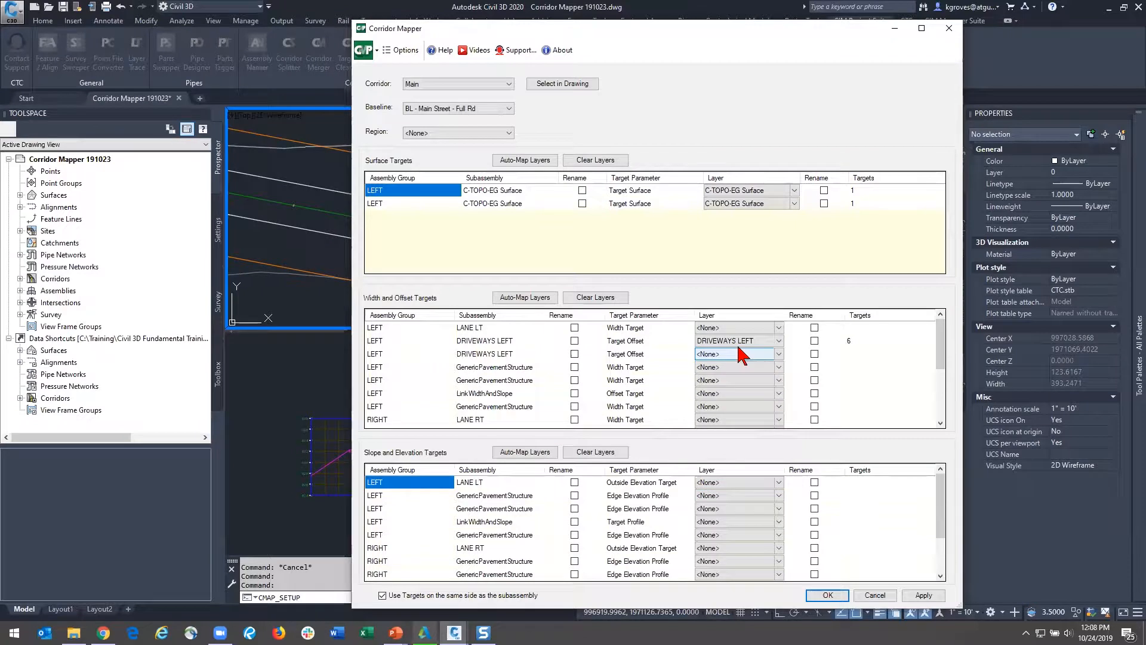
pyautogui.click(746, 354)
pyautogui.moveTo(779, 388); pyautogui.dragTo(789, 531)
pyautogui.scroll(-6, 737, 546)
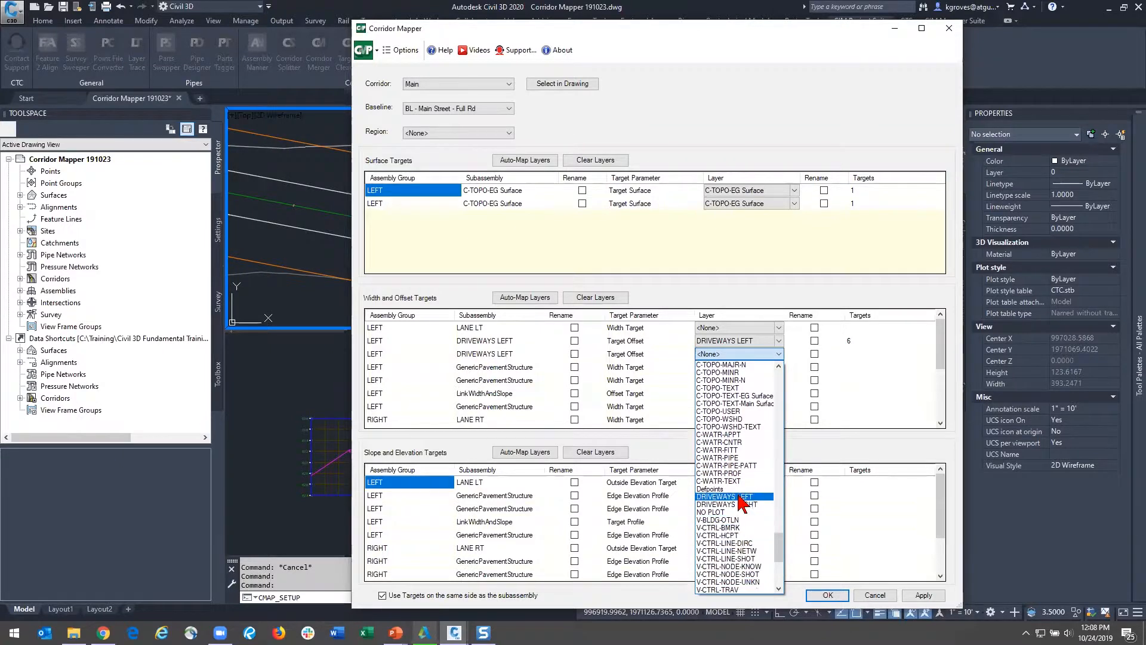
pyautogui.click(740, 502)
# Step: Auto-map the remaining width and offset target layers, including DRIVEWAYS RIGHT, and confirm the target mapping
pyautogui.moveTo(940, 349); pyautogui.dragTo(940, 376)
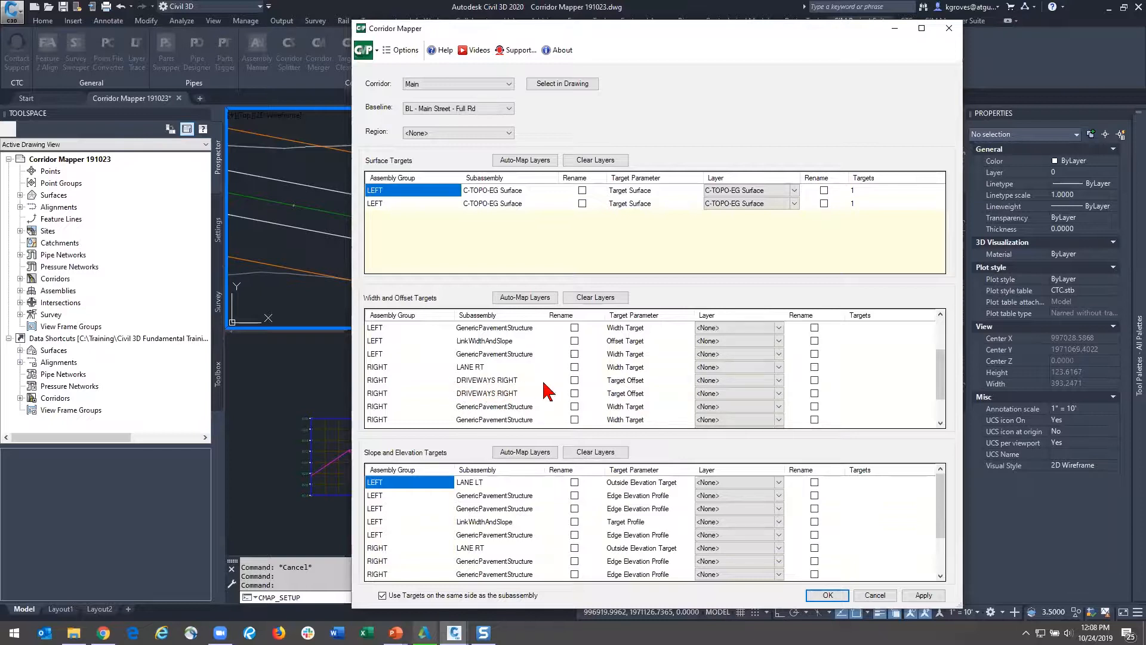
pyautogui.click(518, 298)
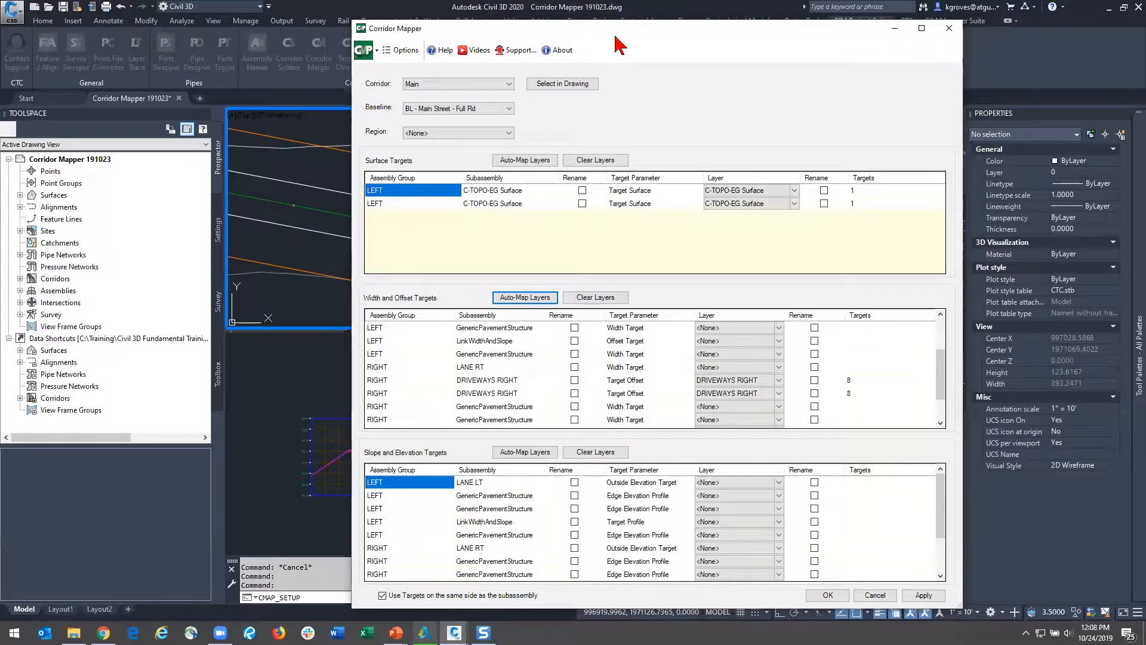
pyautogui.moveTo(614, 36); pyautogui.dragTo(1085, 62)
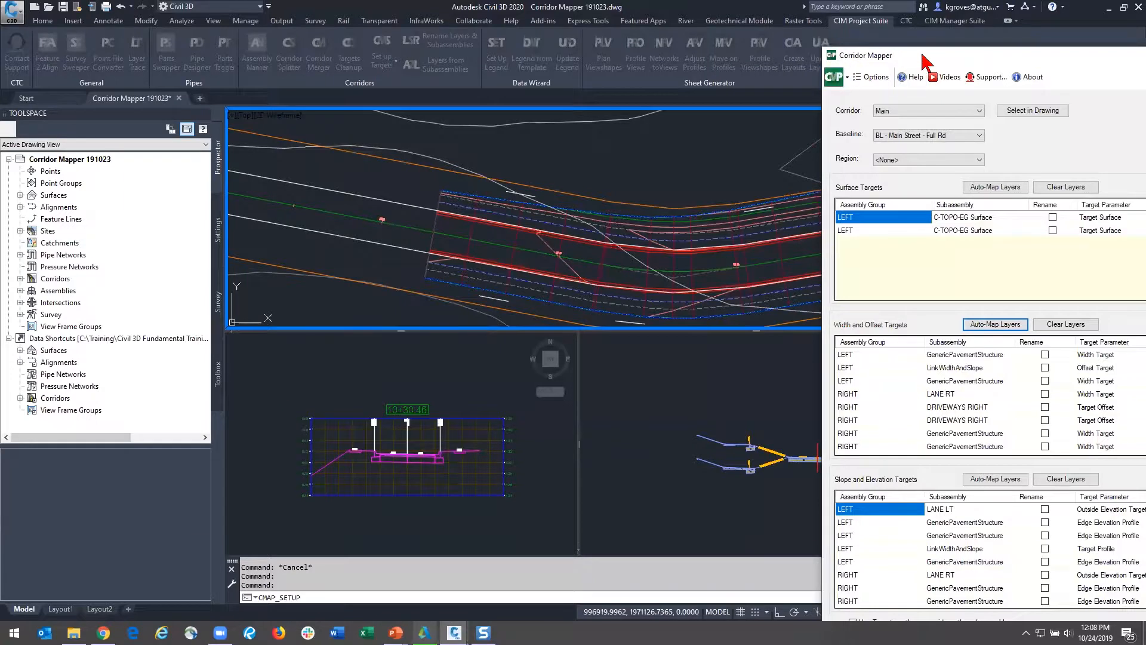
pyautogui.moveTo(882, 55); pyautogui.dragTo(320, 46)
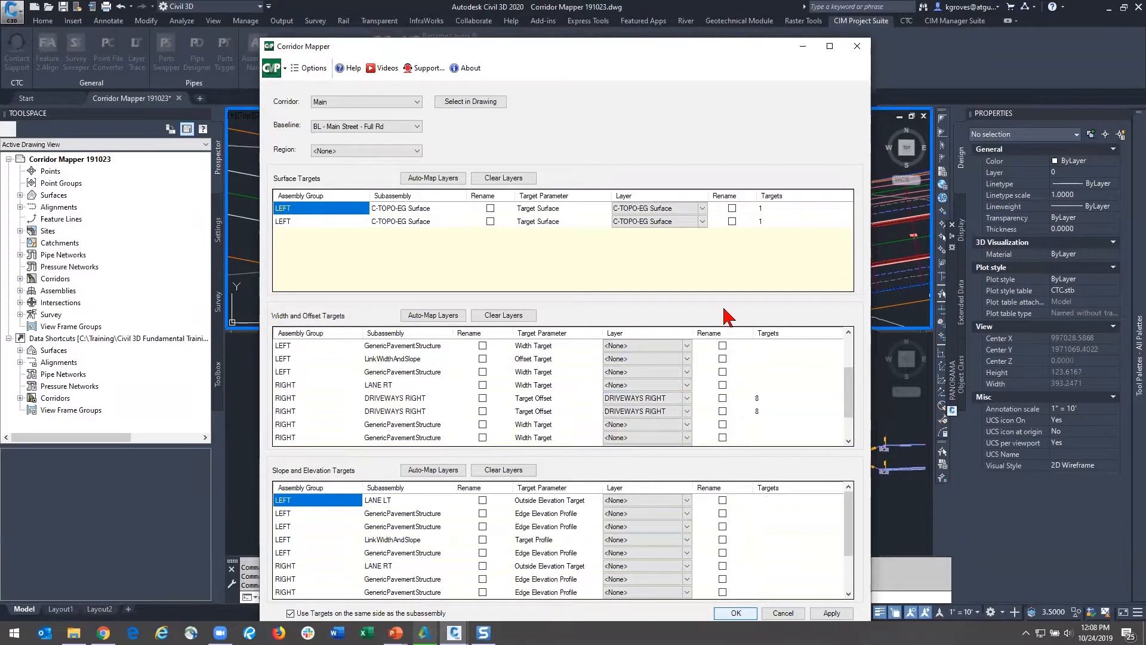
pyautogui.press('Return')
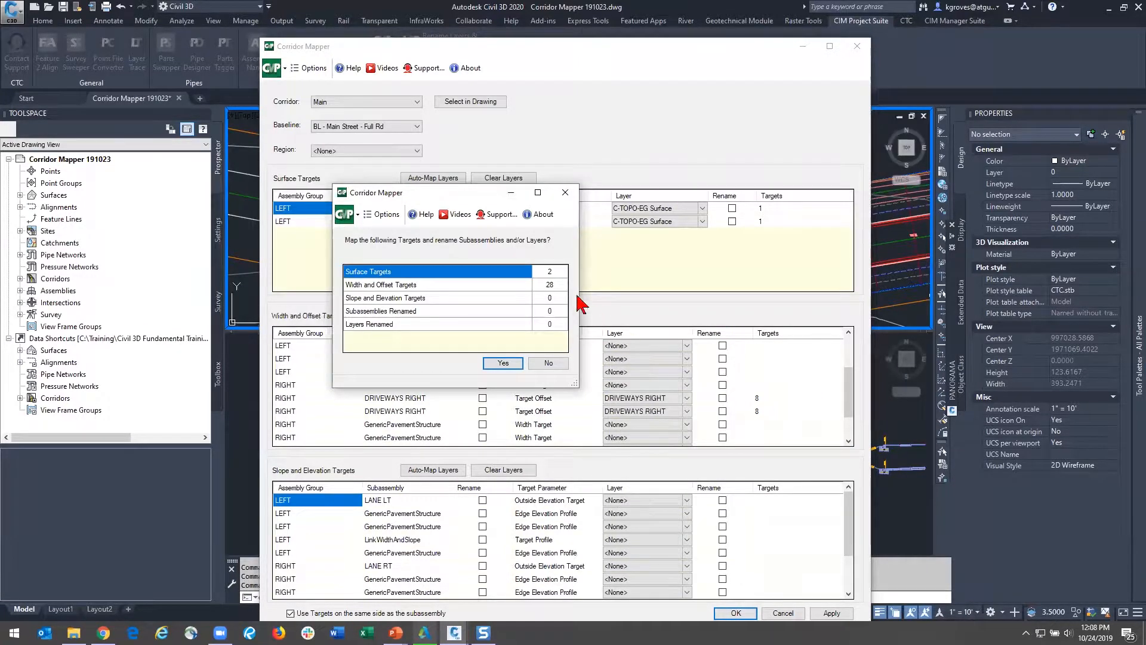
pyautogui.click(496, 363)
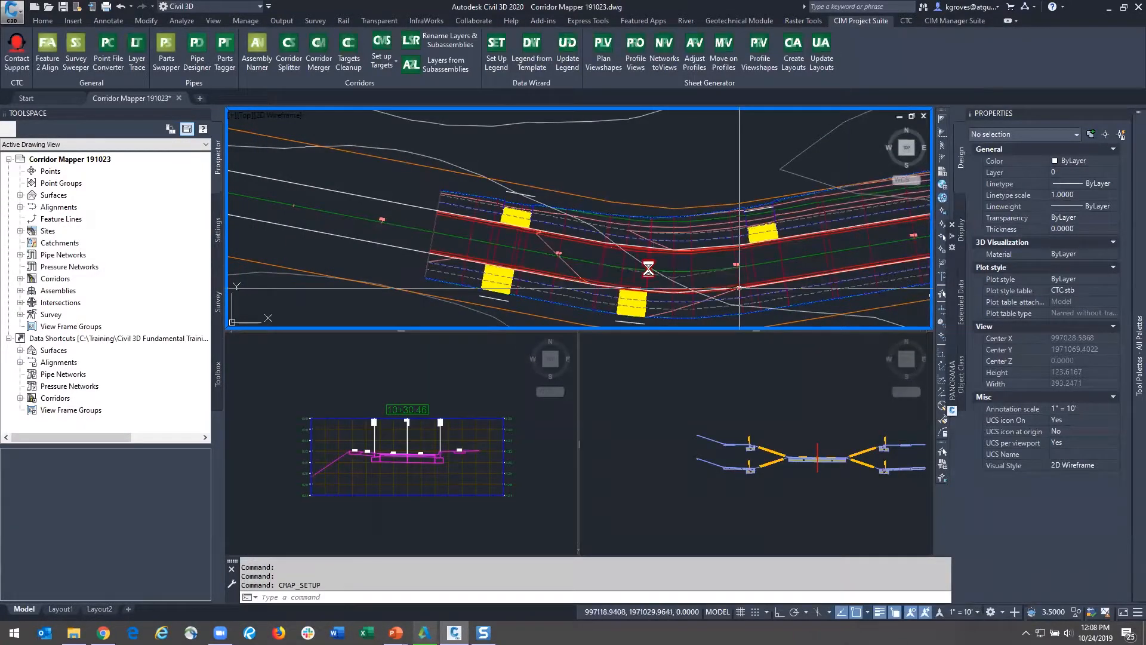
# Step: Examine the driveways along both sides of the corridor and the section view at station 10+30.46
pyautogui.moveTo(734, 287); pyautogui.dragTo(442, 270, button='middle')
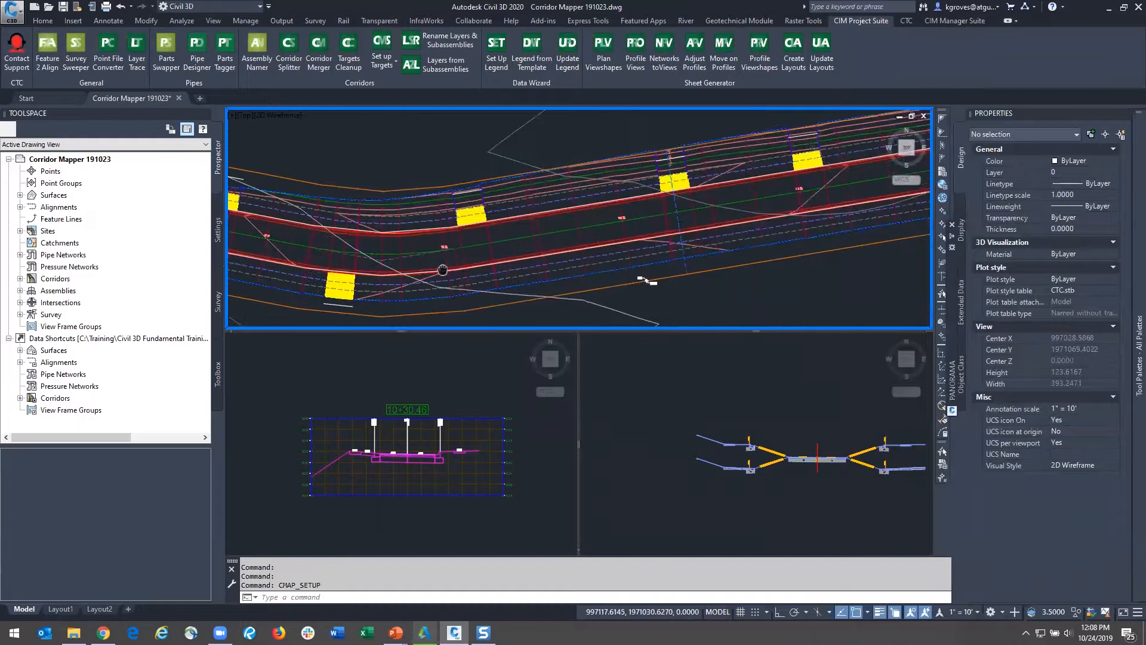
pyautogui.moveTo(712, 214); pyautogui.dragTo(397, 277, button='middle')
pyautogui.moveTo(798, 236); pyautogui.dragTo(525, 252, button='middle')
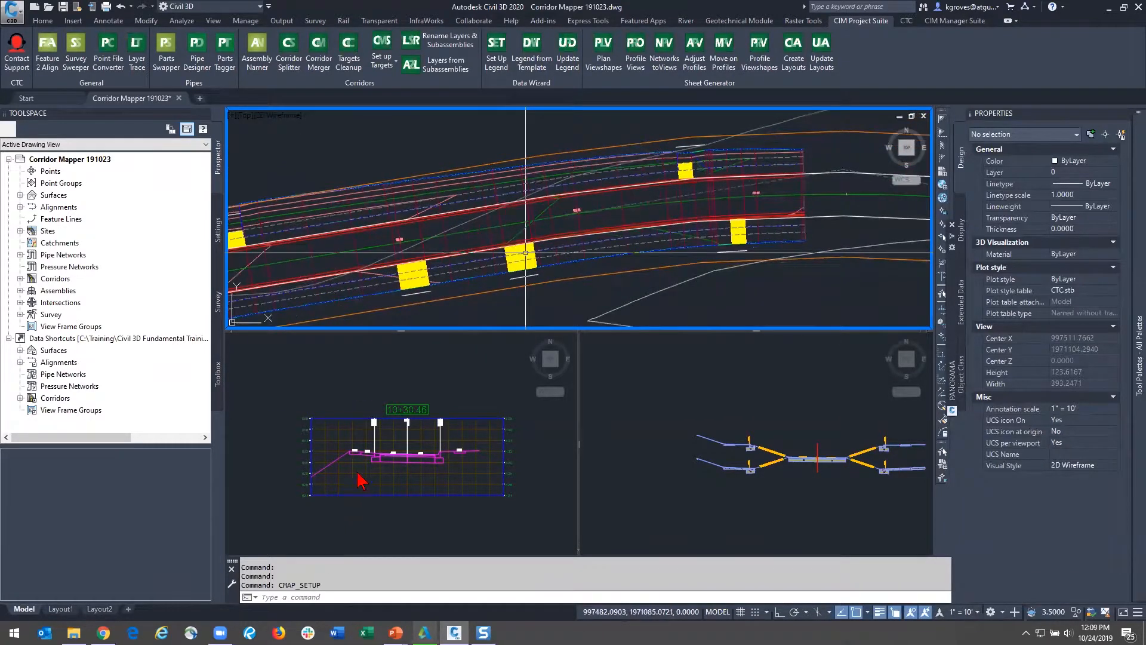
pyautogui.click(361, 481)
pyautogui.scroll(5, 362, 462)
pyautogui.scroll(-4, 371, 460)
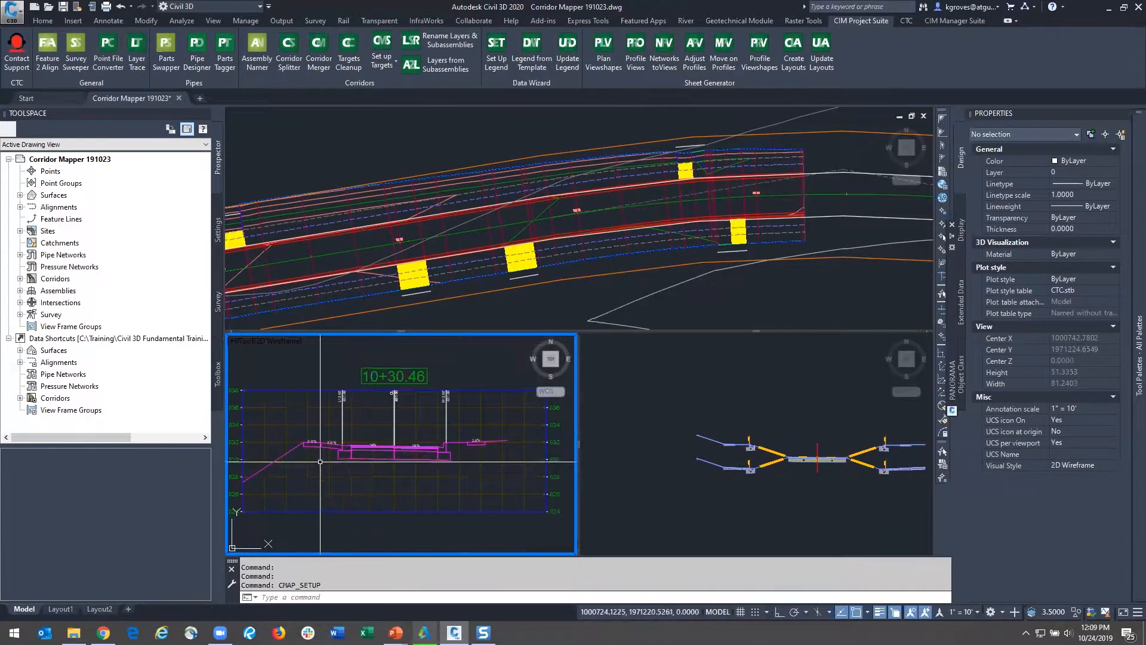
# Step: Examine the left curb in the 10+30.46 section against the driveway in plan and the assembly's target-found condition
pyautogui.scroll(4, 320, 461)
pyautogui.scroll(-4, 344, 431)
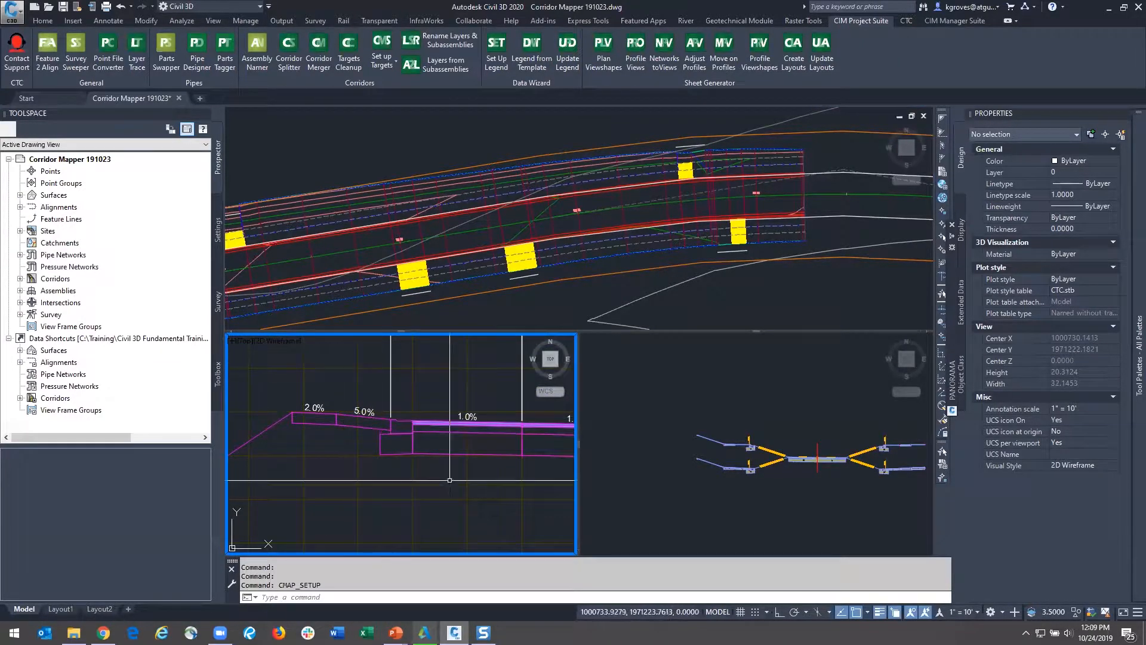
pyautogui.click(485, 235)
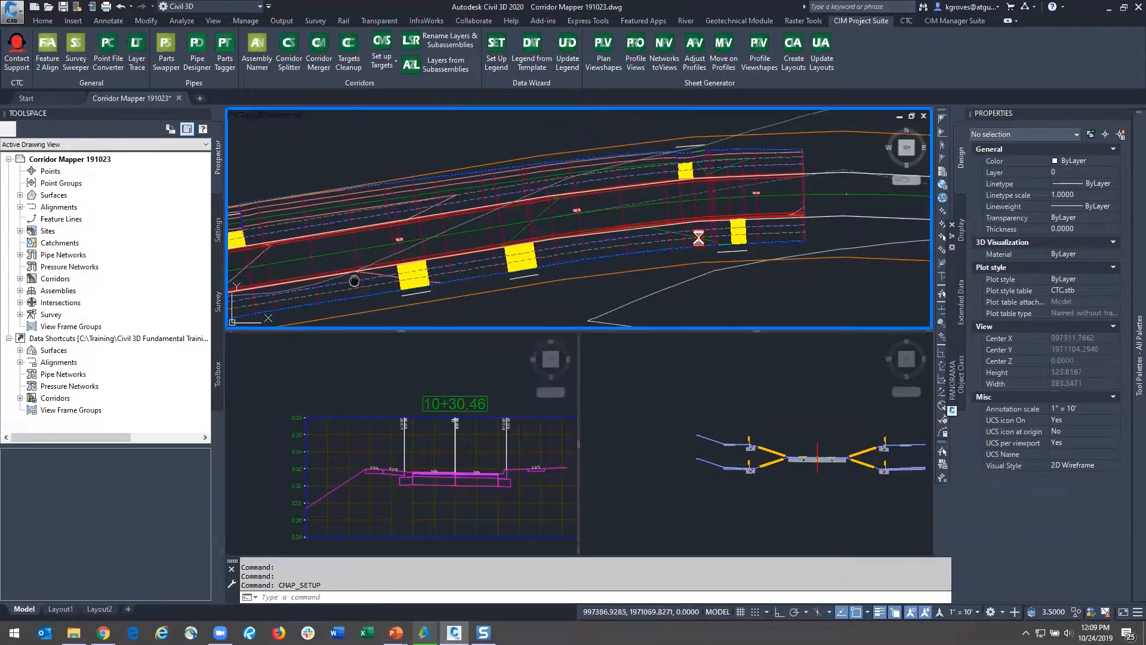
pyautogui.scroll(5, 486, 235)
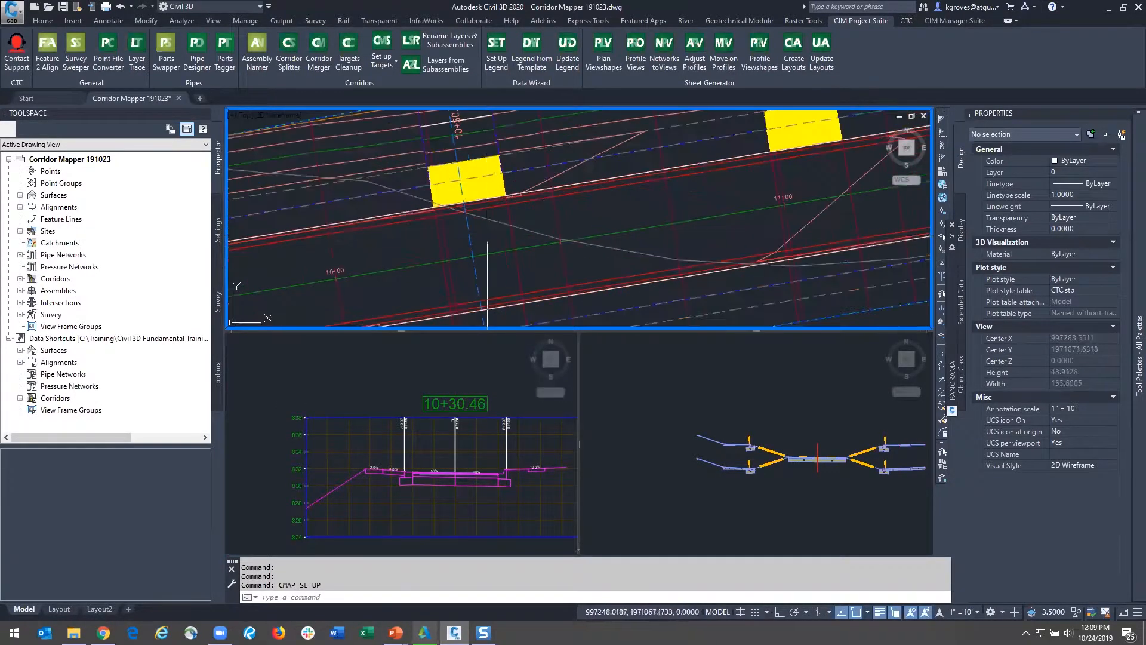
pyautogui.click(400, 479)
pyautogui.scroll(10, 400, 478)
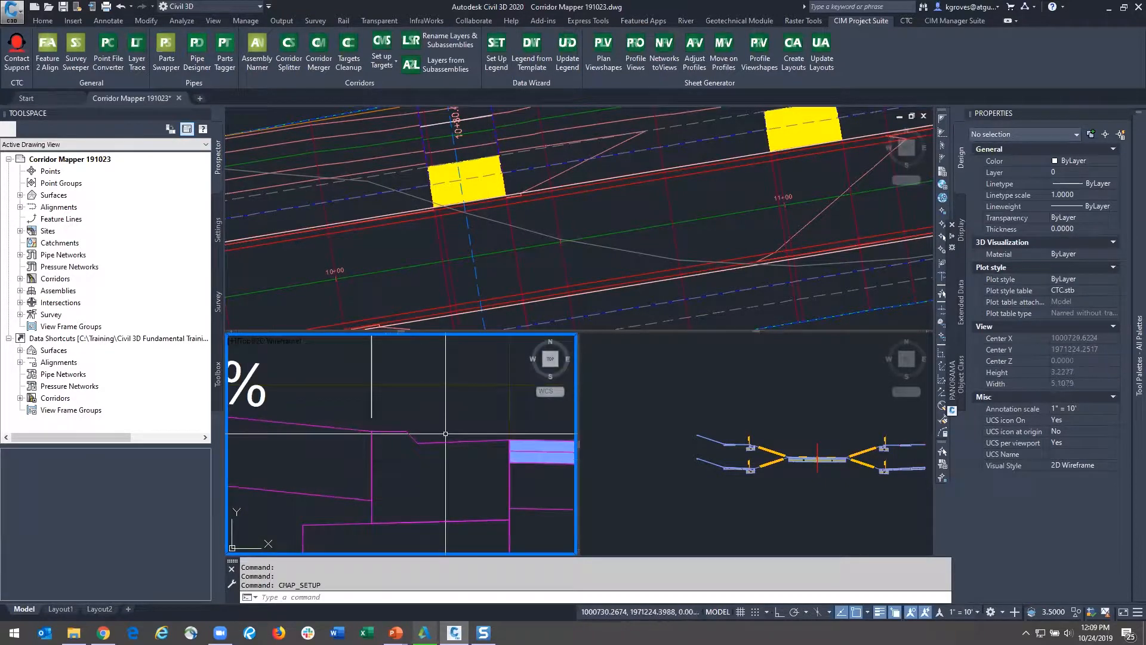
pyautogui.click(856, 487)
pyautogui.scroll(8, 747, 479)
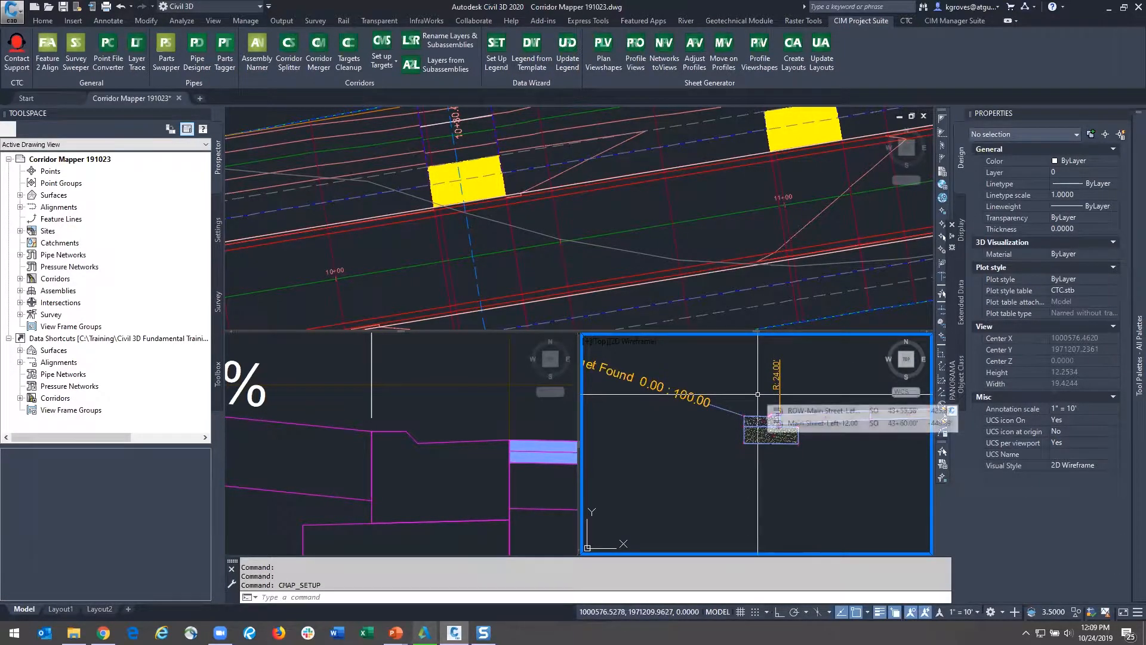
pyautogui.scroll(-5, 673, 416)
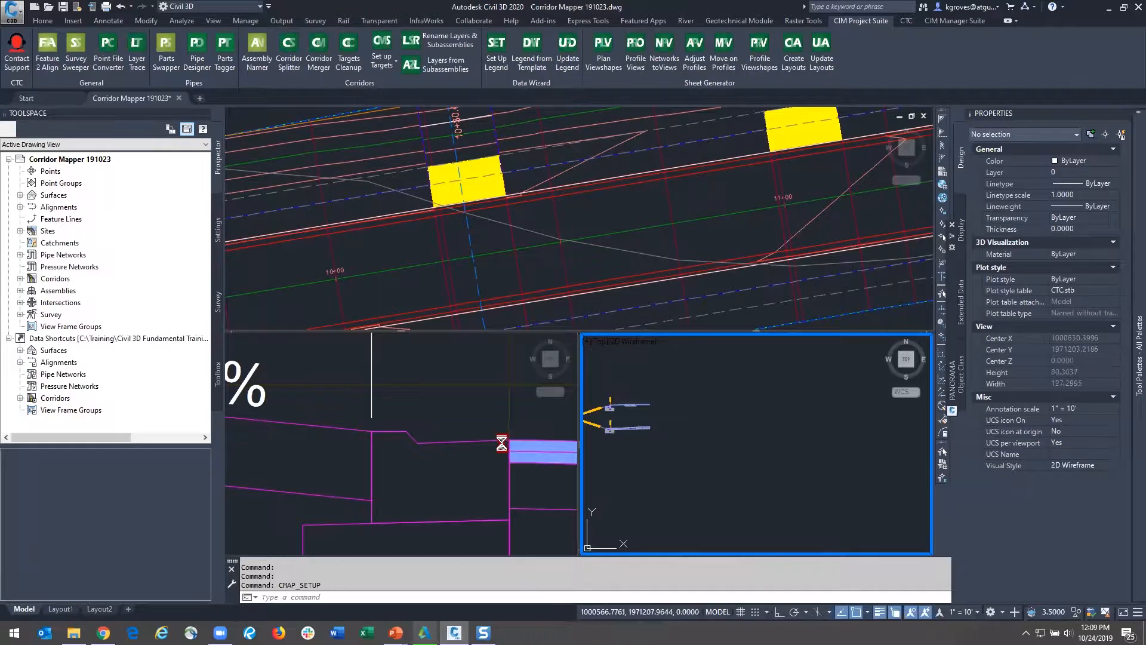
# Step: Examine the right curb in the 10+30.46 section and the matching right side of the corridor in plan
pyautogui.click(504, 470)
pyautogui.scroll(-5, 504, 470)
pyautogui.moveTo(504, 469); pyautogui.dragTo(323, 432, button='middle')
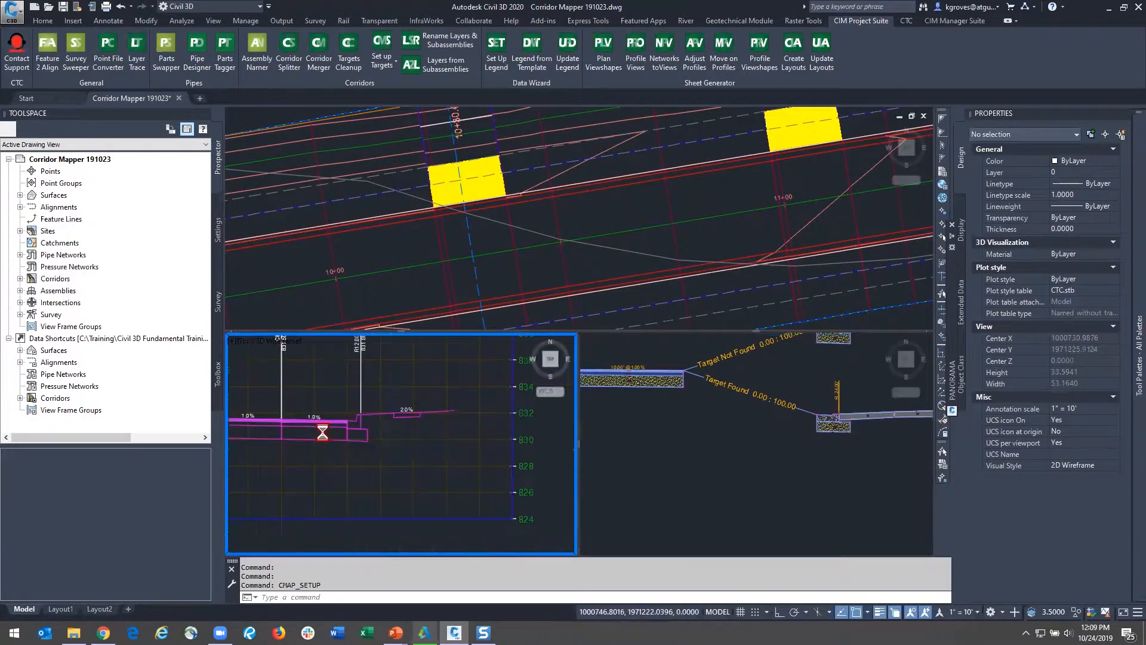
pyautogui.scroll(6, 352, 418)
pyautogui.click(487, 285)
pyautogui.scroll(-2, 489, 285)
pyautogui.moveTo(488, 285); pyautogui.dragTo(515, 152, button='middle')
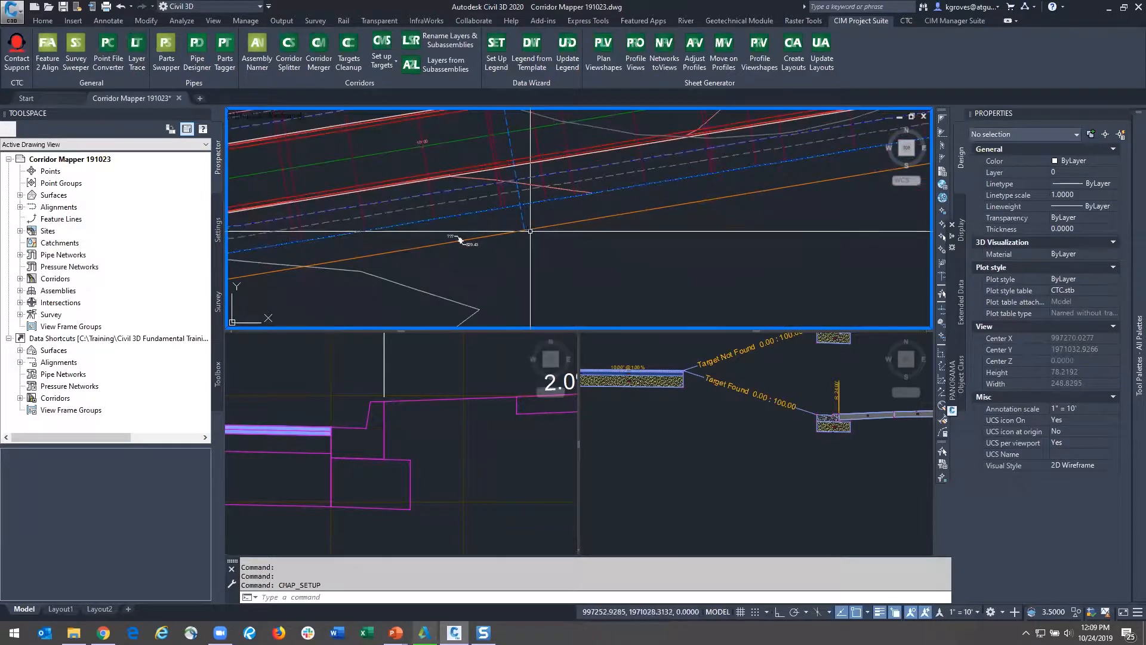
# Step: Check the layer of the driveway target line beside the left-side driveway near the corridor's end
pyautogui.scroll(-4, 530, 232)
pyautogui.moveTo(656, 232); pyautogui.dragTo(397, 296, button='middle')
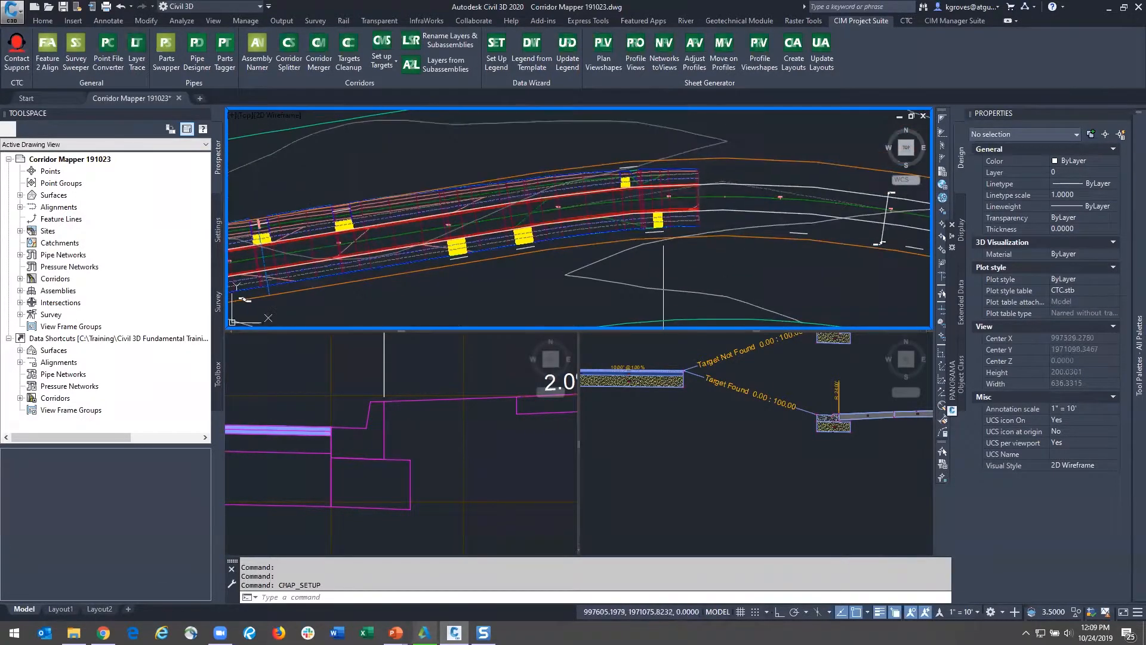
pyautogui.click(605, 144)
pyautogui.click(675, 178)
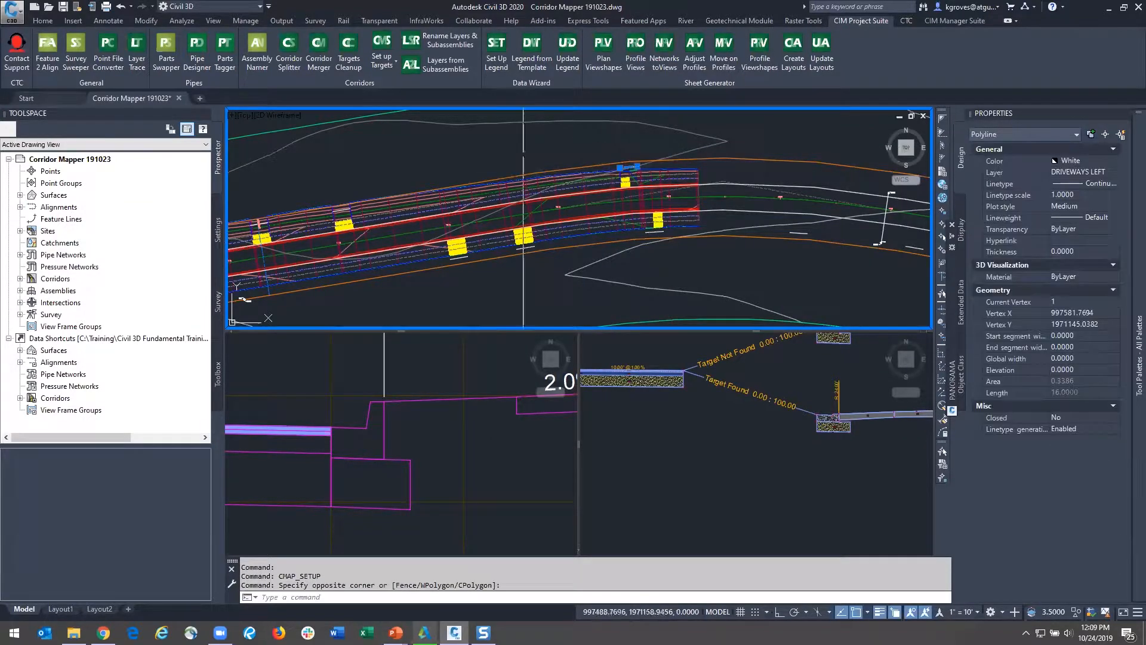
pyautogui.press('Escape')
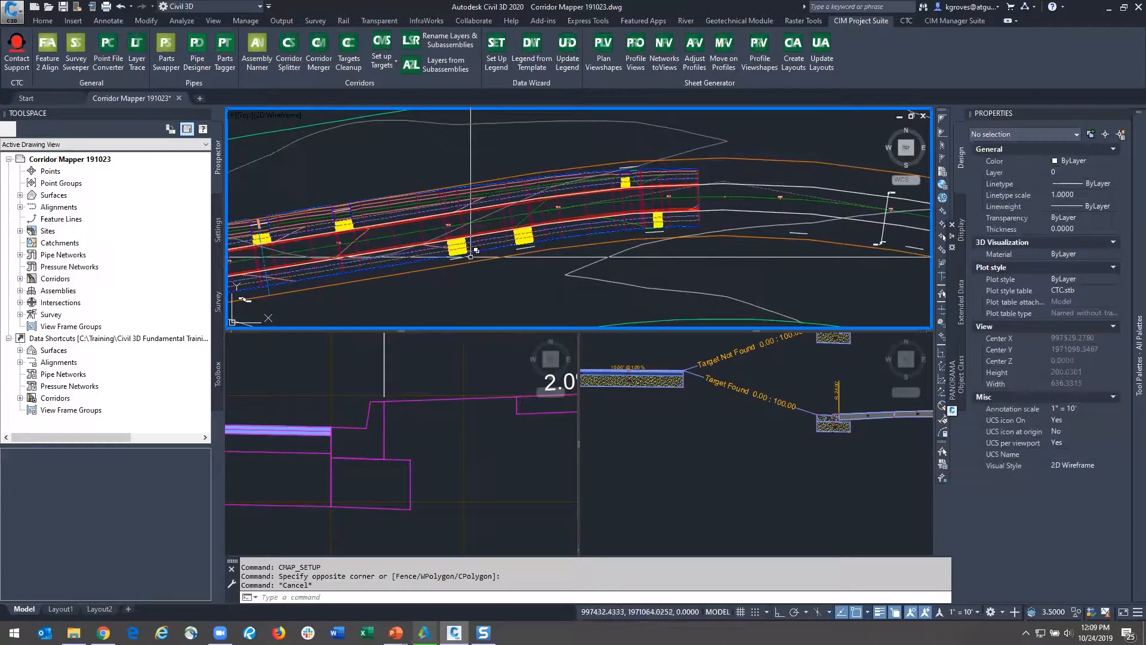
# Step: Copy a DRIVEWAYS RIGHT target line to four new driveway locations along the corridor's right side, including one at the 10+30.46 section line
pyautogui.click(466, 257)
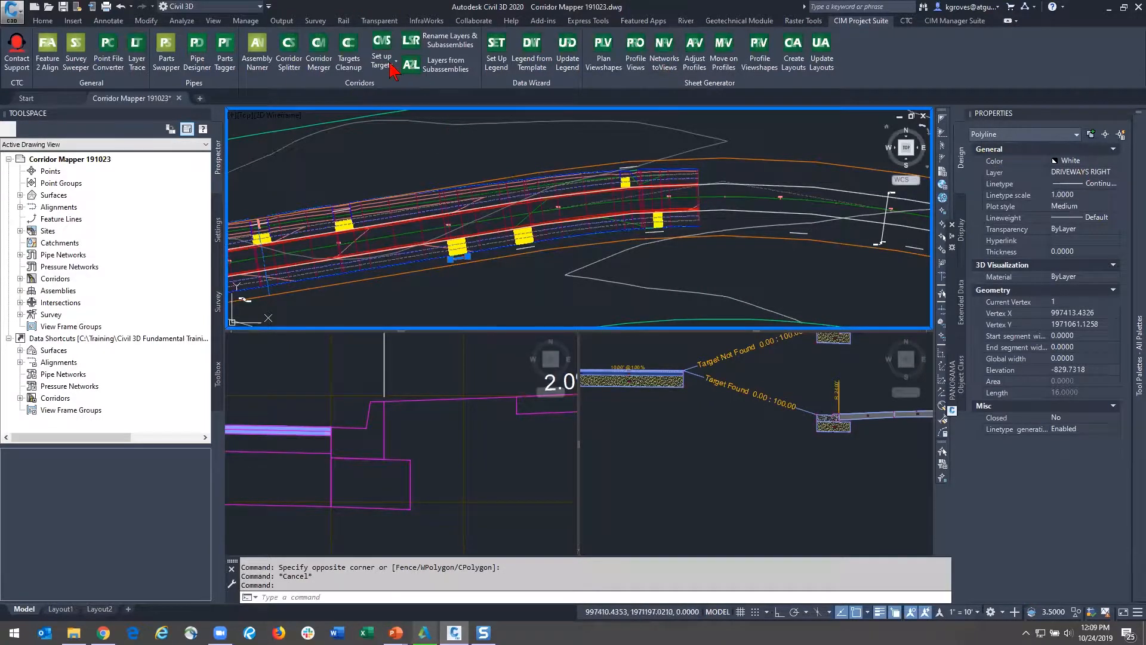
pyautogui.moveTo(446, 312); pyautogui.dragTo(596, 264, button='middle')
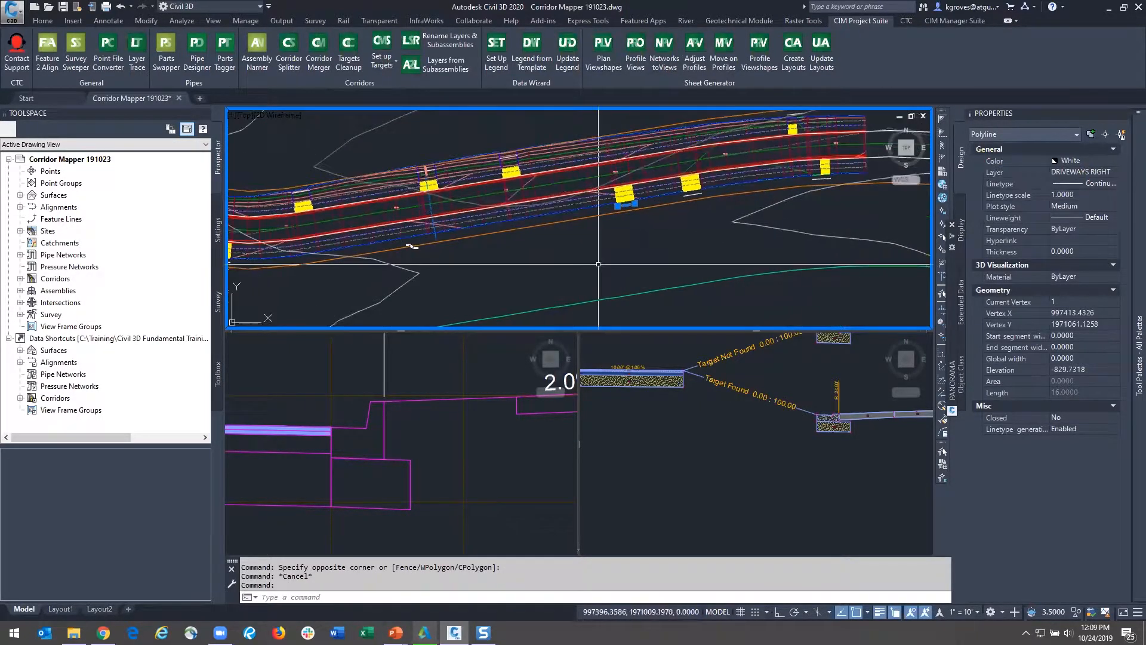
pyautogui.write('co')
pyautogui.press('Return')
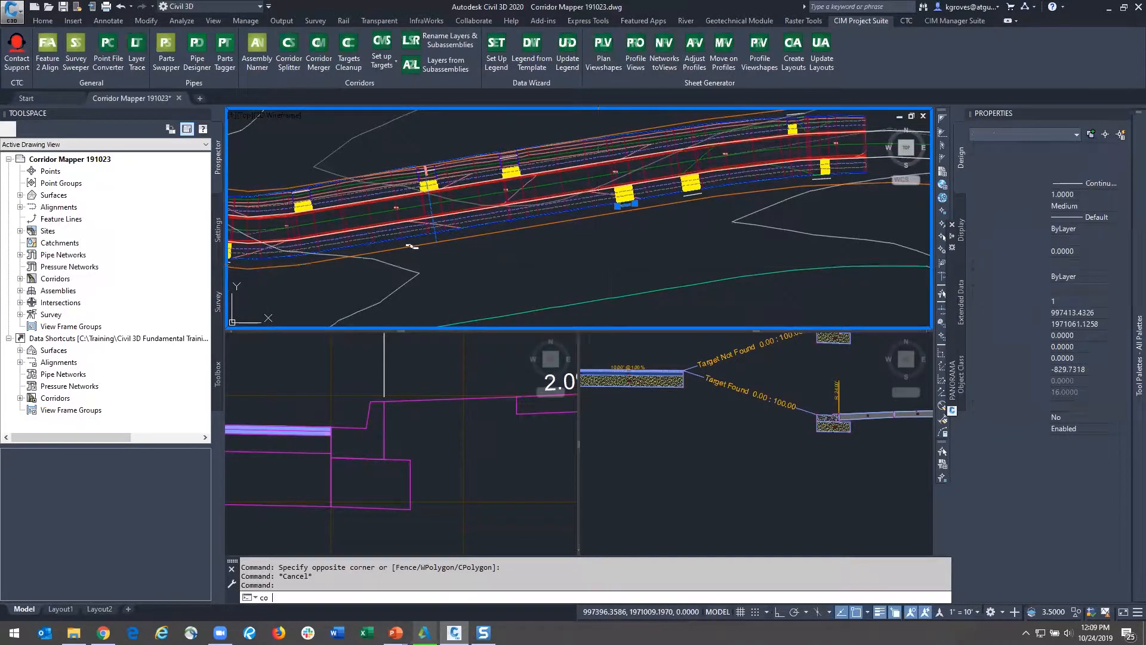
pyautogui.click(630, 219)
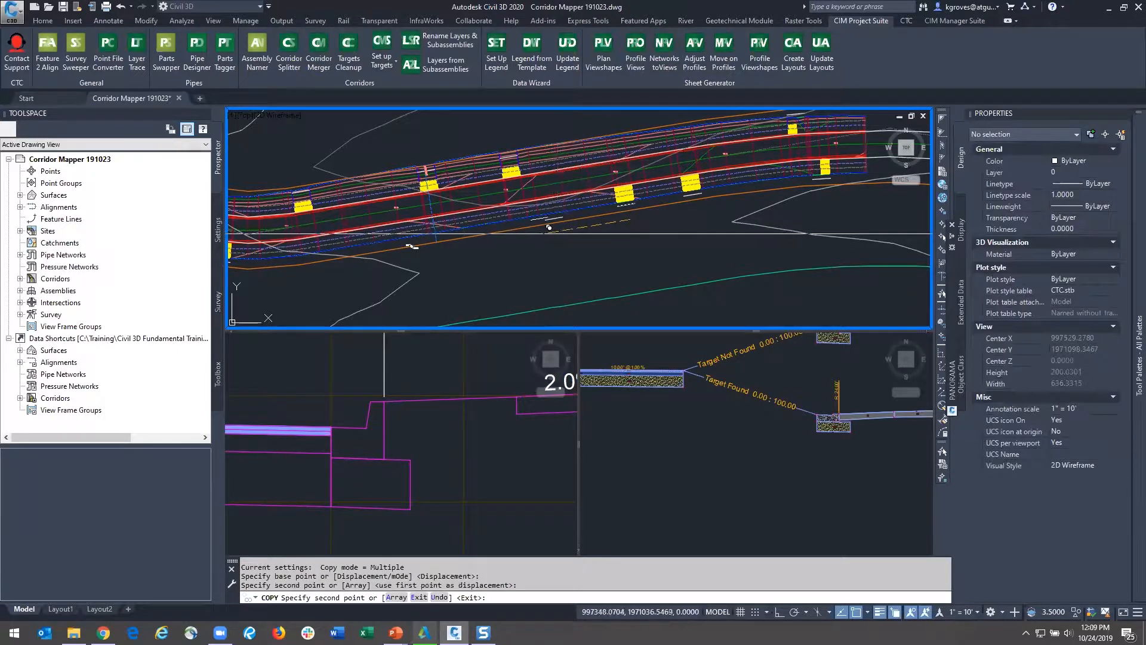
pyautogui.click(454, 246)
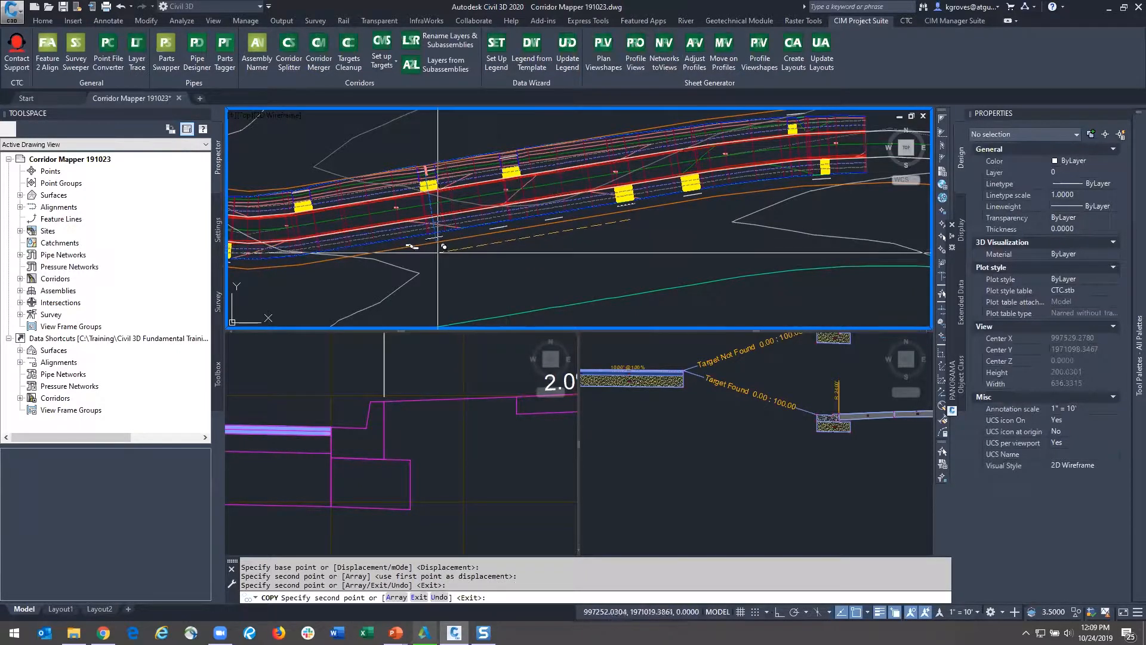
pyautogui.doubleClick(444, 247)
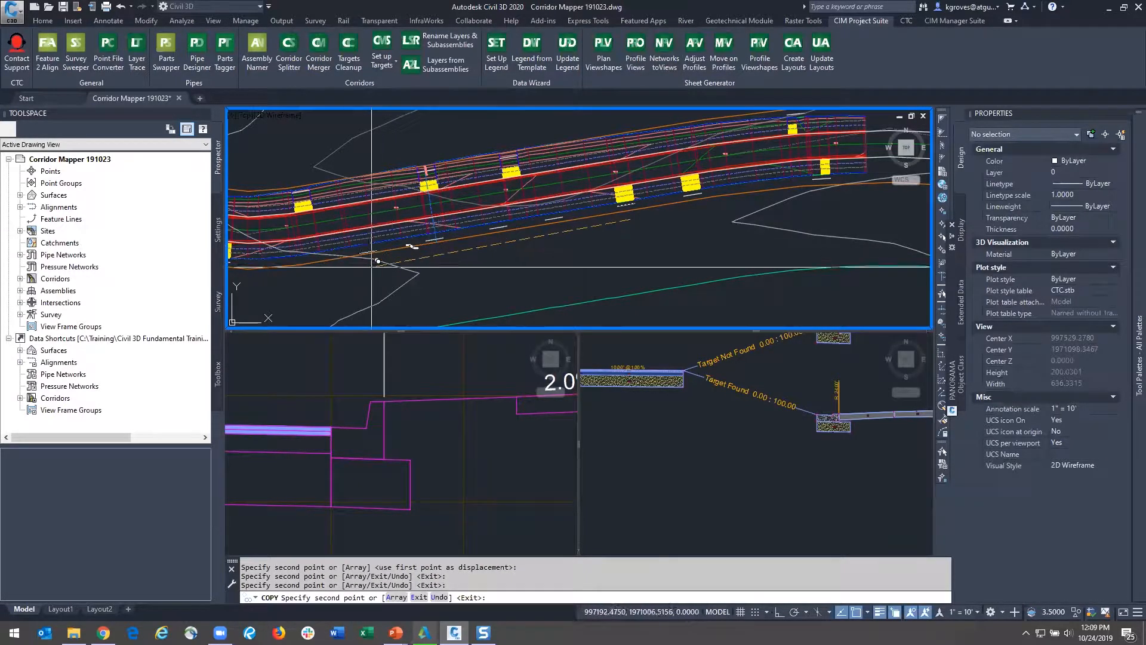
pyautogui.press('Return')
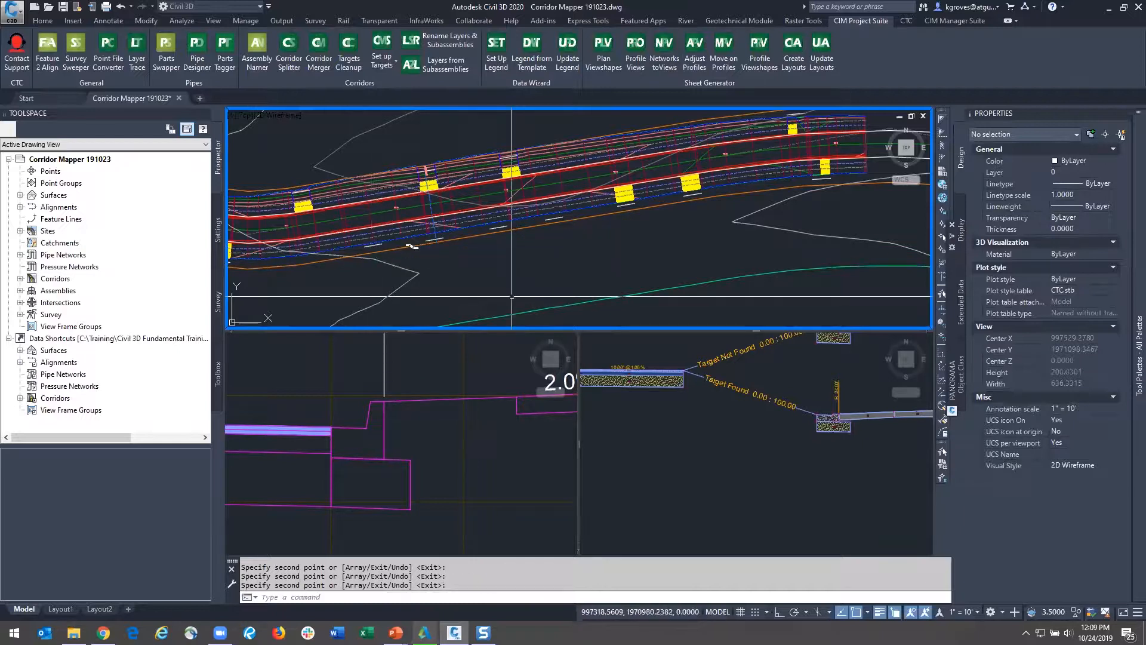
# Step: Review the Main corridor's width and offset targets in the Corridor Mapper target setup, including DRIVEWAYS RIGHT, and close it without applying
pyautogui.click(374, 69)
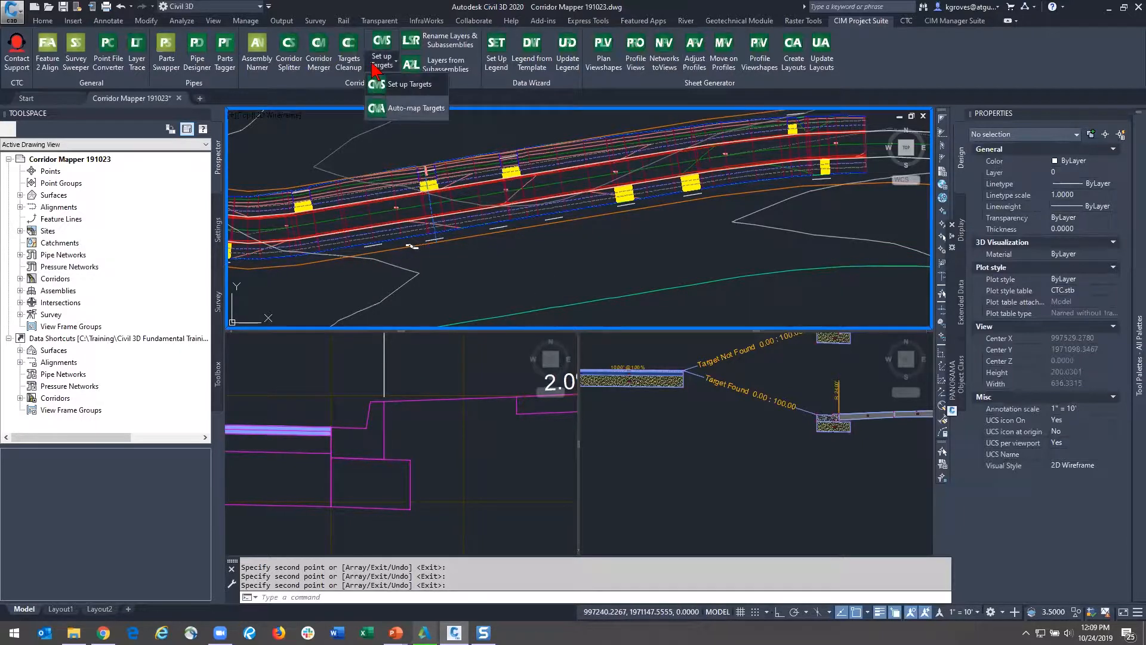
pyautogui.click(412, 89)
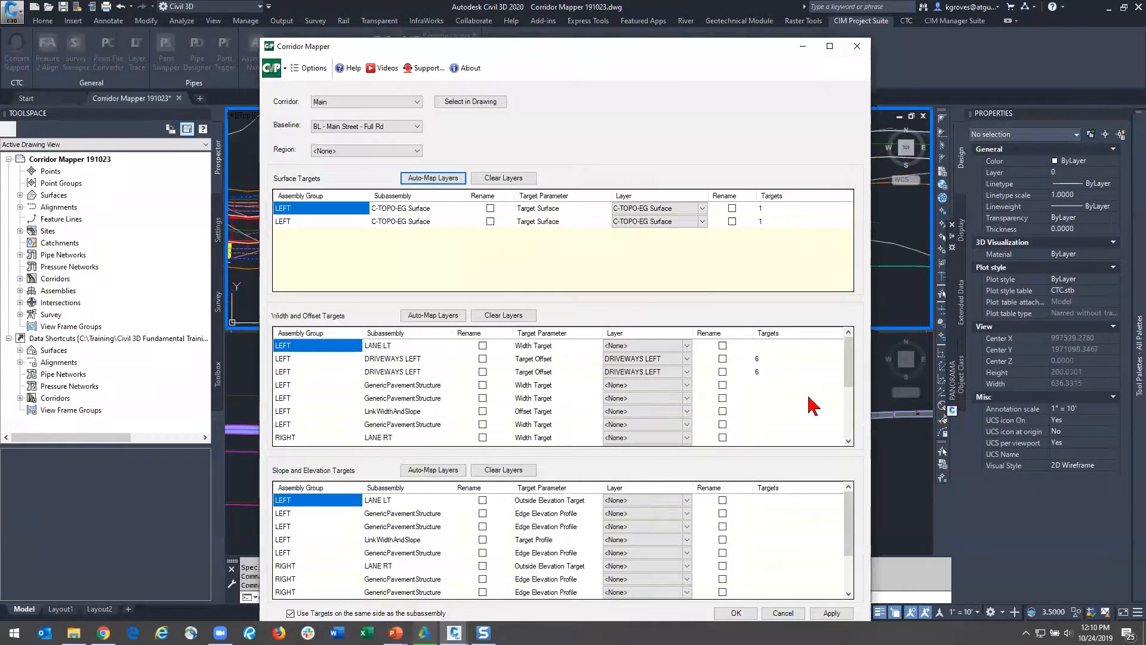
pyautogui.scroll(-1, 813, 405)
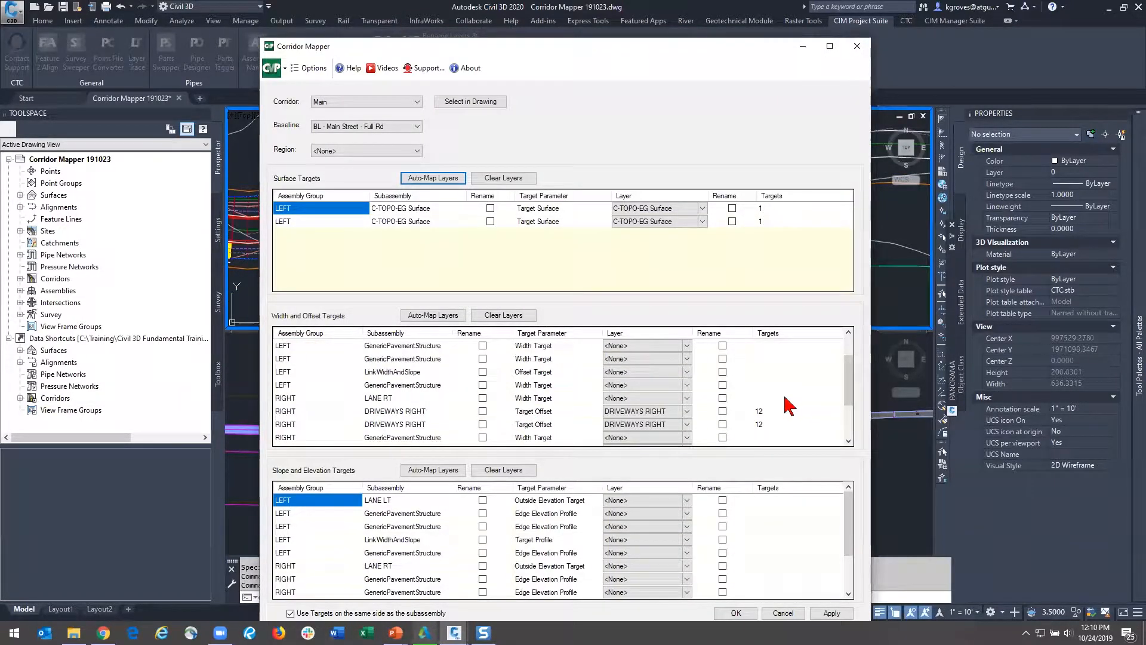
pyautogui.click(789, 613)
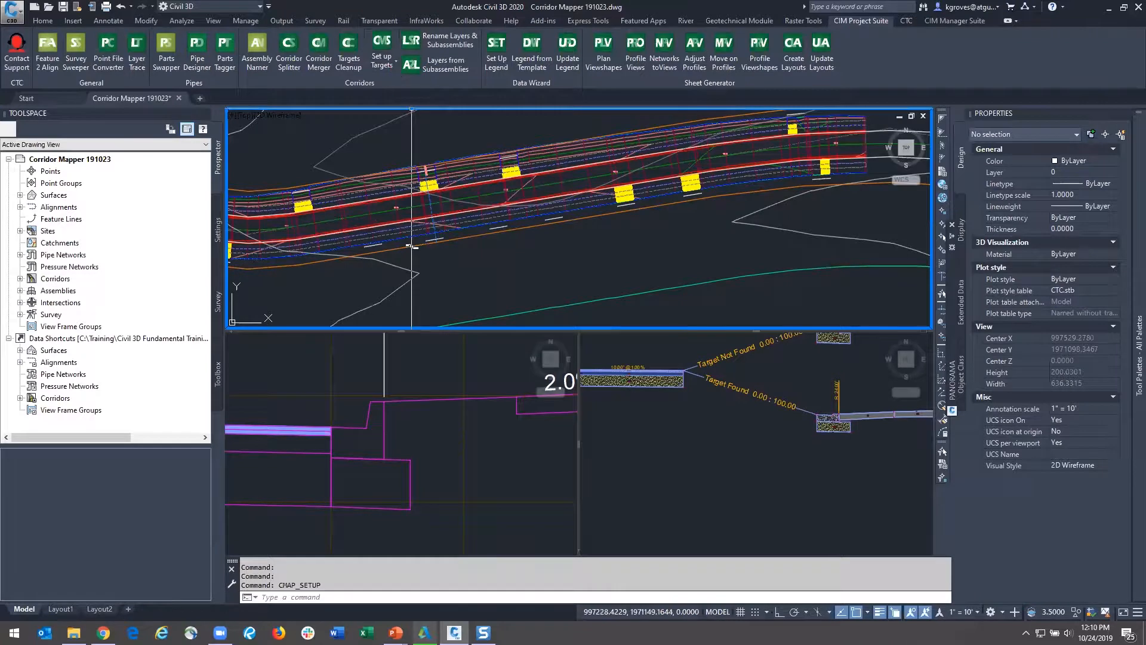
# Step: Review the Civil 3D target mapping of the Main corridor's full road region and leave it without changes
pyautogui.click(517, 240)
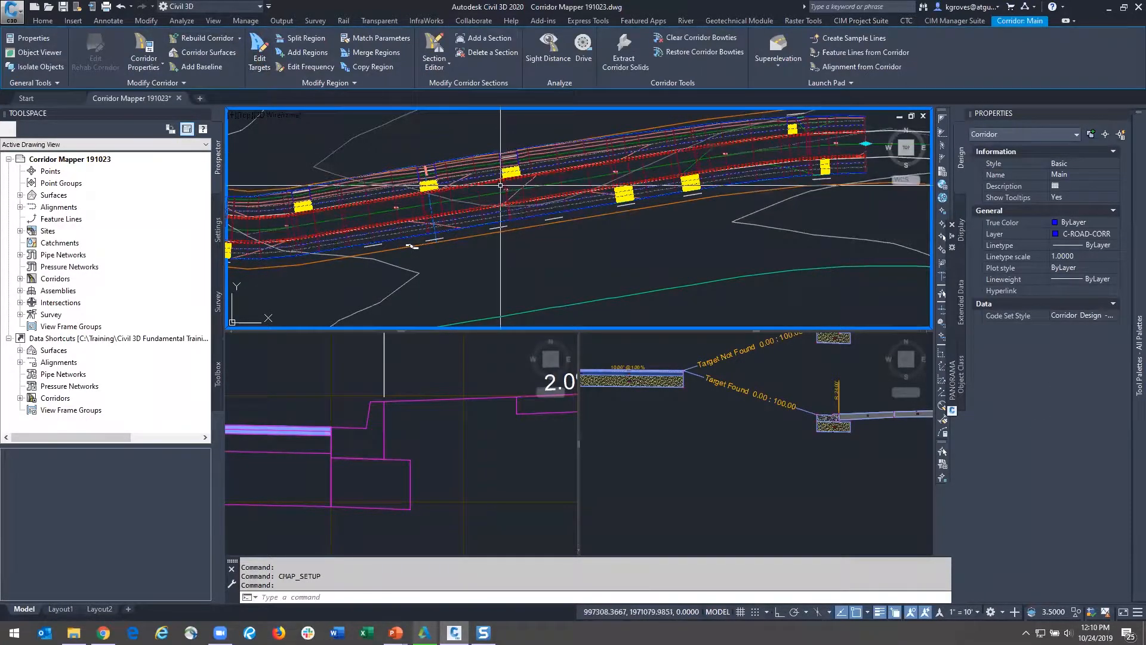
pyautogui.click(259, 54)
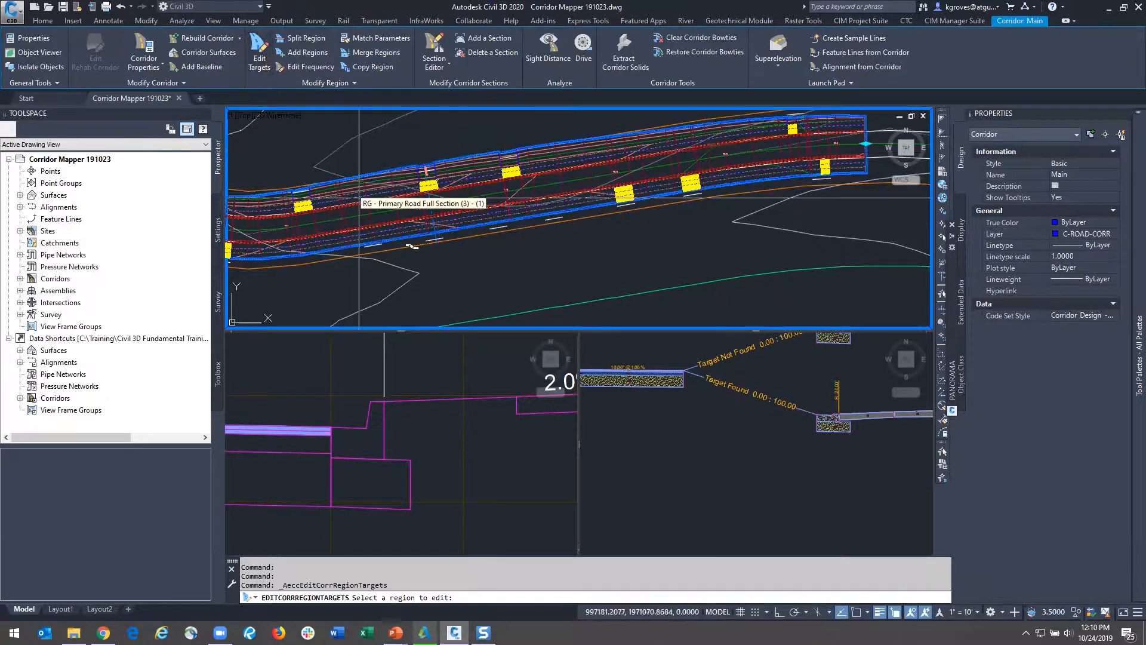
pyautogui.click(548, 194)
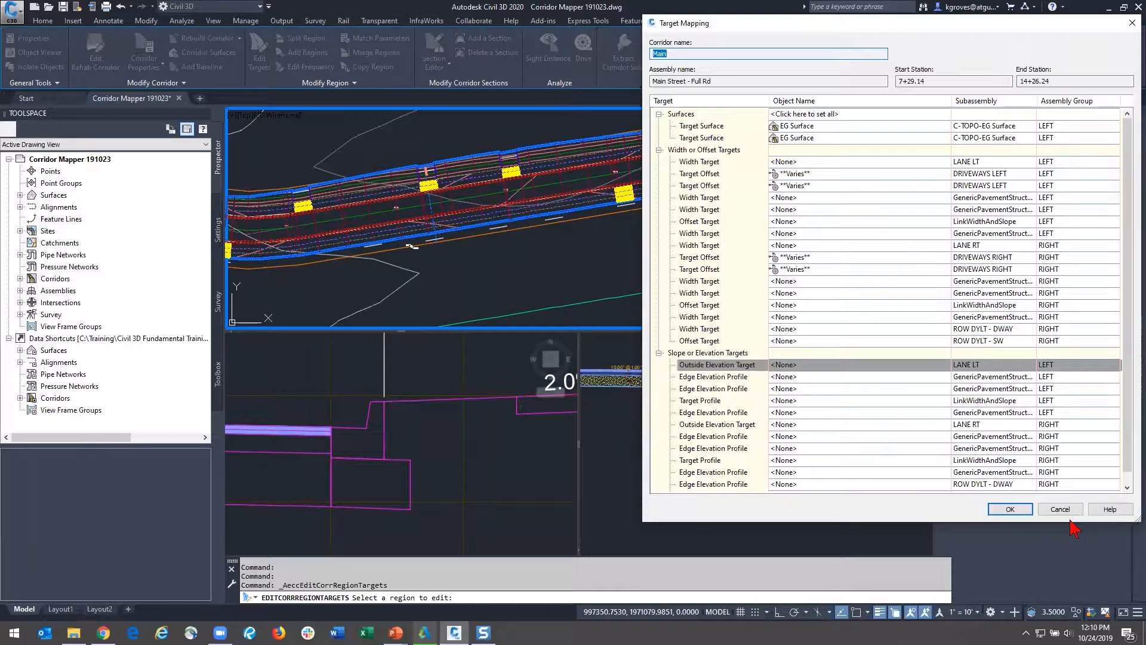
pyautogui.click(1060, 509)
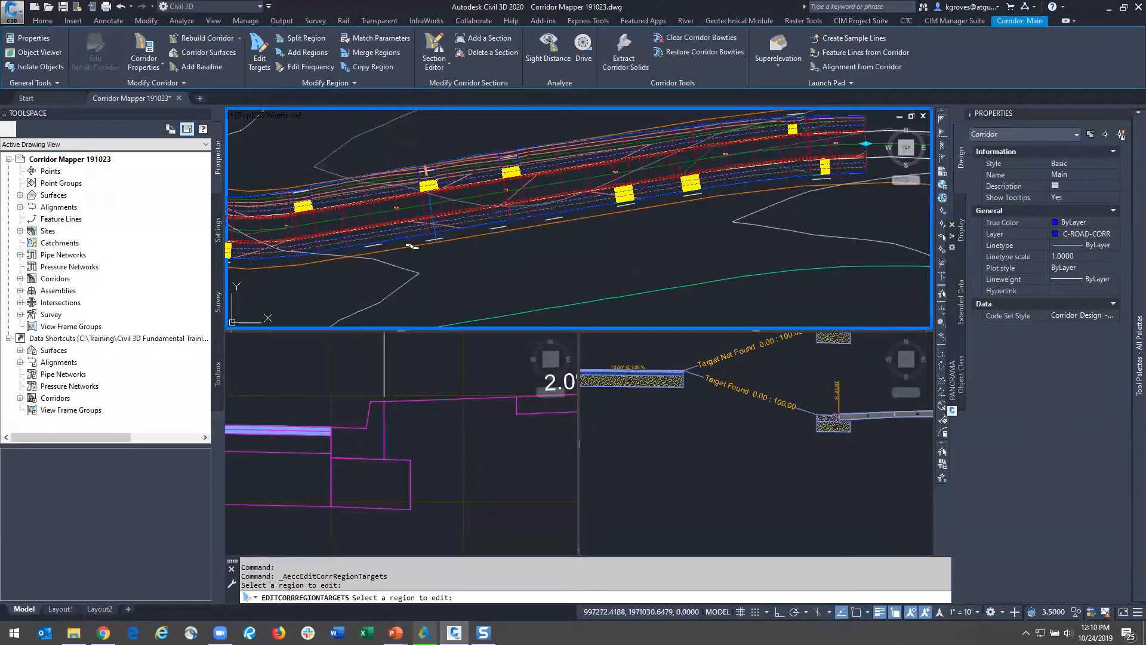
pyautogui.press('Escape')
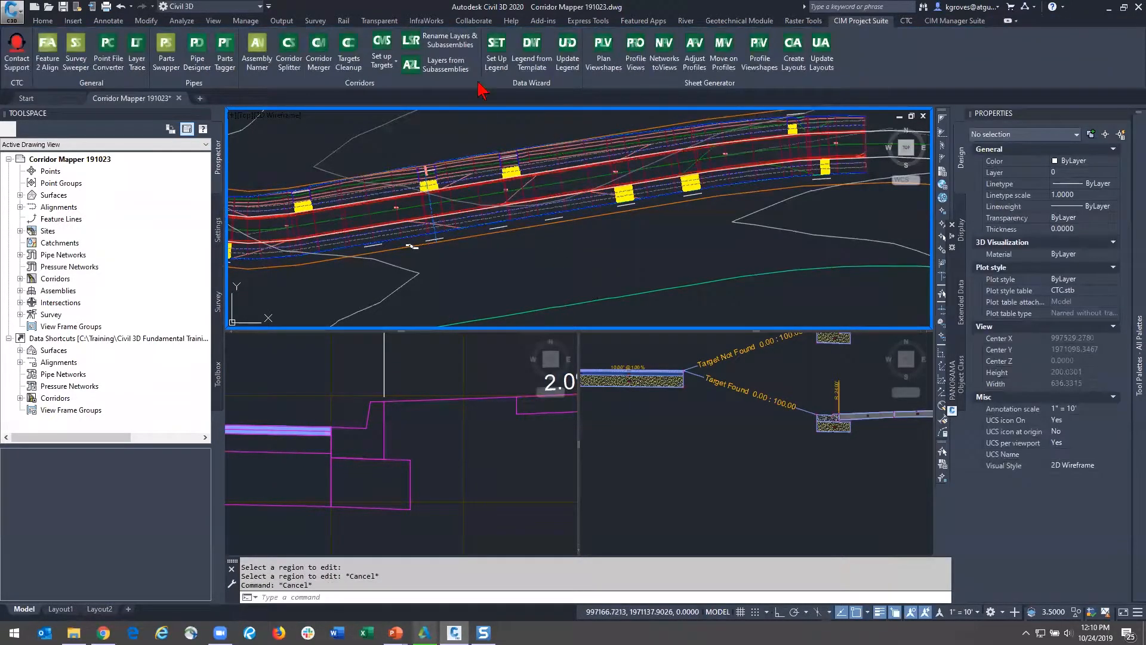
# Step: Run Auto-map Targets on the Main corridor and accept the target mapping to include the copied driveway lines
pyautogui.click(391, 70)
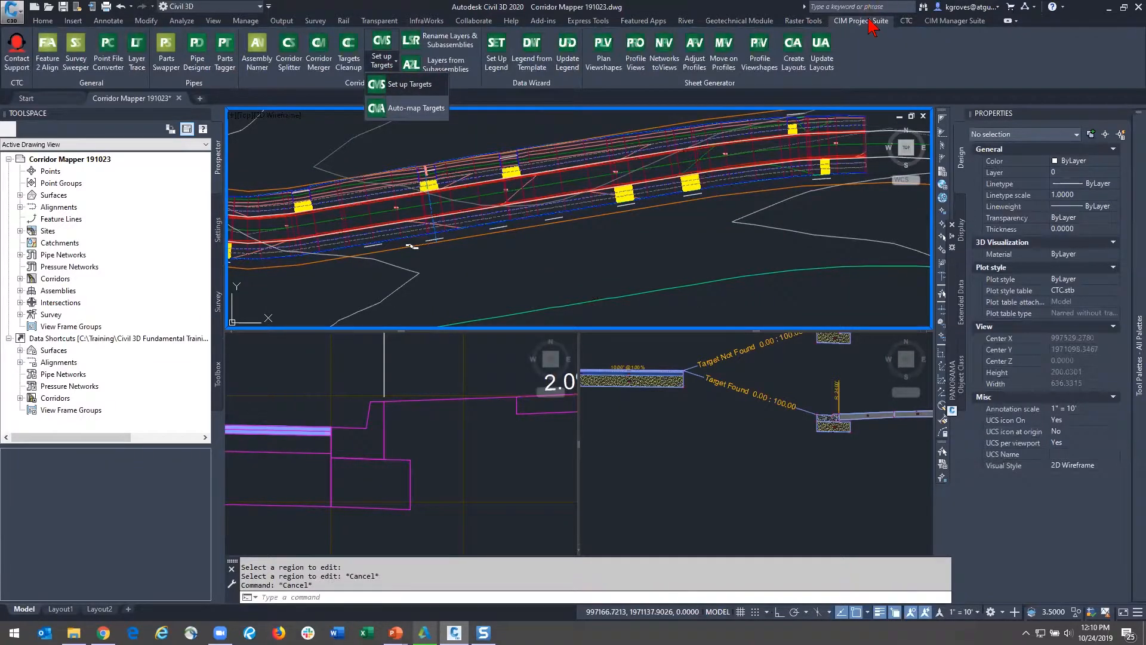
pyautogui.click(412, 108)
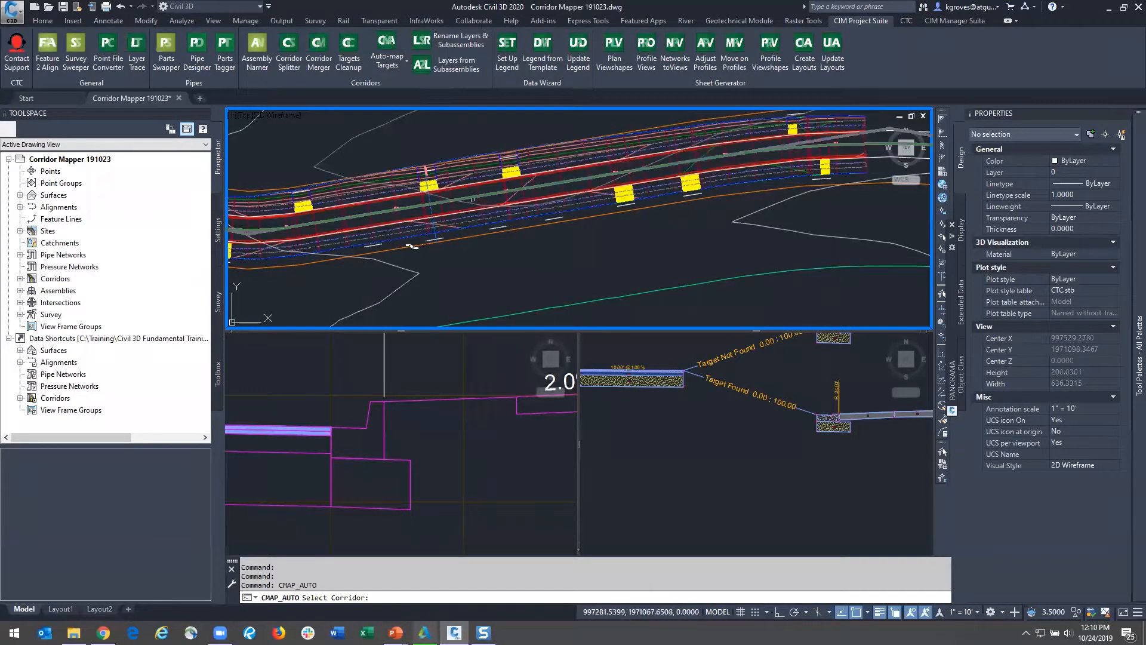
pyautogui.click(482, 203)
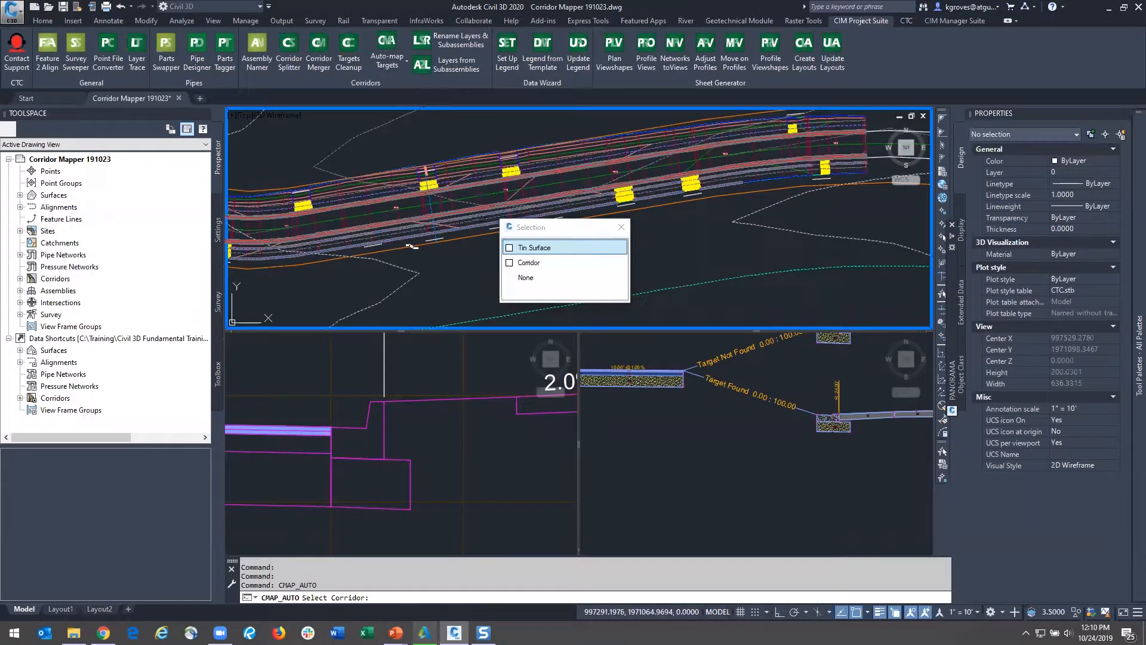
pyautogui.click(528, 263)
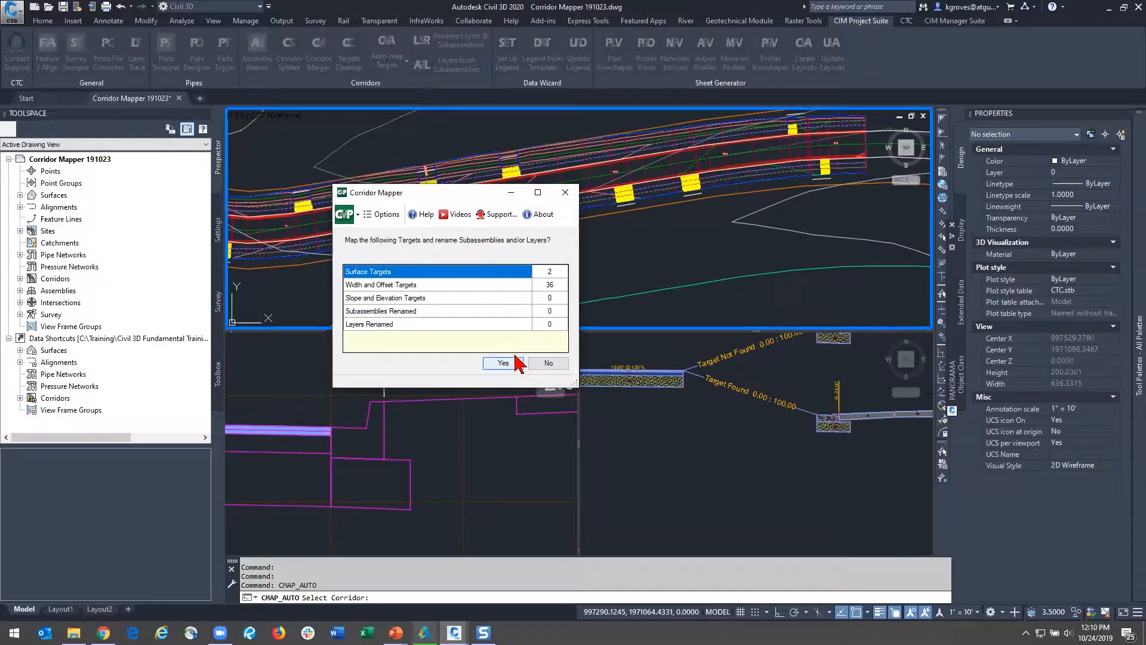
pyautogui.moveTo(460, 192); pyautogui.dragTo(726, 144)
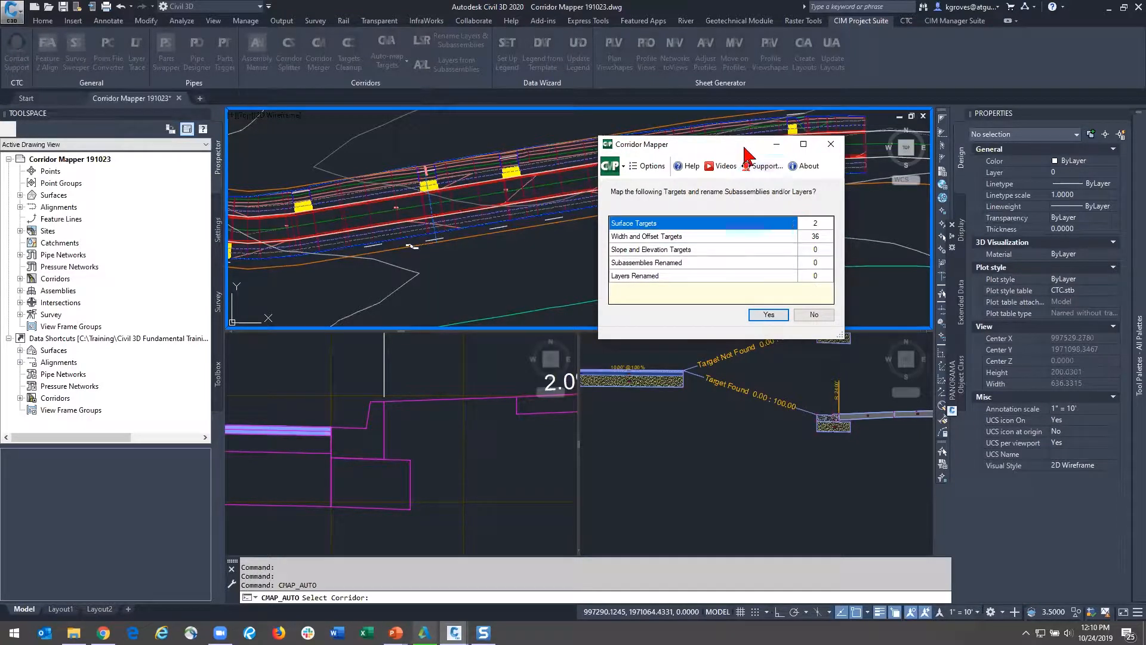
pyautogui.moveTo(744, 148); pyautogui.dragTo(886, 175)
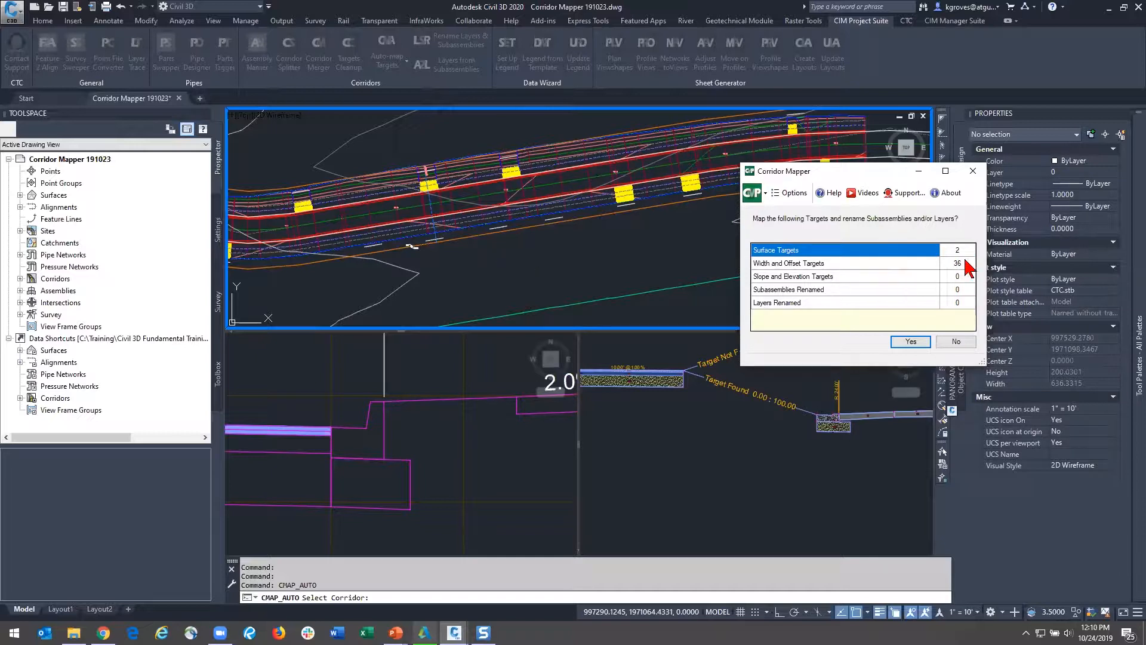
pyautogui.click(910, 342)
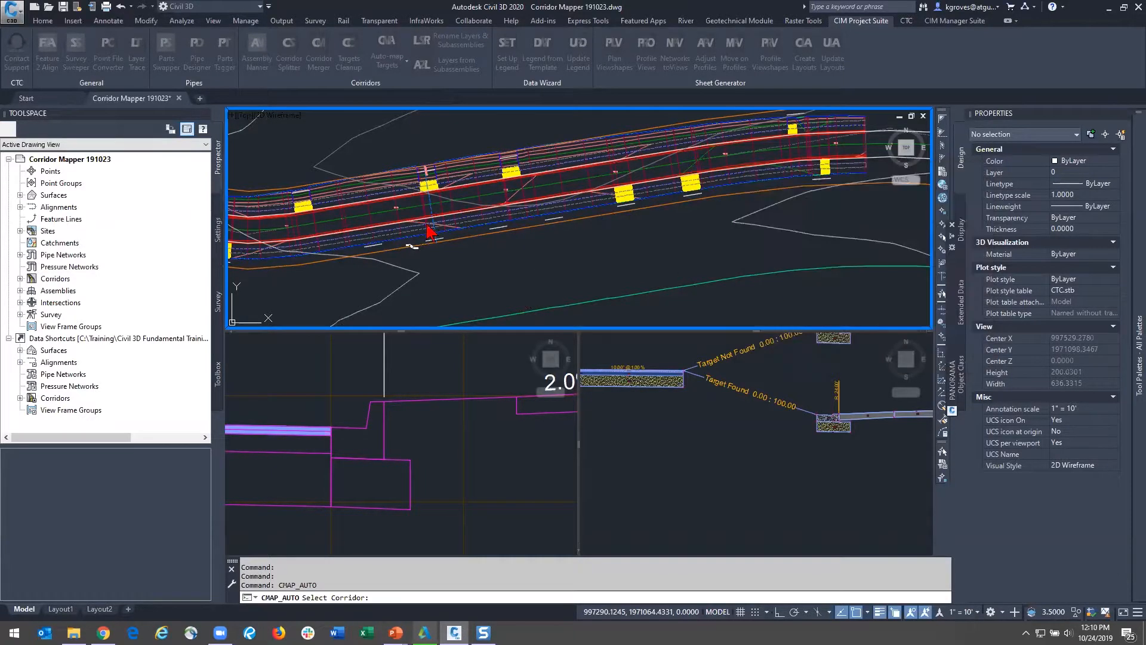
pyautogui.click(512, 242)
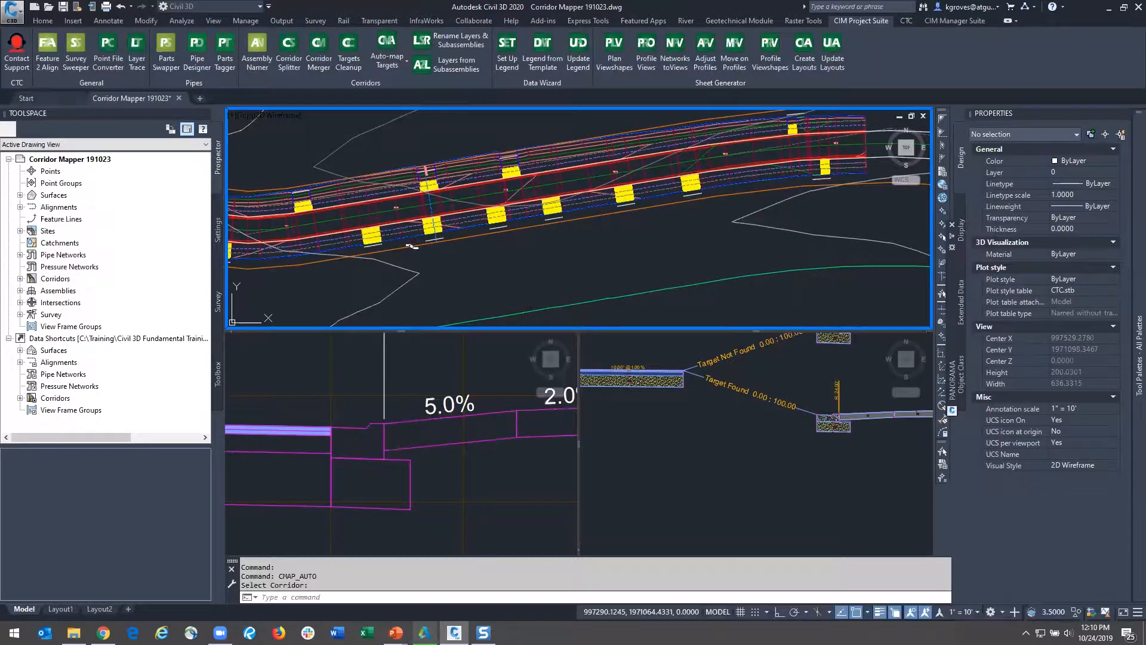
# Step: Inspect the rebuilt driveway at the section line on the Main corridor's right side and its copied target line
pyautogui.click(377, 455)
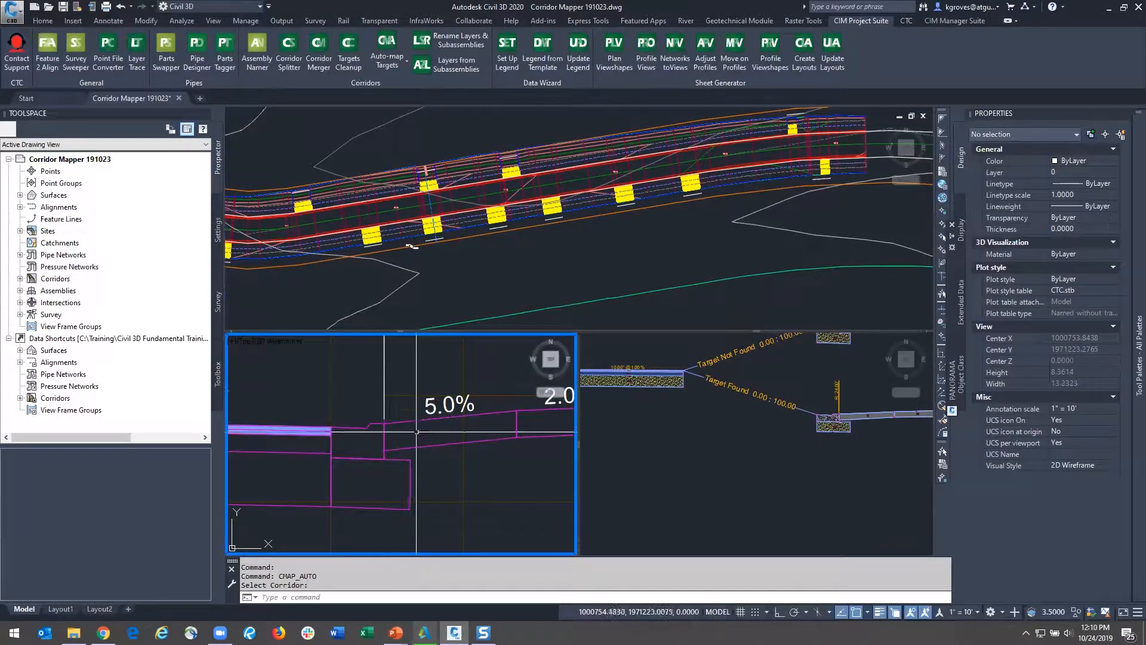
pyautogui.click(441, 256)
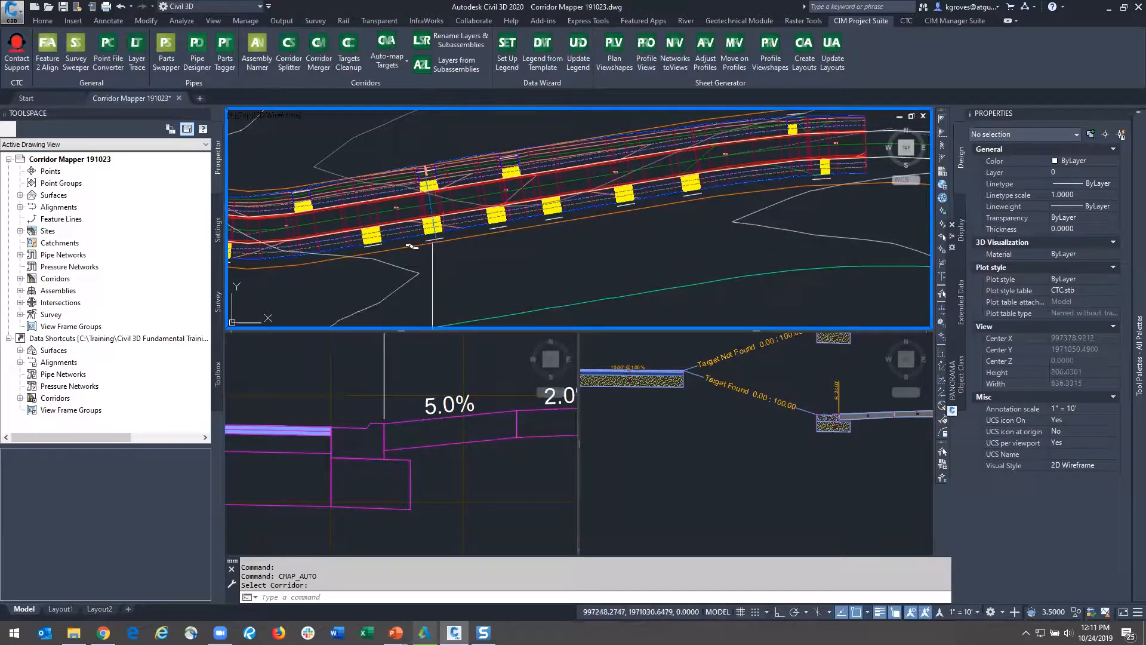
pyautogui.scroll(6, 429, 294)
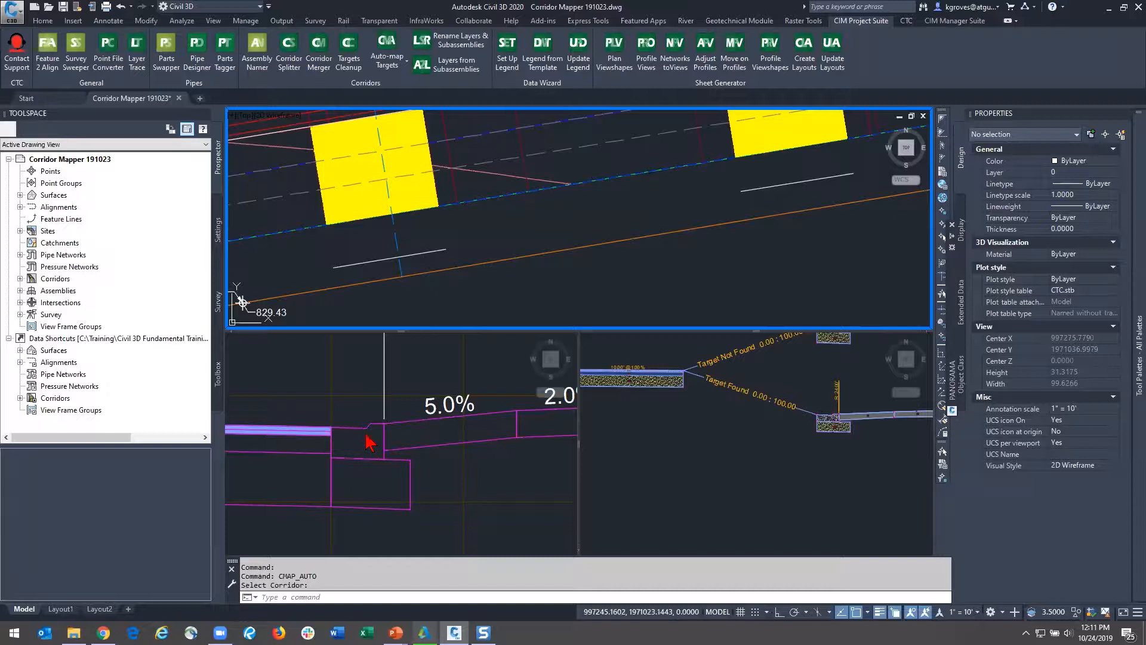
pyautogui.click(385, 186)
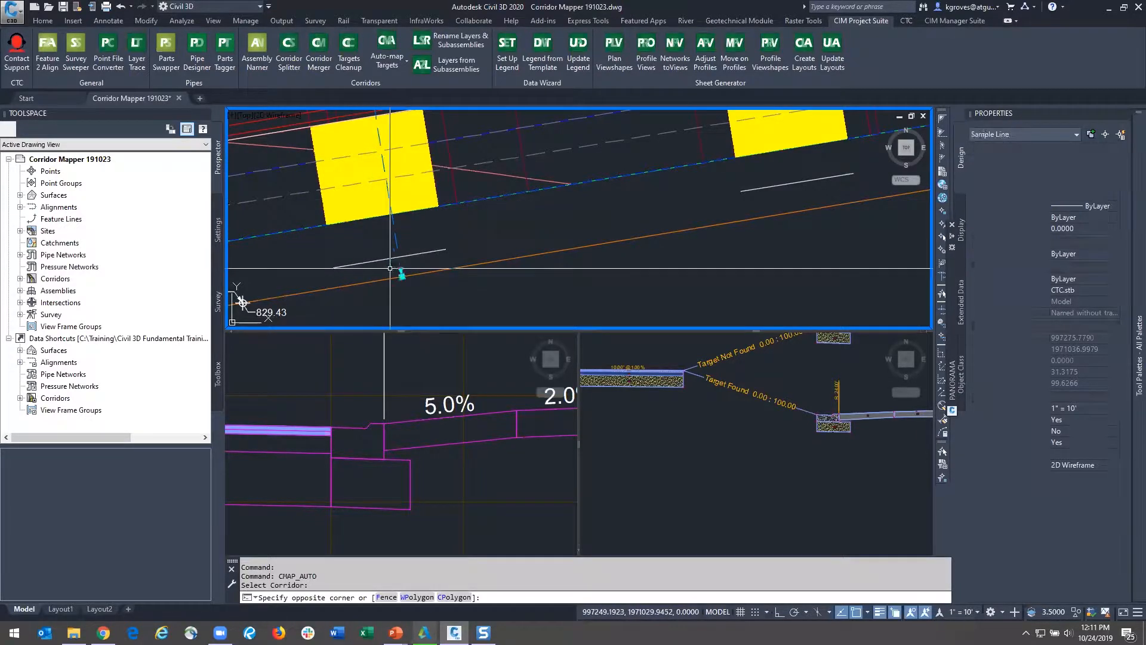
pyautogui.press('Escape')
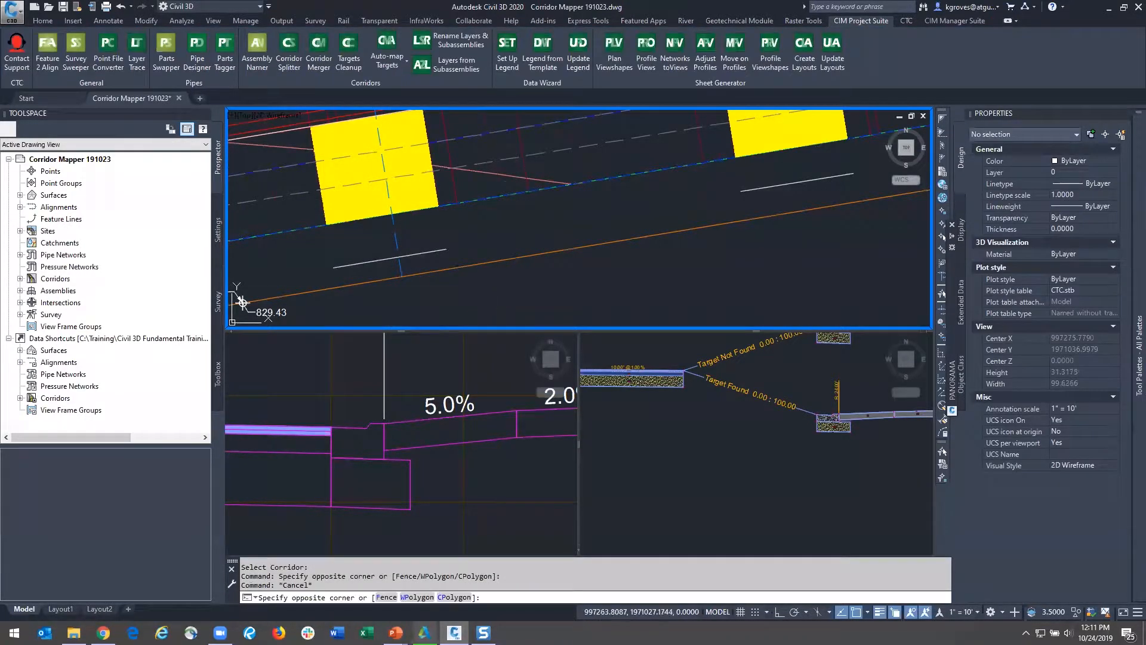
pyautogui.scroll(-2, 336, 297)
pyautogui.scroll(-4, 336, 297)
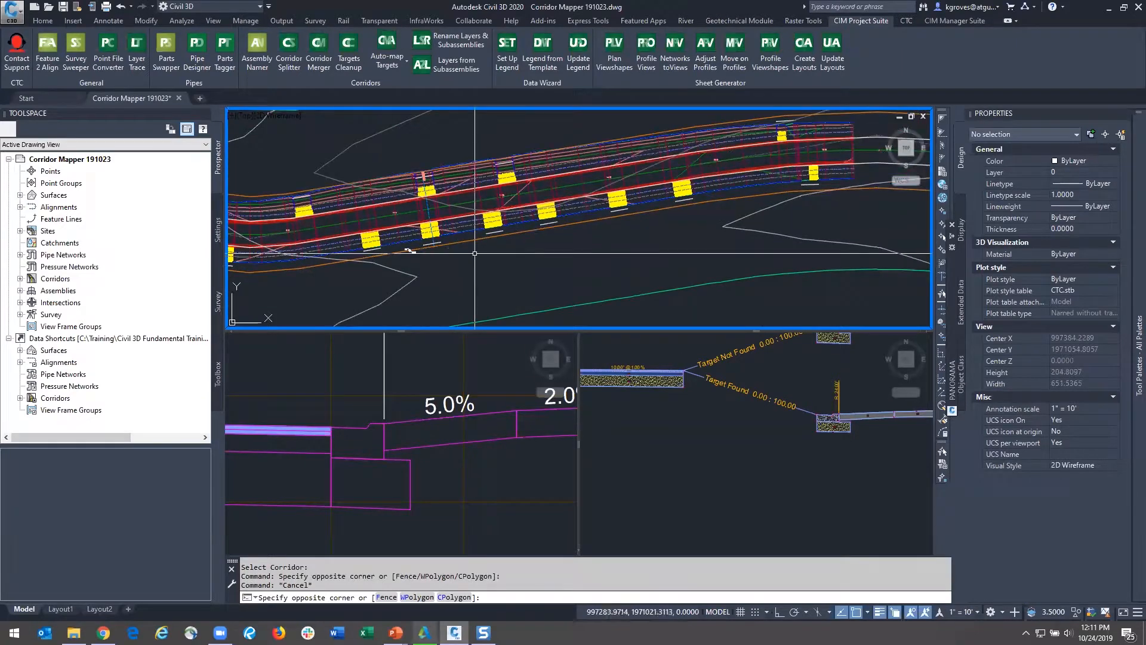
pyautogui.press('Escape')
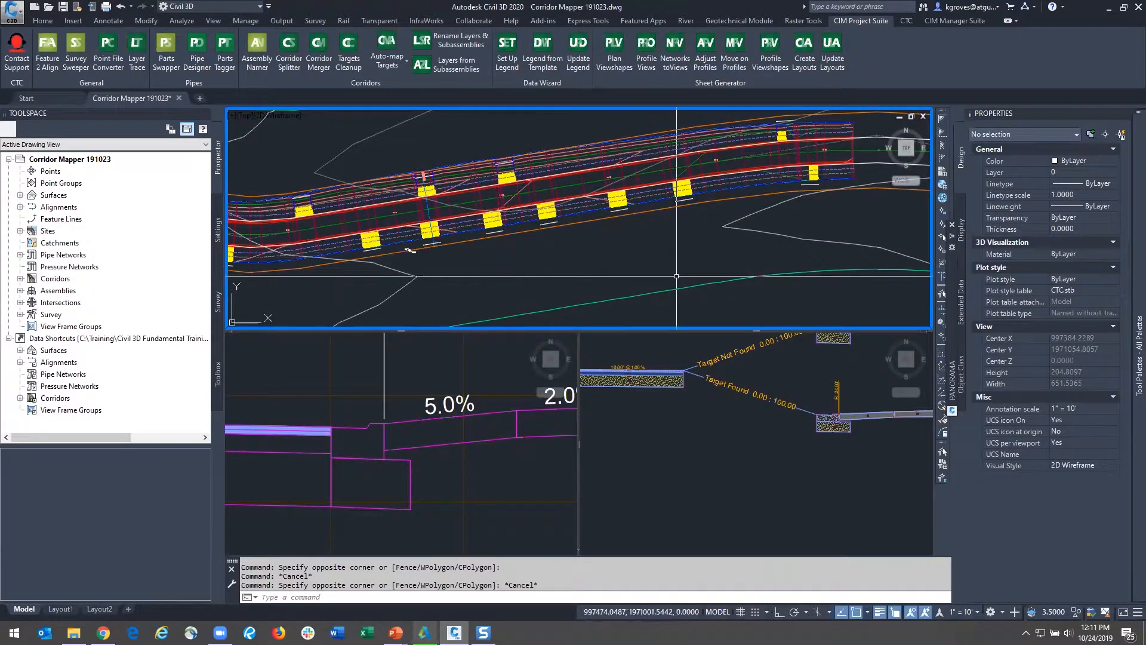
# Step: Examine the Main corridor's extent along the whole road and compare its right-side driveways with their target lines
pyautogui.scroll(-2, 687, 260)
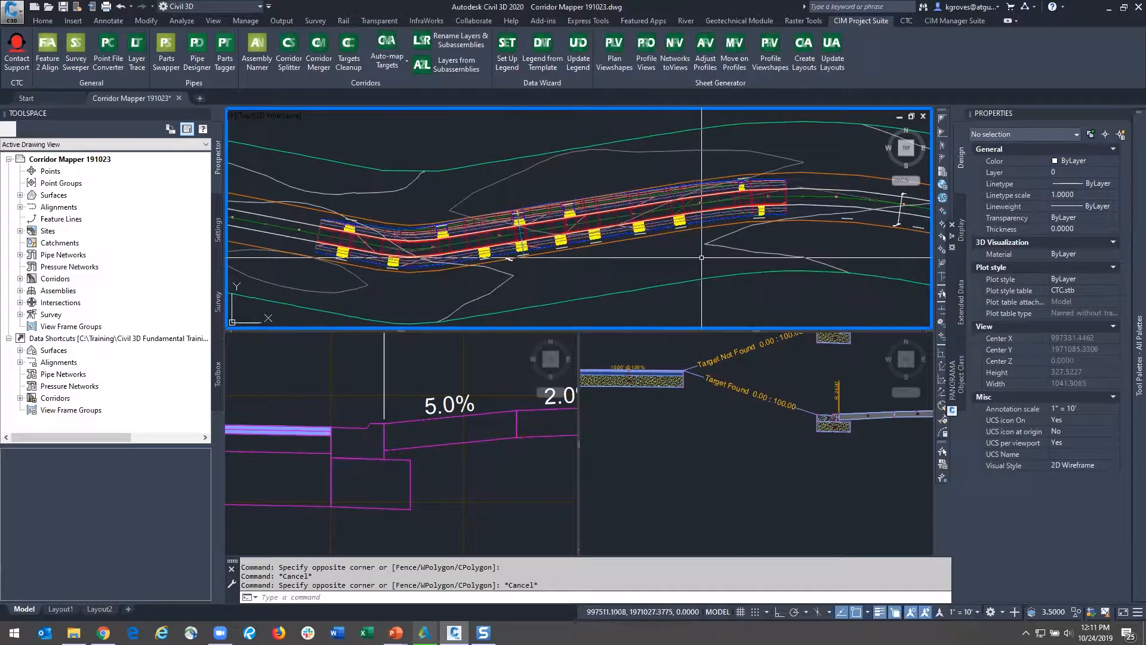
pyautogui.moveTo(703, 250); pyautogui.dragTo(626, 245, button='middle')
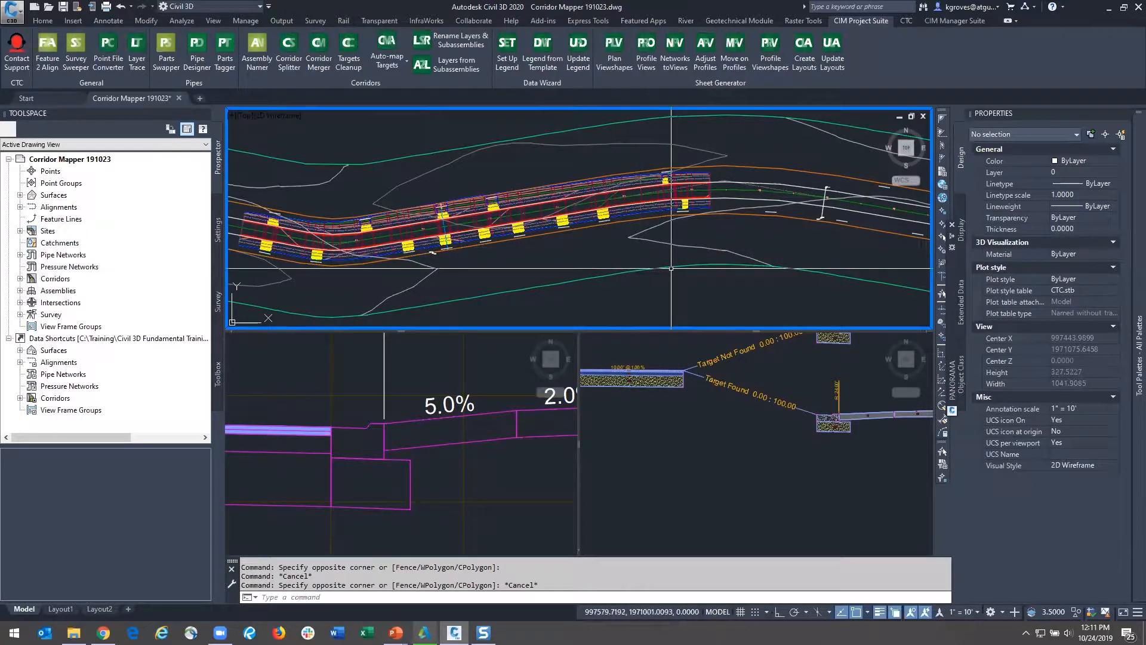
pyautogui.scroll(-6, 576, 293)
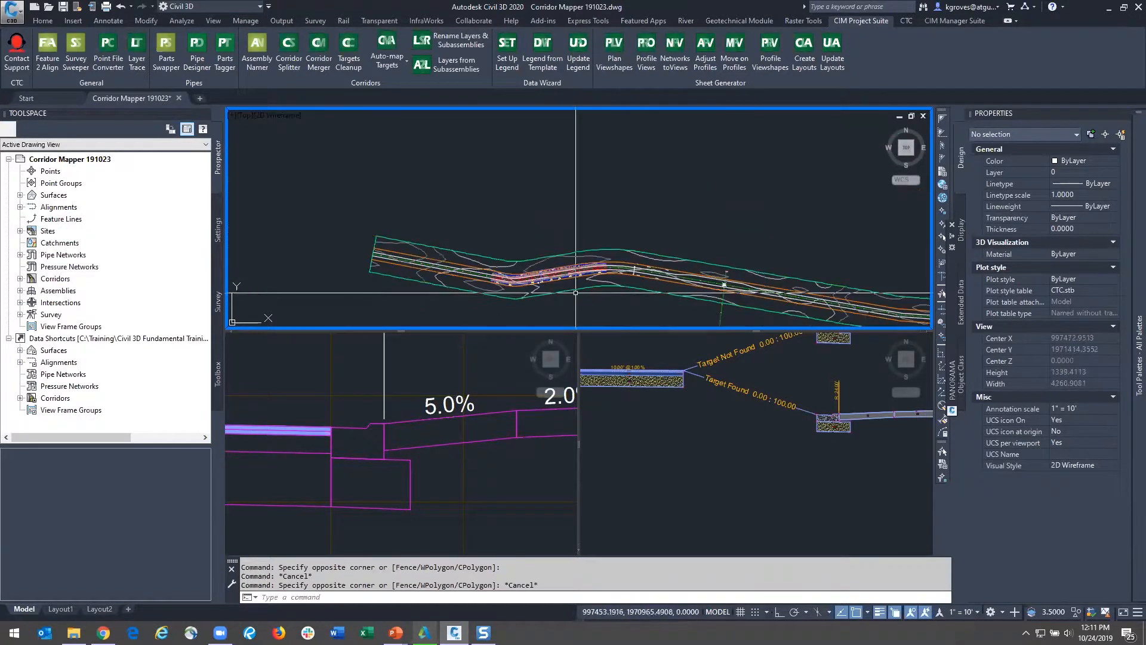
pyautogui.moveTo(576, 293); pyautogui.dragTo(539, 197, button='middle')
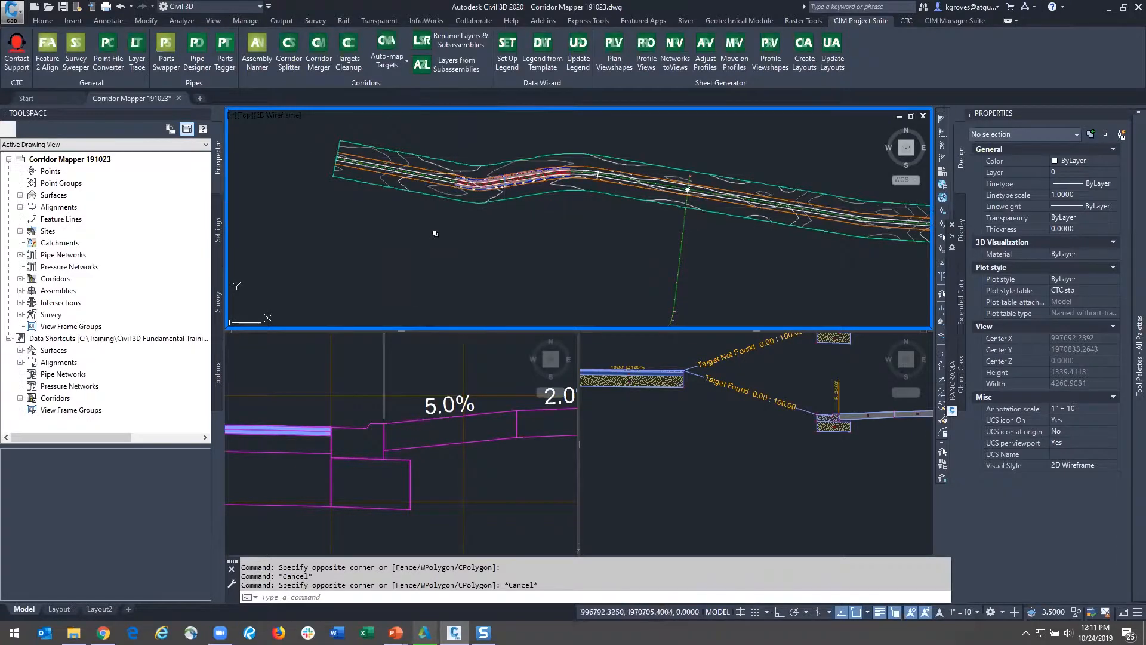
pyautogui.scroll(5, 524, 185)
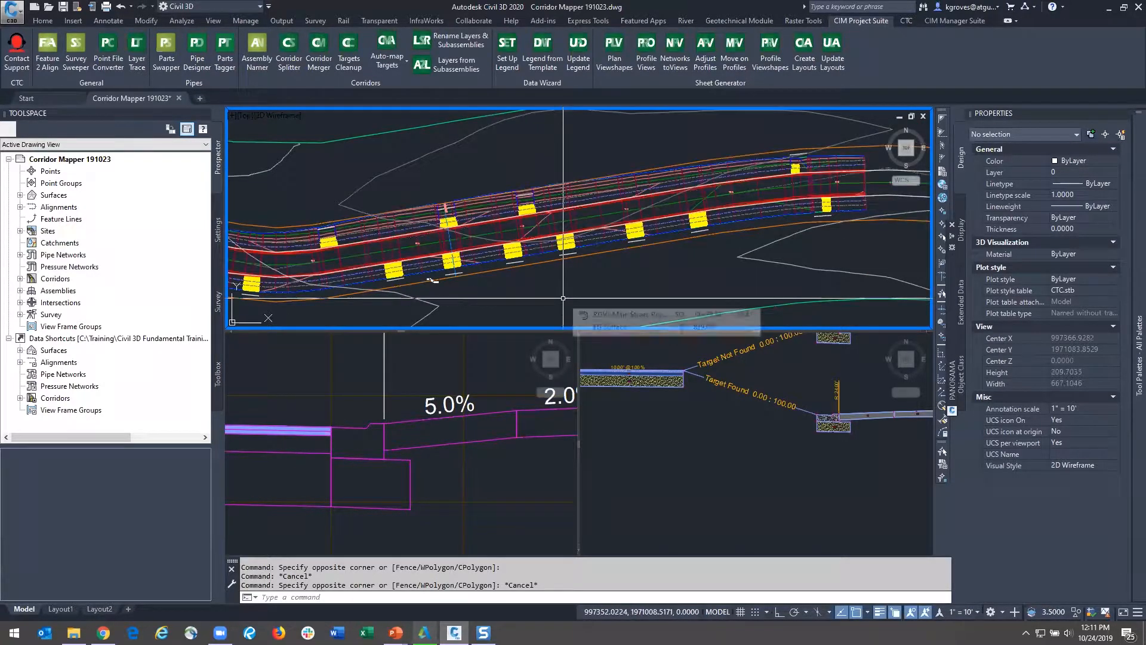
pyautogui.scroll(3, 495, 302)
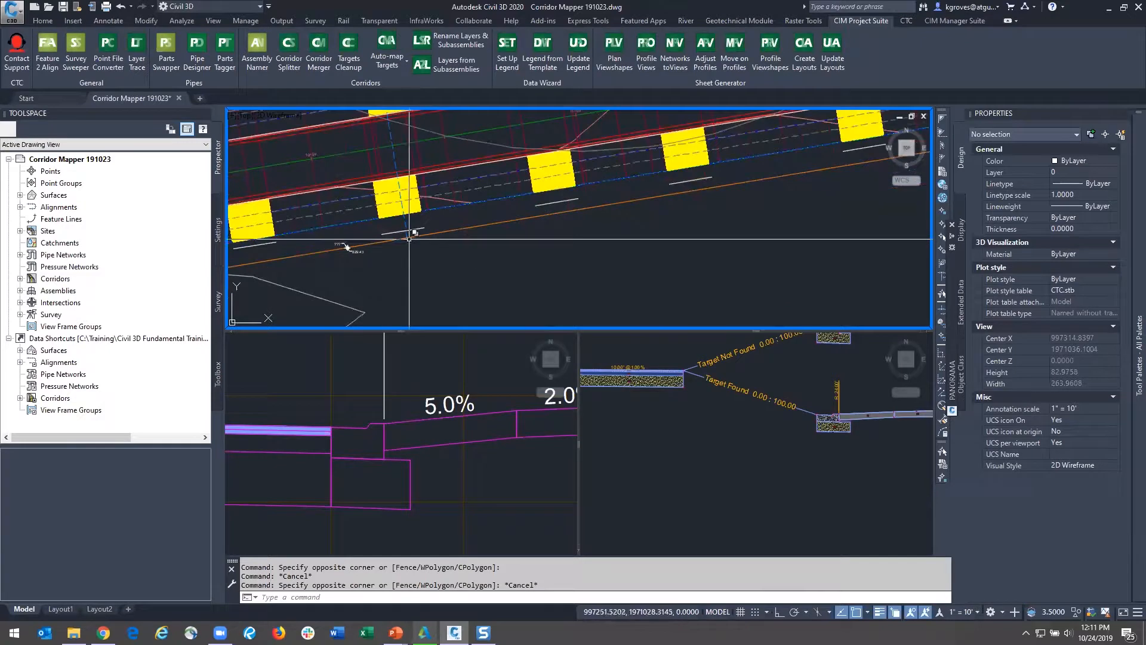
pyautogui.click(444, 145)
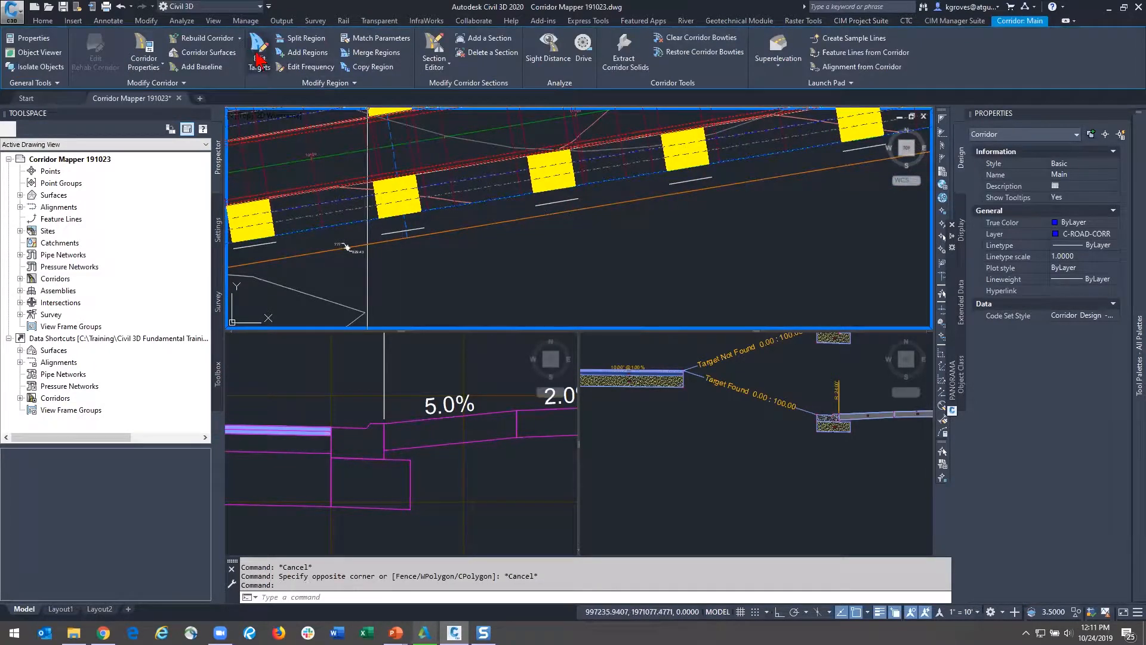
pyautogui.scroll(-5, 629, 251)
pyautogui.press('Escape')
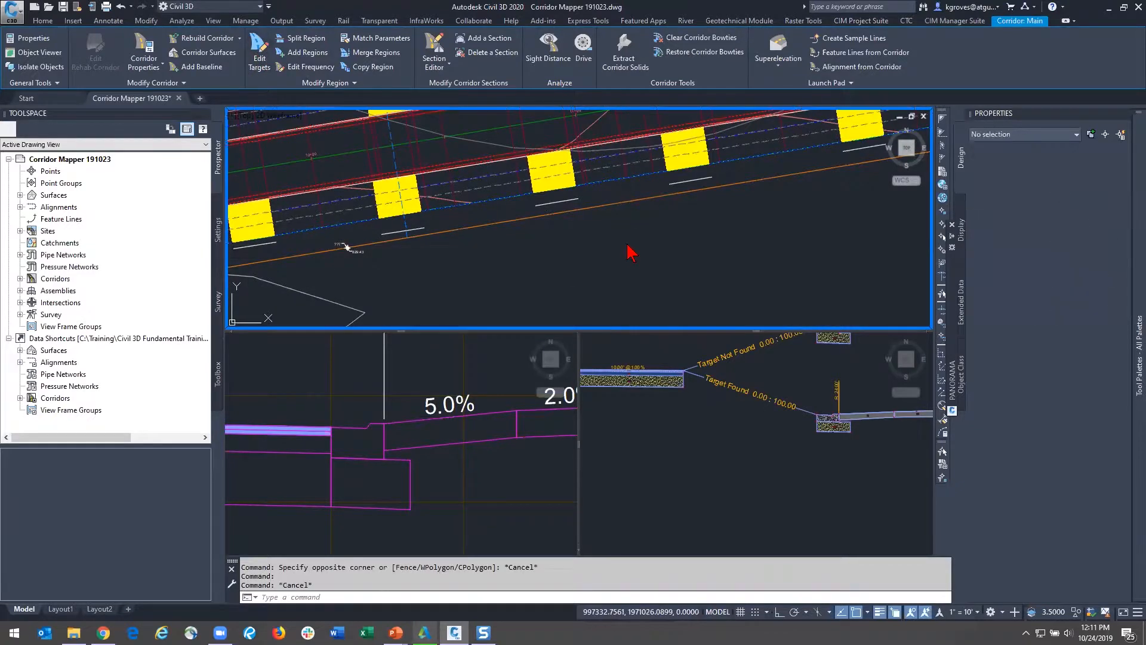
# Step: Copy the Main corridor's road region farther along the alignment, starting at about station 14+83, with object snap off
pyautogui.scroll(-6, 630, 247)
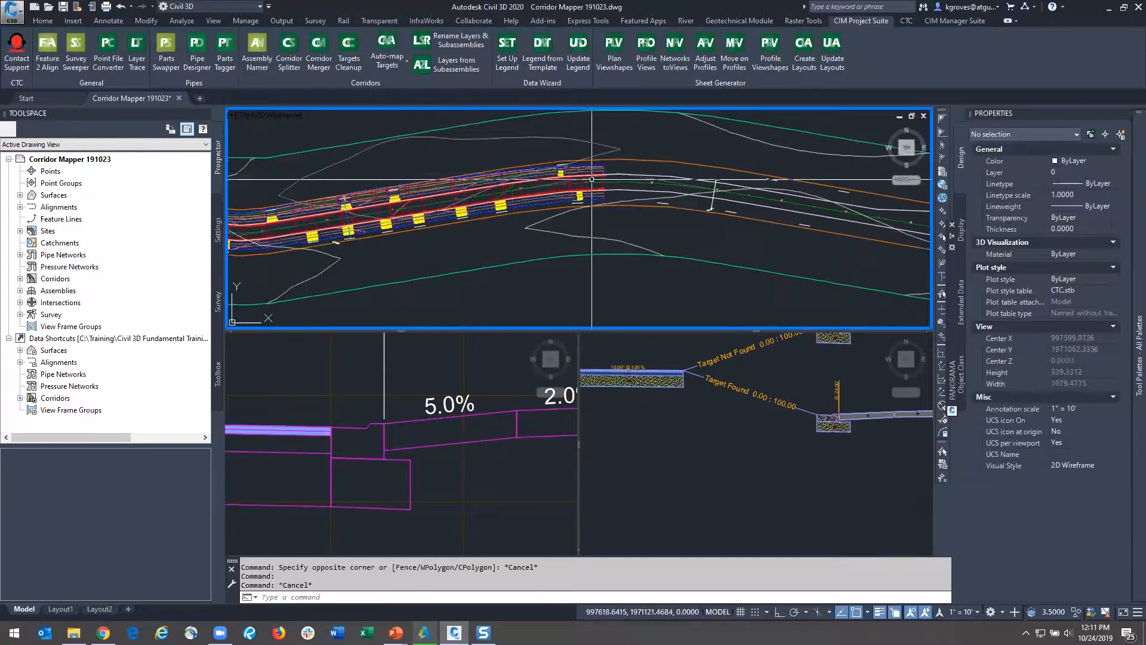
pyautogui.click(586, 184)
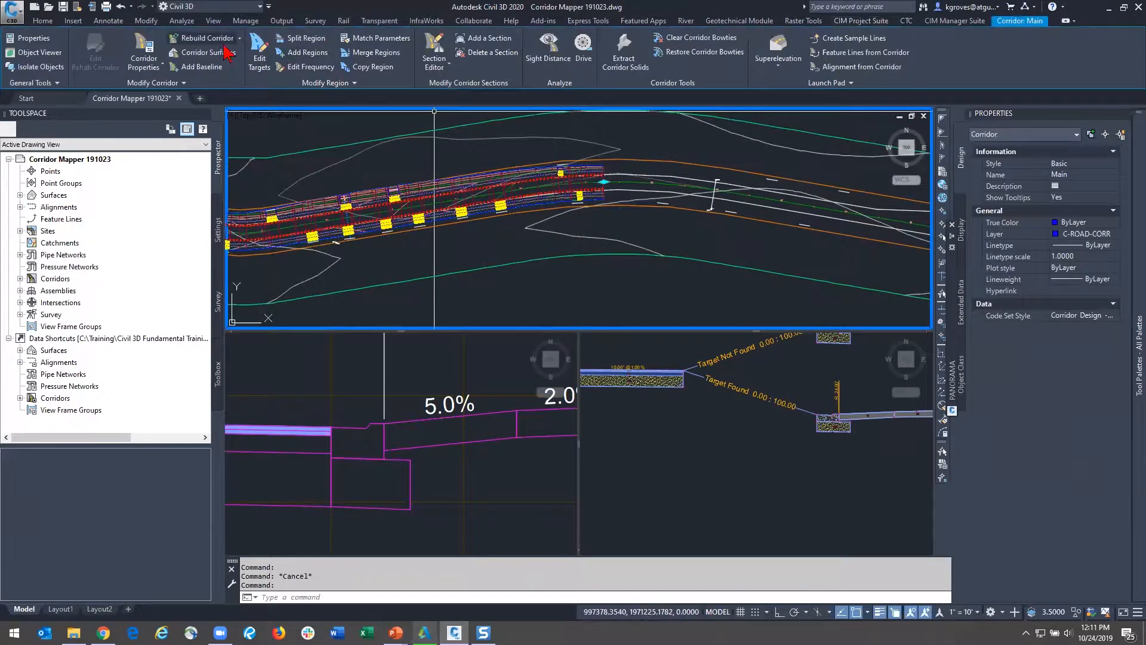
pyautogui.click(365, 76)
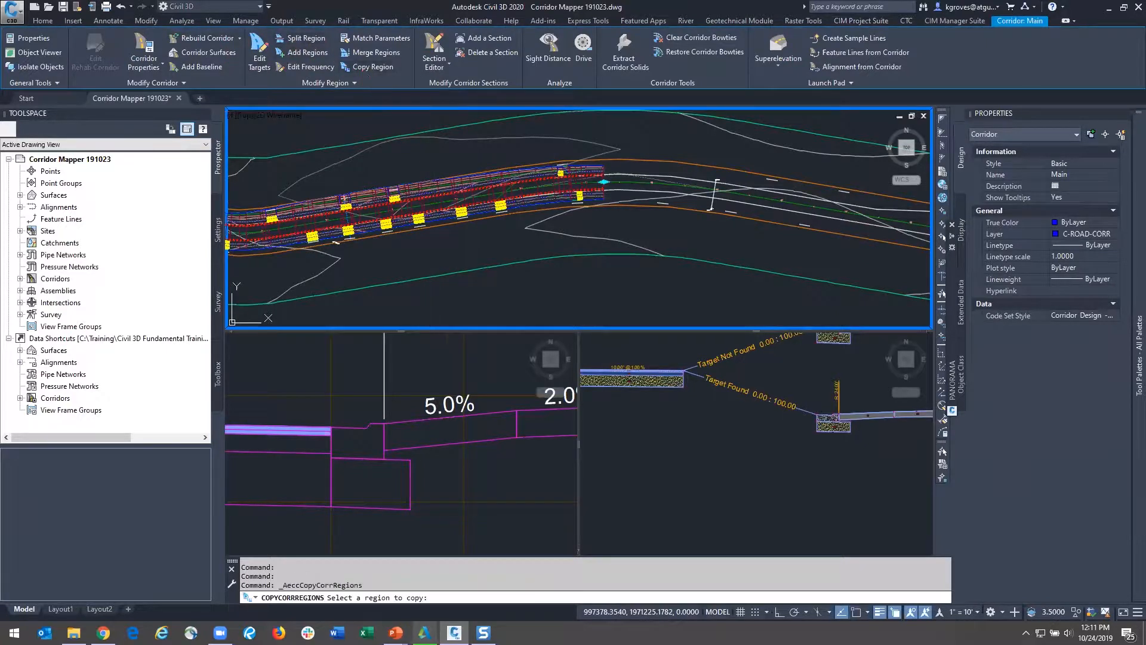
pyautogui.click(656, 200)
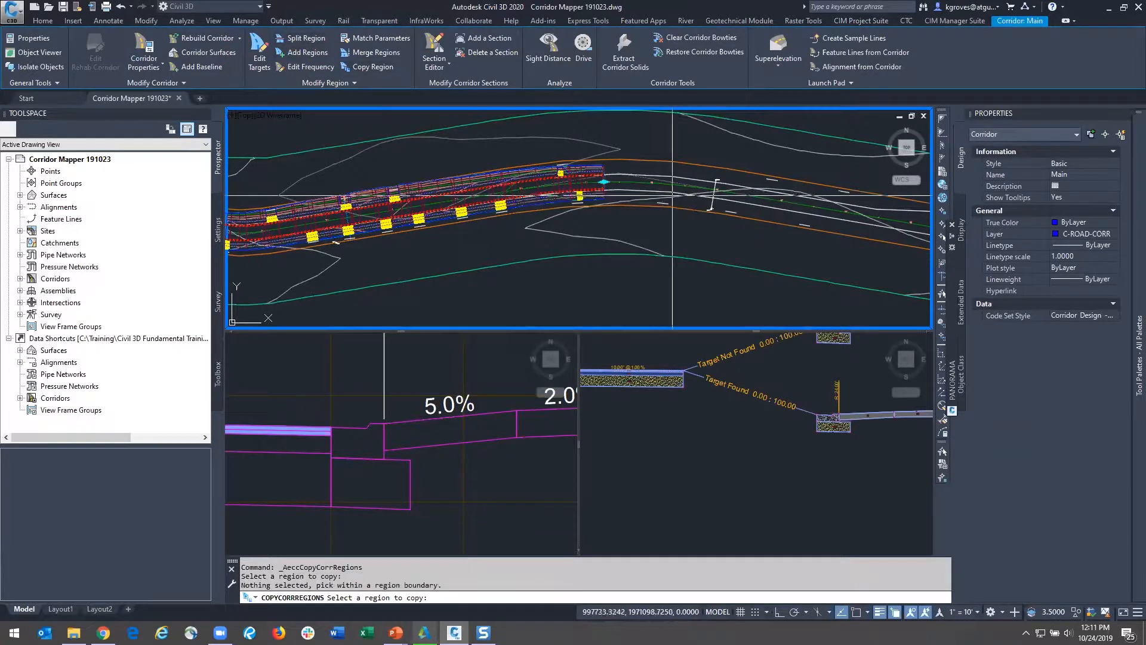
pyautogui.click(594, 185)
pyautogui.press('F3')
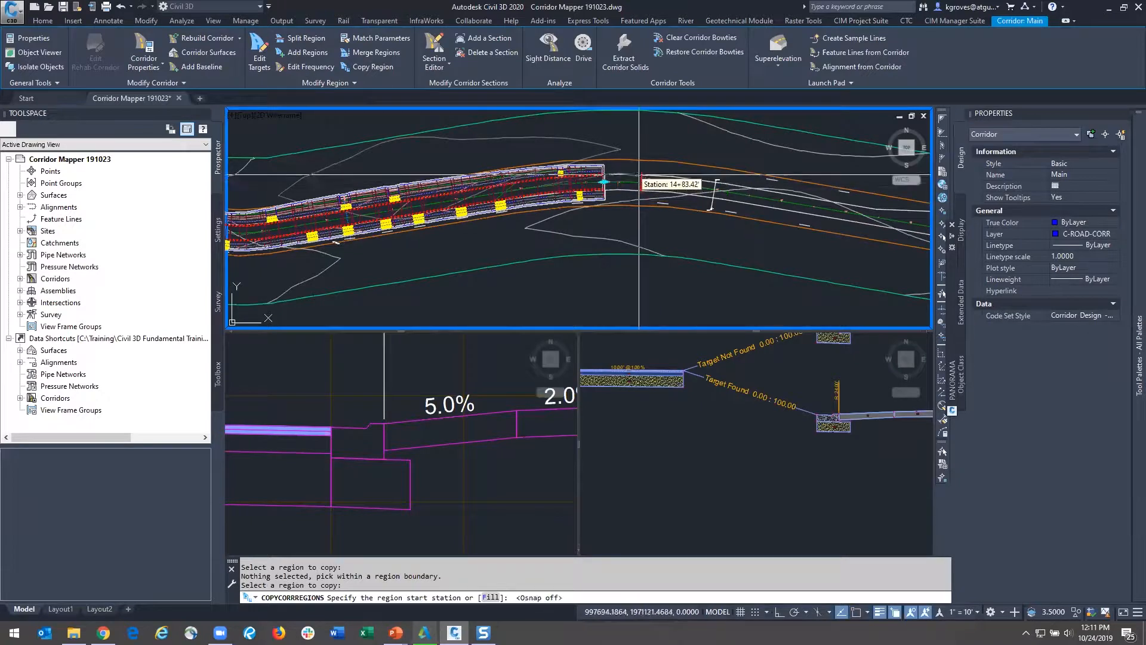
pyautogui.click(642, 149)
pyautogui.moveTo(899, 205); pyautogui.dragTo(628, 178, button='middle')
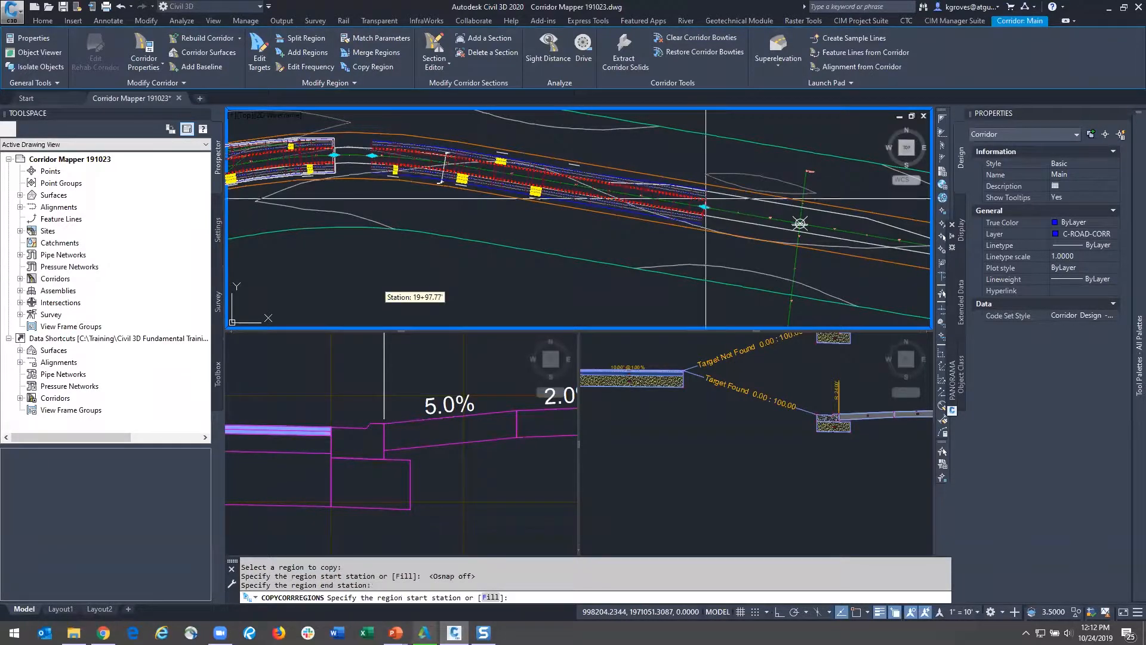
pyautogui.click(361, 300)
pyautogui.press('Escape')
pyautogui.press('Escape')
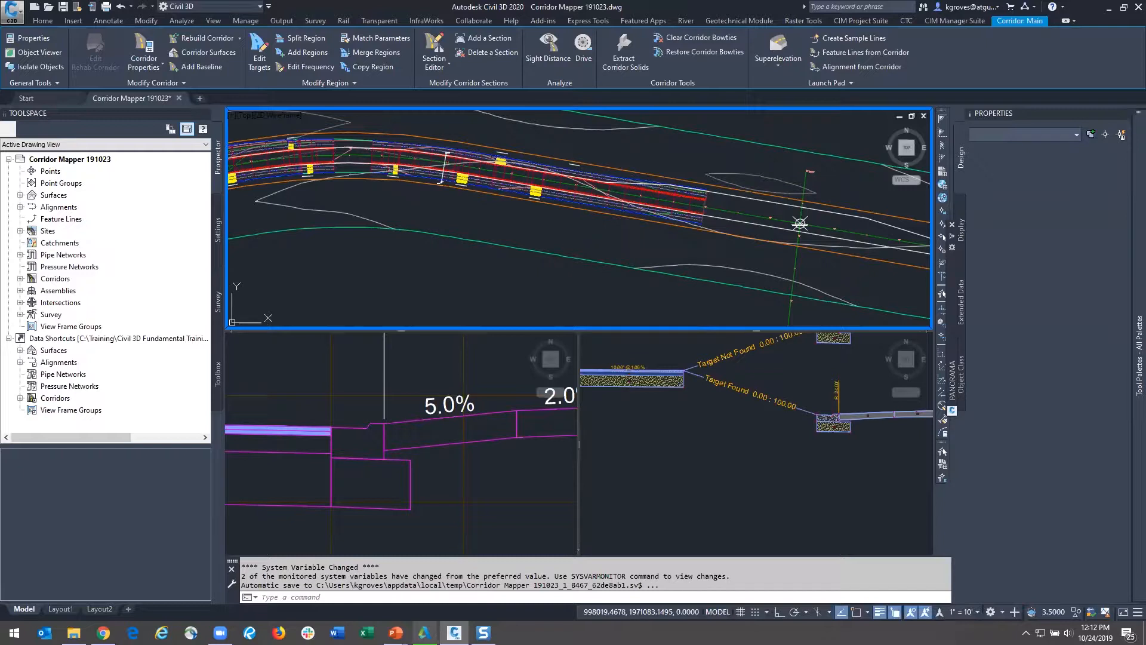
# Step: Inspect the driveways in the newly copied region of the Main corridor against their target lines
pyautogui.moveTo(476, 277); pyautogui.dragTo(577, 277, button='middle')
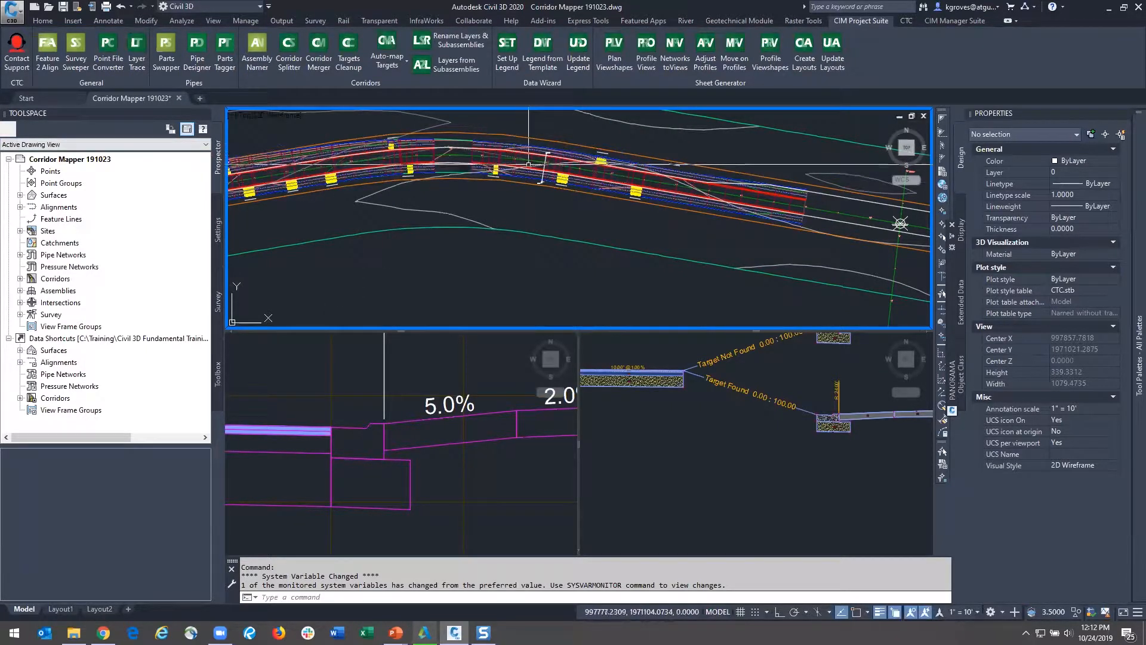
pyautogui.scroll(4, 558, 169)
pyautogui.click(565, 169)
pyautogui.click(561, 179)
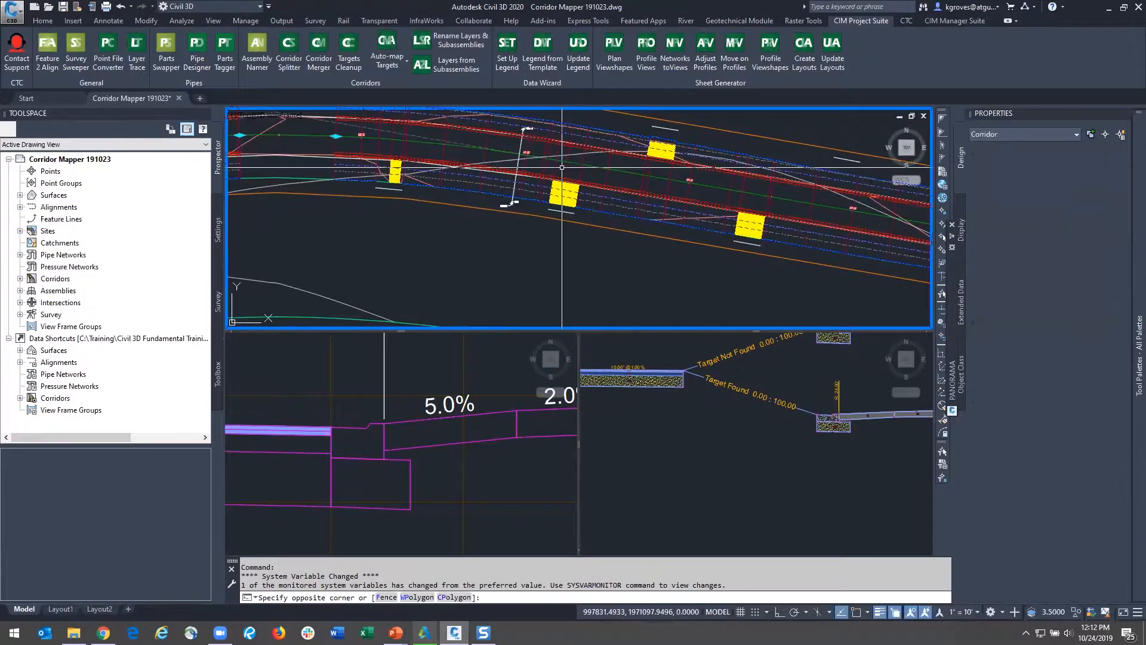
pyautogui.press('Escape')
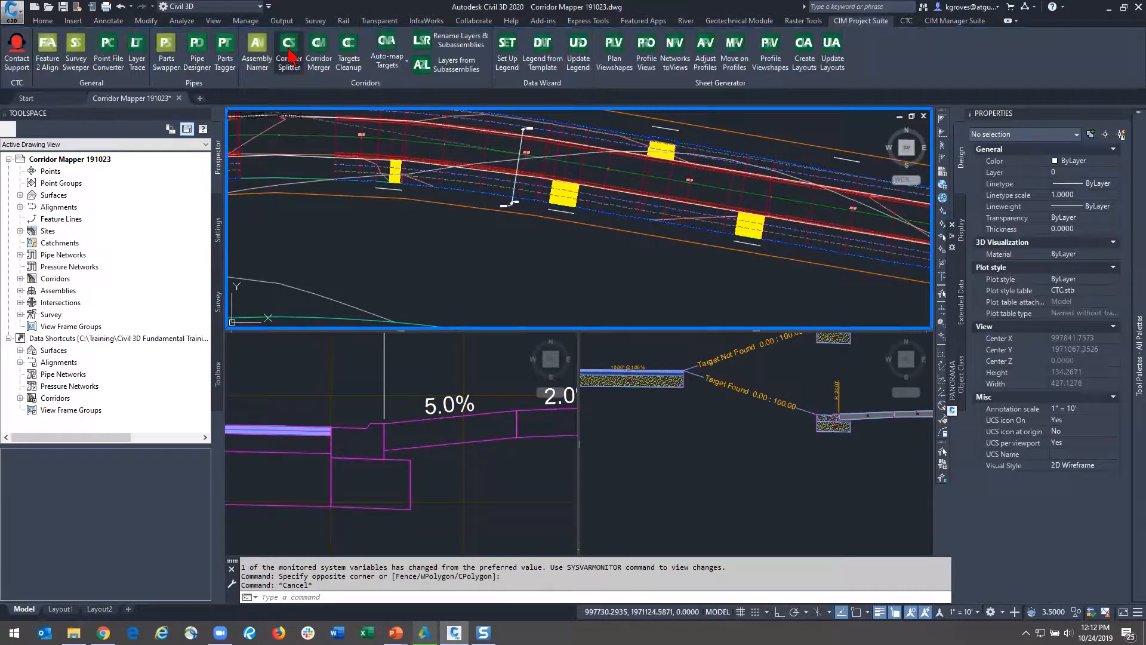
# Step: Review the Main corridor's baselines, regions and DRIVEWAYS LEFT and RIGHT target layers in Corridor Mapper and close it without applying
pyautogui.click(407, 60)
pyautogui.click(388, 108)
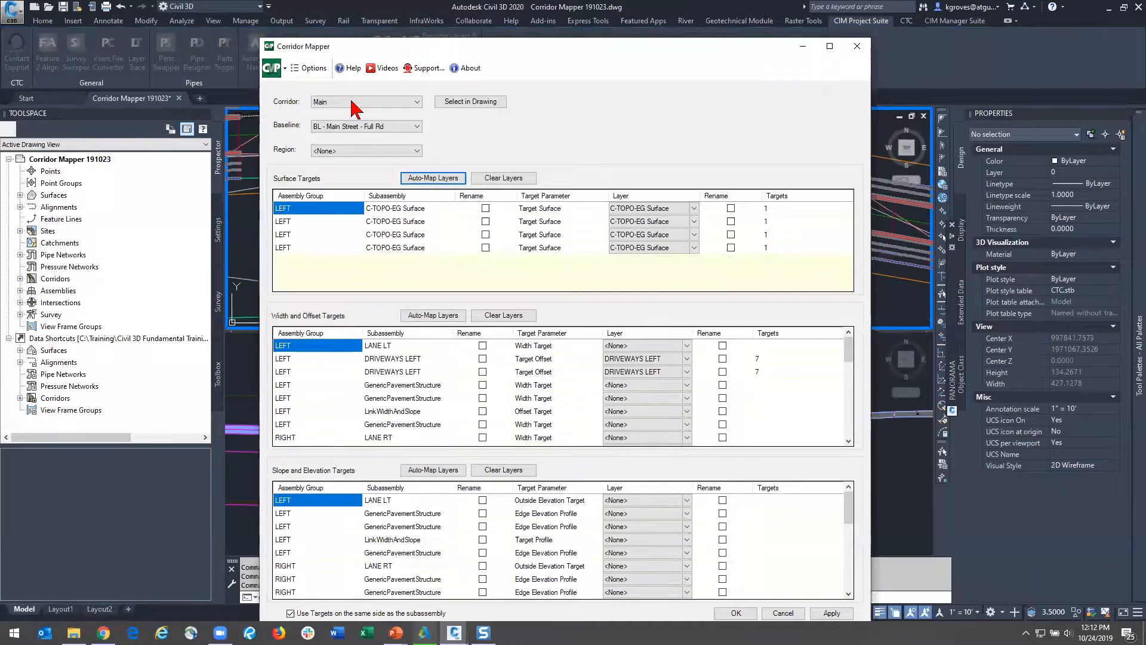
pyautogui.click(353, 132)
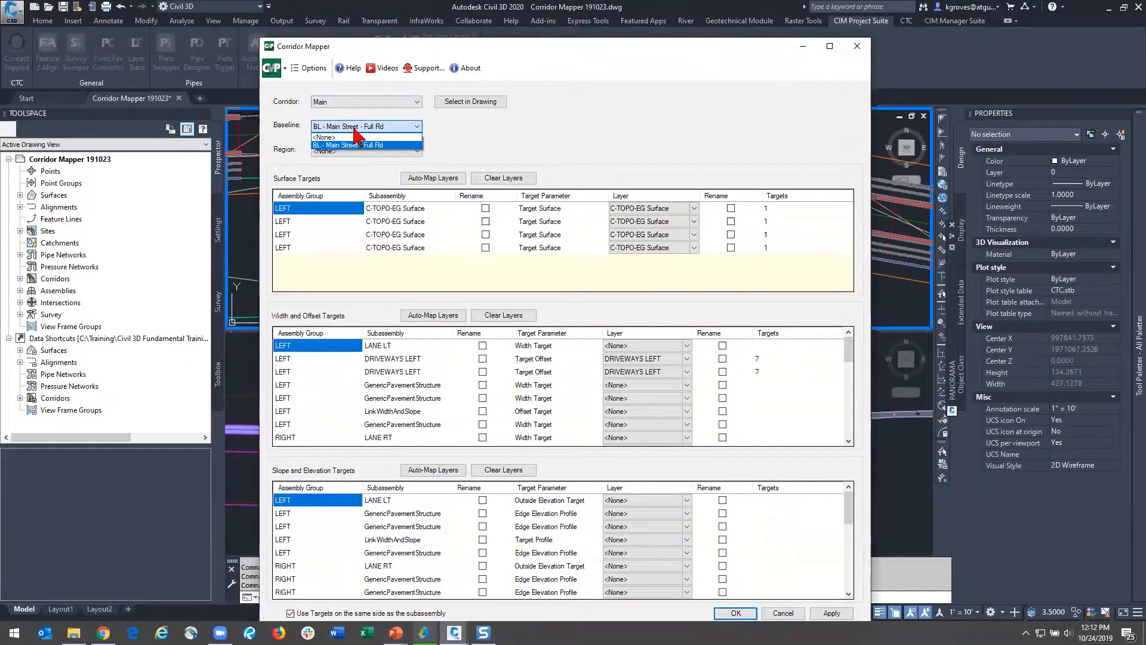
pyautogui.click(354, 135)
pyautogui.click(358, 152)
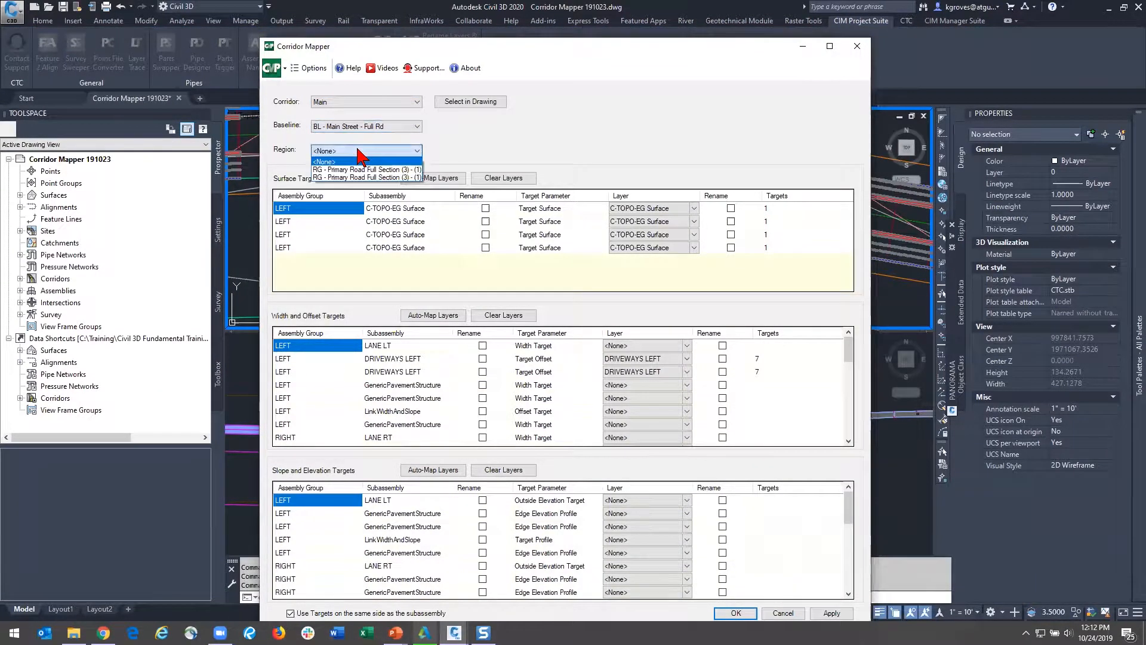
pyautogui.click(358, 150)
pyautogui.scroll(-4, 486, 358)
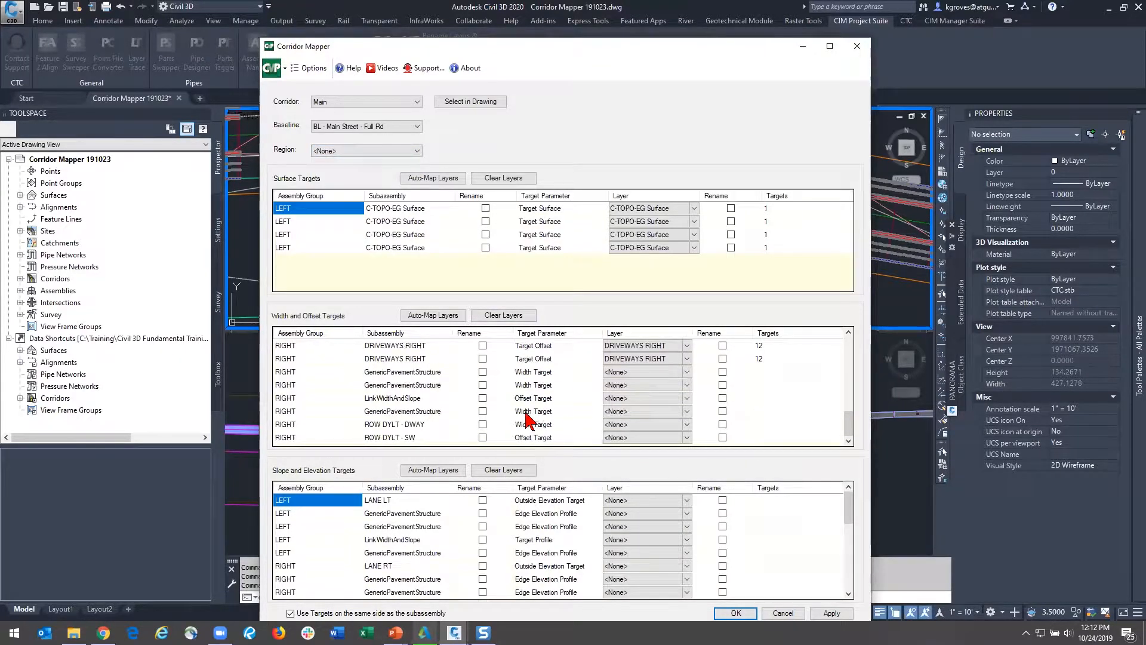
pyautogui.scroll(4, 527, 418)
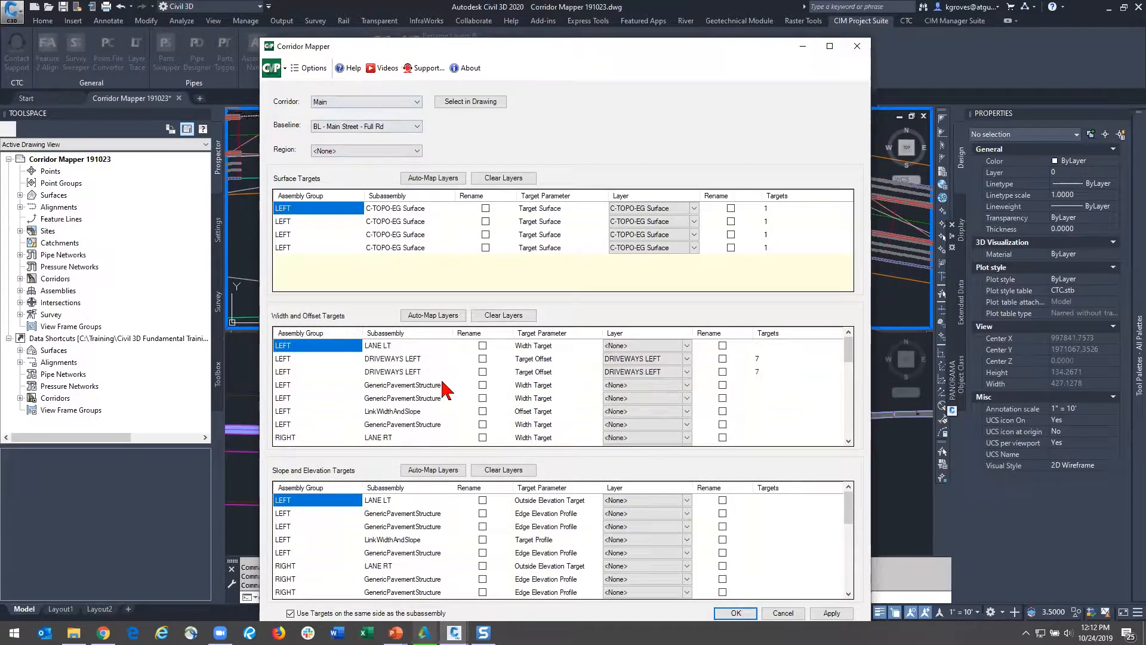
pyautogui.scroll(-4, 471, 375)
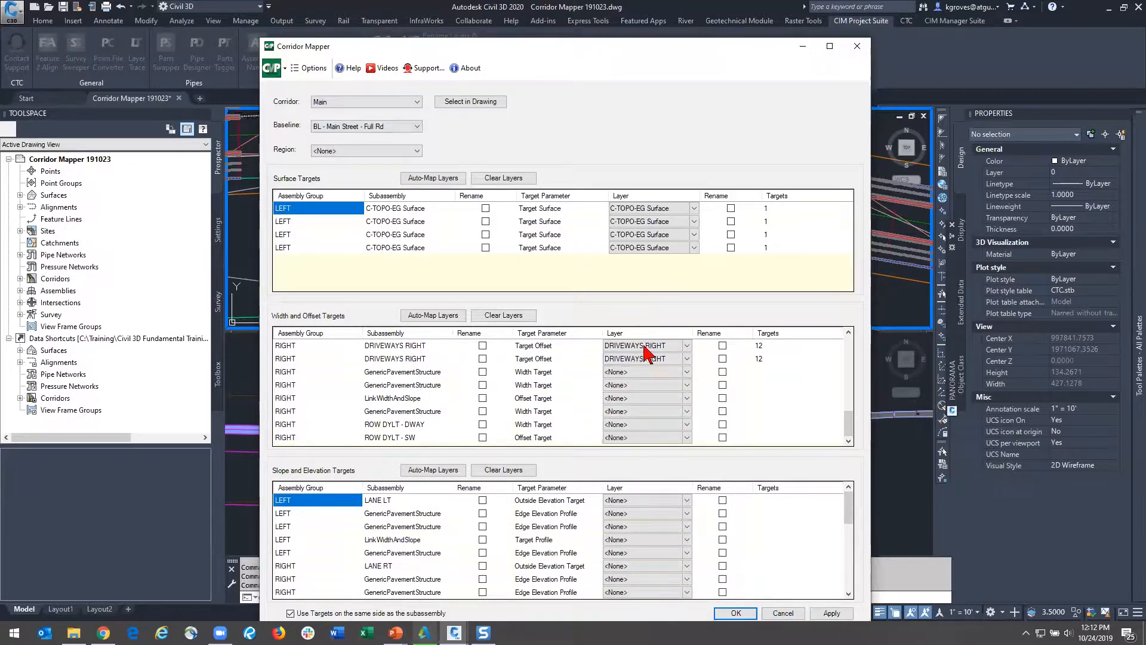
pyautogui.click(440, 320)
pyautogui.press('Escape')
# Step: Check the name and properties of the right-side Target Found subassembly in the road assembly
pyautogui.click(725, 350)
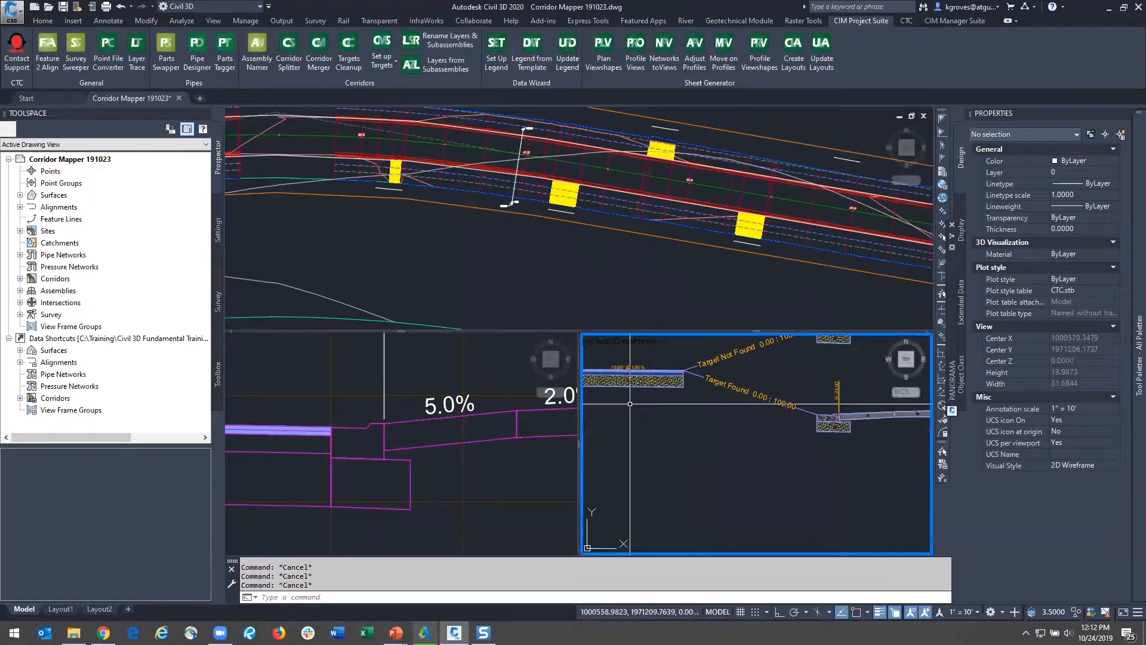
pyautogui.scroll(-1, 724, 350)
pyautogui.moveTo(692, 407); pyautogui.dragTo(775, 492, button='middle')
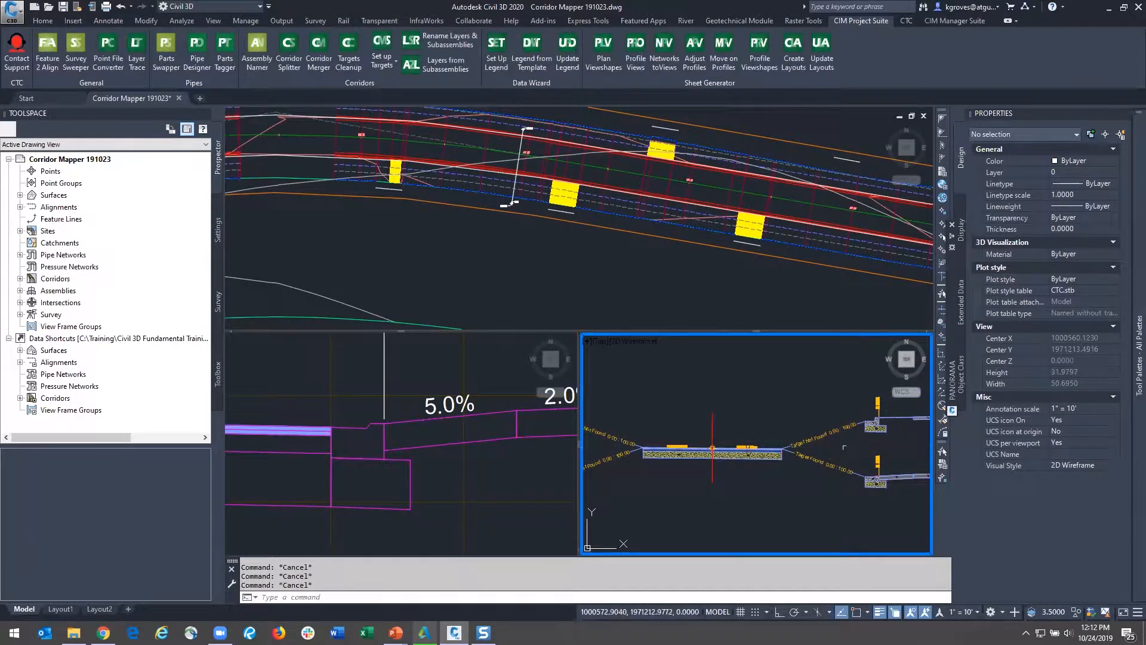
pyautogui.click(822, 468)
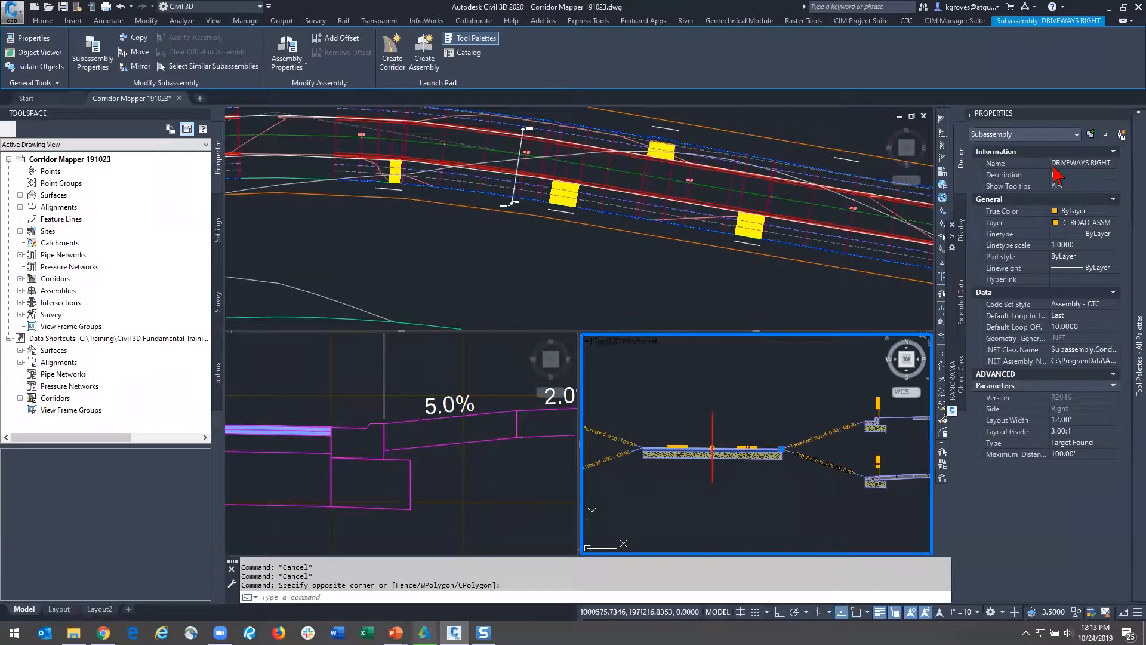
pyautogui.press('Escape')
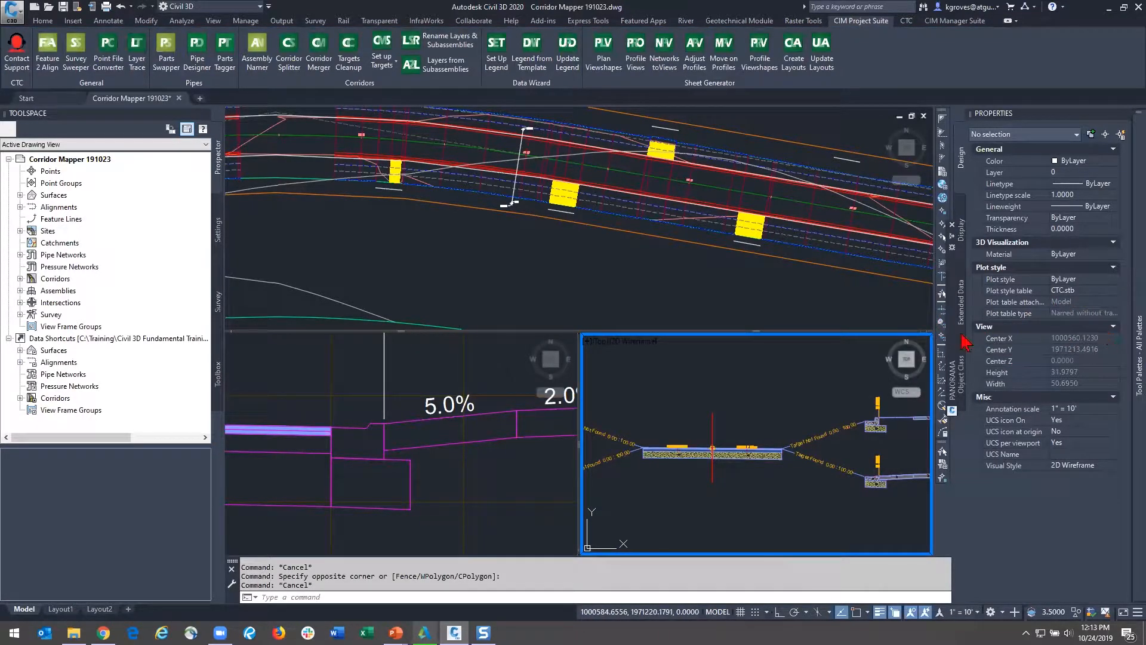
# Step: Open the Layer Properties Manager and collapse it to auto-hide beside the drawing, with its layer list expanded for use
pyautogui.press('Return')
pyautogui.press('Escape')
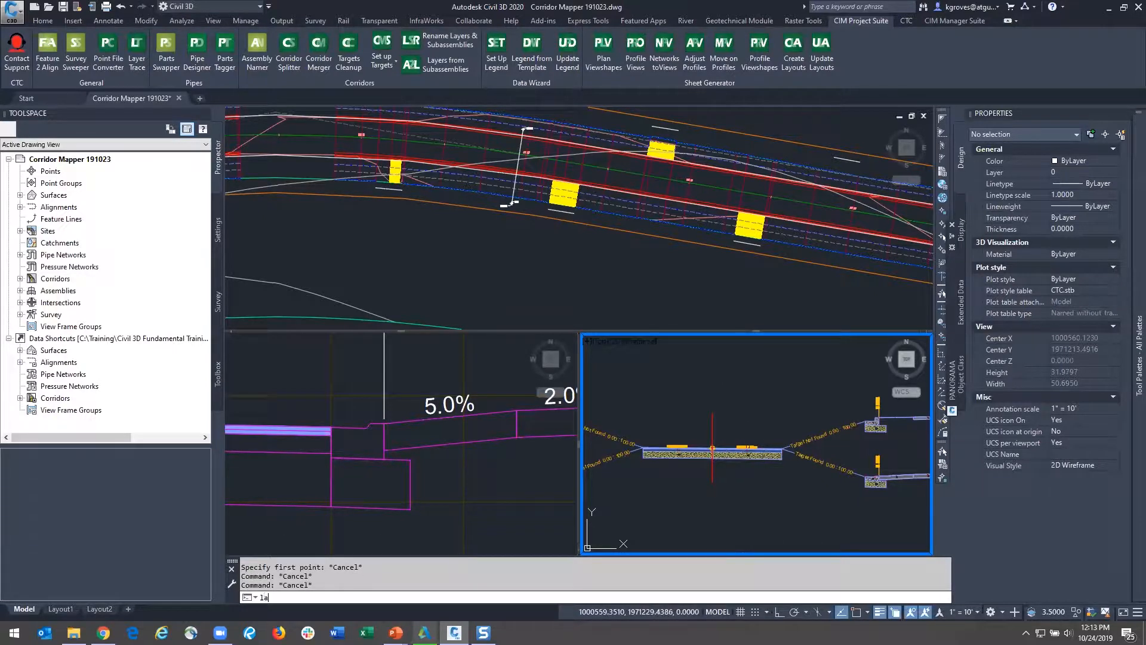
pyautogui.press('Return')
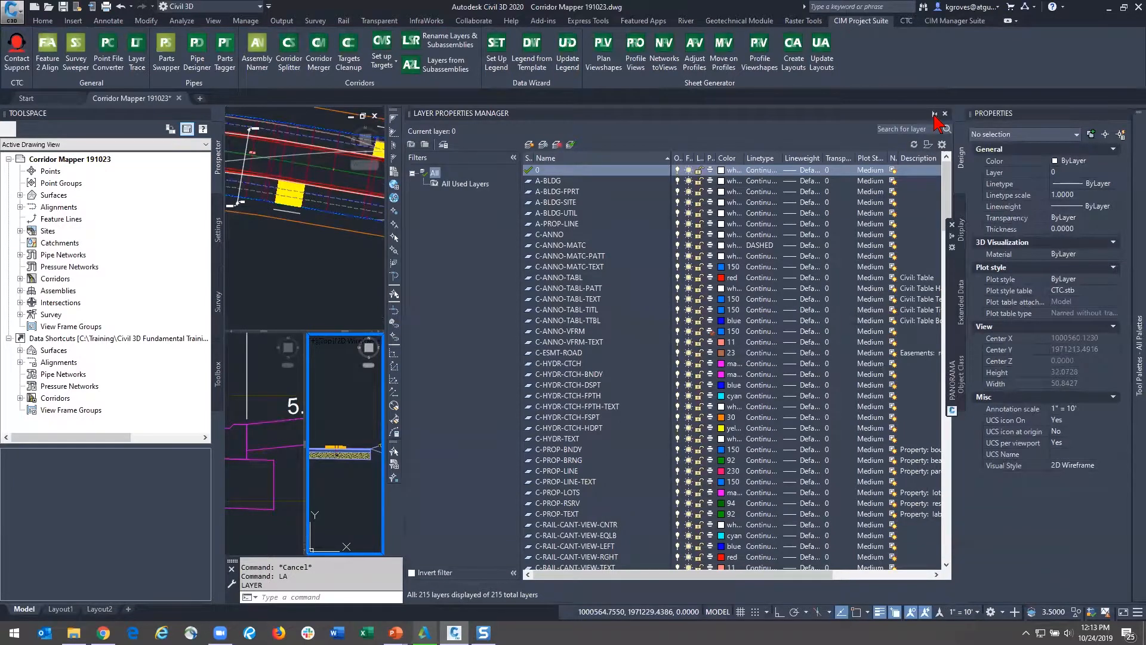
pyautogui.click(934, 114)
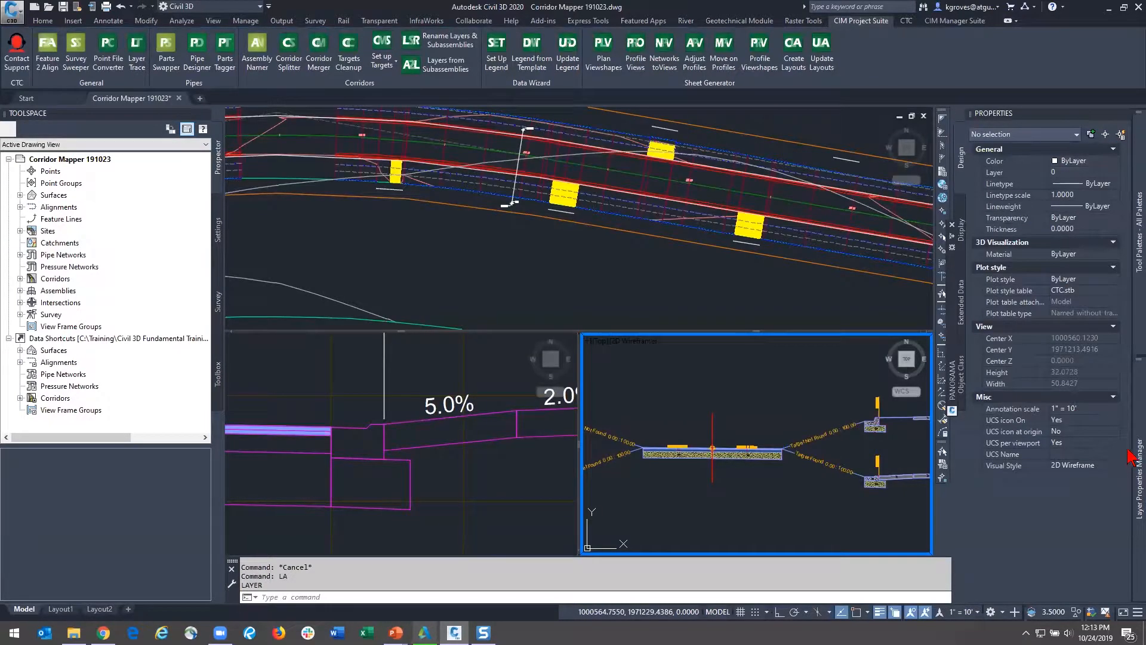
pyautogui.moveTo(1130, 457)
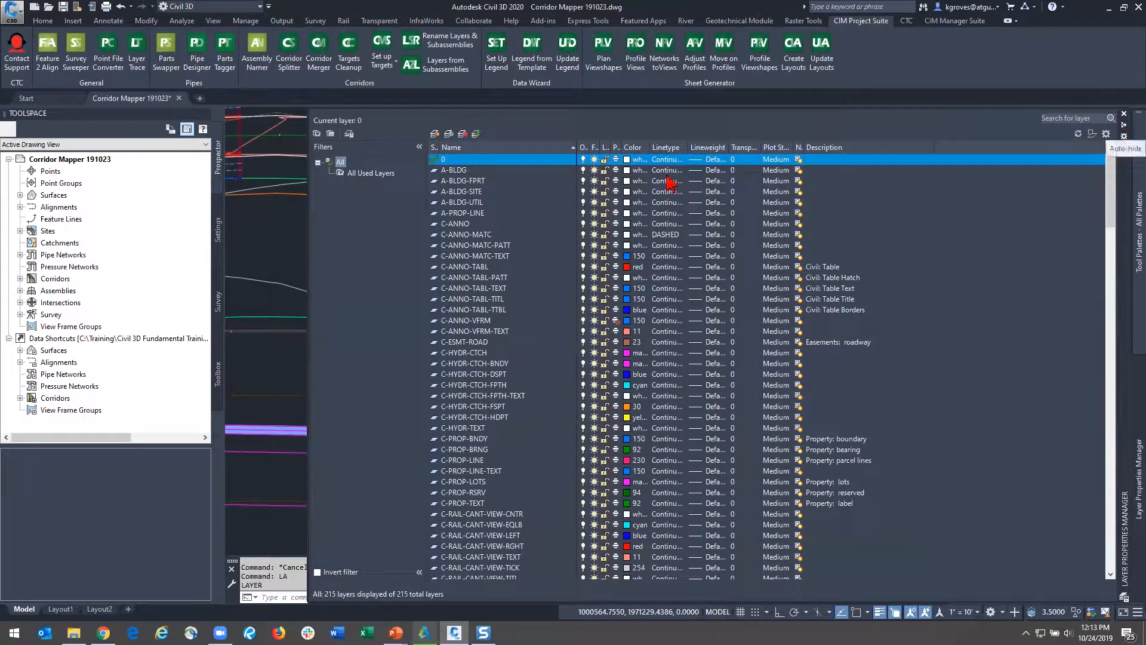
# Step: Rename the DRIVEWAYS LEFT and DRIVEWAYS RIGHT layers to _DRIVEWAYS LEFT and _DRIVEWAYS RIGHT
pyautogui.scroll(-20, 502, 334)
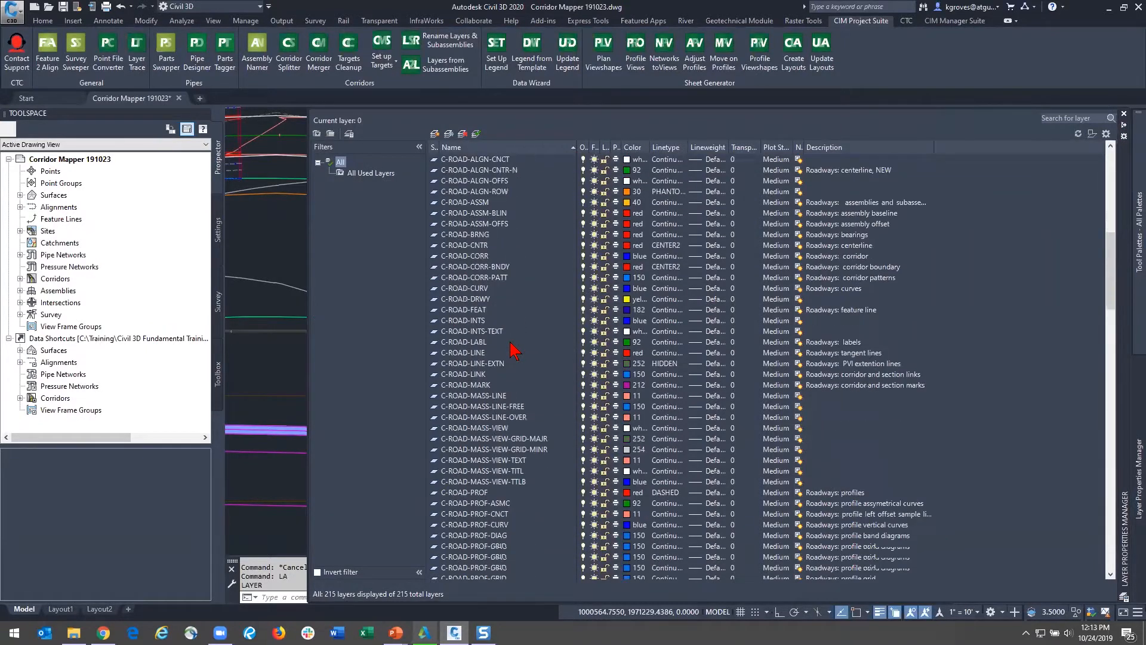
pyautogui.scroll(-20, 511, 351)
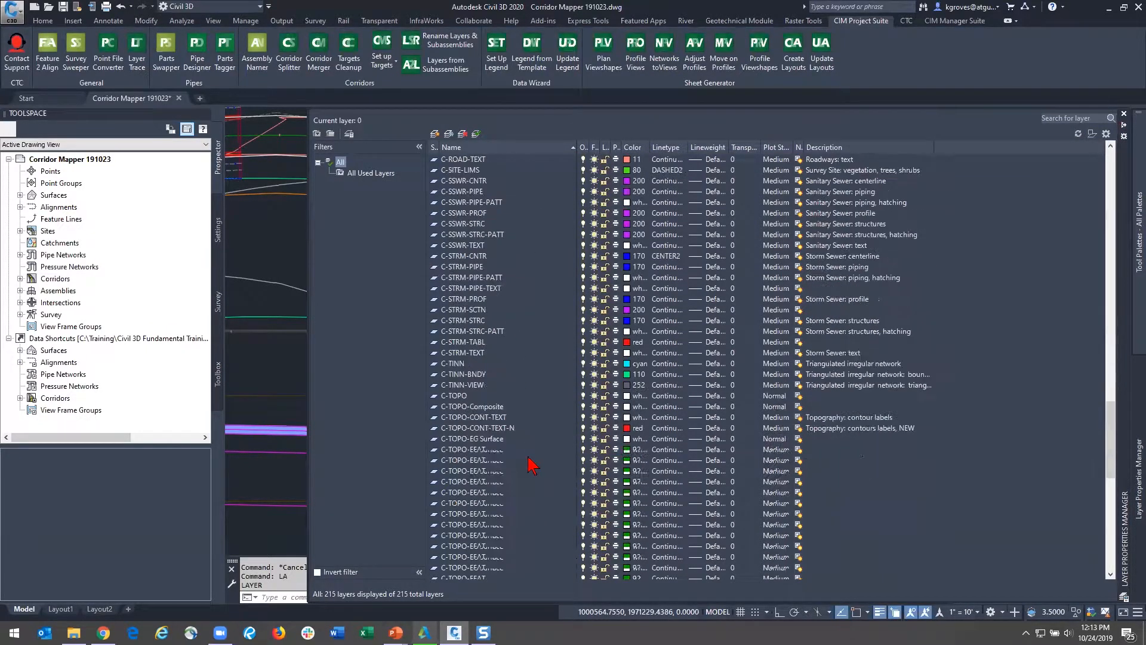
pyautogui.scroll(-5, 519, 452)
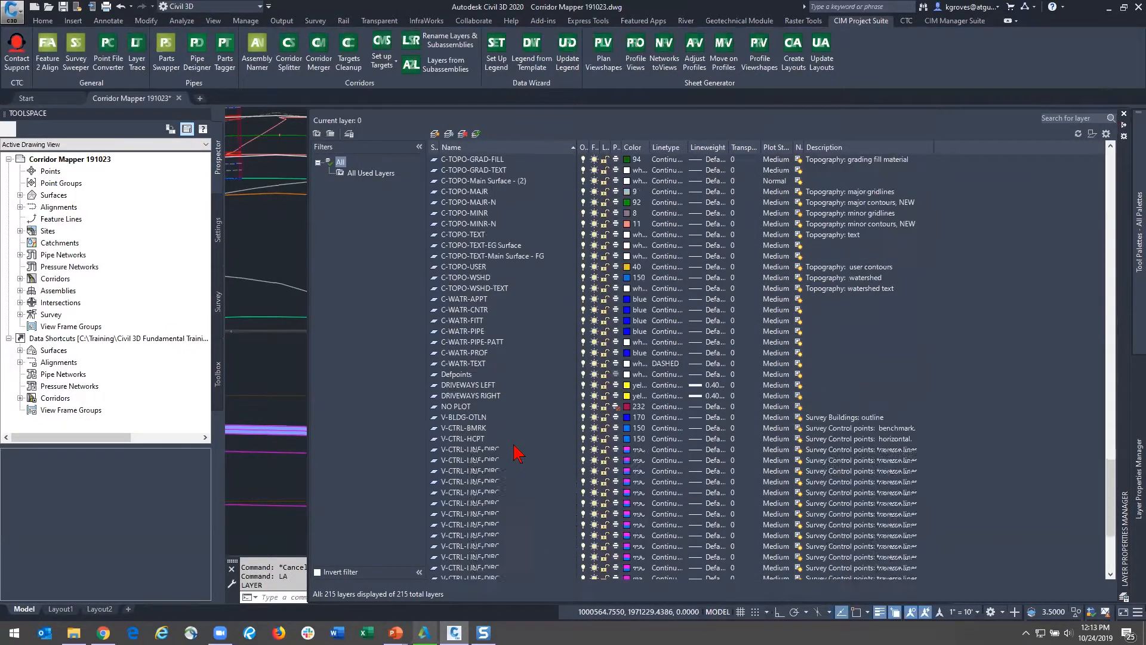
pyautogui.click(486, 387)
pyautogui.click(444, 386)
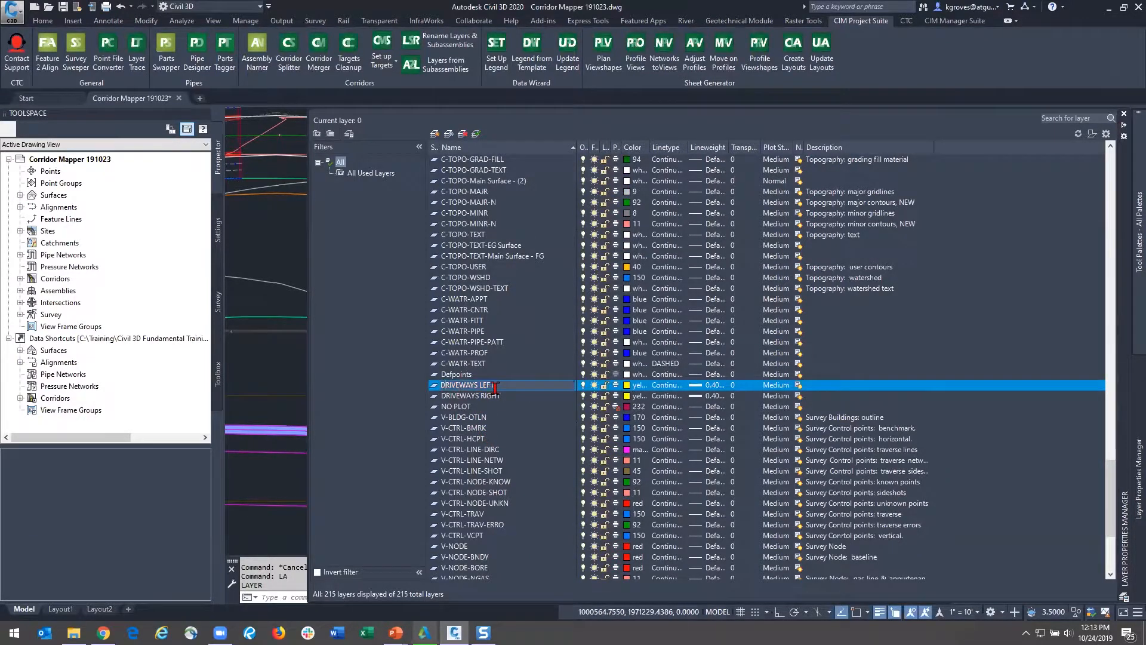
pyautogui.write('_')
pyautogui.click(495, 397)
pyautogui.click(449, 396)
pyautogui.write('_')
pyautogui.press('Return')
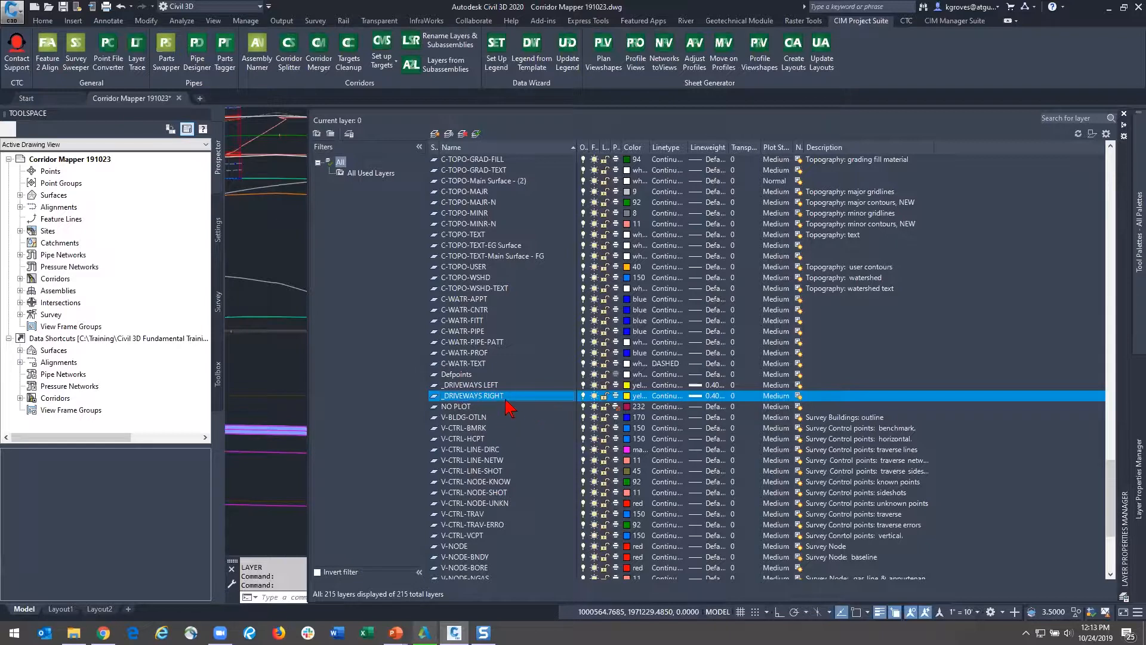
# Step: Re-sort the layer list by name in ascending order and return to the plan view
pyautogui.click(503, 148)
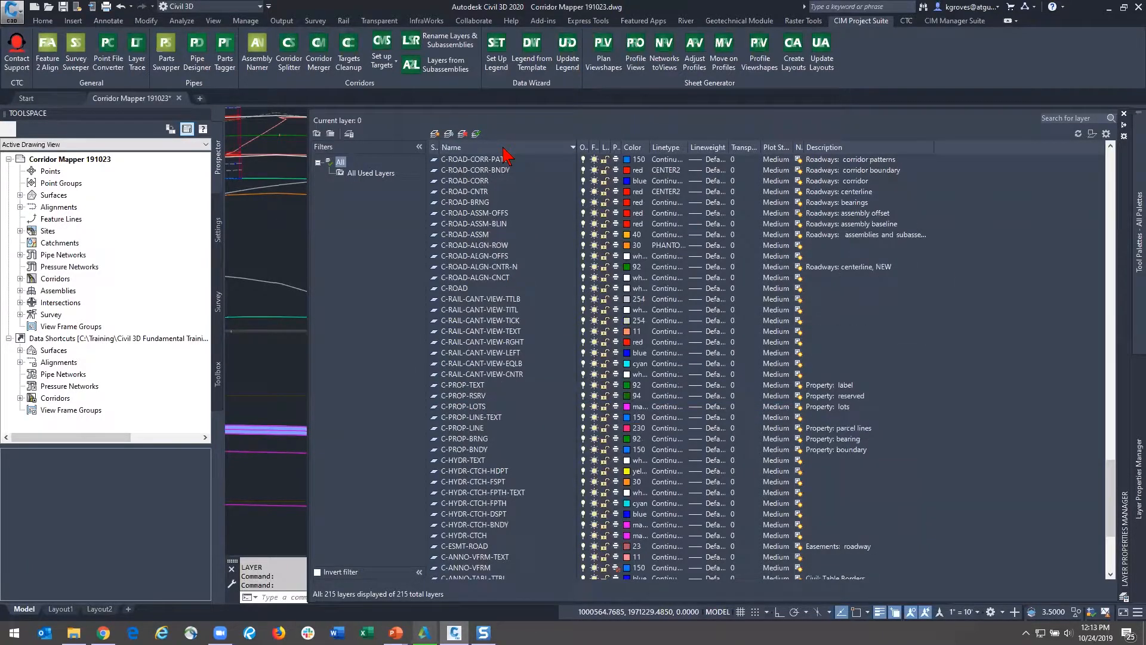
pyautogui.click(503, 148)
pyautogui.scroll(20, 481, 314)
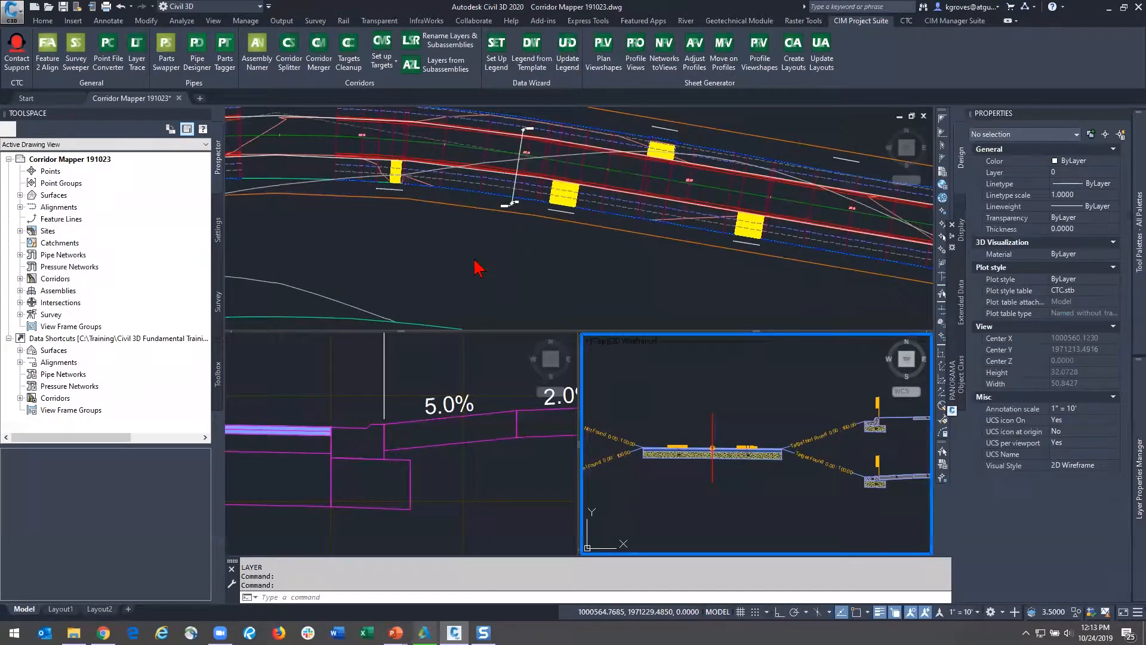
pyautogui.click(478, 269)
pyautogui.press('Escape')
pyautogui.press('Escape')
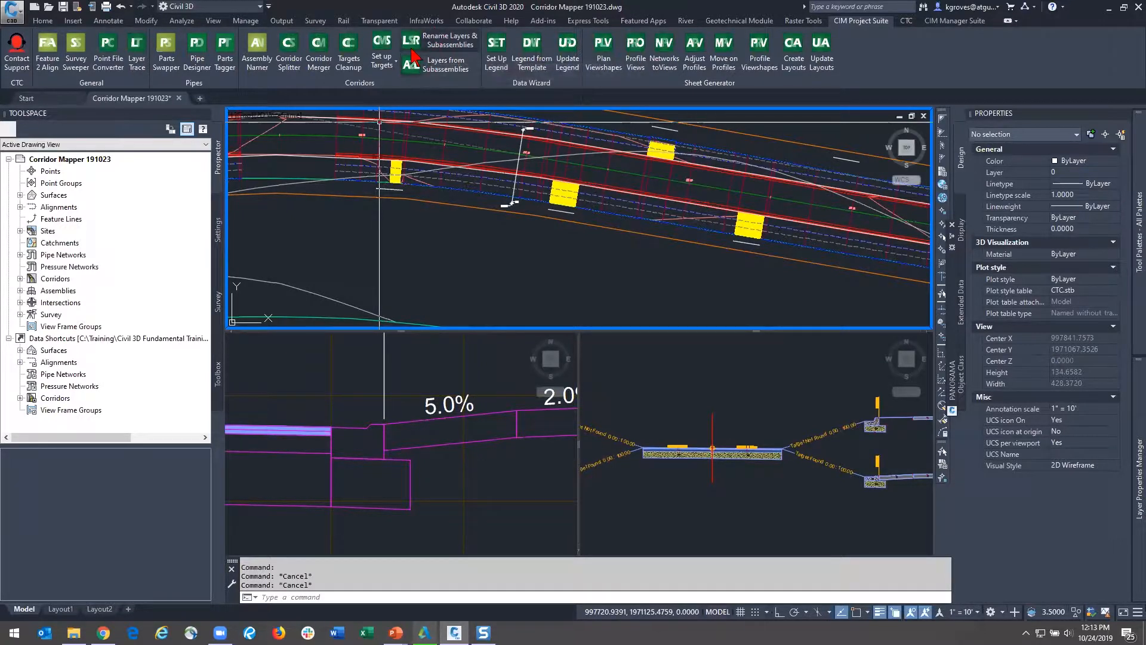
# Step: Open Corridor Mapper's target setup for the Main corridor and auto-map layers for the width and offset targets
pyautogui.click(385, 62)
pyautogui.click(410, 85)
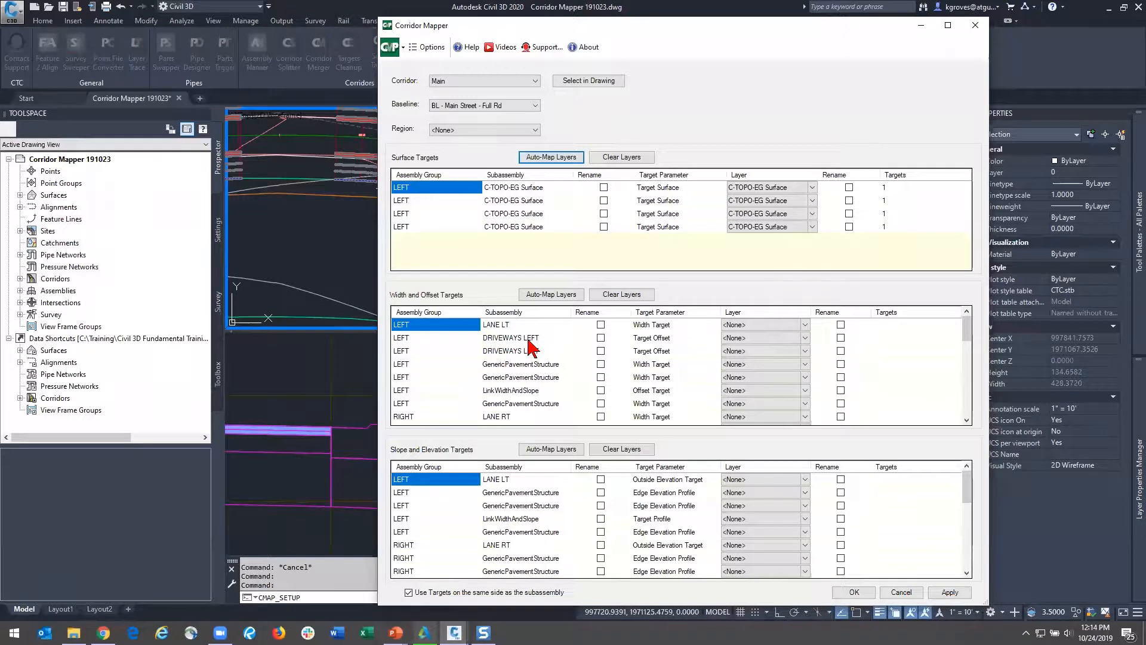
pyautogui.click(528, 338)
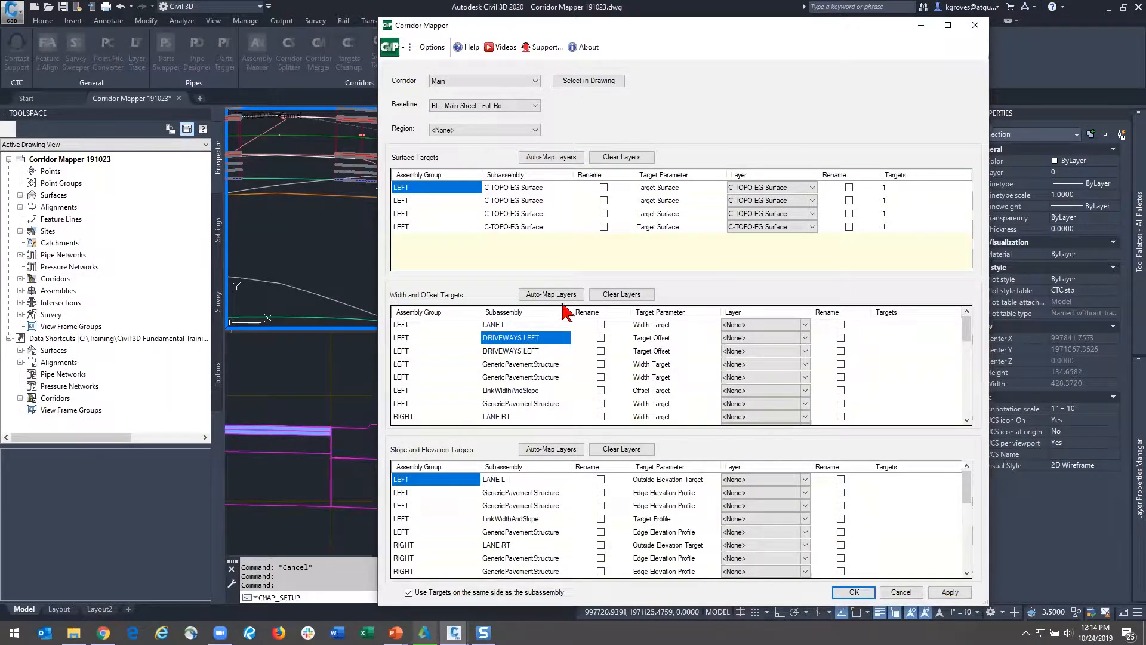
pyautogui.click(567, 295)
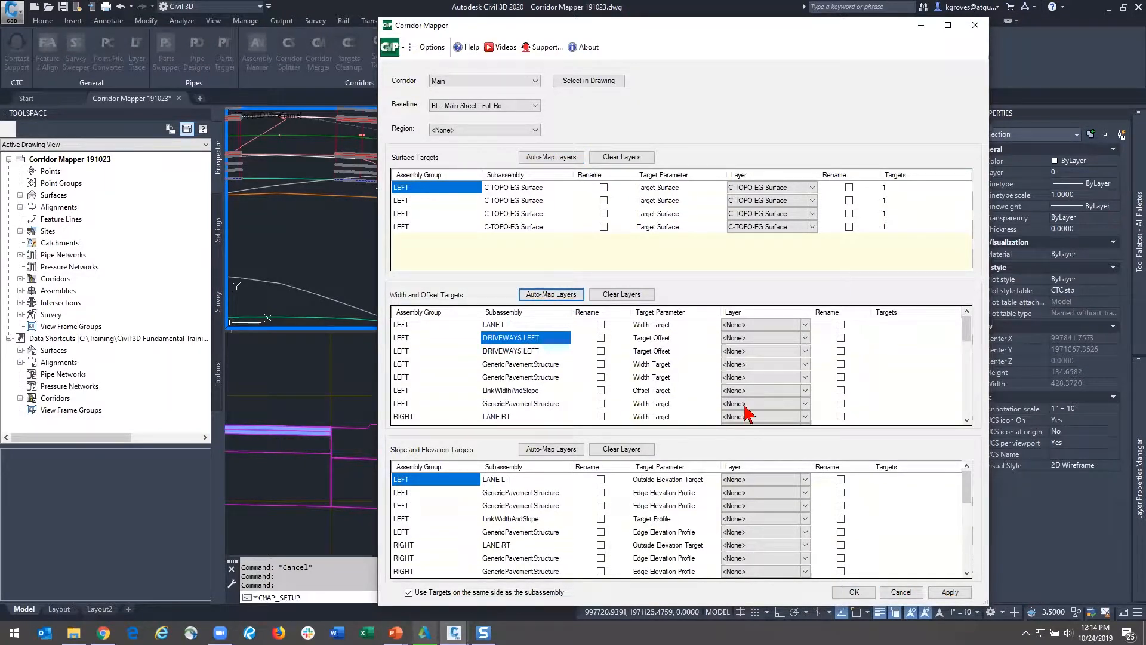
# Step: Map the first DRIVEWAYS LEFT offset target to layer _DRIVEWAYS LEFT and mark its subassembly for renaming
pyautogui.click(735, 342)
pyautogui.click(736, 340)
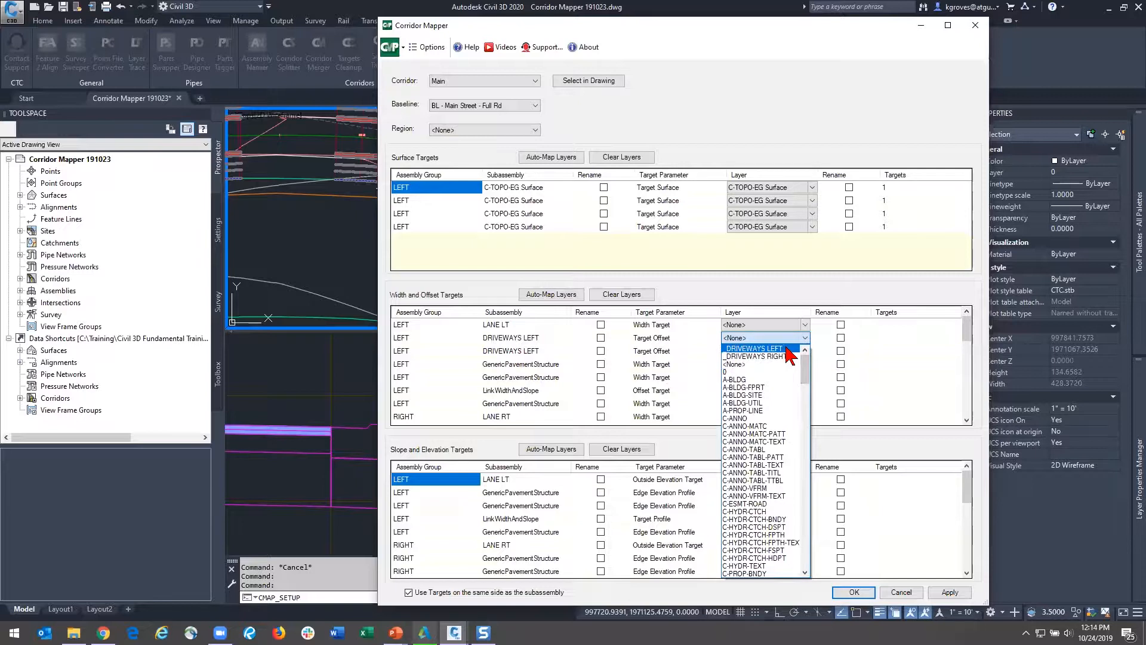
pyautogui.click(734, 349)
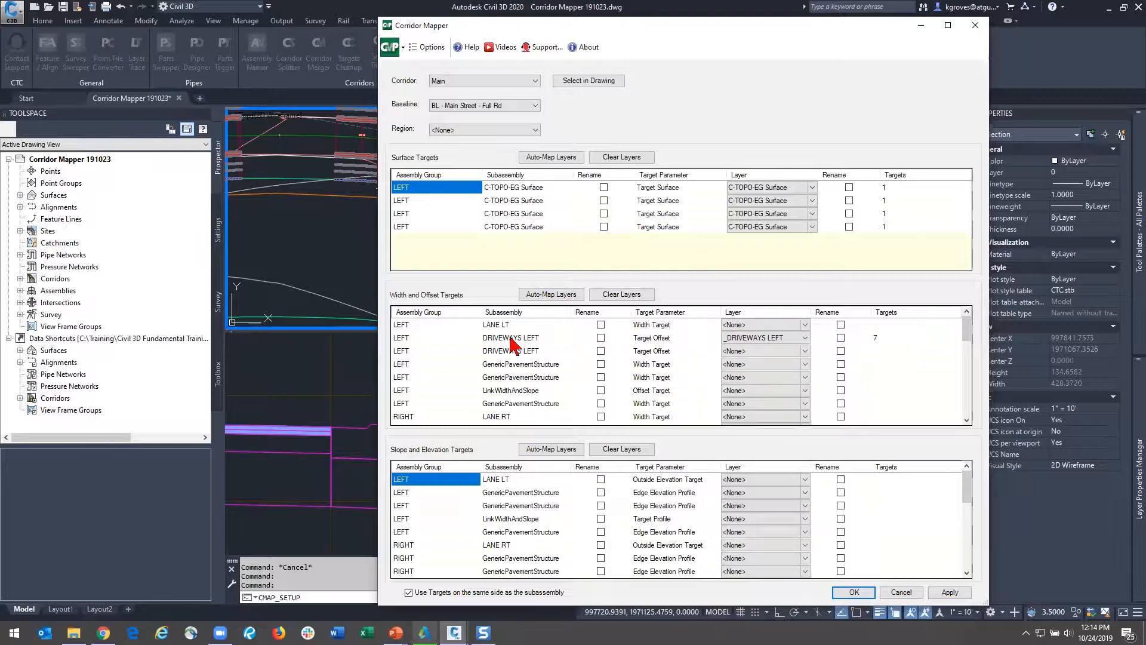
pyautogui.click(600, 337)
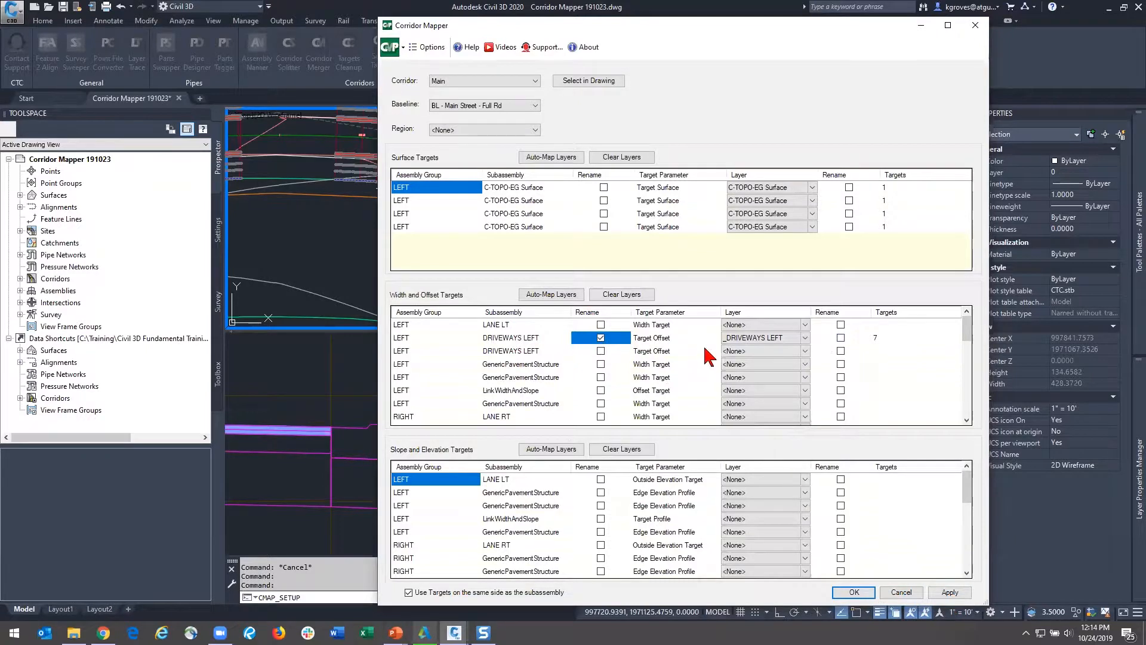
# Step: Map the second DRIVEWAYS LEFT offset target to _DRIVEWAYS LEFT with subassembly renaming, and apply the mapping
pyautogui.click(747, 351)
pyautogui.moveTo(804, 371); pyautogui.dragTo(801, 360)
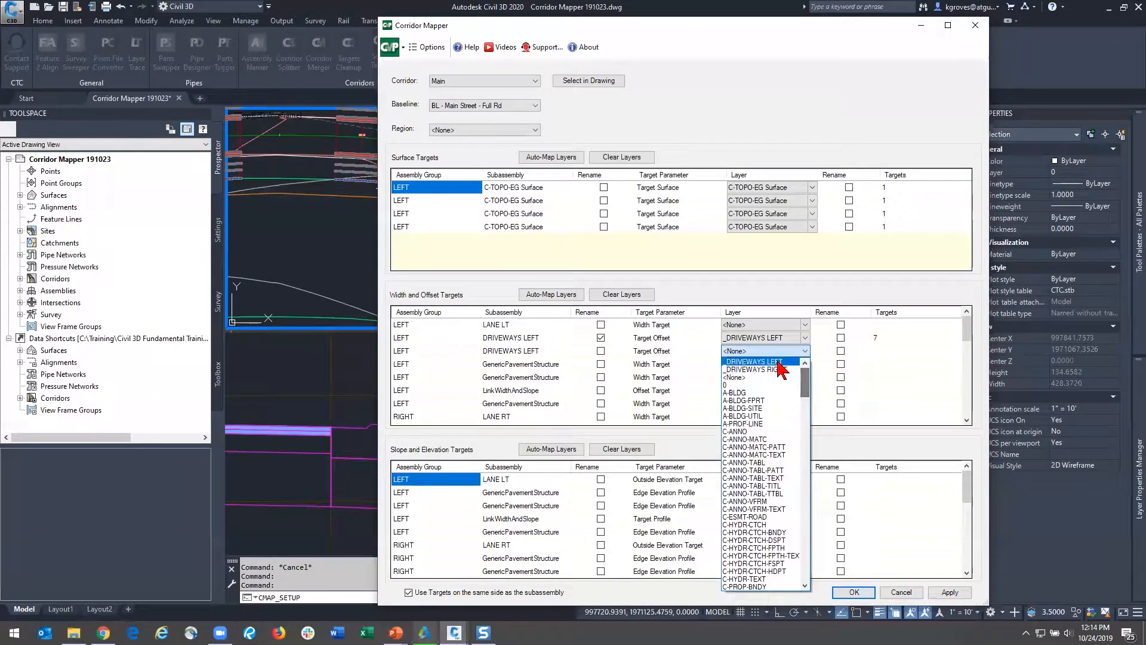
pyautogui.click(775, 361)
pyautogui.click(601, 351)
pyautogui.click(943, 593)
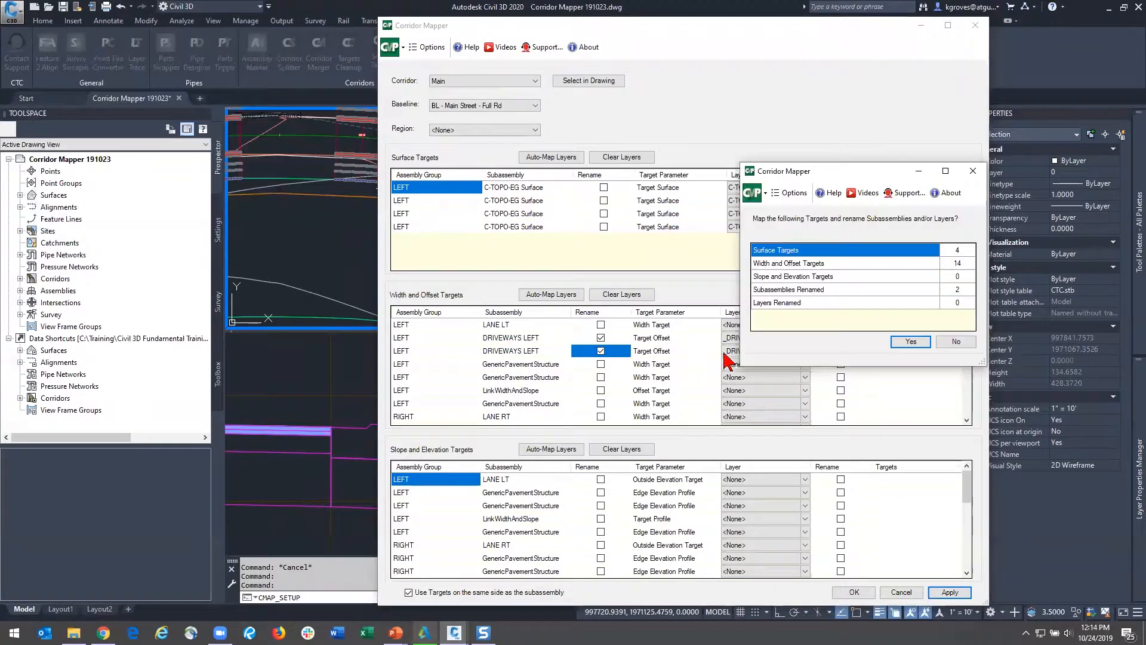
pyautogui.click(916, 349)
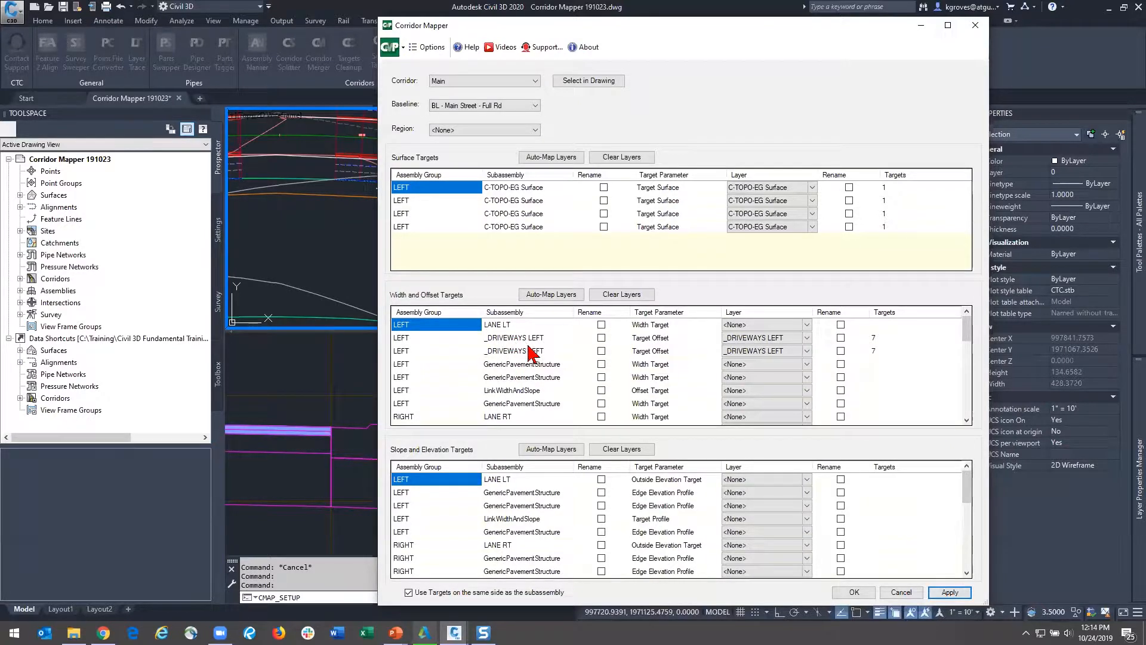
# Step: Review the remaining driveway offset targets against the drawing and accept the target mapping for the Main corridor
pyautogui.scroll(-4, 537, 358)
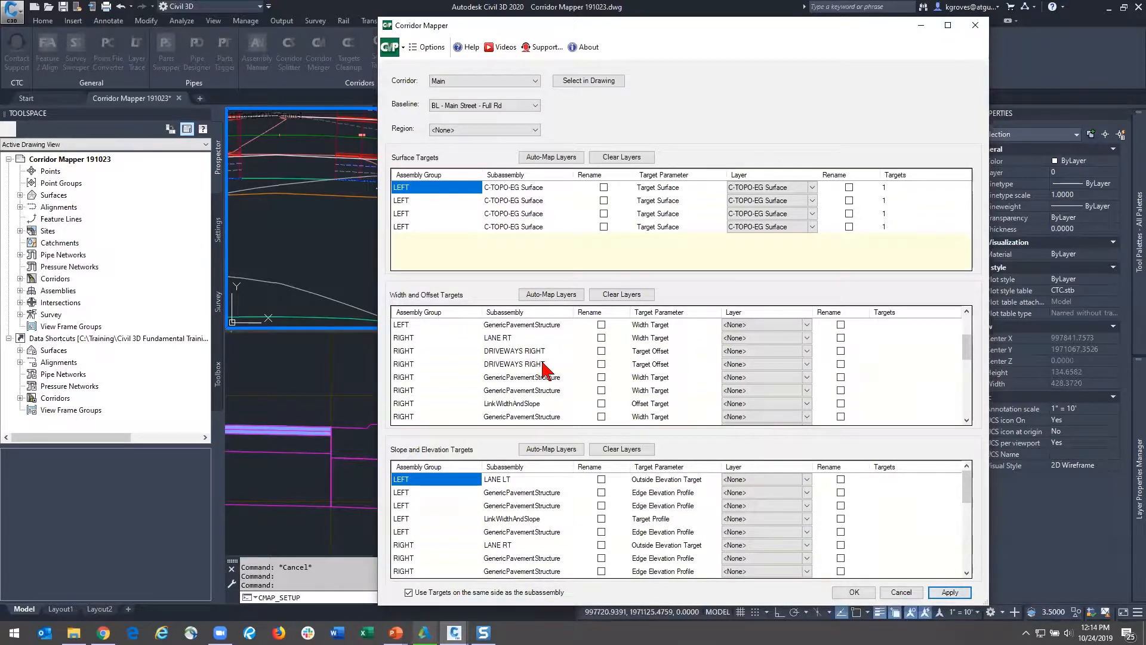
pyautogui.click(534, 389)
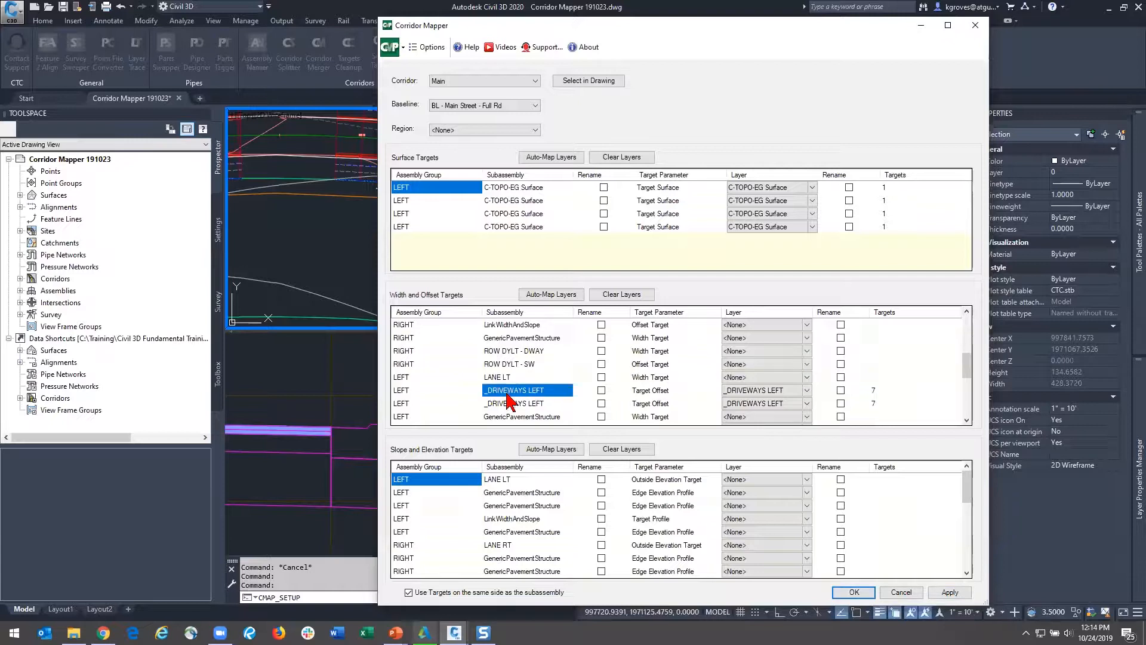
pyautogui.click(511, 402)
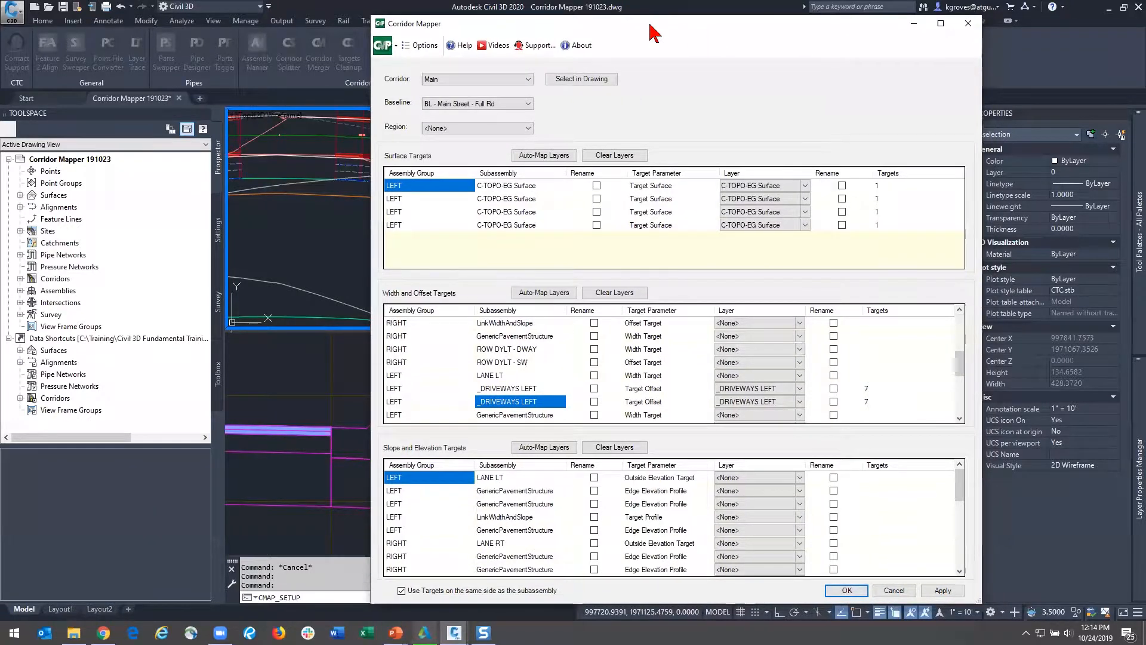
pyautogui.moveTo(655, 33); pyautogui.dragTo(235, 56)
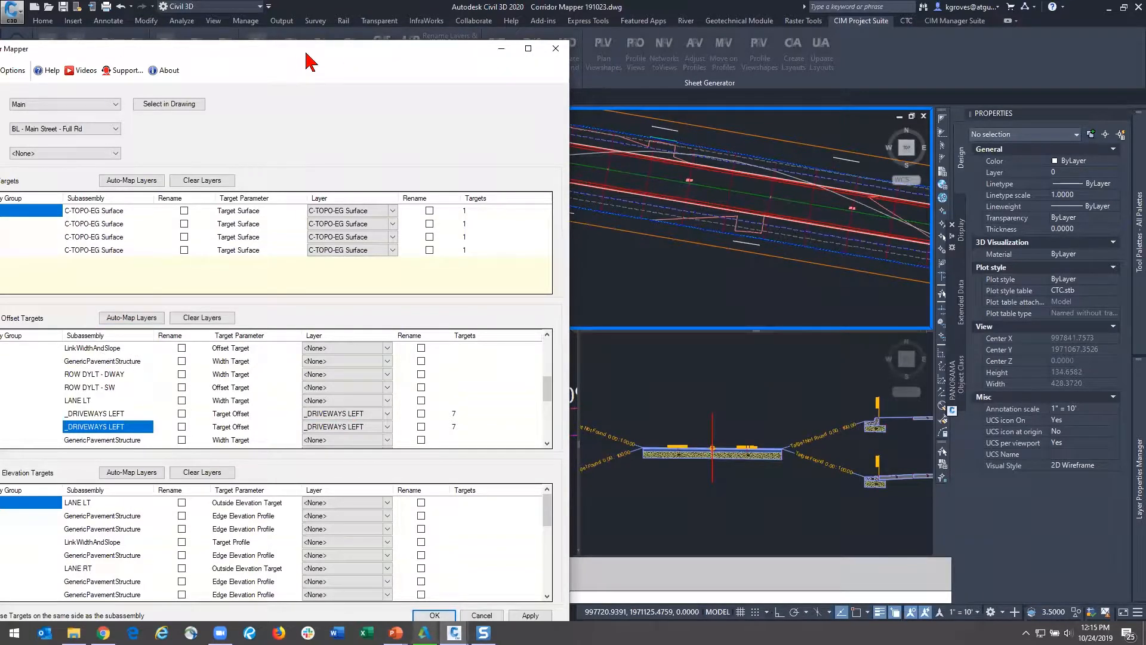
pyautogui.moveTo(305, 52)
pyautogui.mouseDown()
pyautogui.moveTo(766, 27)
pyautogui.moveTo(770, 72)
pyautogui.moveTo(742, 59)
pyautogui.mouseUp()
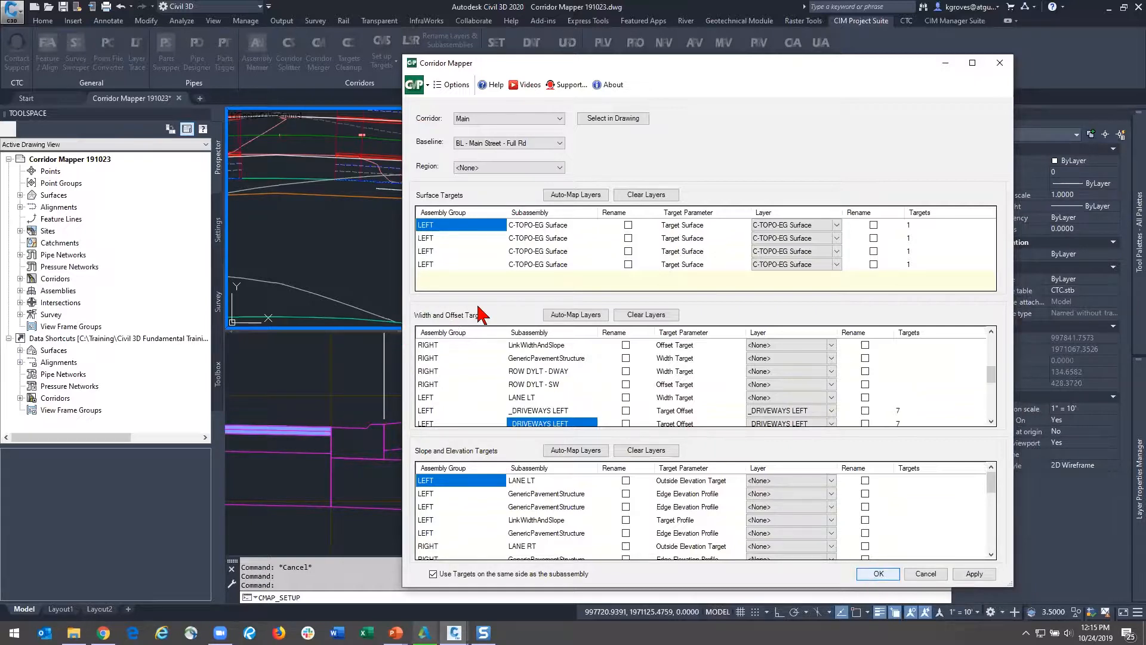
pyautogui.click(878, 574)
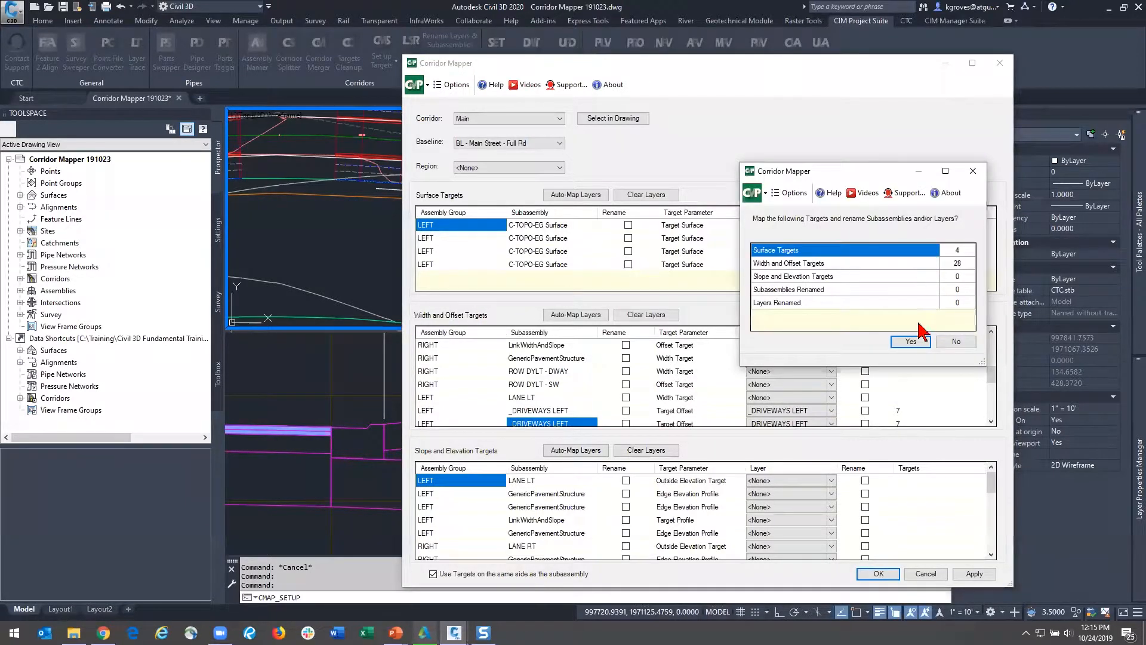
pyautogui.click(911, 341)
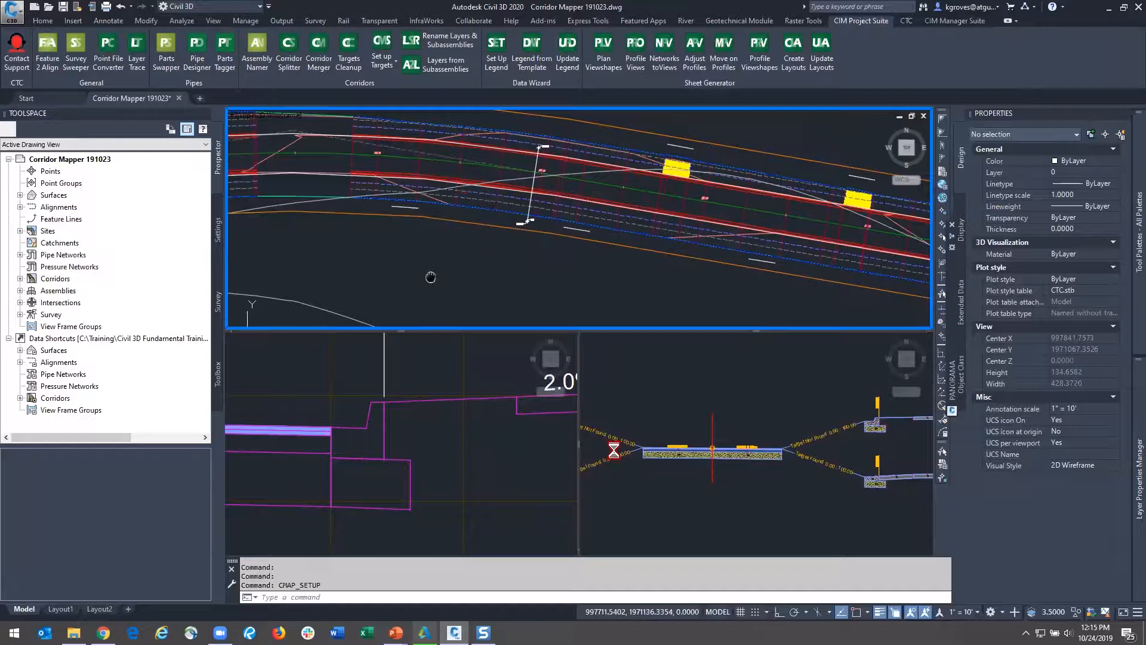
# Step: Set all surface targets of the Main corridor to <none> in its target mapping and accept the corridor properties
pyautogui.click(583, 179)
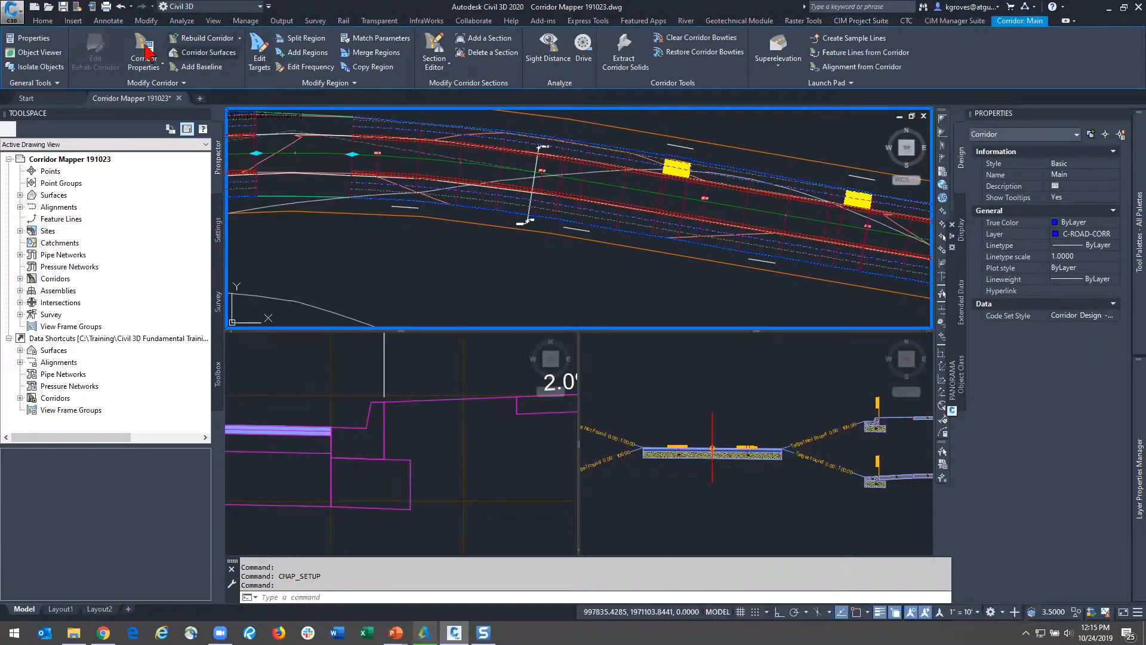
pyautogui.press('Escape')
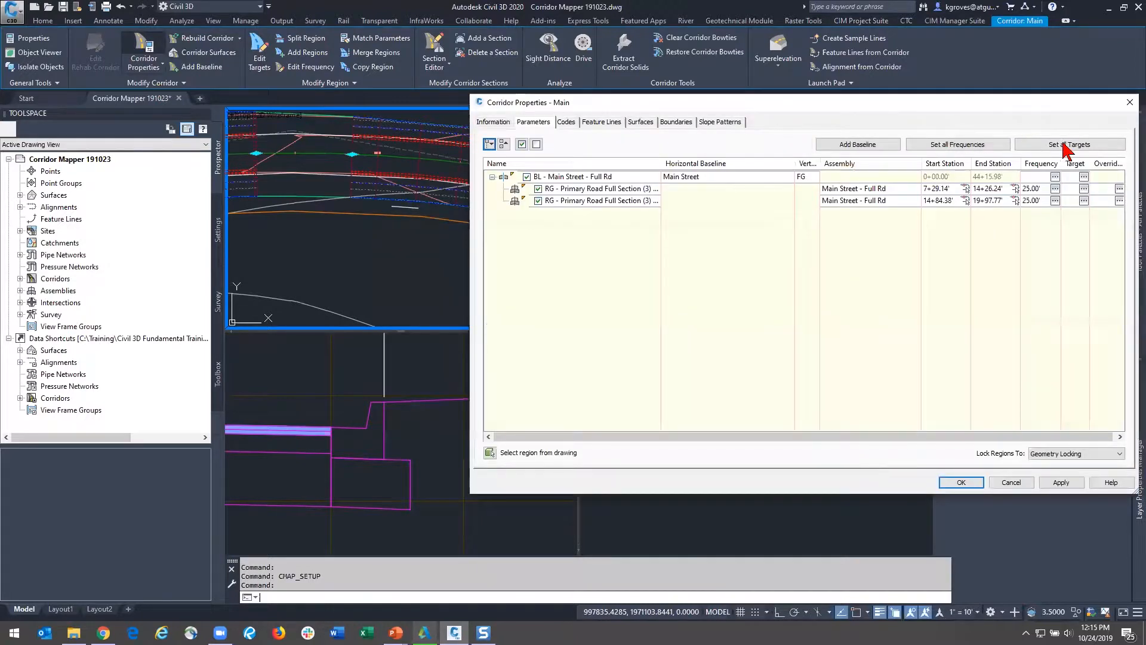
pyautogui.click(1053, 144)
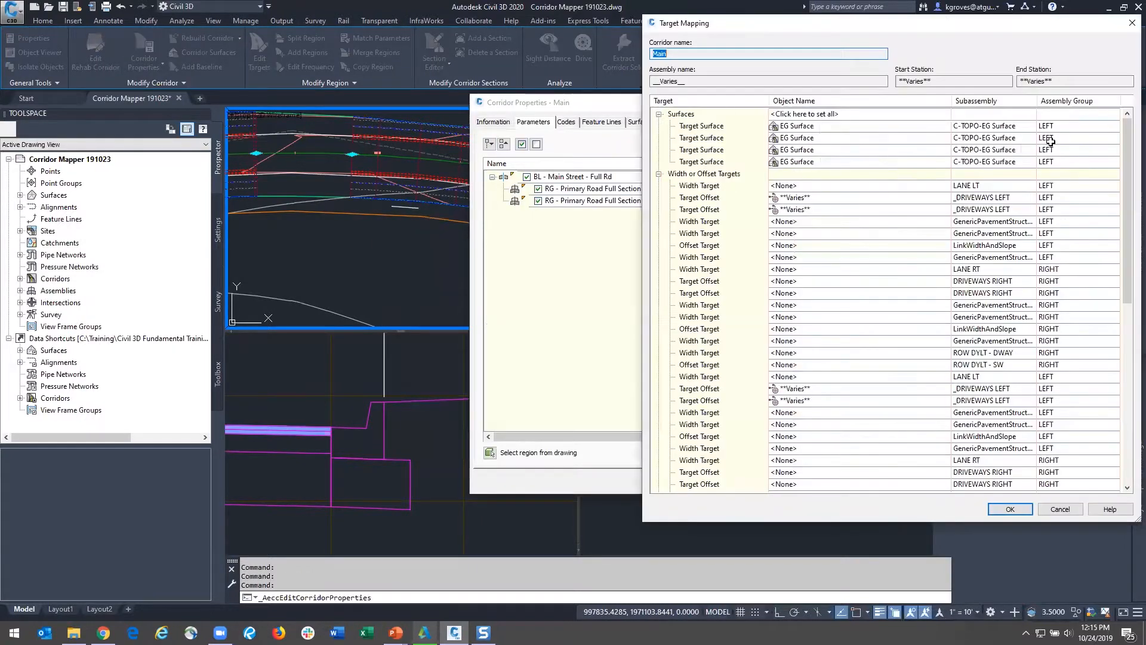
pyautogui.click(866, 115)
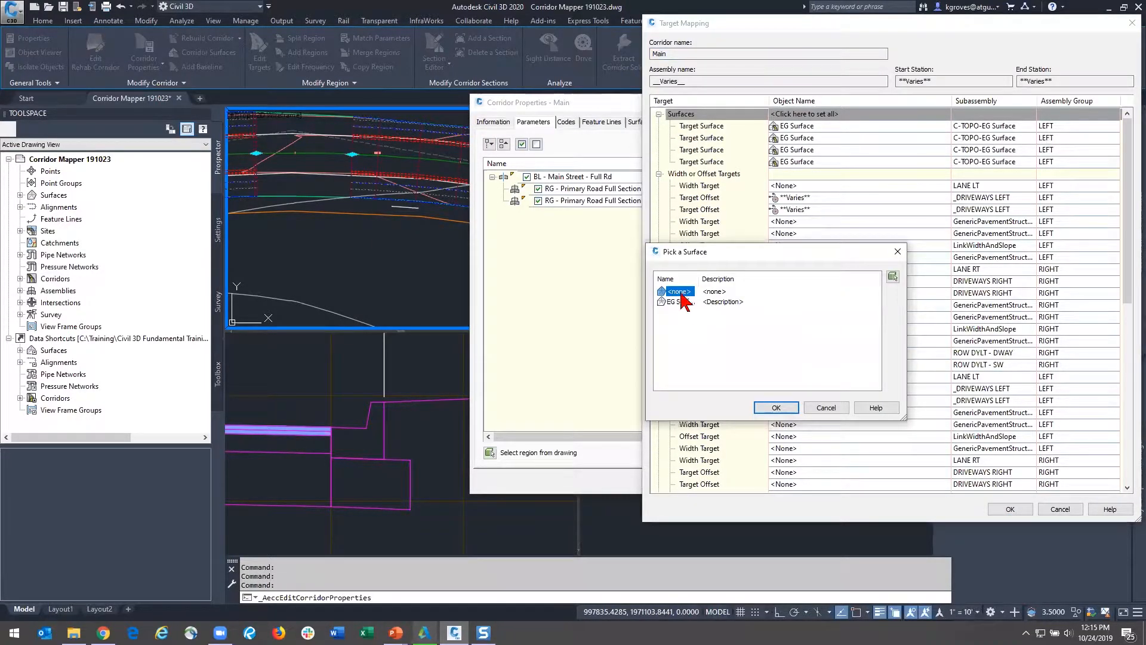
pyautogui.click(776, 407)
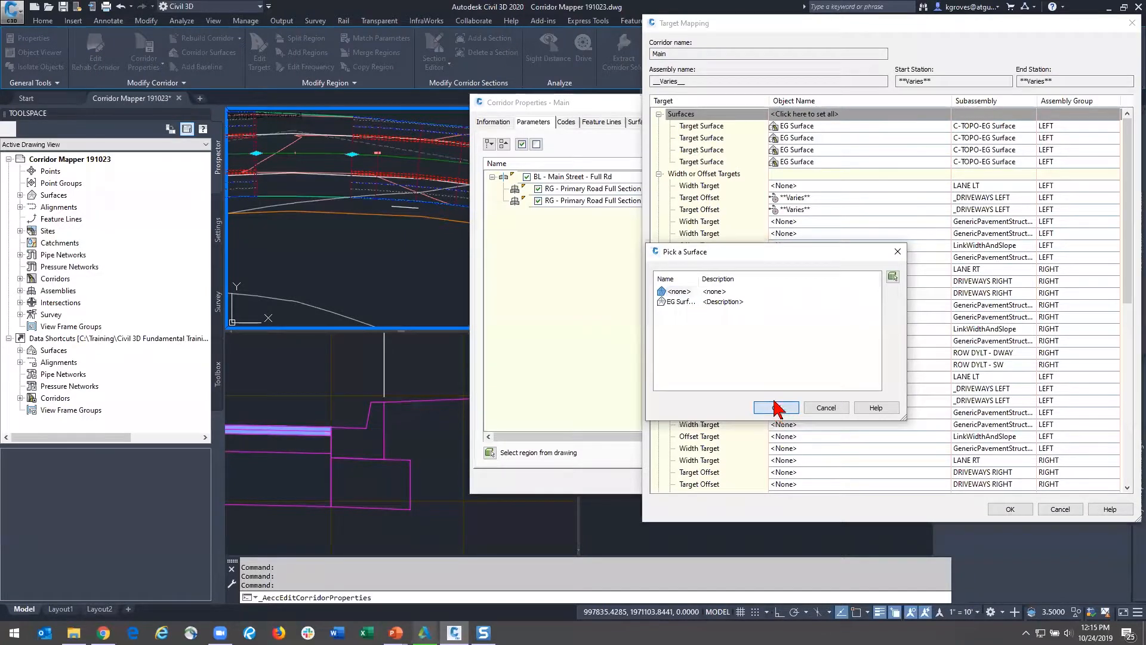
pyautogui.click(1009, 509)
pyautogui.click(962, 481)
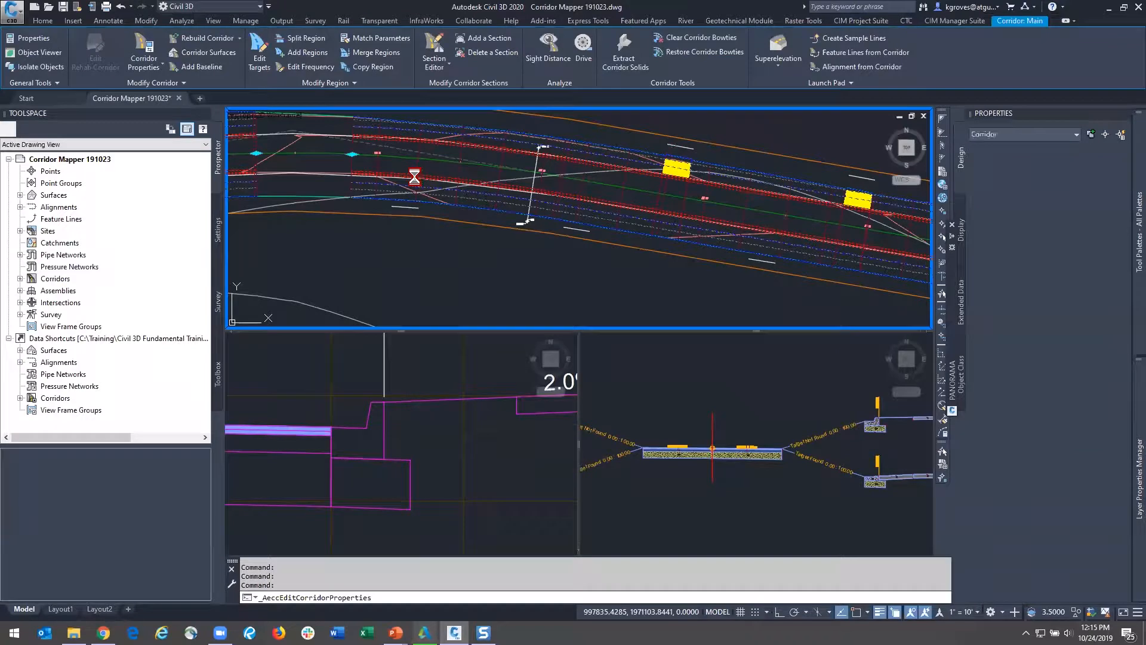
# Step: Auto-map the targets of the Main corridor by layer
pyautogui.moveTo(424, 179); pyautogui.dragTo(516, 239, button='middle')
pyautogui.press('Escape')
pyautogui.moveTo(449, 212); pyautogui.dragTo(589, 194, button='middle')
pyautogui.click(386, 73)
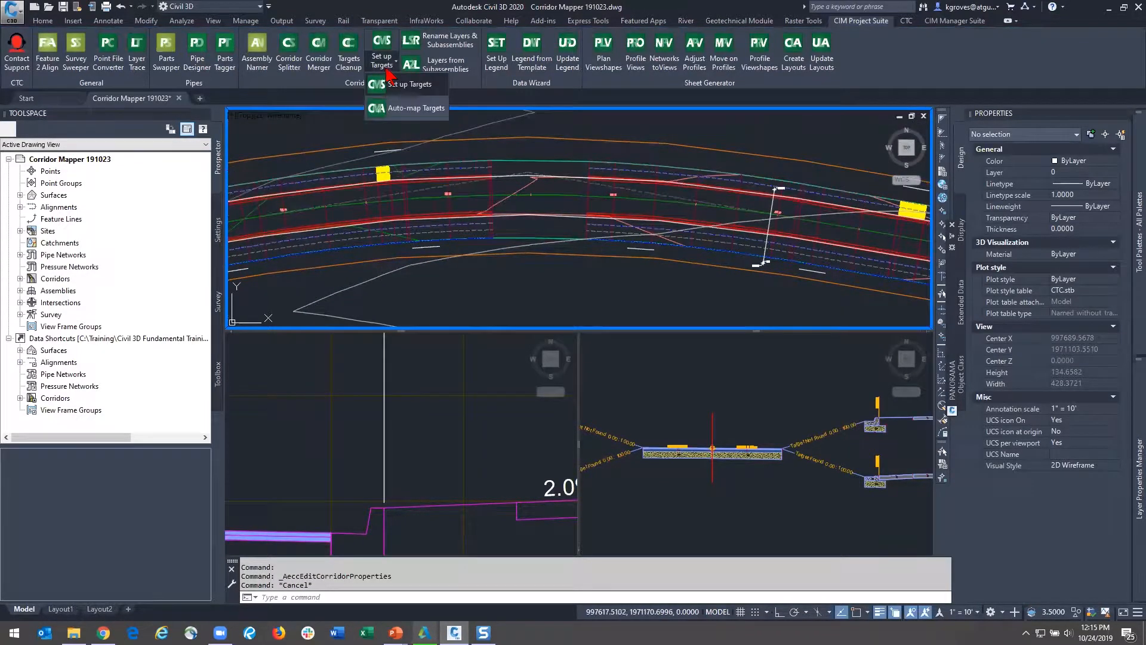
pyautogui.click(396, 109)
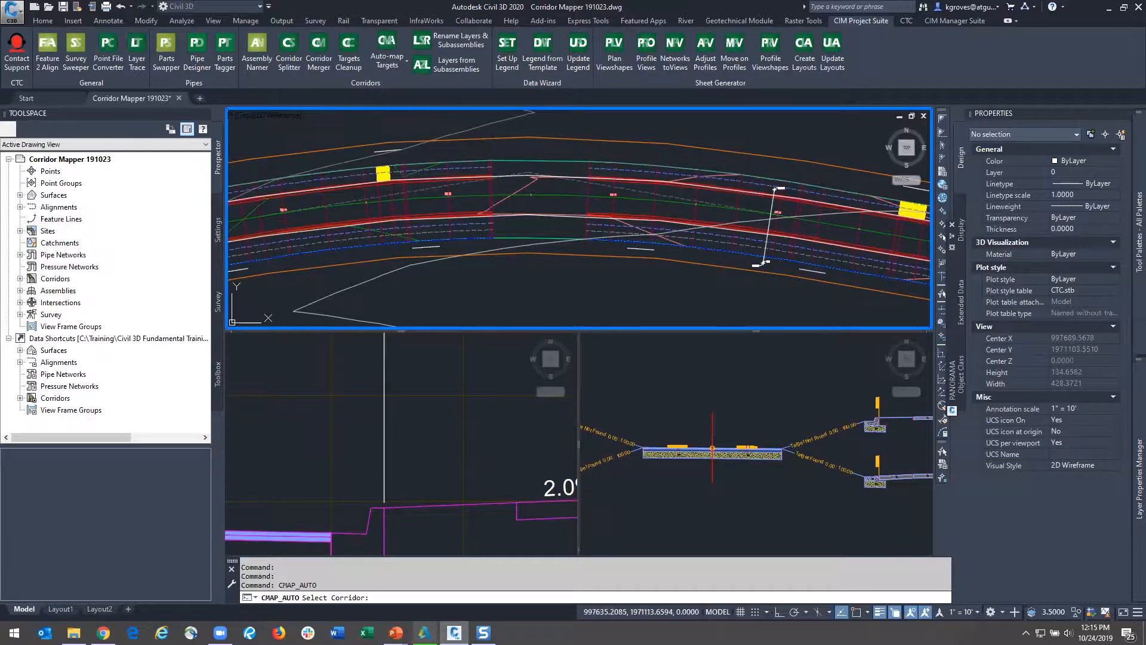
pyautogui.click(910, 342)
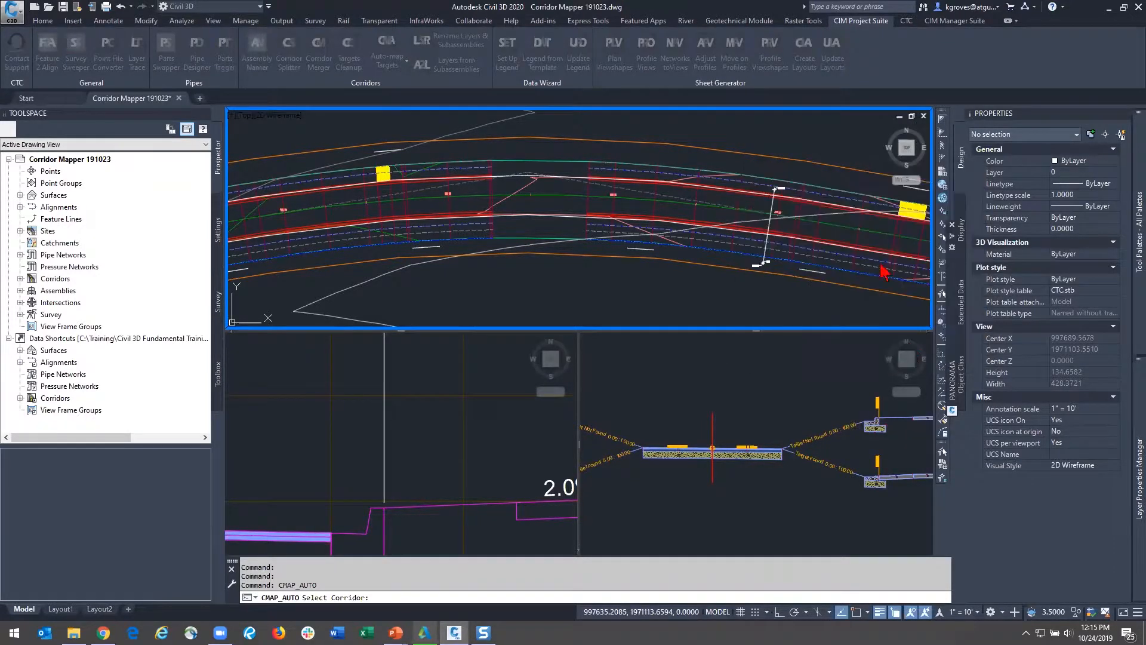
pyautogui.press('Return')
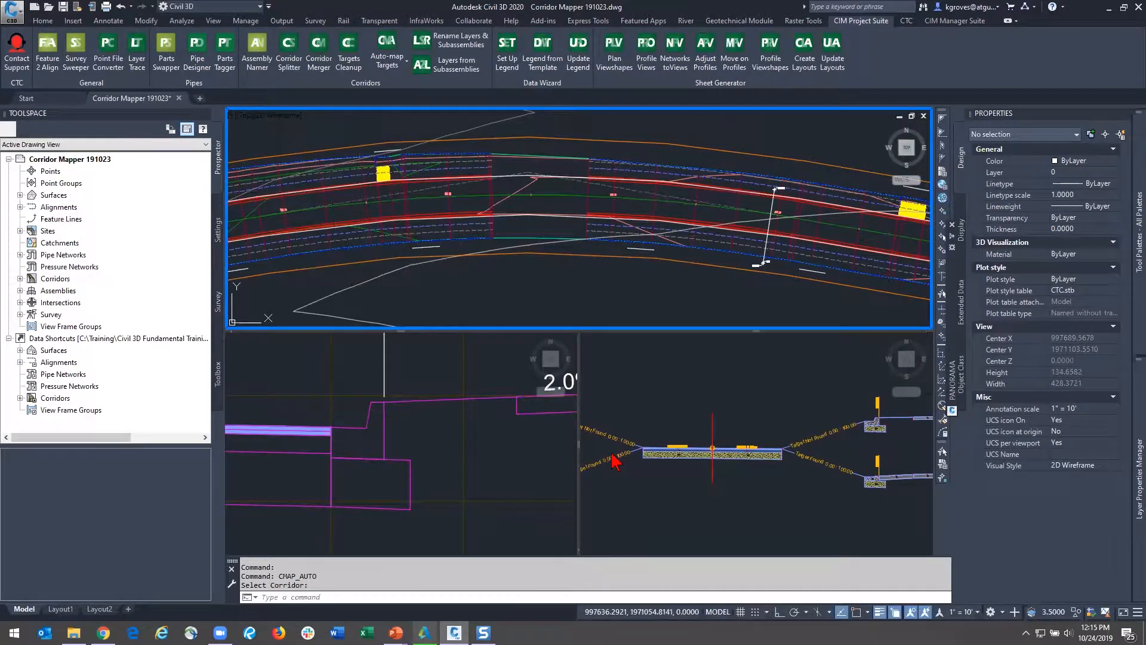
pyautogui.click(640, 405)
pyautogui.press('Escape')
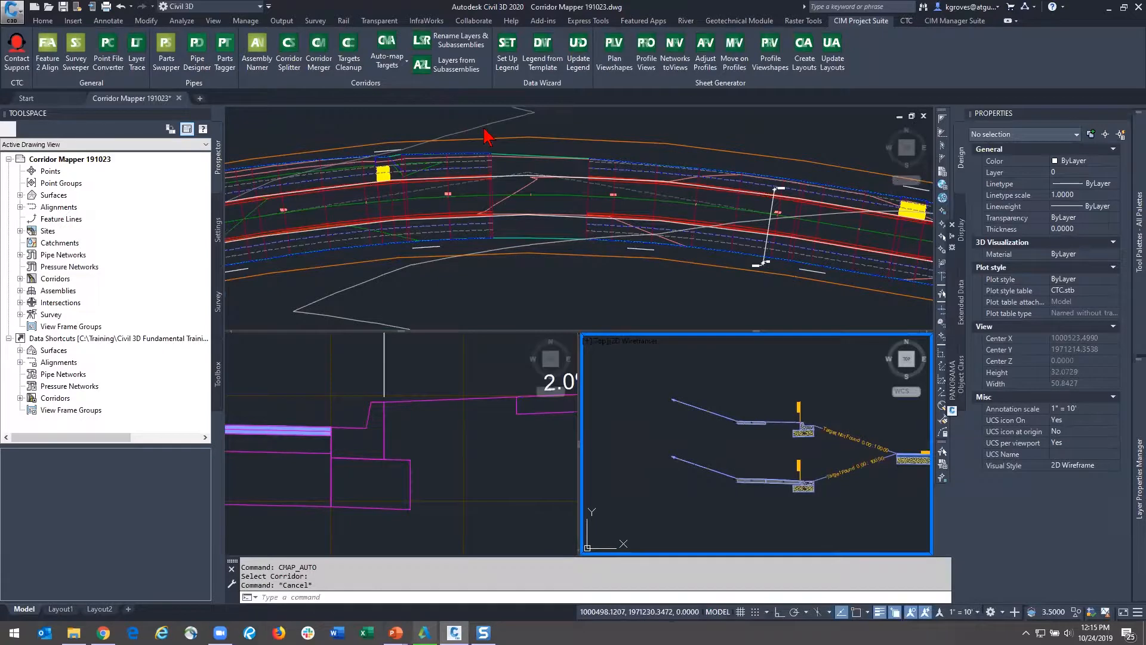
# Step: Select the existing-ground surface in plan and check its layer in the object properties
pyautogui.click(477, 125)
pyautogui.click(477, 124)
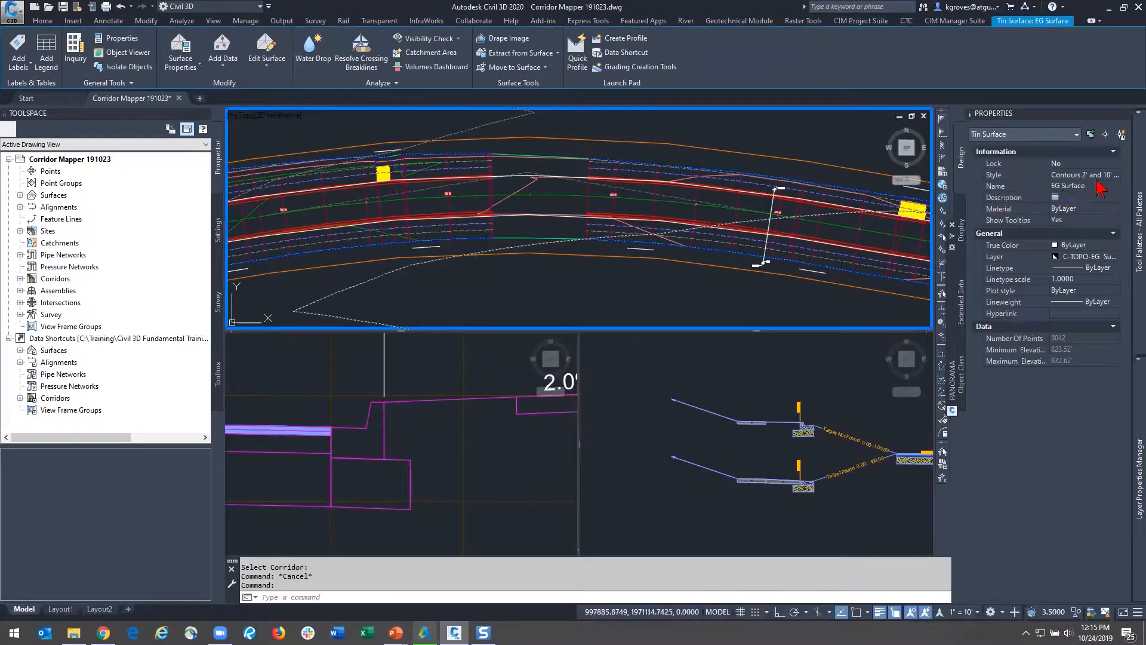
pyautogui.click(1077, 260)
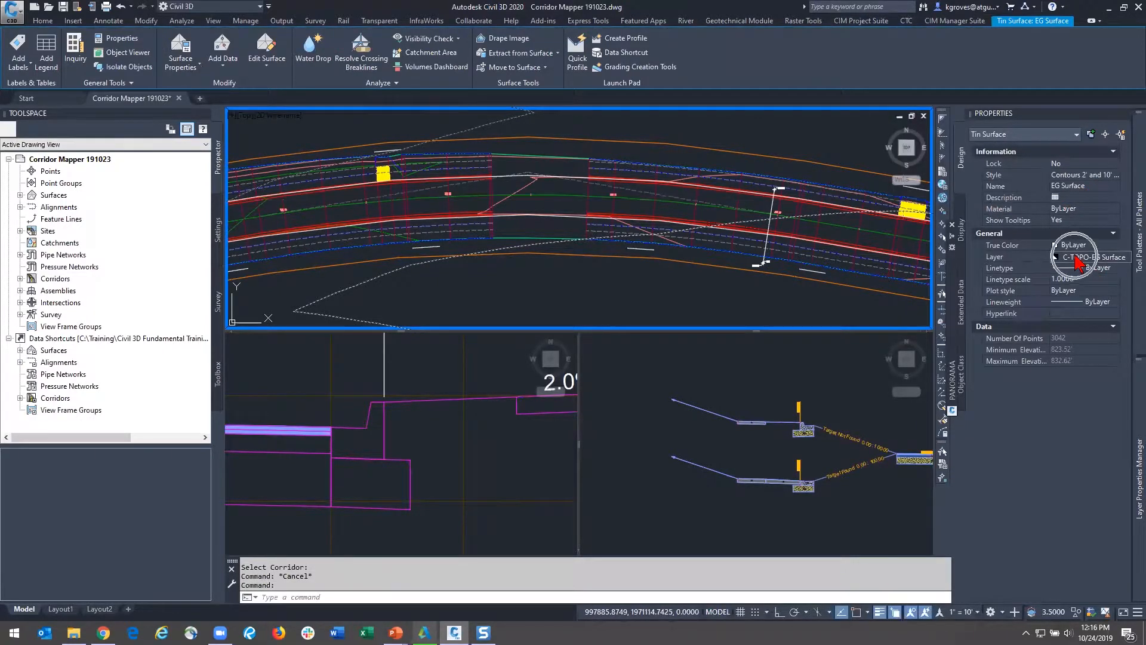
pyautogui.press('Escape')
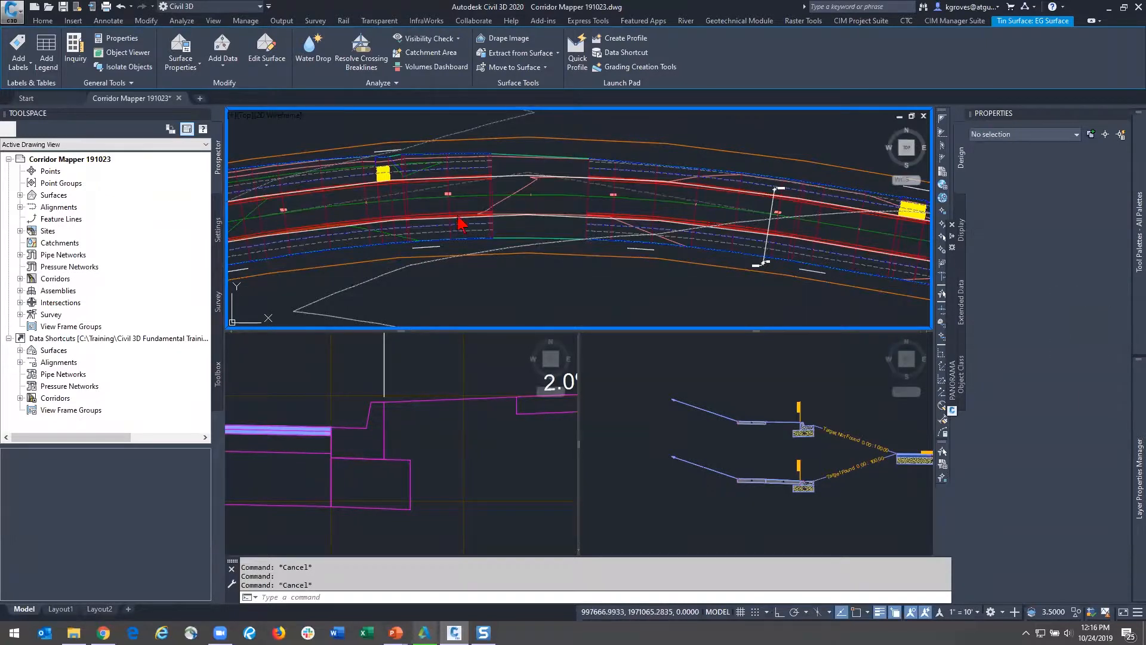
# Step: Examine the auto-mapped corridor in plan along its full length, including both ends and the driveway areas
pyautogui.click(459, 305)
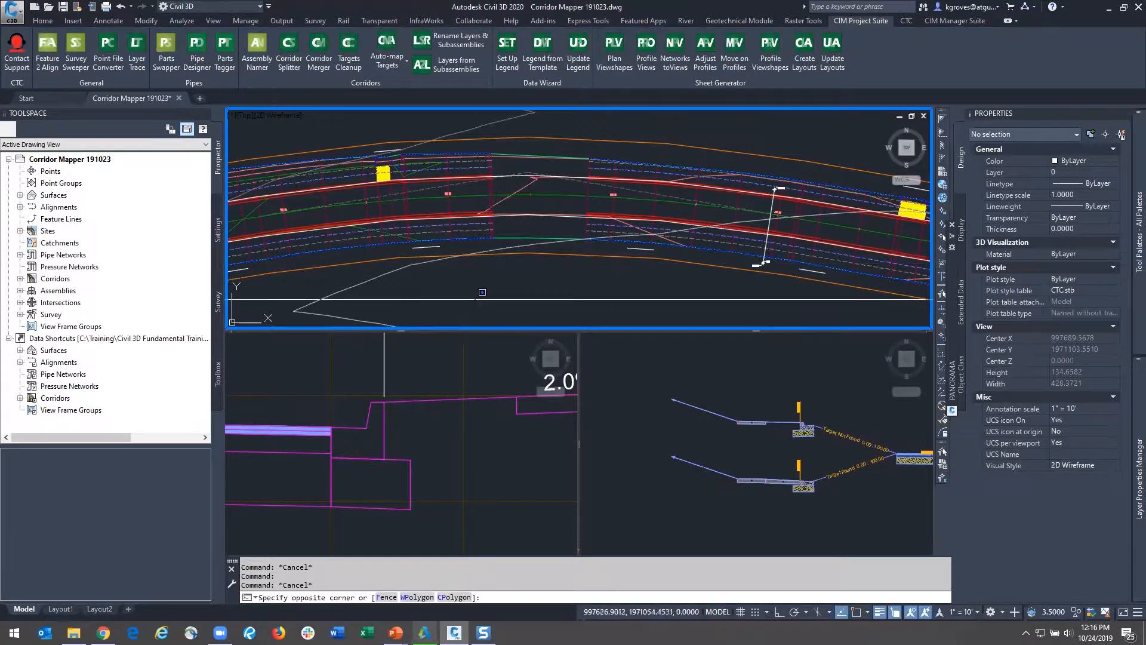
pyautogui.scroll(-2, 461, 306)
pyautogui.moveTo(463, 309); pyautogui.dragTo(802, 237, button='middle')
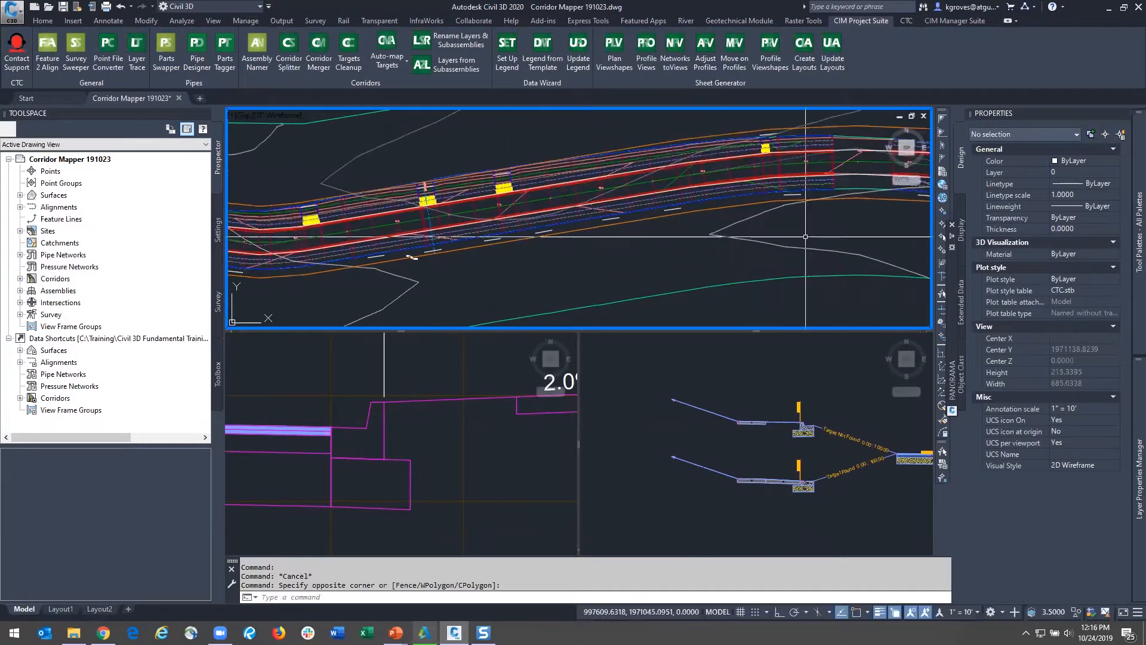
pyautogui.scroll(-2, 472, 259)
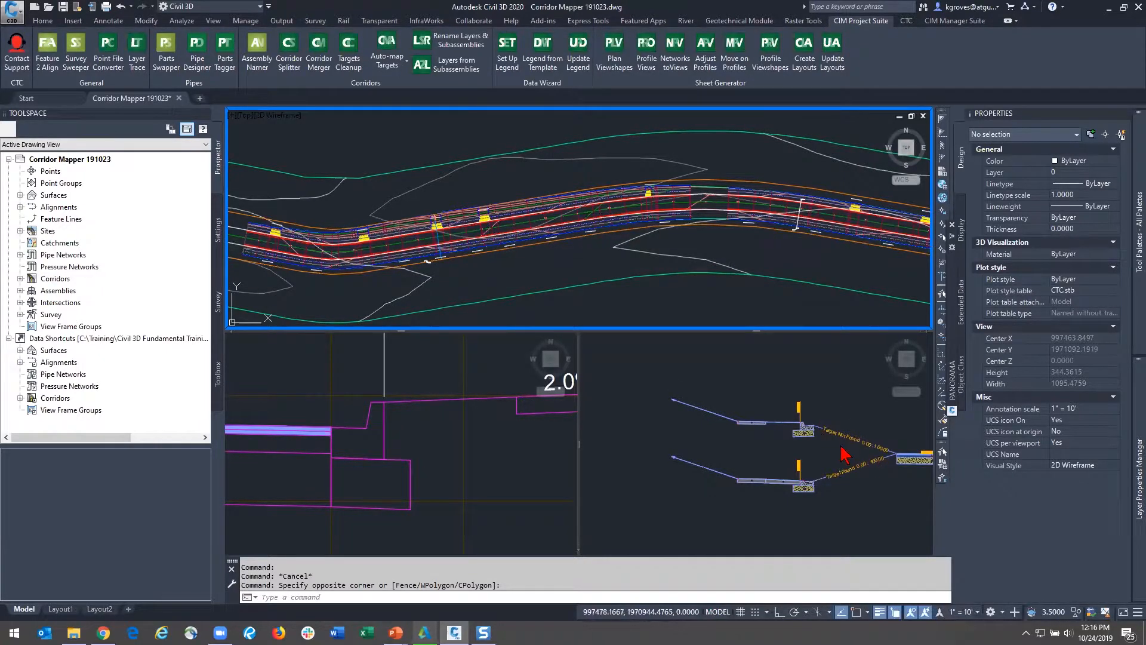
pyautogui.press('Escape')
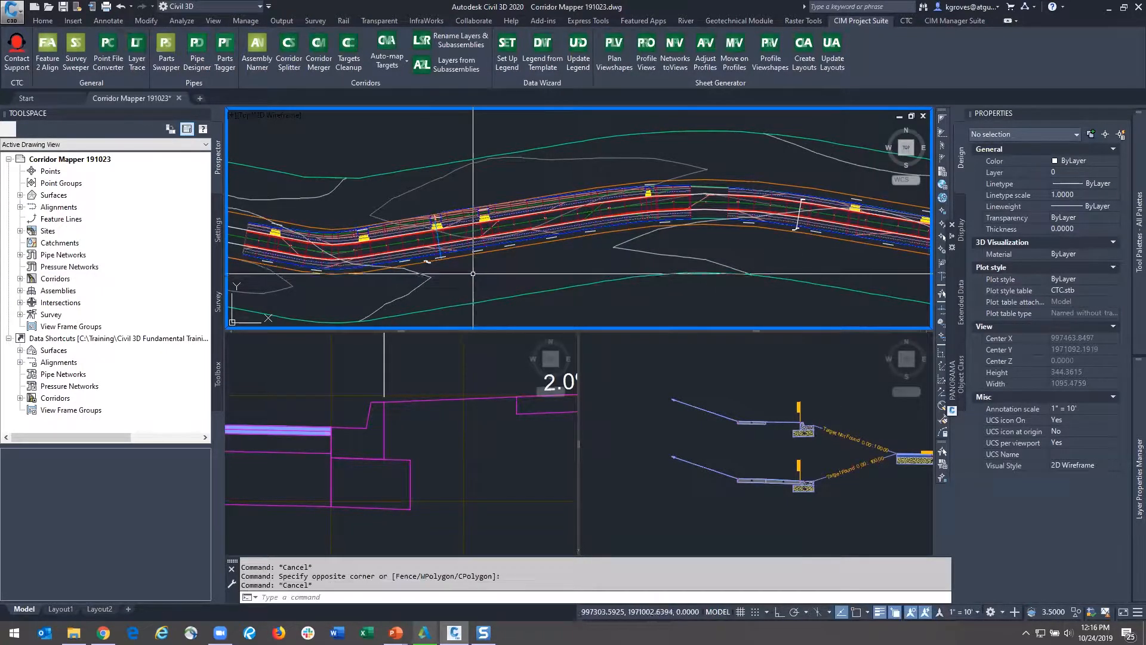
pyautogui.scroll(4, 381, 261)
pyautogui.scroll(-2, 363, 285)
pyautogui.moveTo(349, 285); pyautogui.dragTo(633, 282, button='middle')
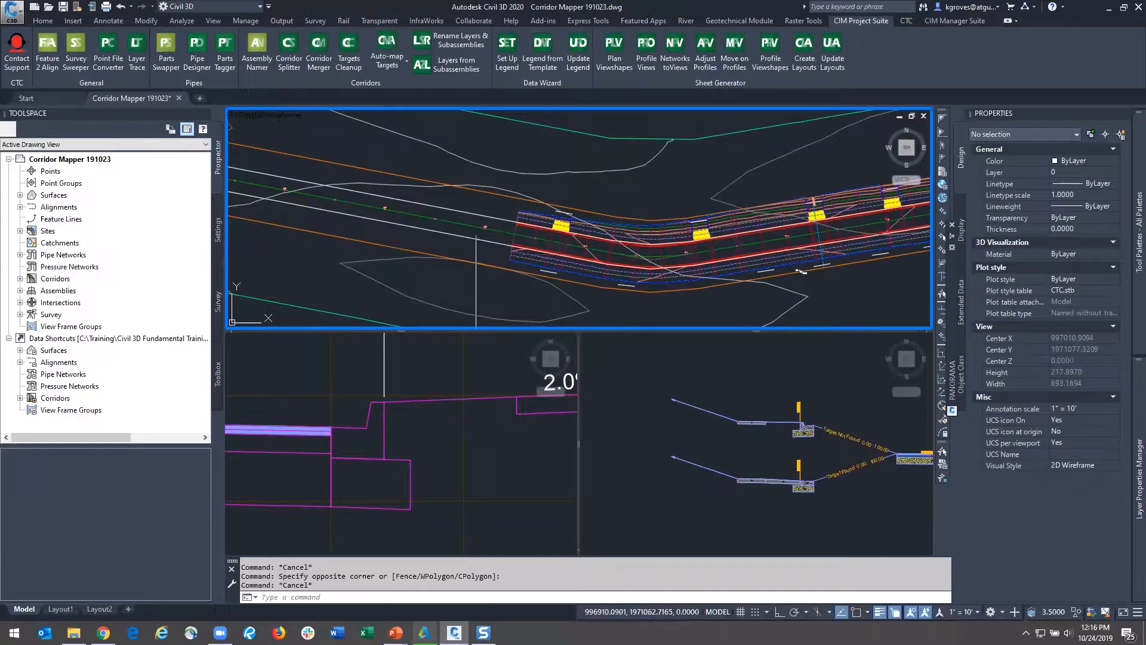
pyautogui.moveTo(680, 256); pyautogui.dragTo(197, 268, button='middle')
pyautogui.moveTo(762, 227)
pyautogui.mouseDown(button='middle')
pyautogui.moveTo(619, 228)
pyautogui.moveTo(404, 263)
pyautogui.mouseUp(button='middle')
pyautogui.moveTo(756, 301); pyautogui.dragTo(263, 157, button='middle')
pyautogui.moveTo(610, 194); pyautogui.dragTo(583, 194, button='middle')
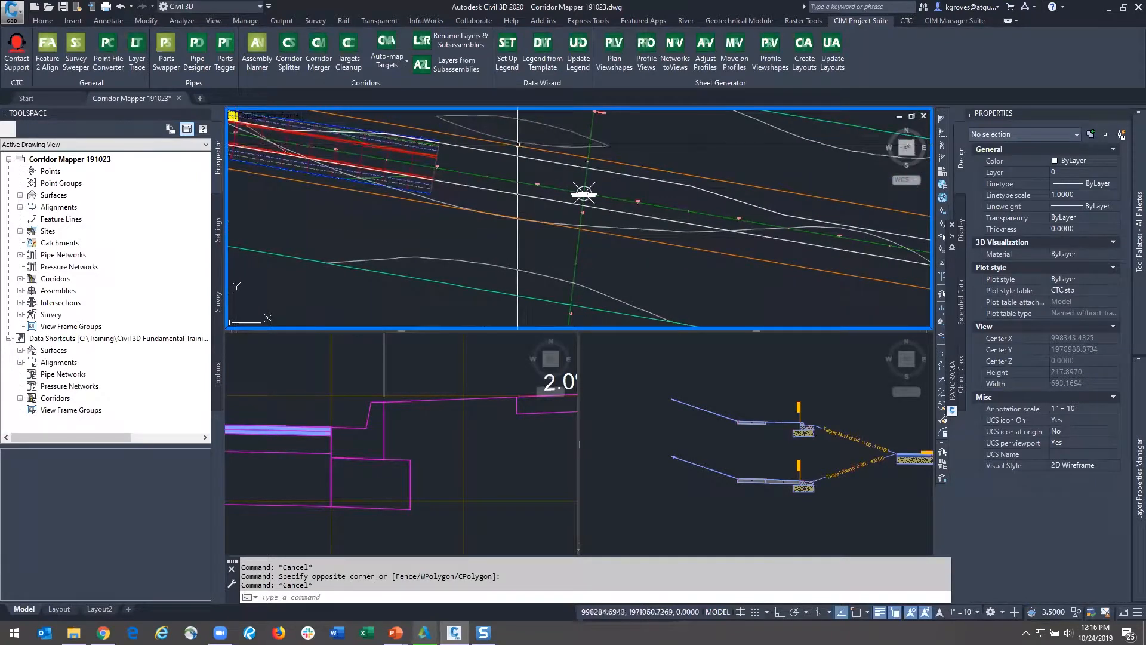
# Step: Inspect the properties of the ROW offset alignment and list the drawing's offset alignments
pyautogui.click(637, 174)
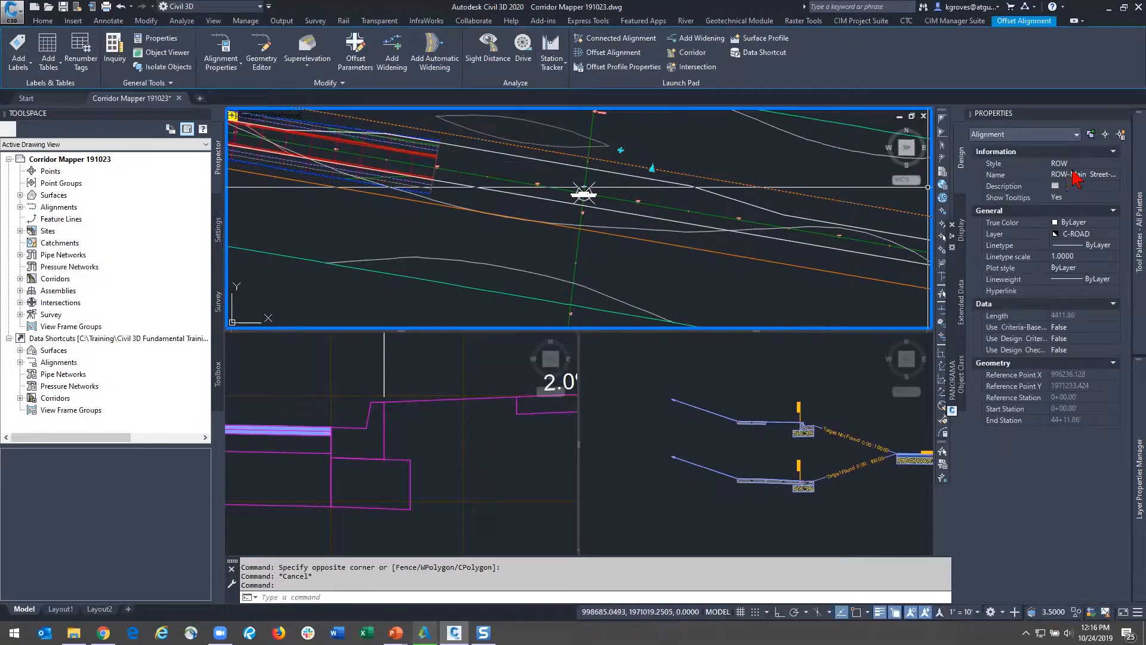
pyautogui.click(19, 207)
pyautogui.click(36, 220)
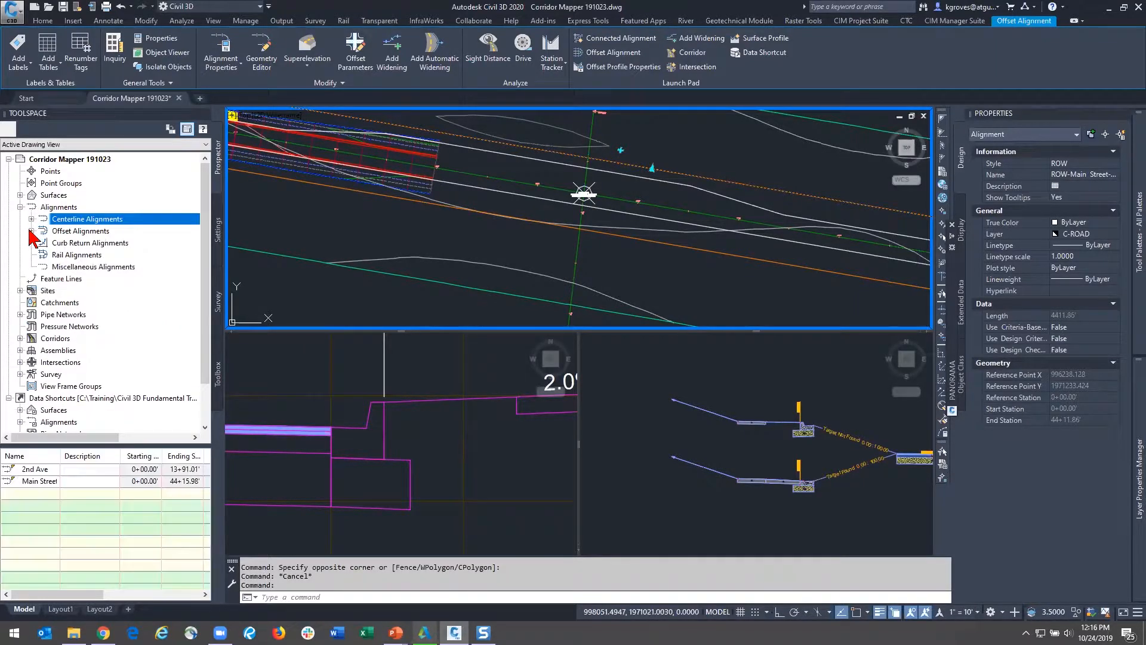
pyautogui.click(31, 231)
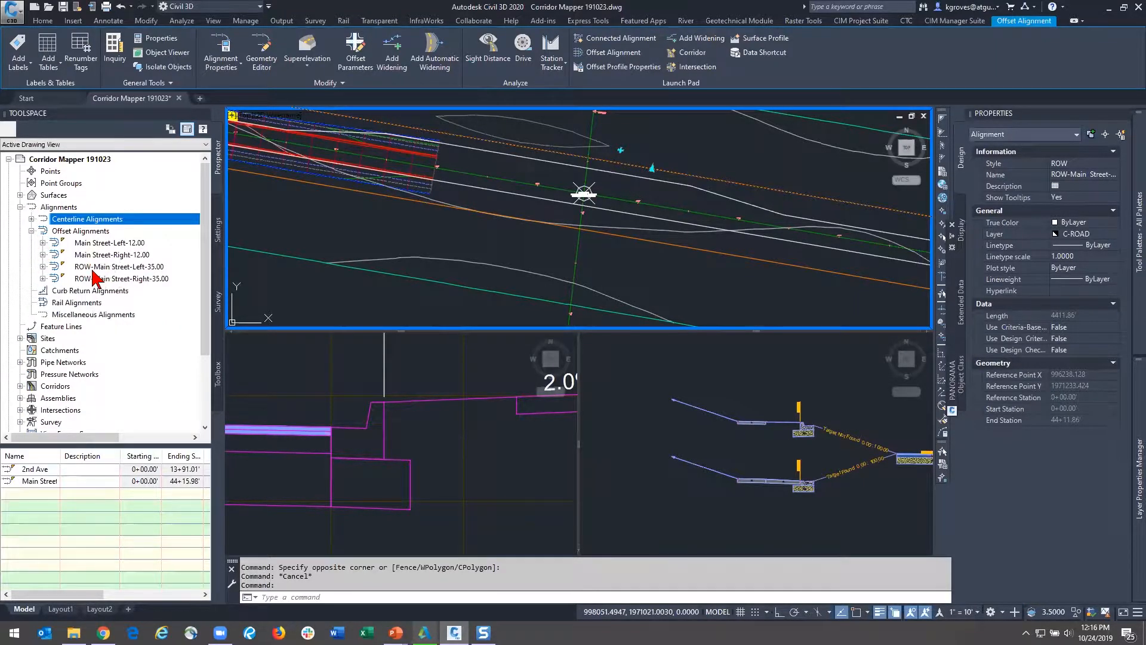
pyautogui.click(112, 243)
pyautogui.press('Escape')
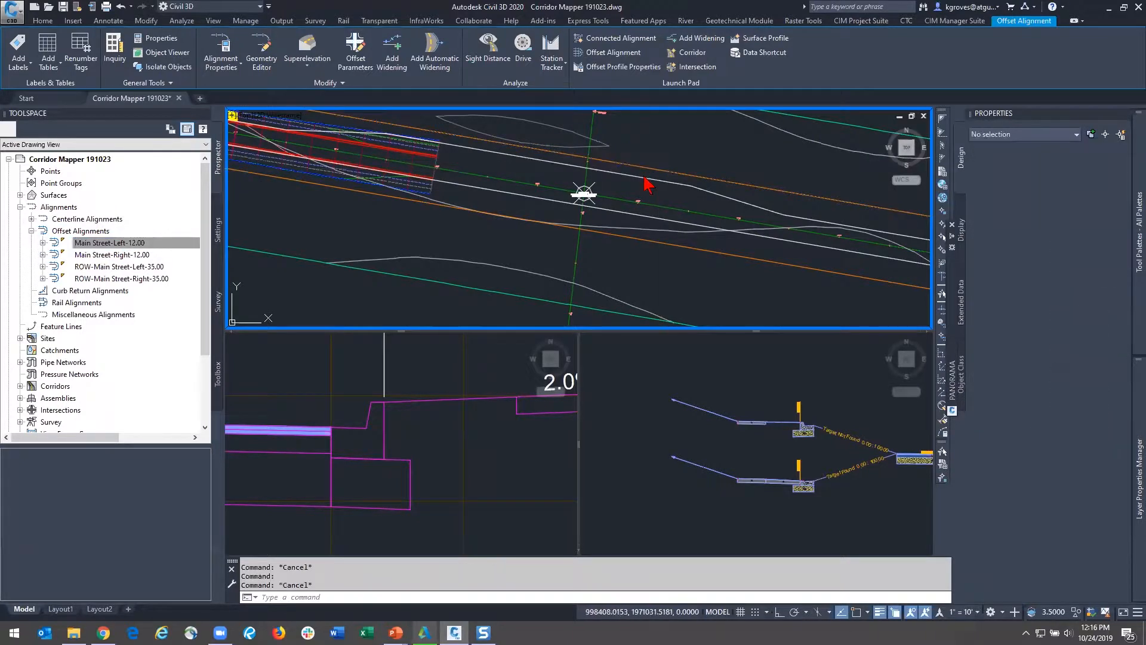
# Step: Inspect the Main Street-Left-12.00 alignment in plan and view its profiles and those of ROW-Main Street-Right-35.00
pyautogui.click(645, 178)
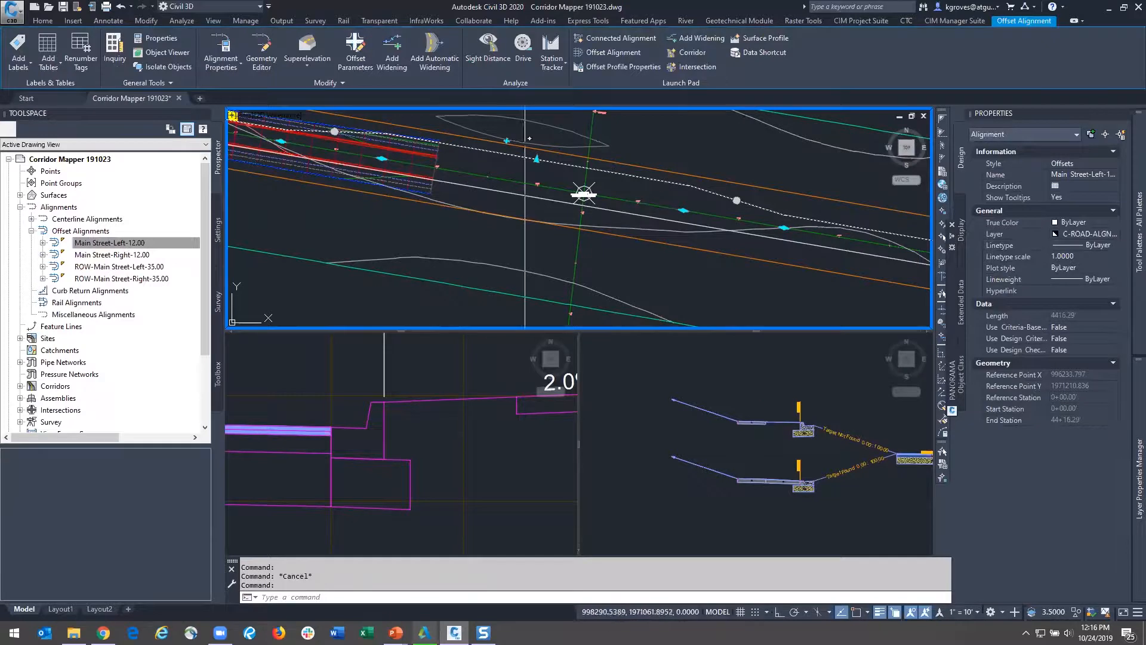
pyautogui.moveTo(275, 180); pyautogui.dragTo(414, 228, button='middle')
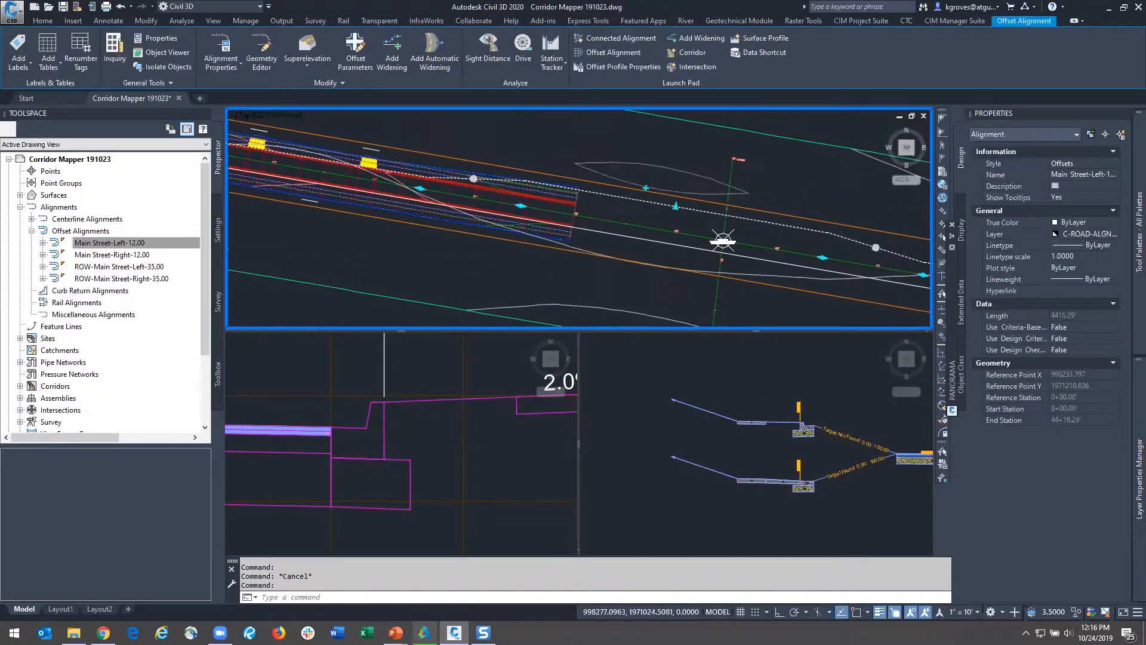
pyautogui.click(43, 242)
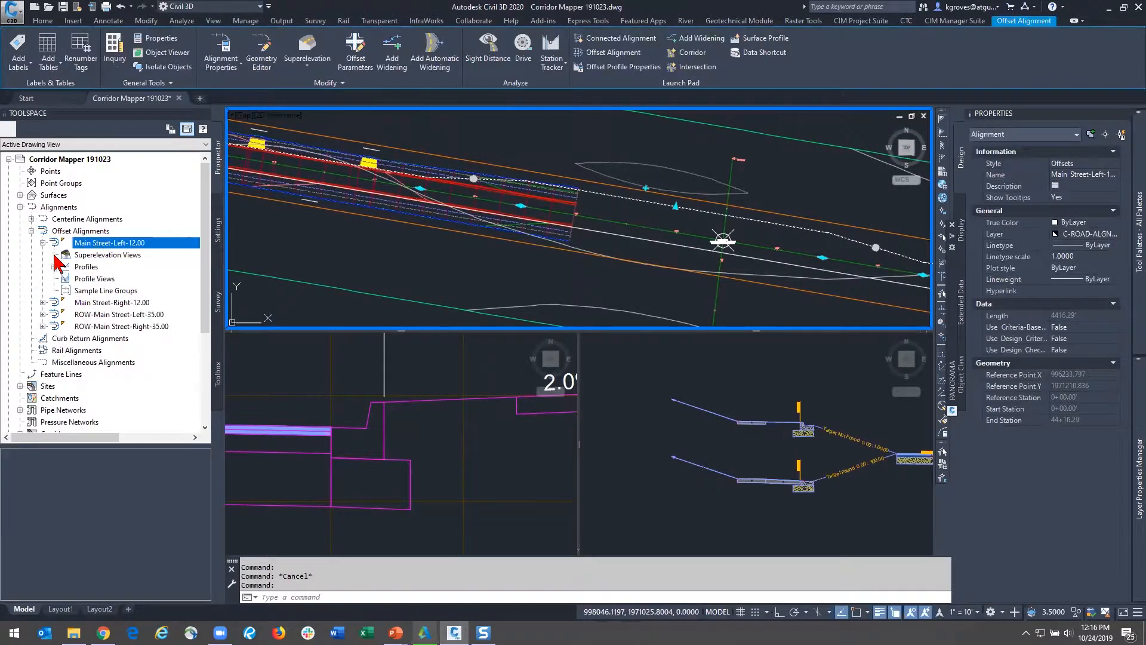
pyautogui.click(54, 266)
pyautogui.click(42, 326)
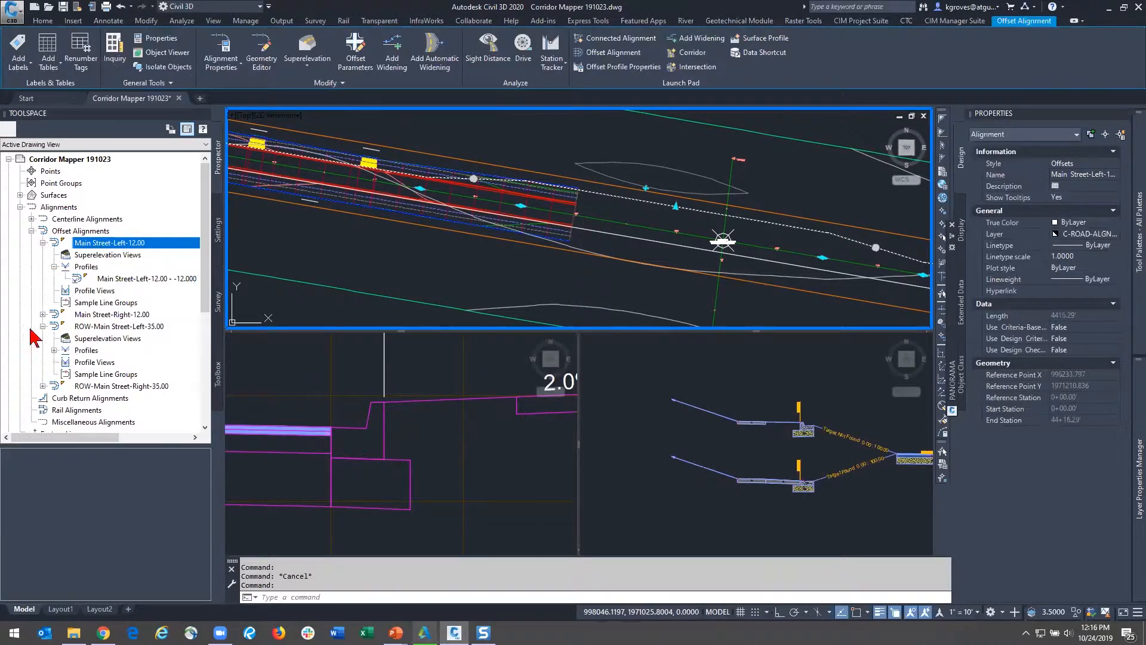
pyautogui.click(42, 327)
pyautogui.click(42, 338)
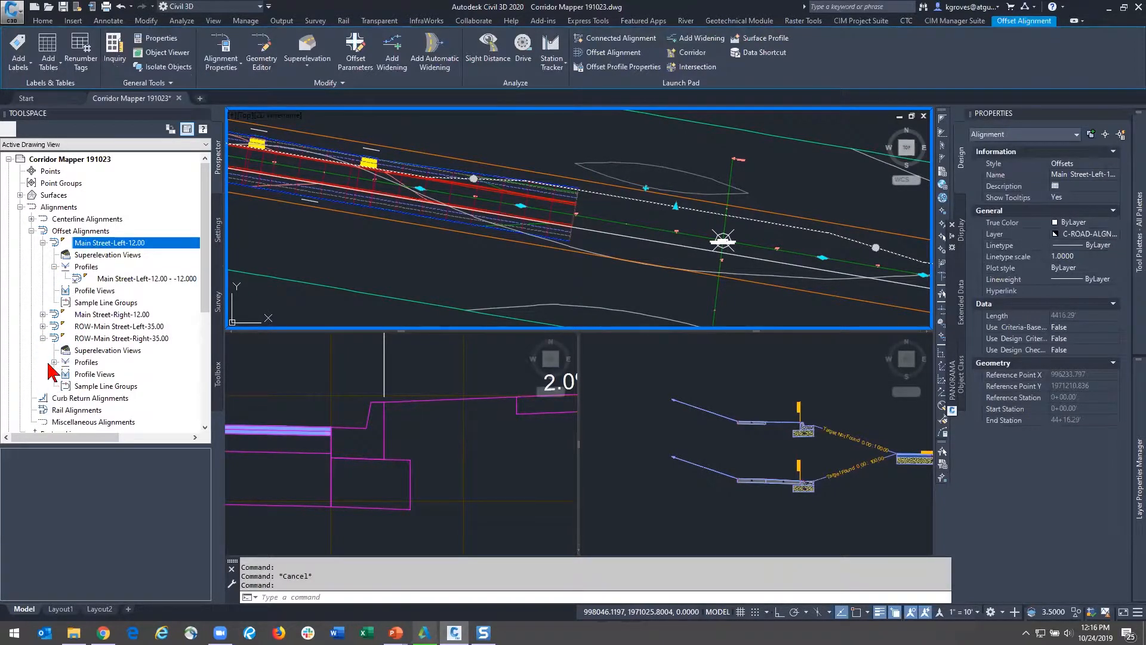
pyautogui.click(54, 363)
pyautogui.click(126, 375)
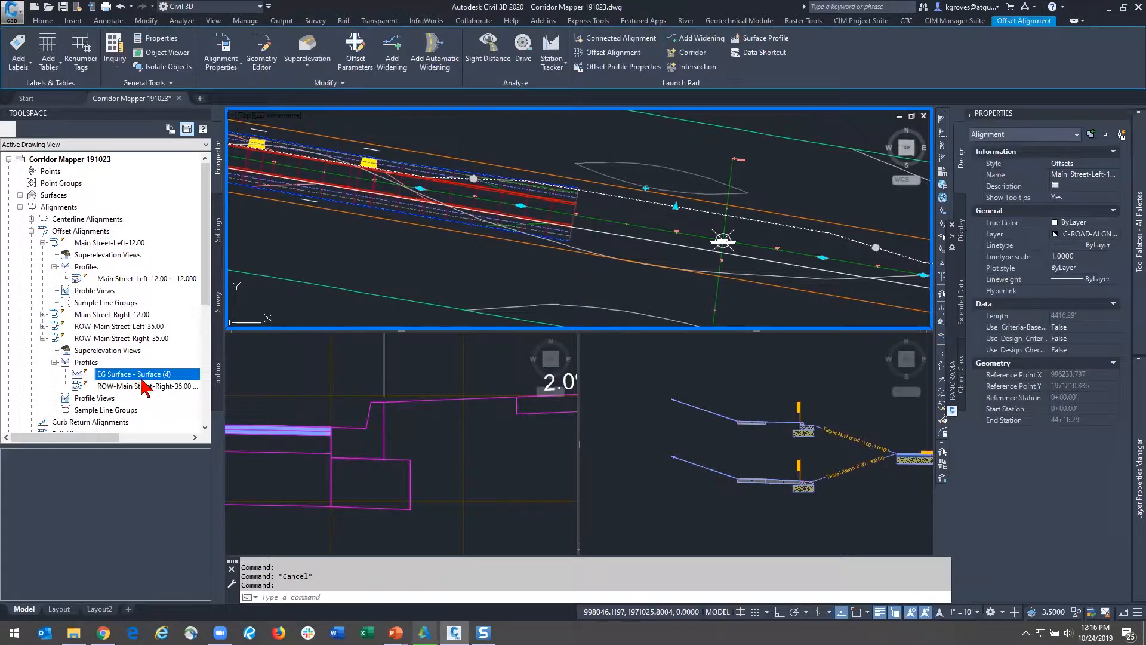
pyautogui.press('Escape')
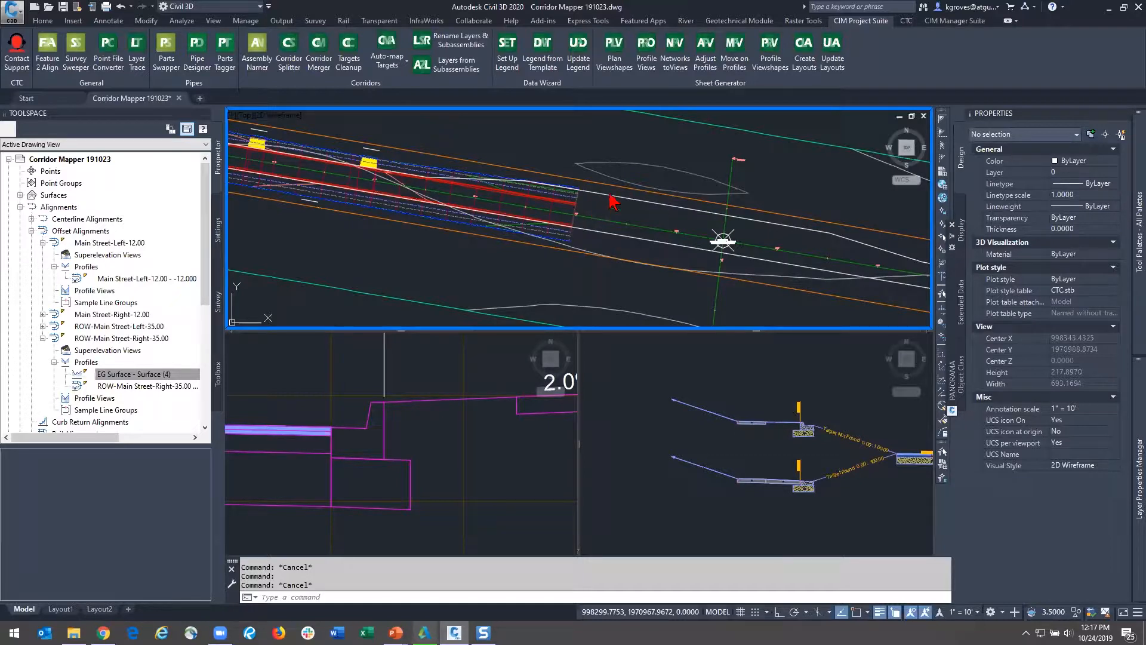
# Step: Select a driveway target polyline on the corridor's right side and check its layer
pyautogui.click(612, 212)
pyautogui.press('Escape')
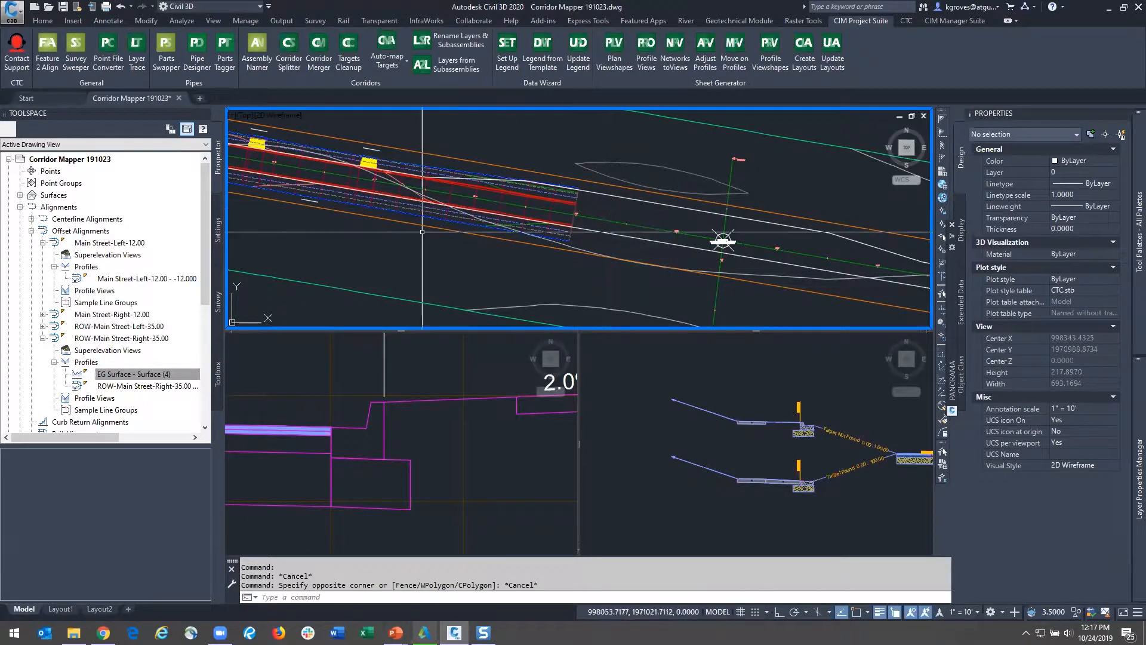
pyautogui.scroll(-2, 421, 227)
pyautogui.scroll(4, 354, 208)
pyautogui.click(353, 225)
pyautogui.click(338, 221)
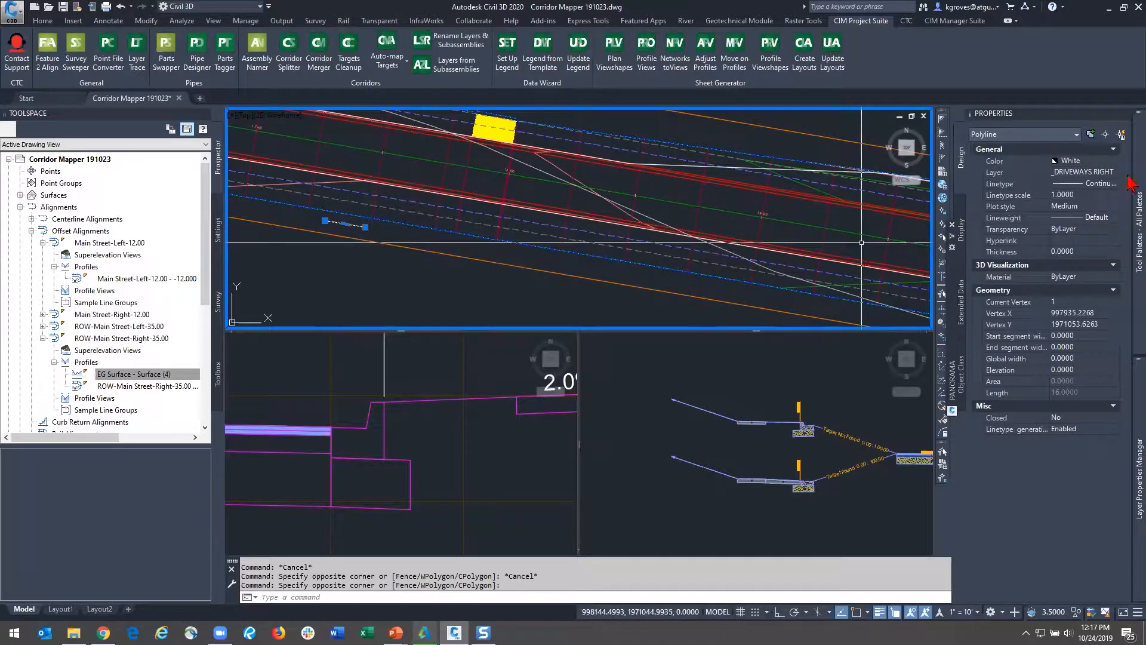
pyautogui.press('Escape')
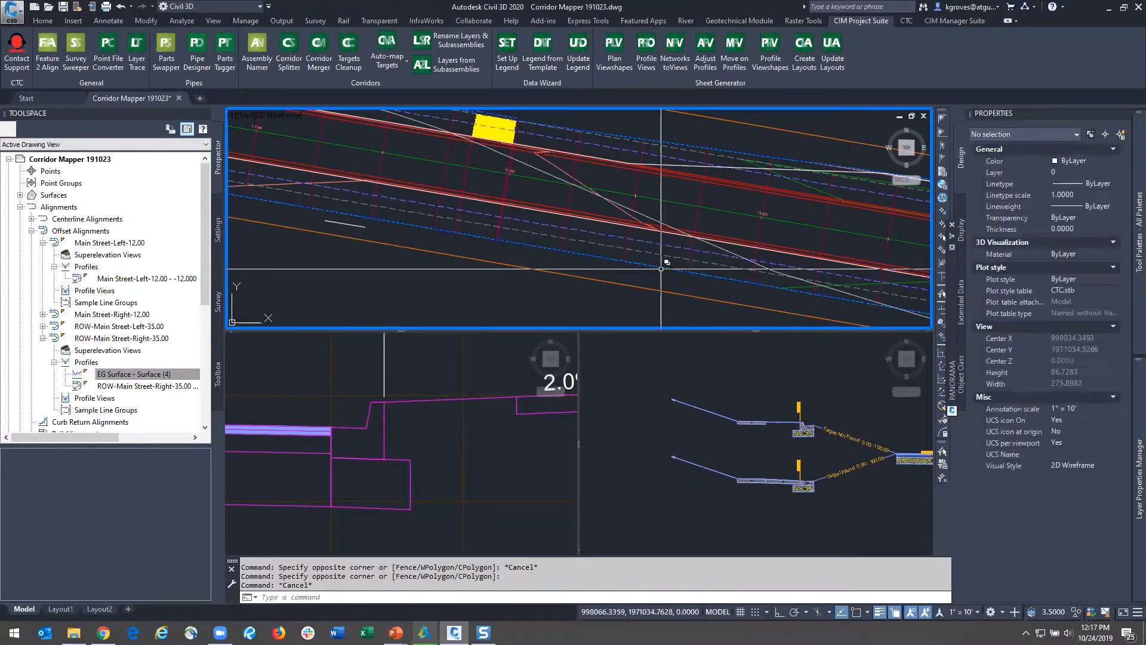
# Step: Select the left offset, centerline and ROW alignments together and compare their layer property
pyautogui.scroll(-3, 641, 275)
pyautogui.moveTo(714, 298); pyautogui.dragTo(477, 225, button='middle')
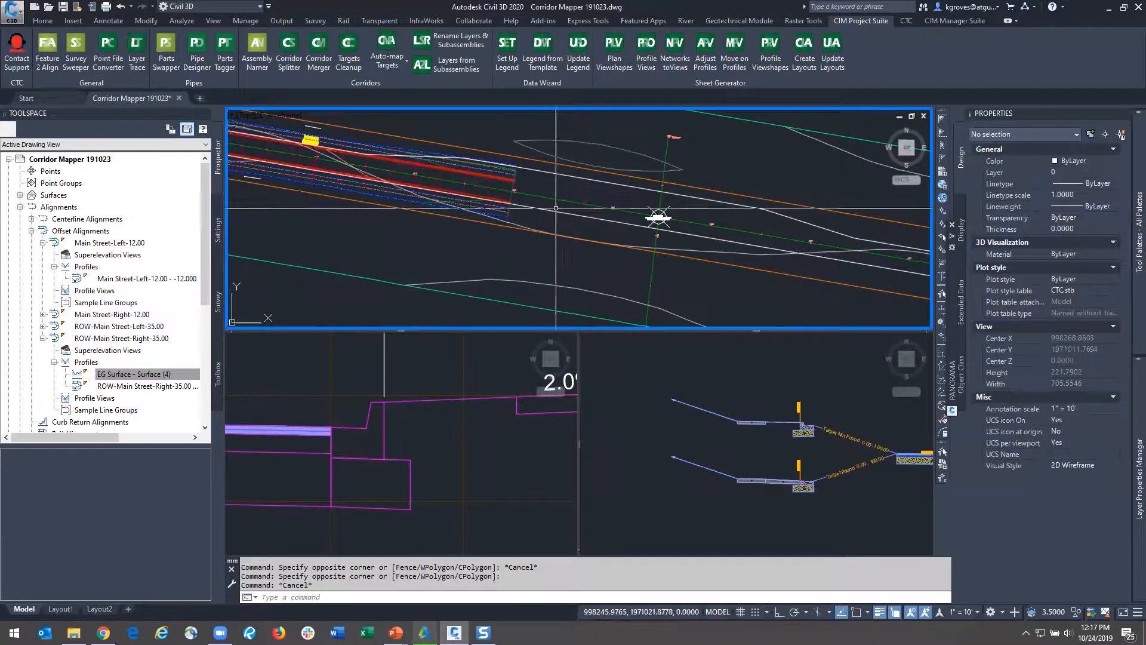
pyautogui.click(573, 174)
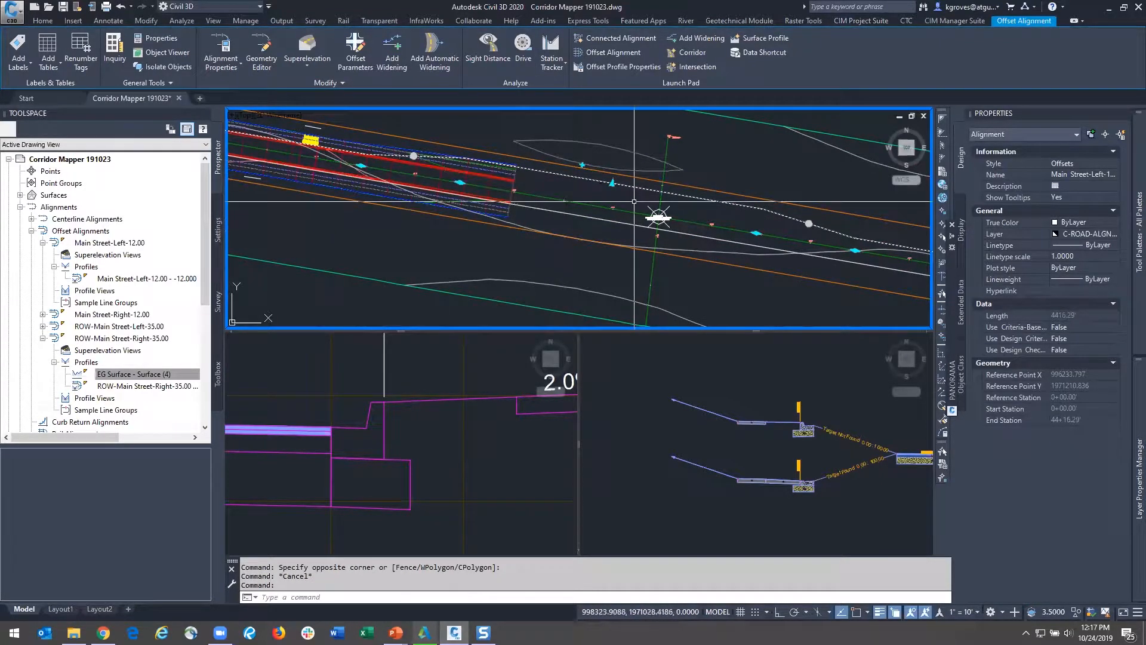
pyautogui.click(588, 206)
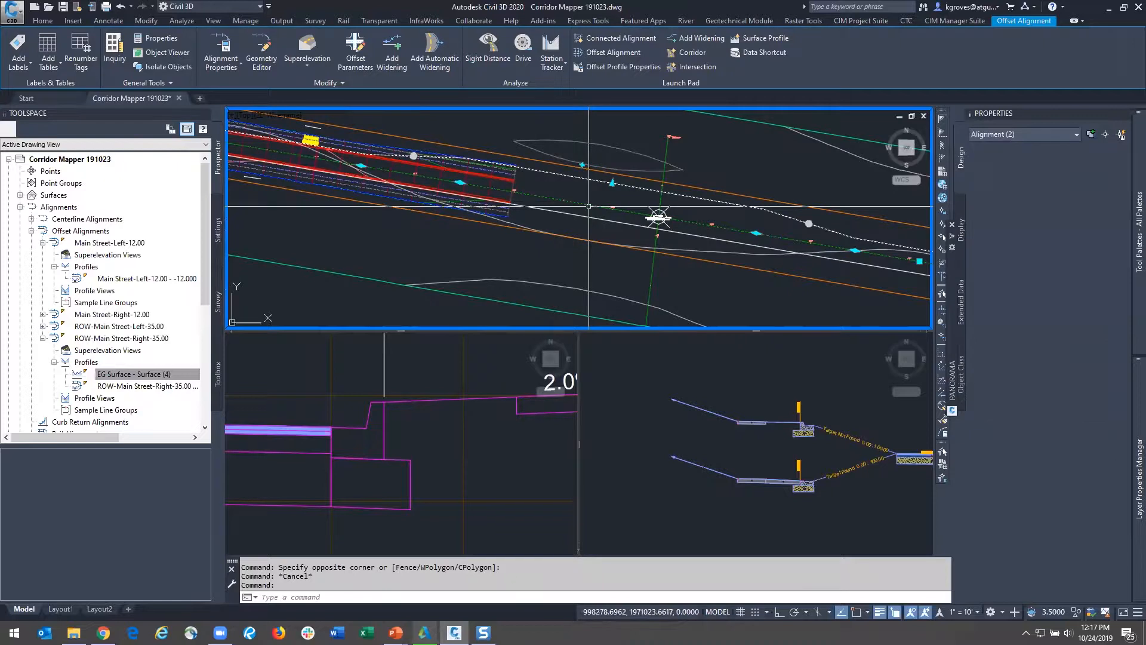
pyautogui.click(647, 179)
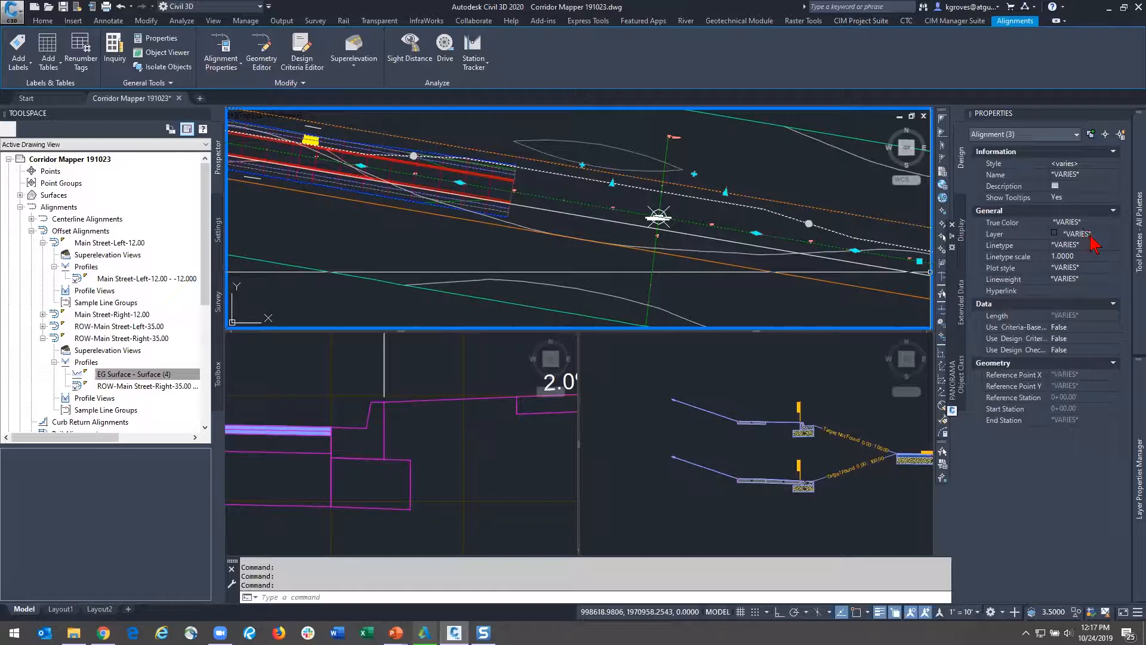
pyautogui.press('Escape')
# Step: Review the default object layers in the drawing settings, including Alignment, and check the layer of the Main Street centerline alignment
pyautogui.click(218, 226)
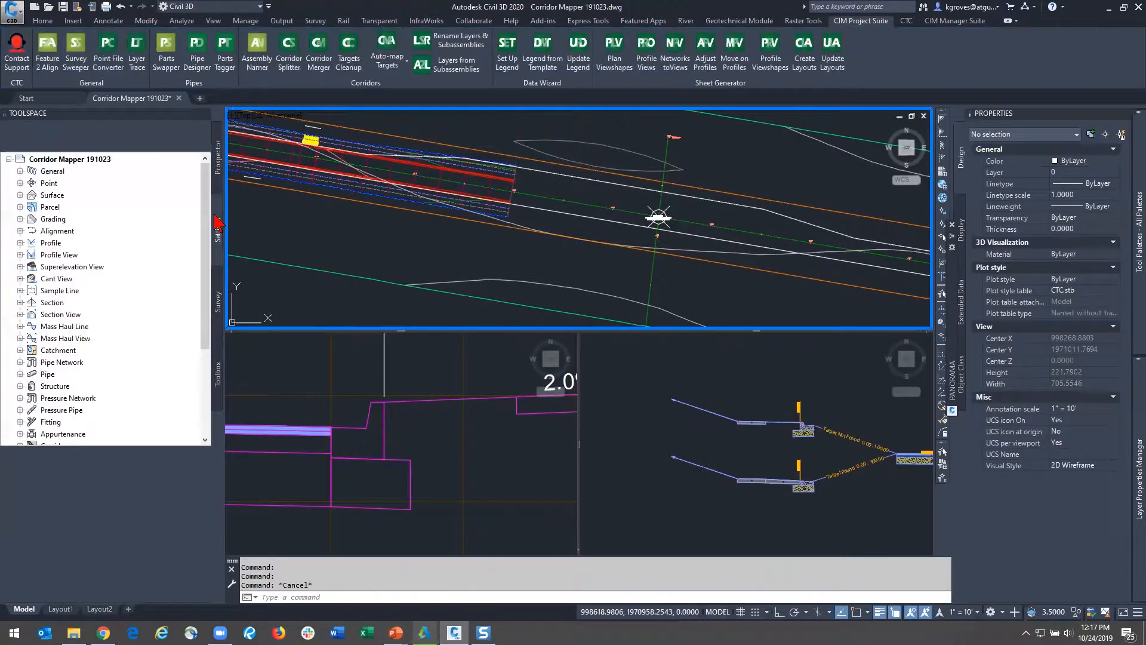
pyautogui.rightClick(91, 160)
pyautogui.click(126, 171)
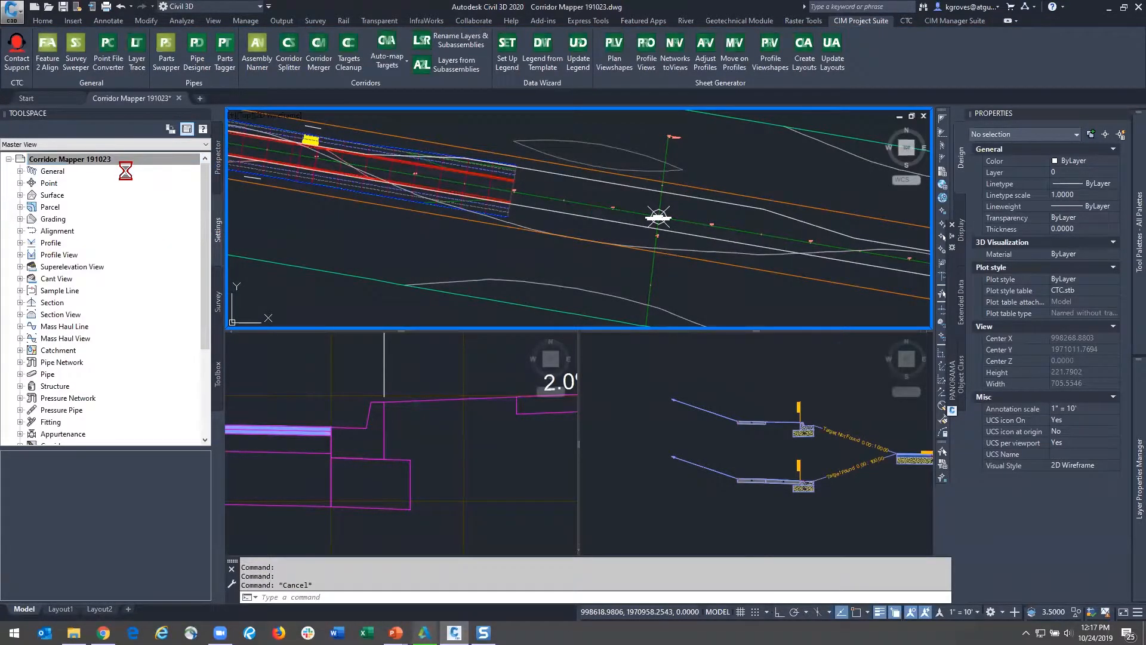
pyautogui.click(432, 161)
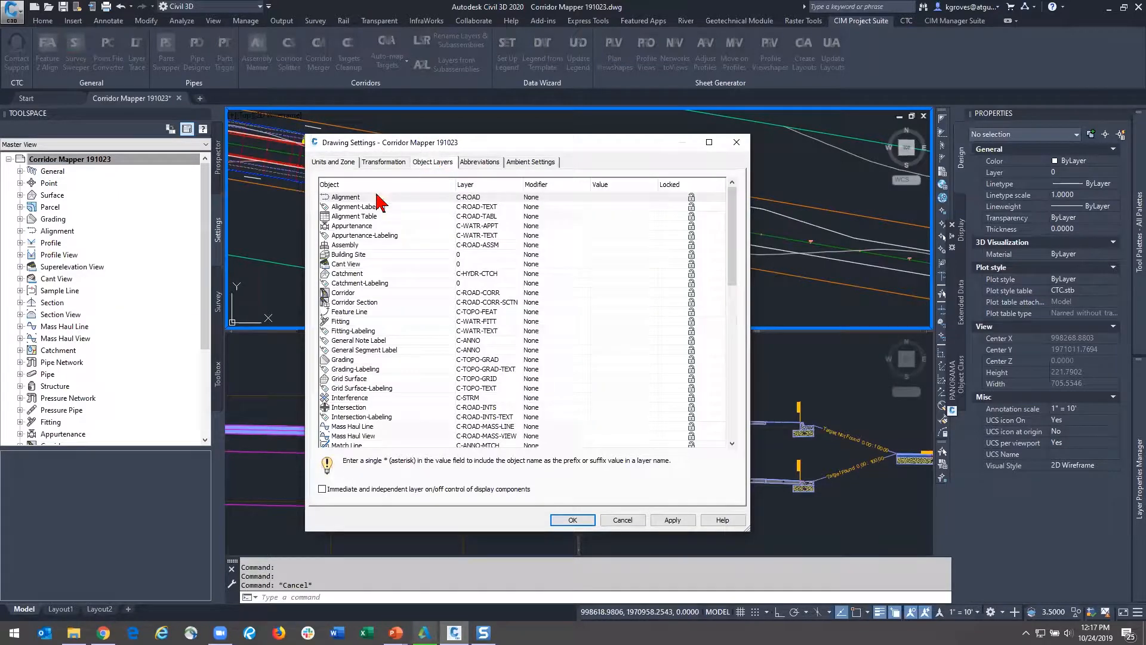
pyautogui.click(376, 198)
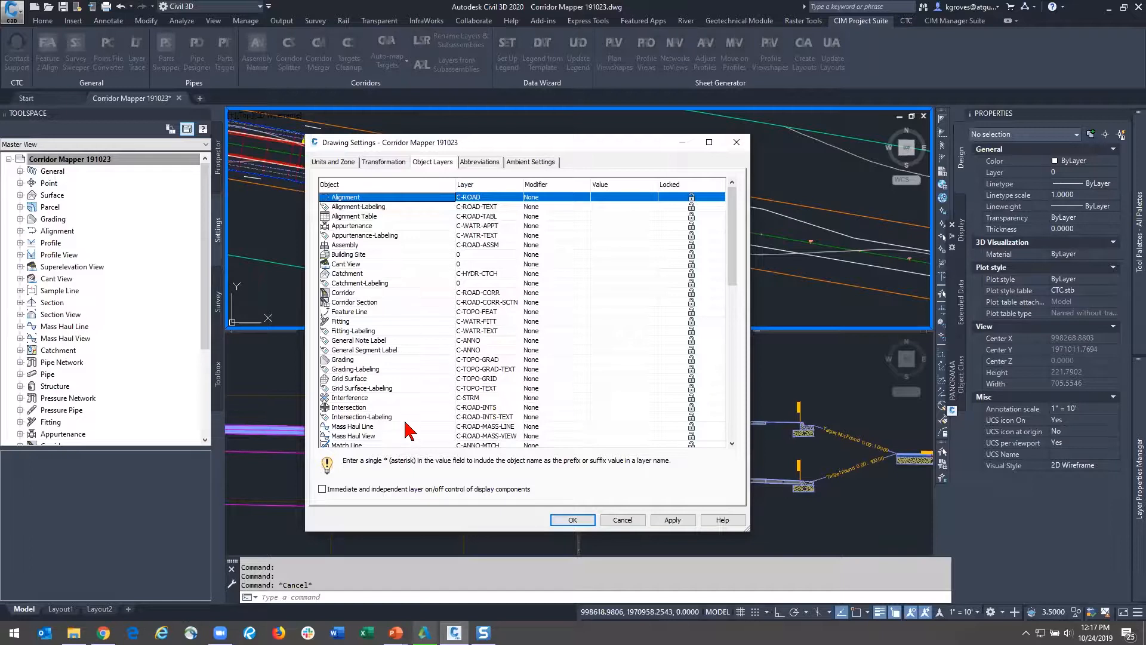
pyautogui.scroll(-12, 410, 430)
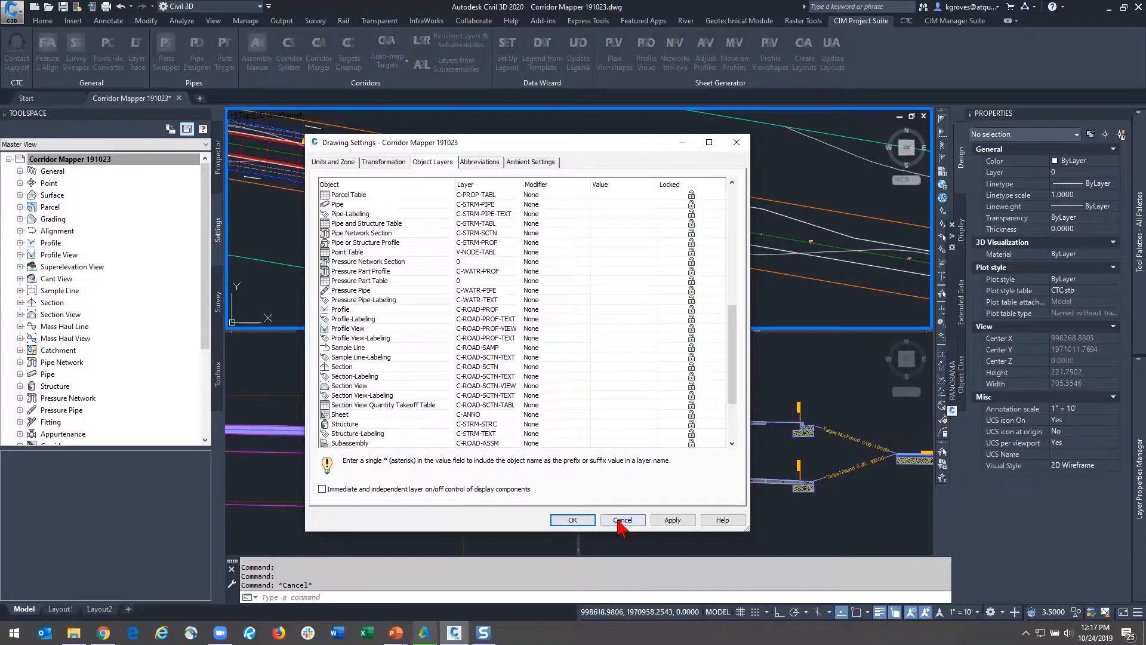
pyautogui.click(620, 520)
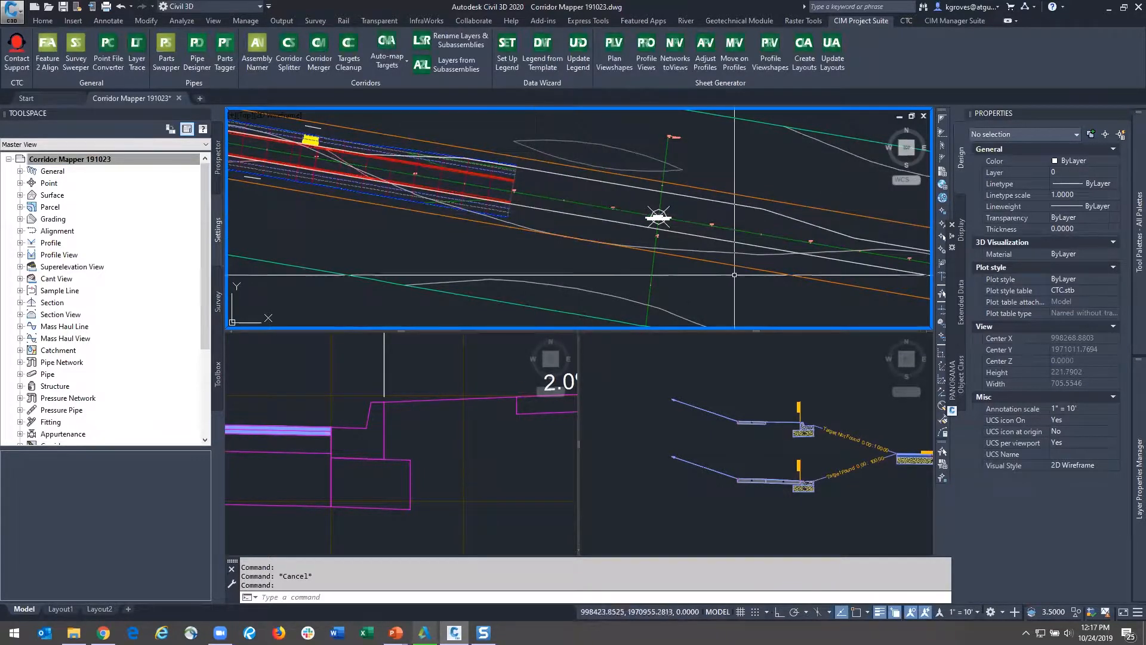
pyautogui.click(551, 198)
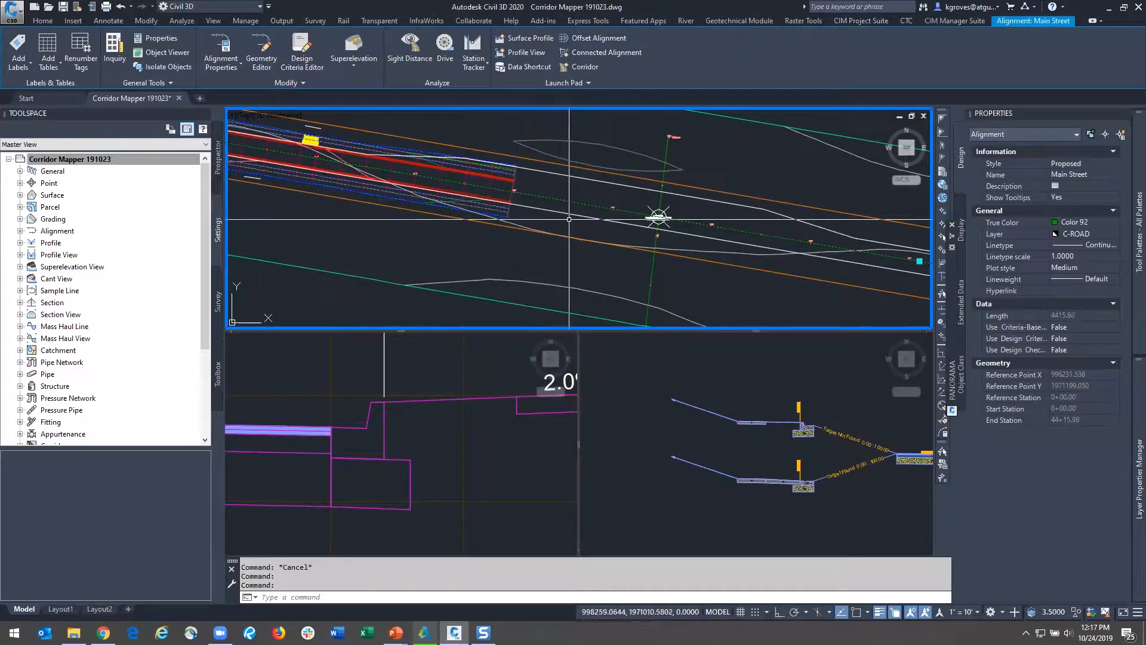
pyautogui.press('Escape')
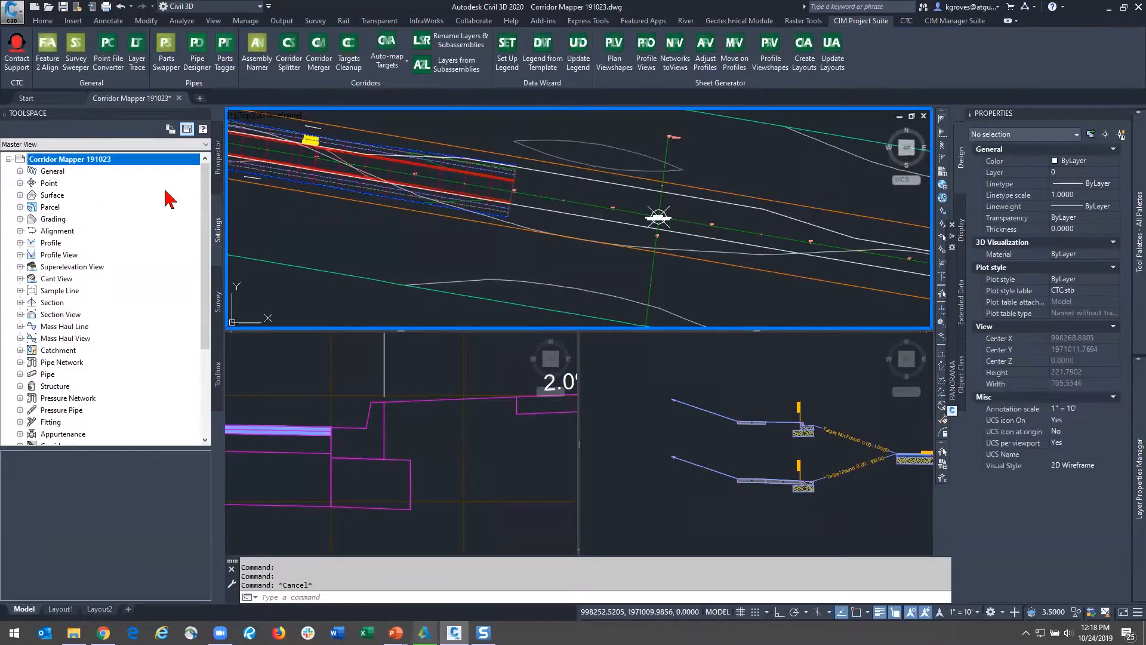
# Step: List the drawing's alignment styles and look over Intersection Basic, Offsets, Proposed and ROW
pyautogui.click(19, 230)
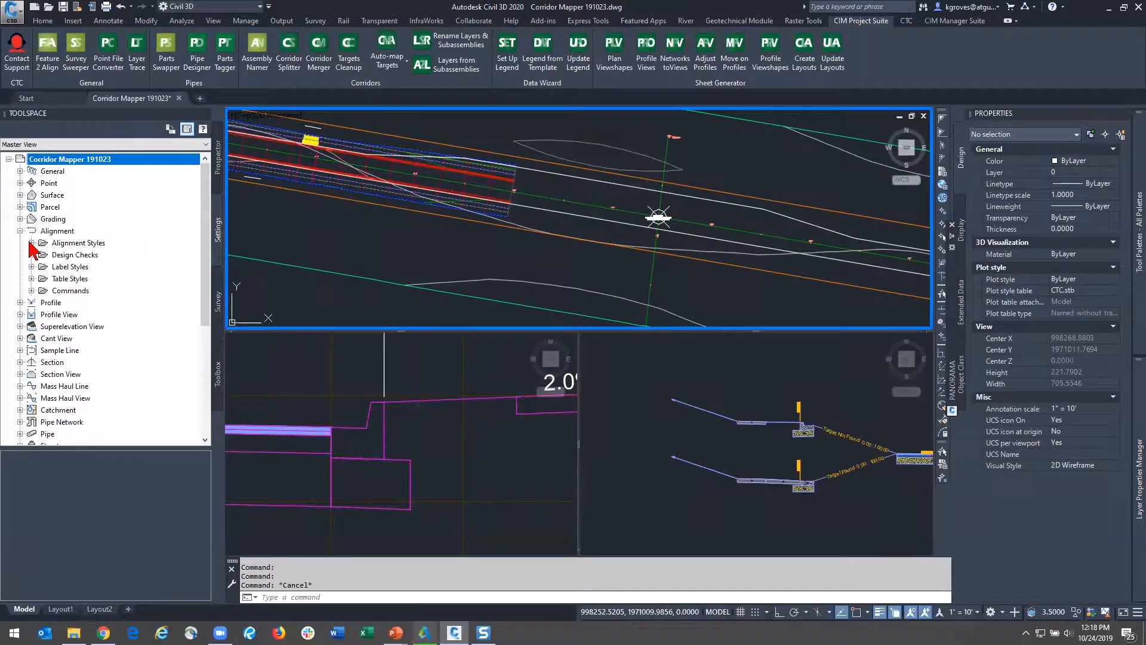
pyautogui.click(31, 242)
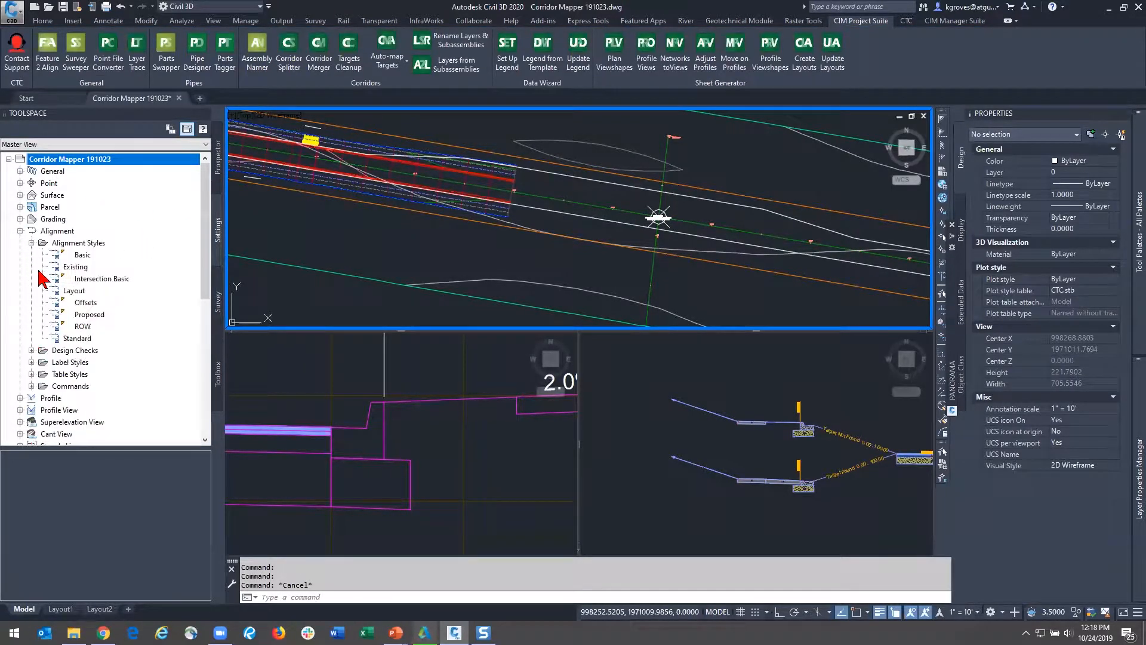
pyautogui.click(83, 326)
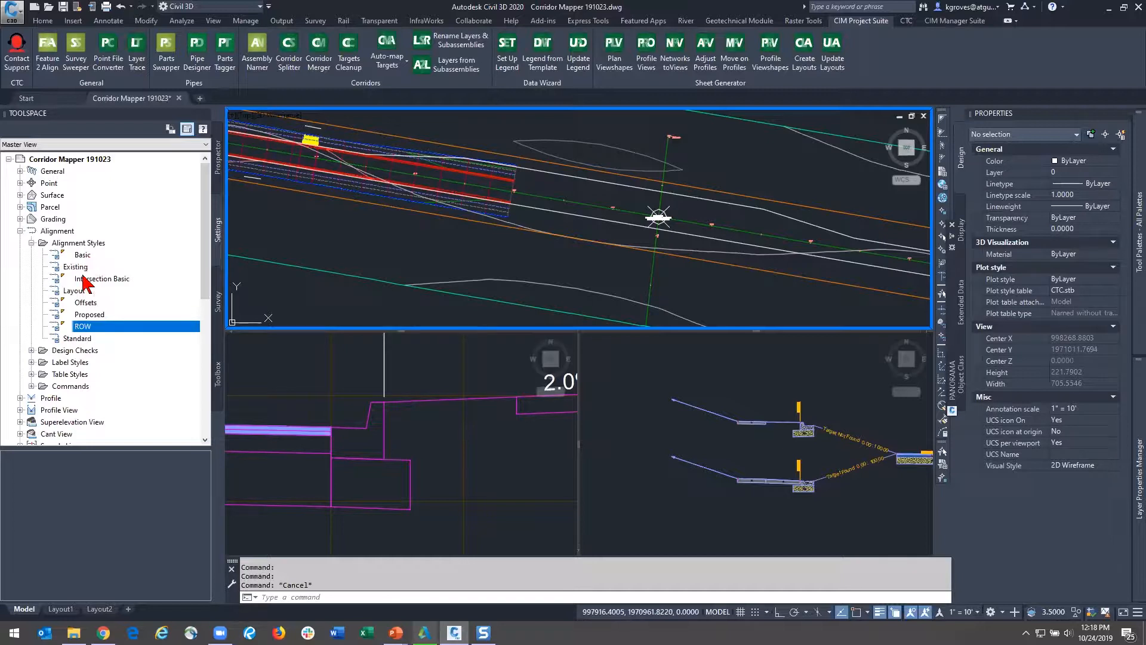
pyautogui.click(102, 317)
pyautogui.click(108, 304)
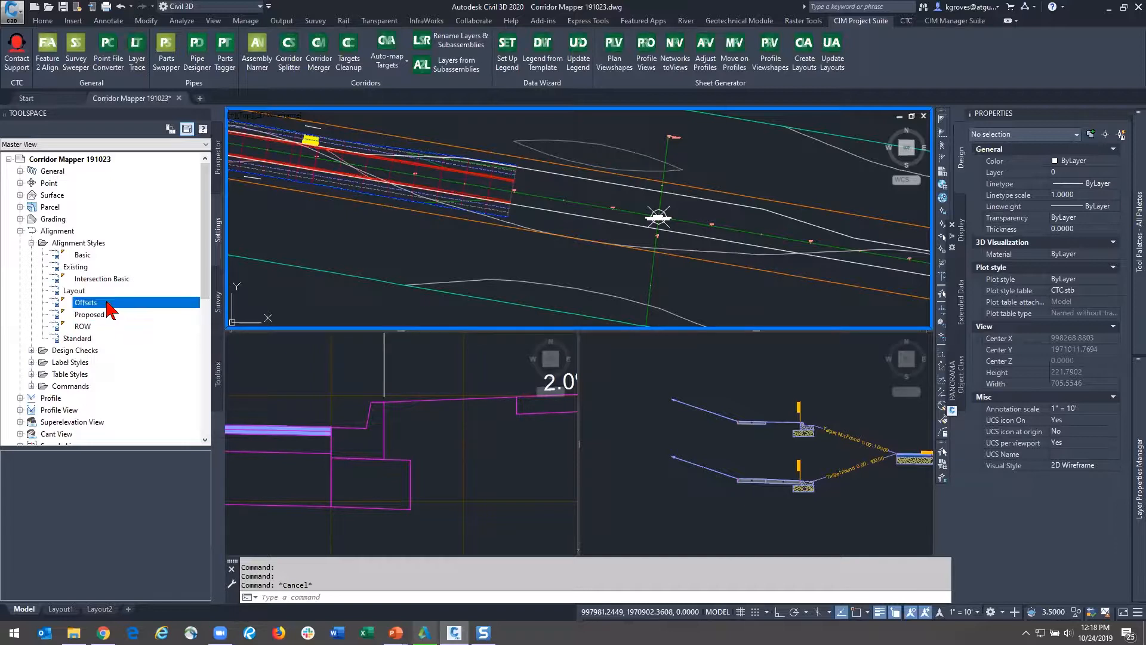
pyautogui.click(98, 315)
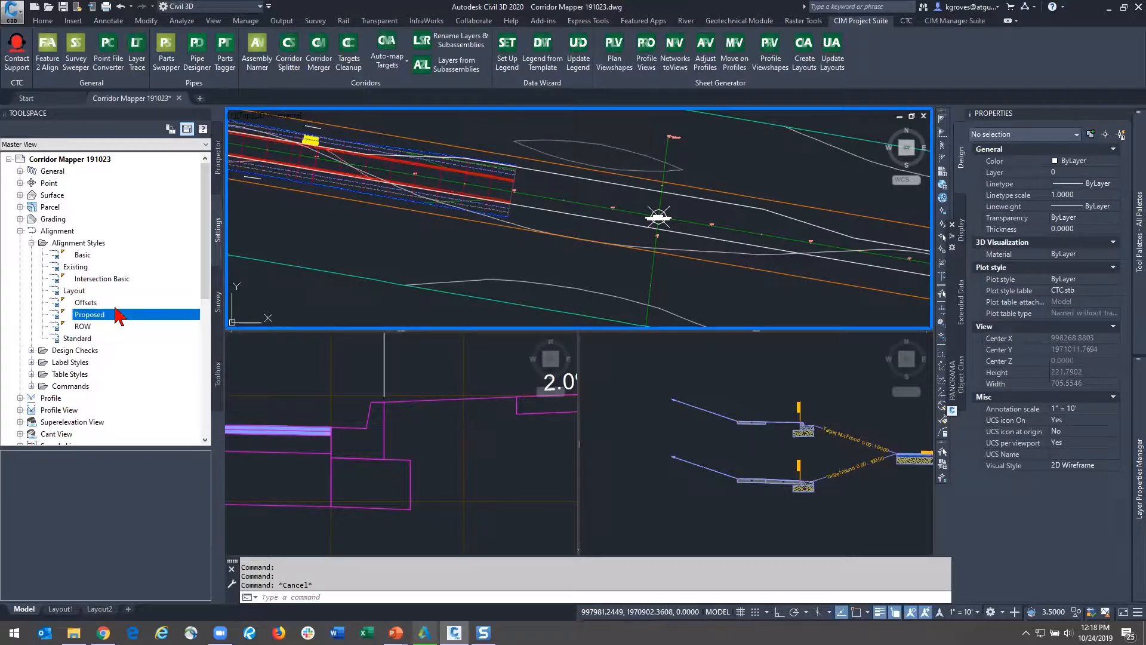
pyautogui.click(114, 306)
pyautogui.click(102, 328)
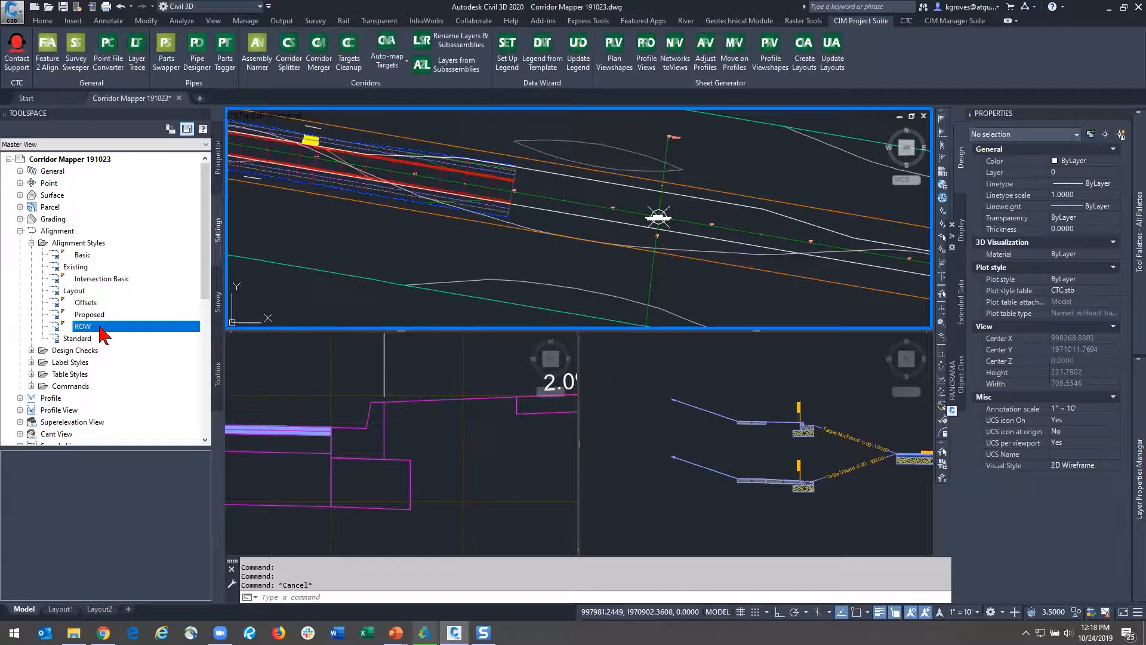
pyautogui.click(132, 280)
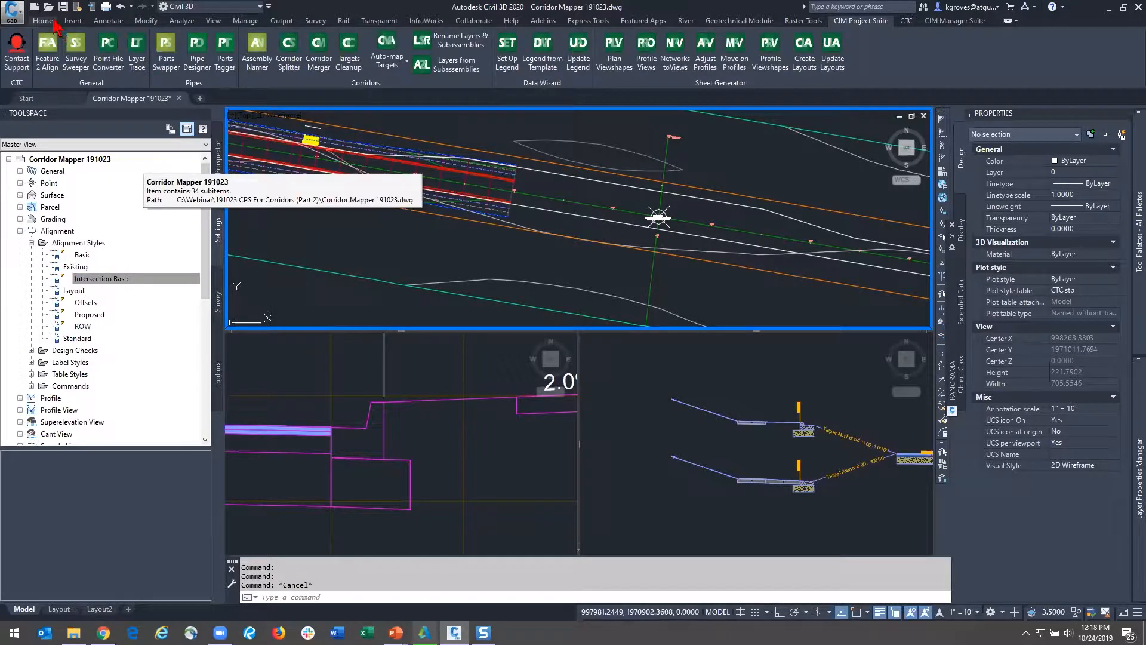
pyautogui.click(182, 279)
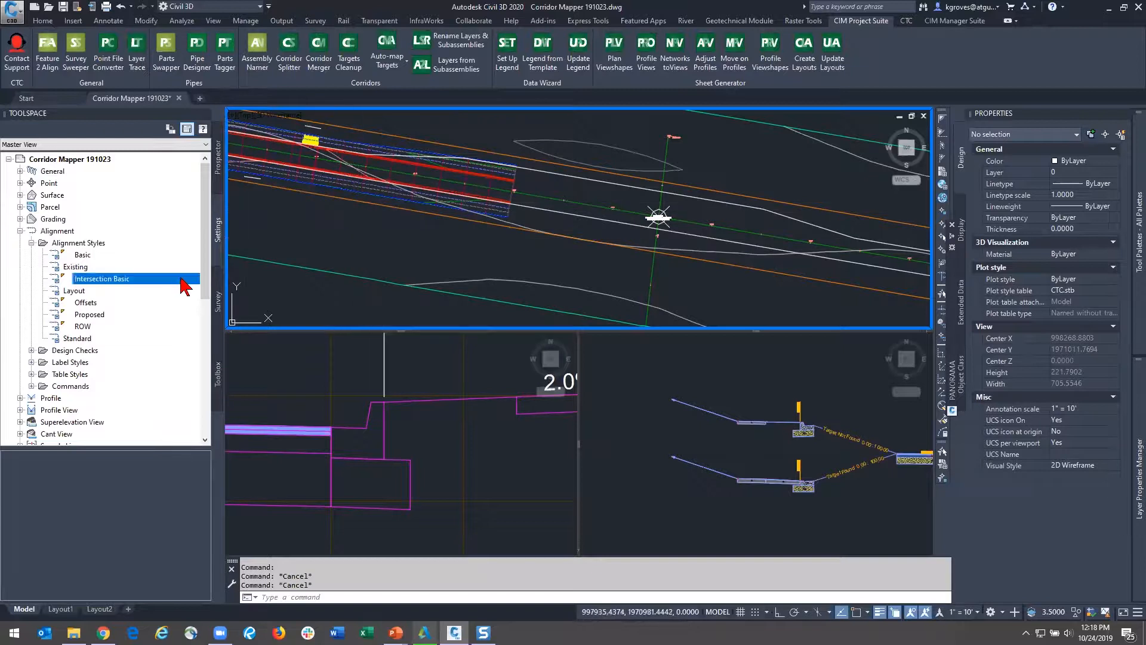
pyautogui.click(97, 304)
pyautogui.click(83, 328)
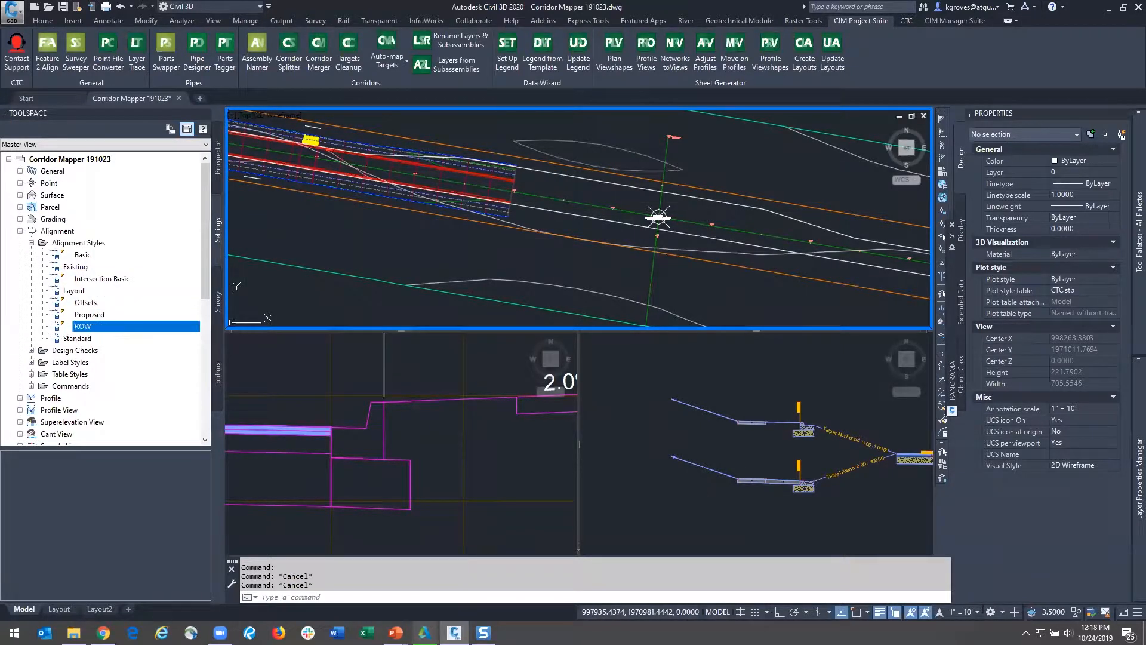
# Step: Examine the Line, Curve and Spiral component layers of the Proposed alignment style used by the Main Street centerline
pyautogui.click(549, 197)
pyautogui.rightClick(106, 314)
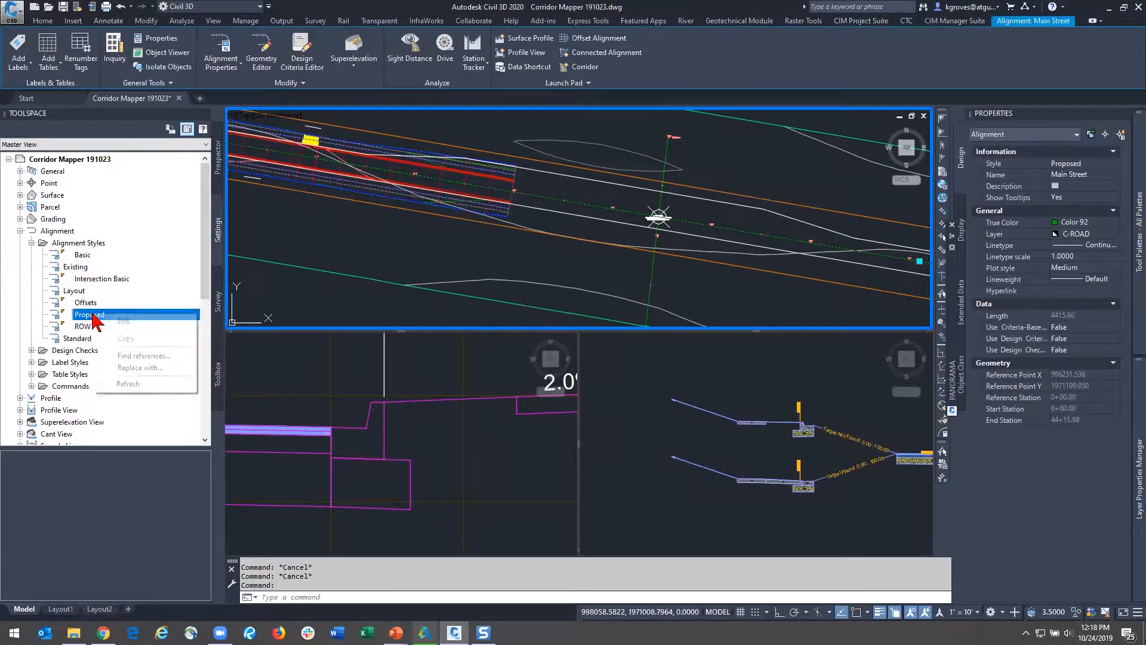
pyautogui.click(126, 322)
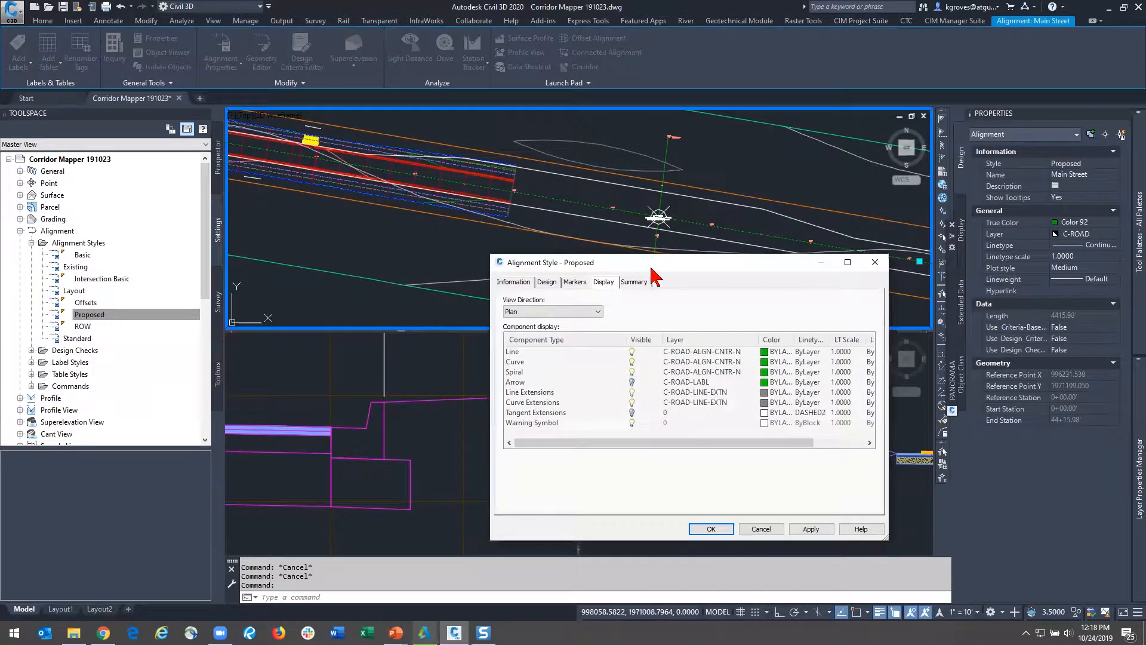
pyautogui.moveTo(666, 265); pyautogui.dragTo(536, 167)
pyautogui.click(427, 254)
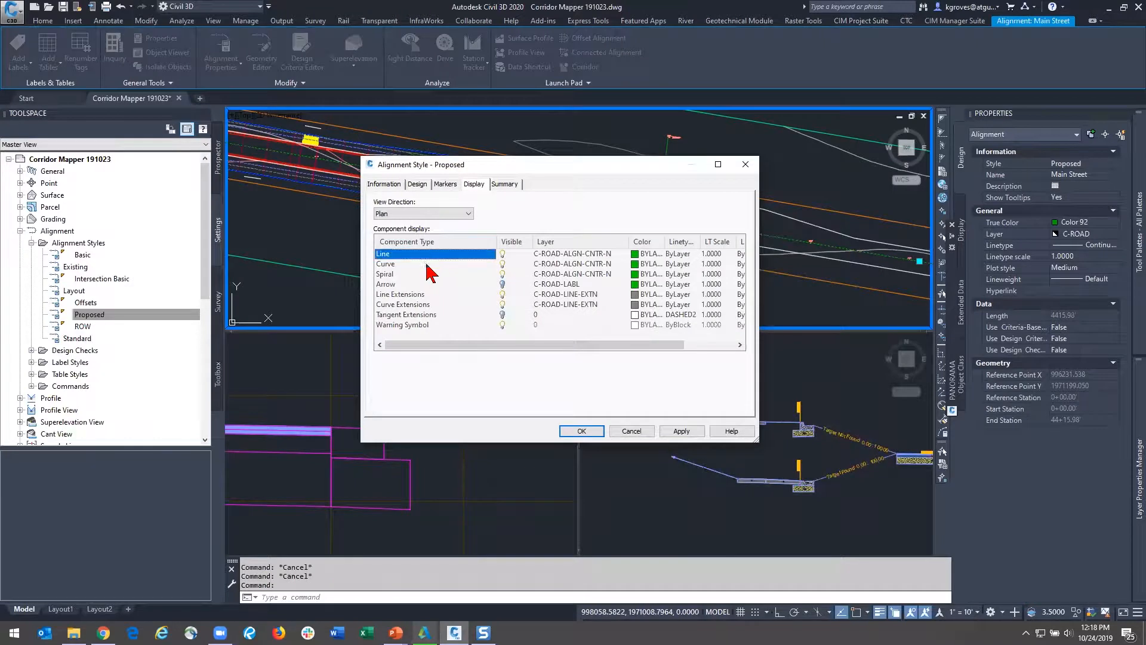
pyautogui.moveTo(425, 291); pyautogui.dragTo(429, 281)
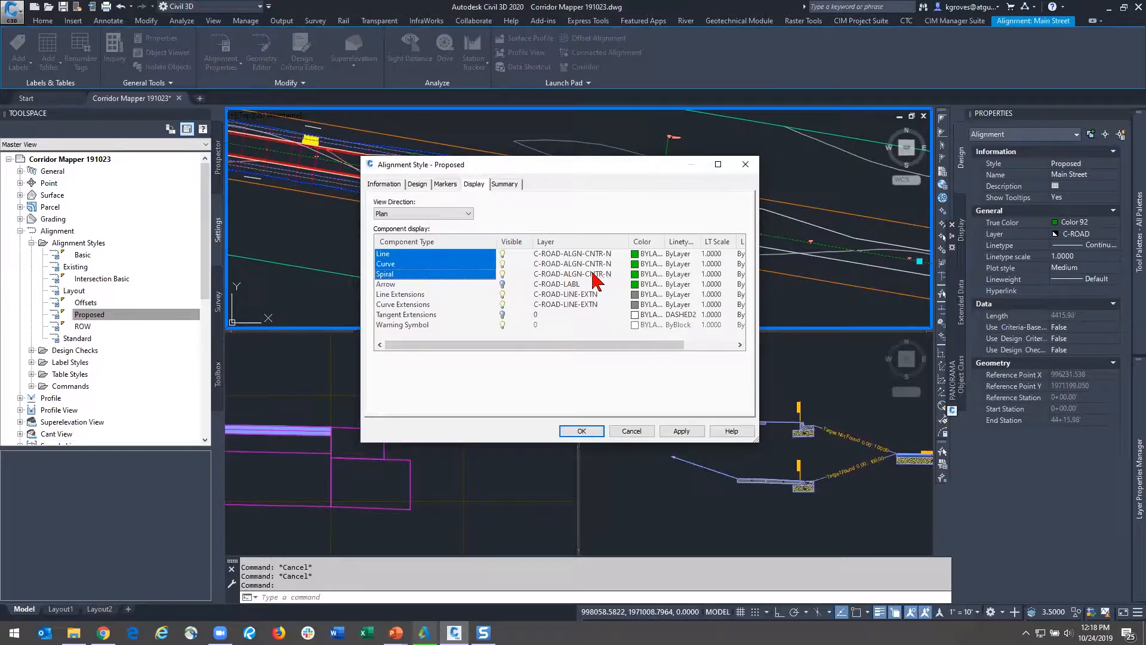
pyautogui.click(632, 431)
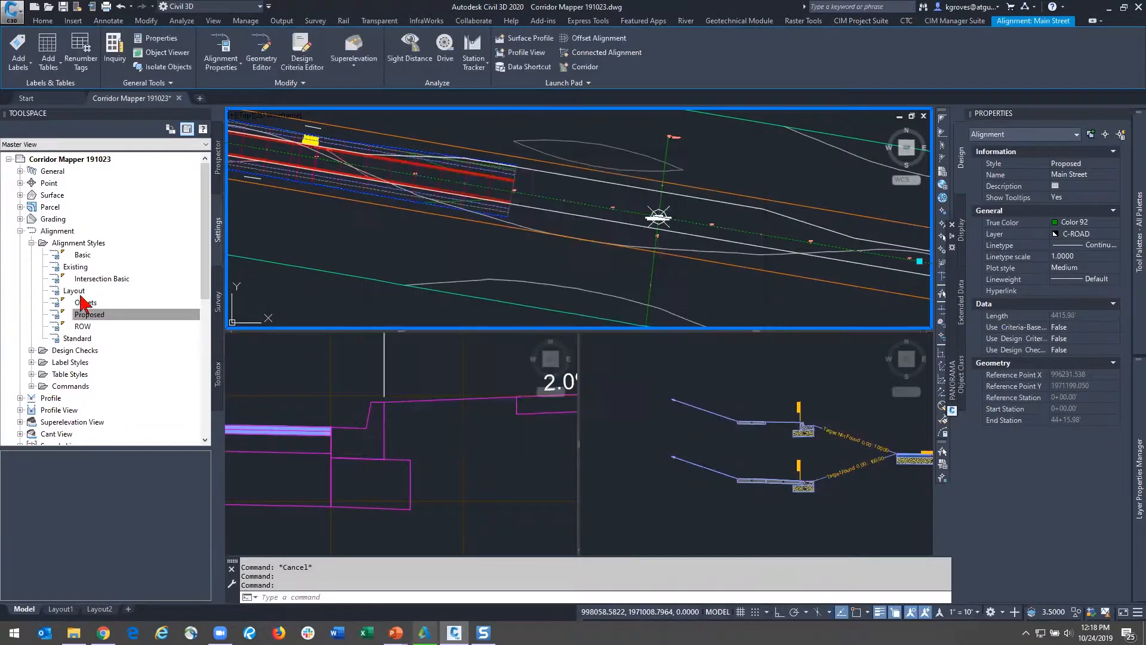
# Step: Examine the plan display component layers of the Offsets and ROW alignment styles
pyautogui.click(96, 303)
pyautogui.rightClick(100, 307)
pyautogui.click(113, 314)
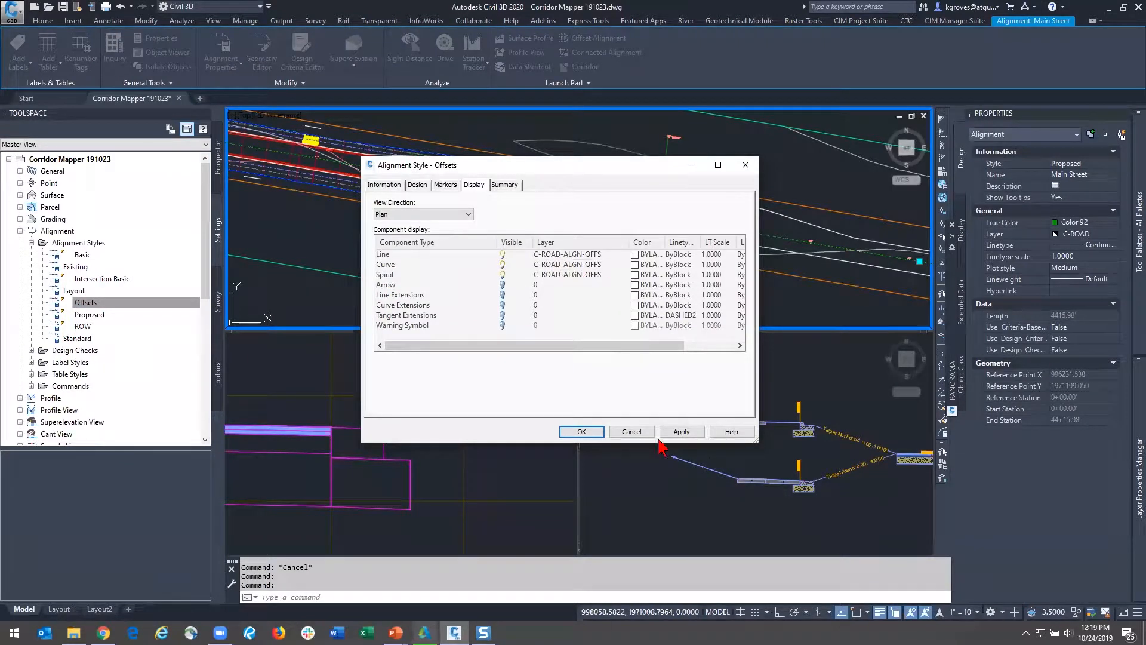
pyautogui.click(643, 435)
pyautogui.rightClick(90, 326)
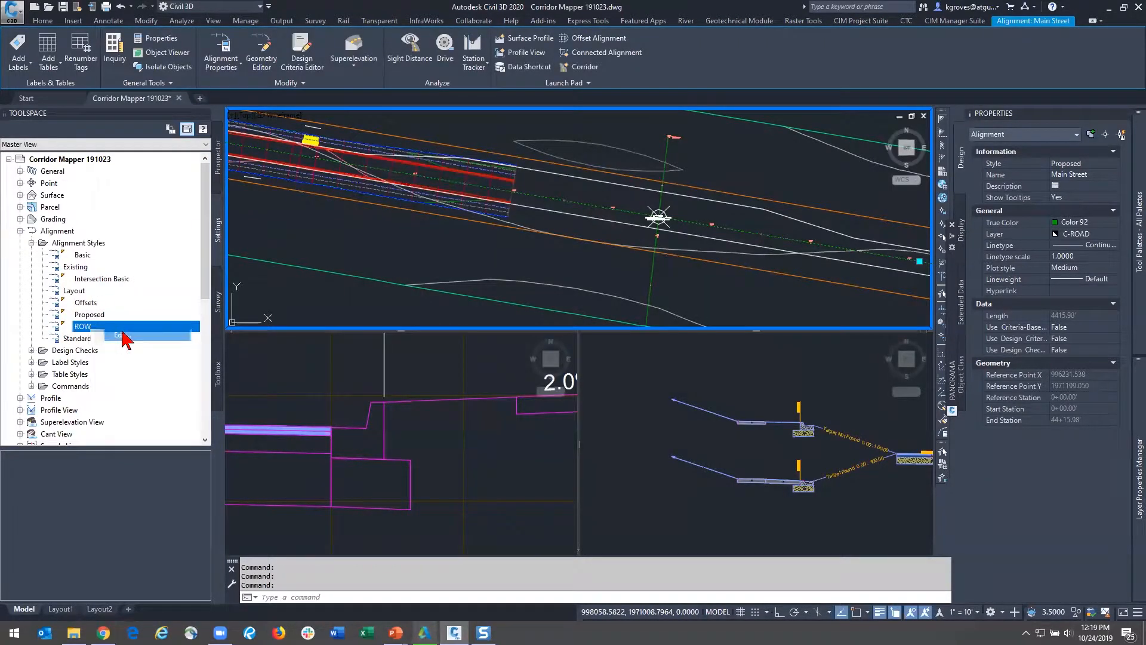
pyautogui.click(128, 333)
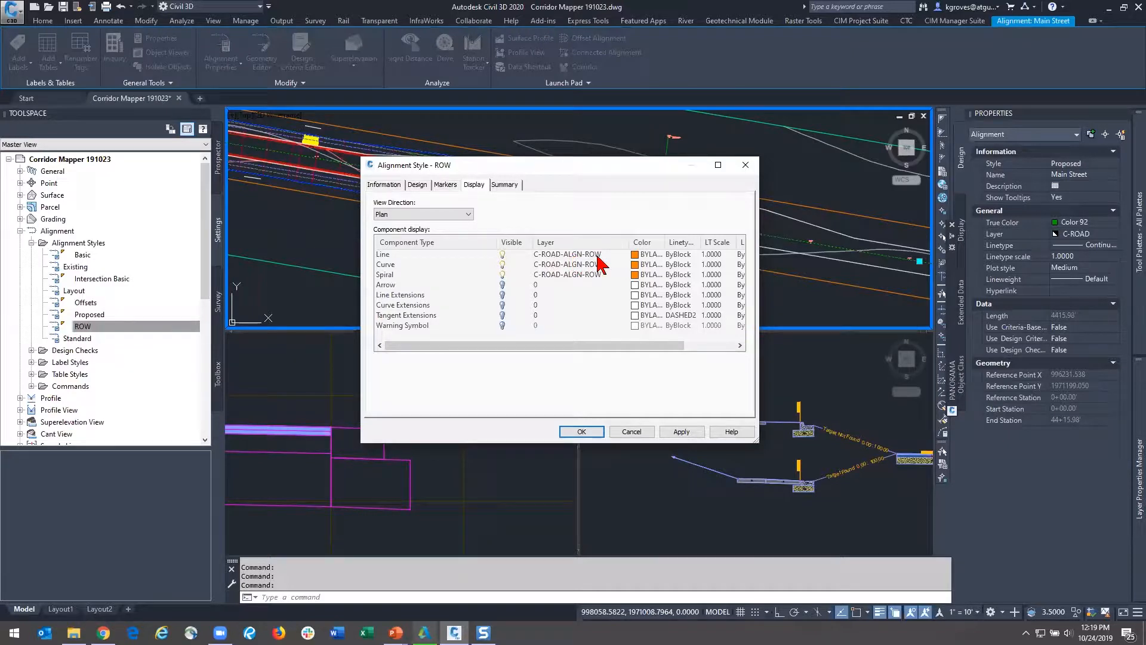
pyautogui.click(633, 432)
# Step: Compare the layer property of the lower ROW and centerline alignments, and check the layer of the left offset alignment
pyautogui.click(732, 265)
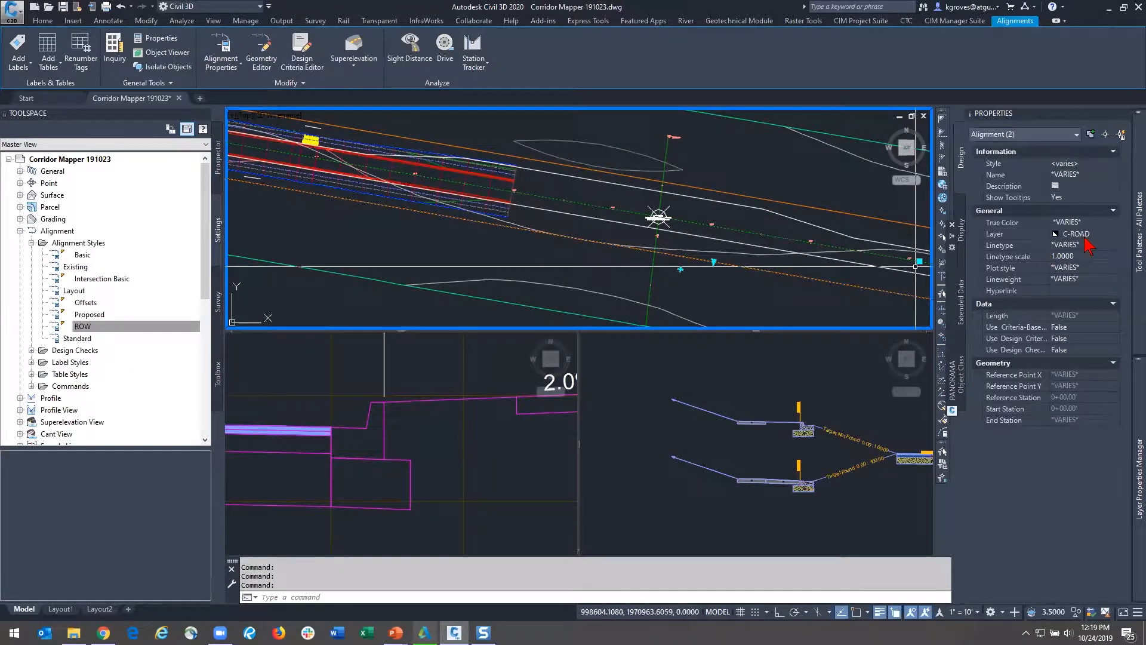
pyautogui.press('Escape')
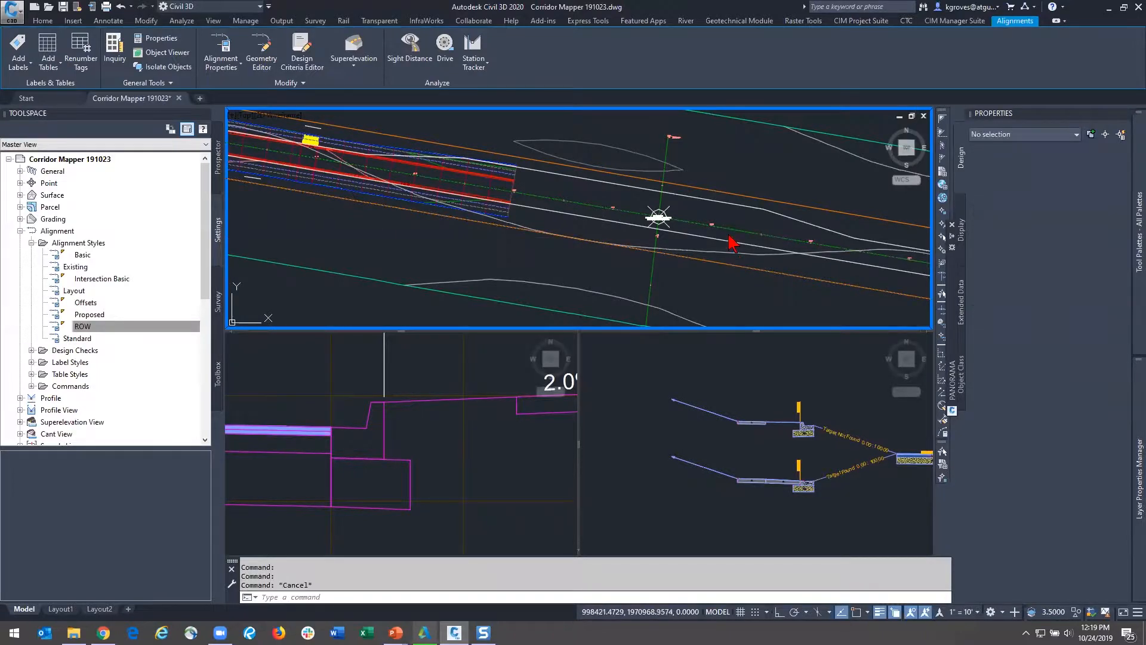
pyautogui.click(736, 205)
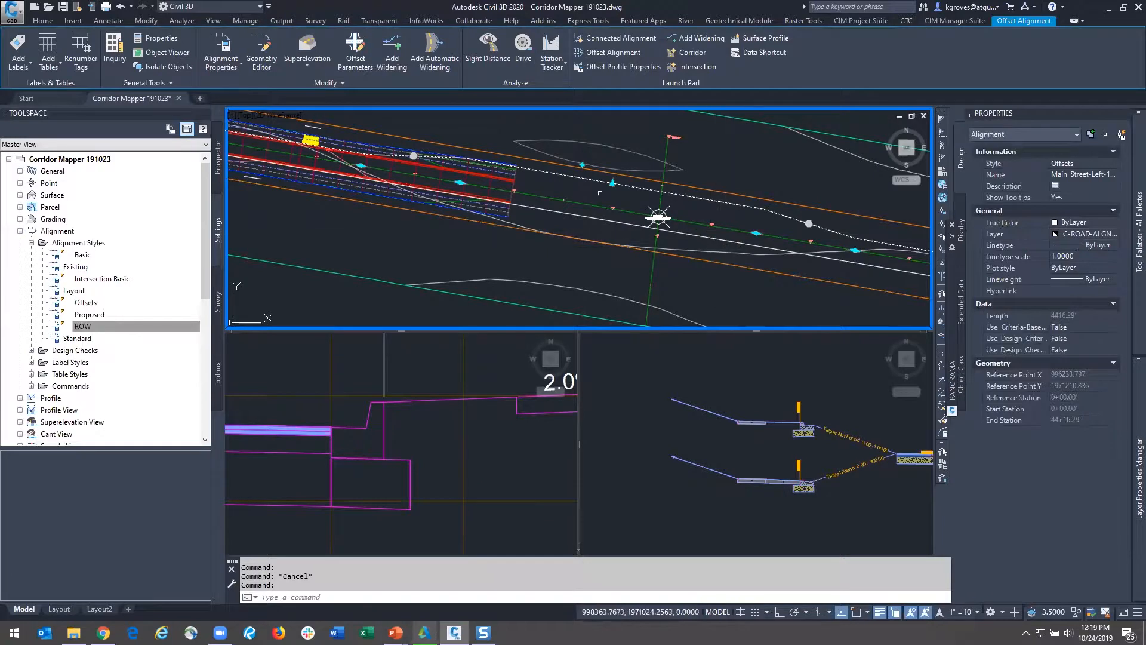
pyautogui.press('Escape')
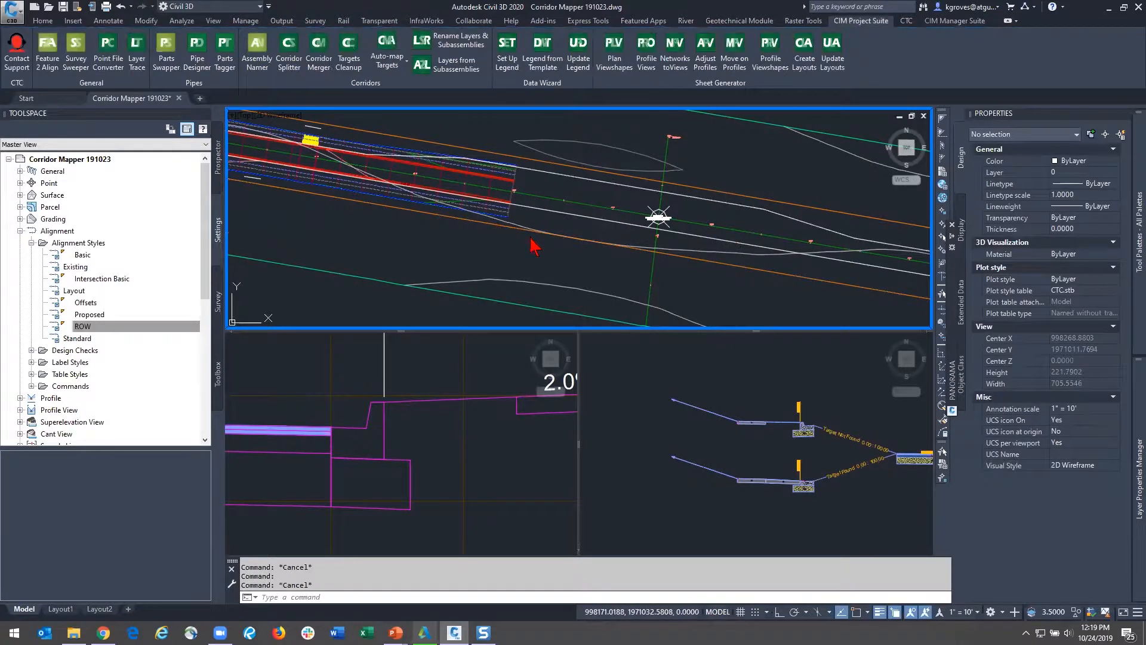
# Step: Open Corridor Mapper's target setup for the Main corridor and select the LANE LT subassembly's width target row
pyautogui.moveTo(506, 226); pyautogui.dragTo(544, 267, button='middle')
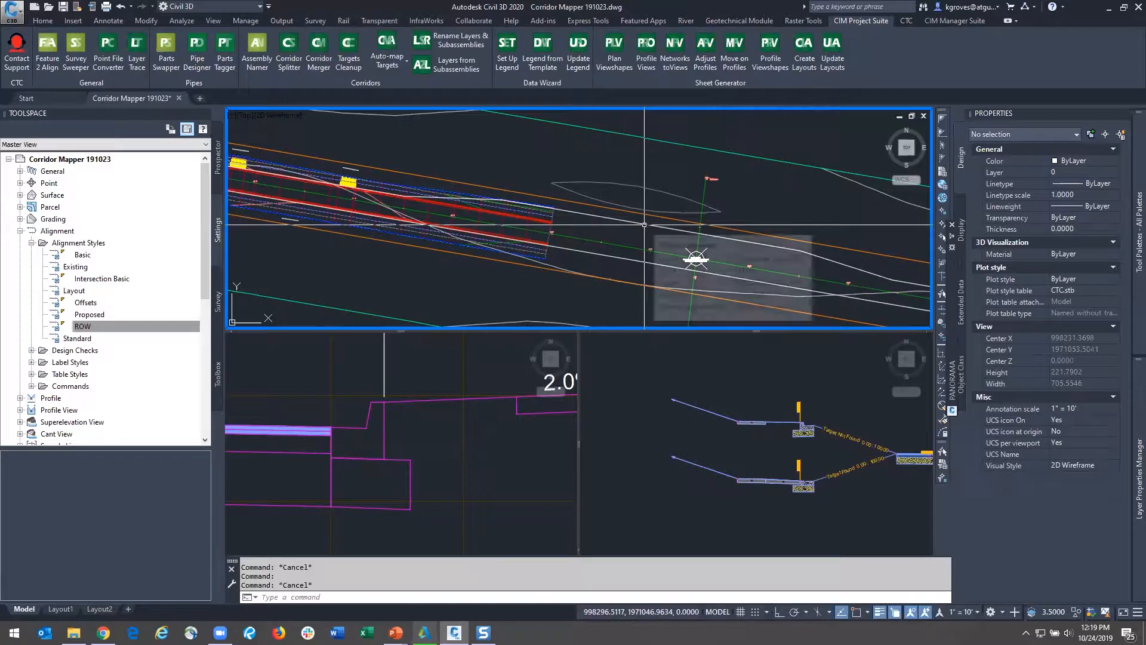
pyautogui.click(478, 217)
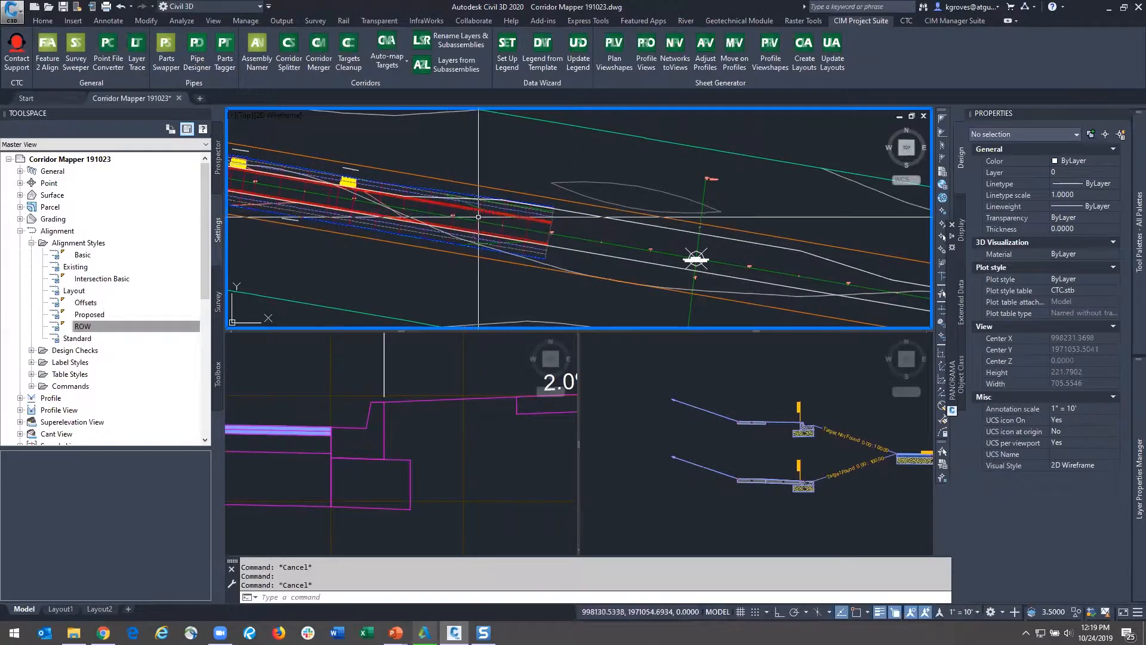
pyautogui.press('Escape')
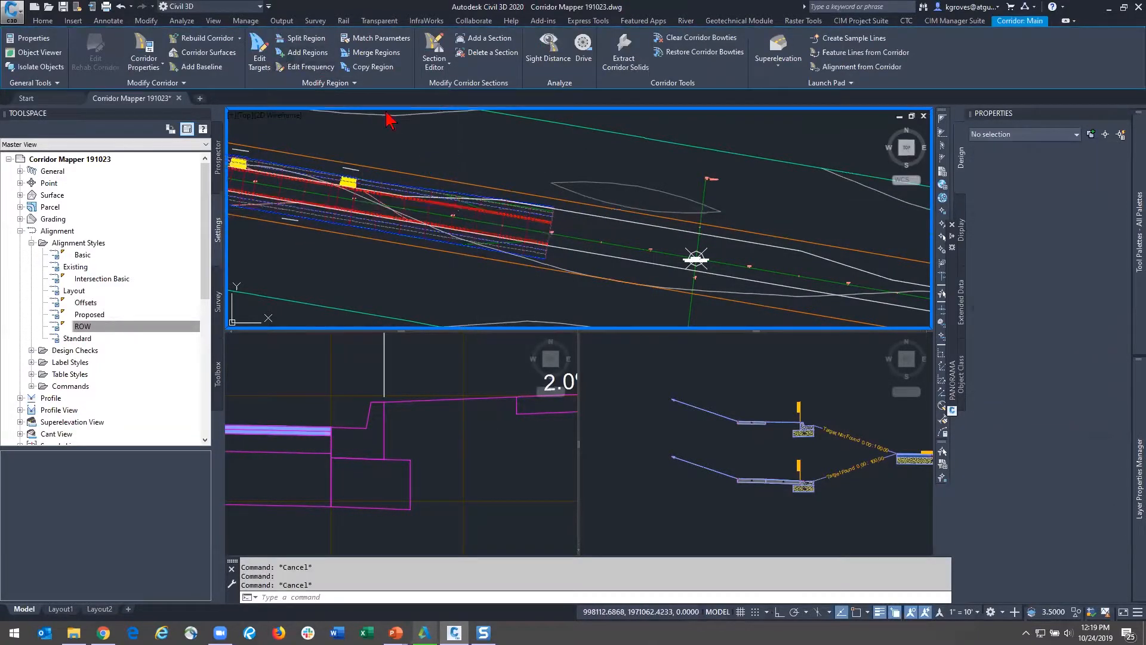
pyautogui.click(390, 60)
pyautogui.click(410, 87)
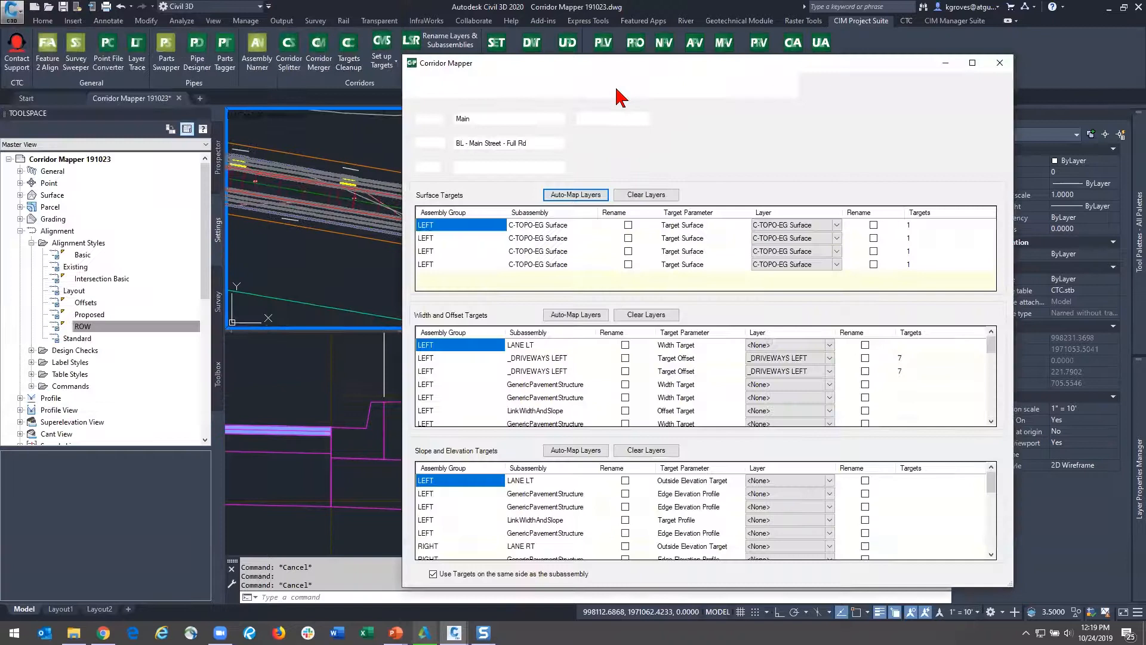
pyautogui.moveTo(650, 64); pyautogui.dragTo(815, 36)
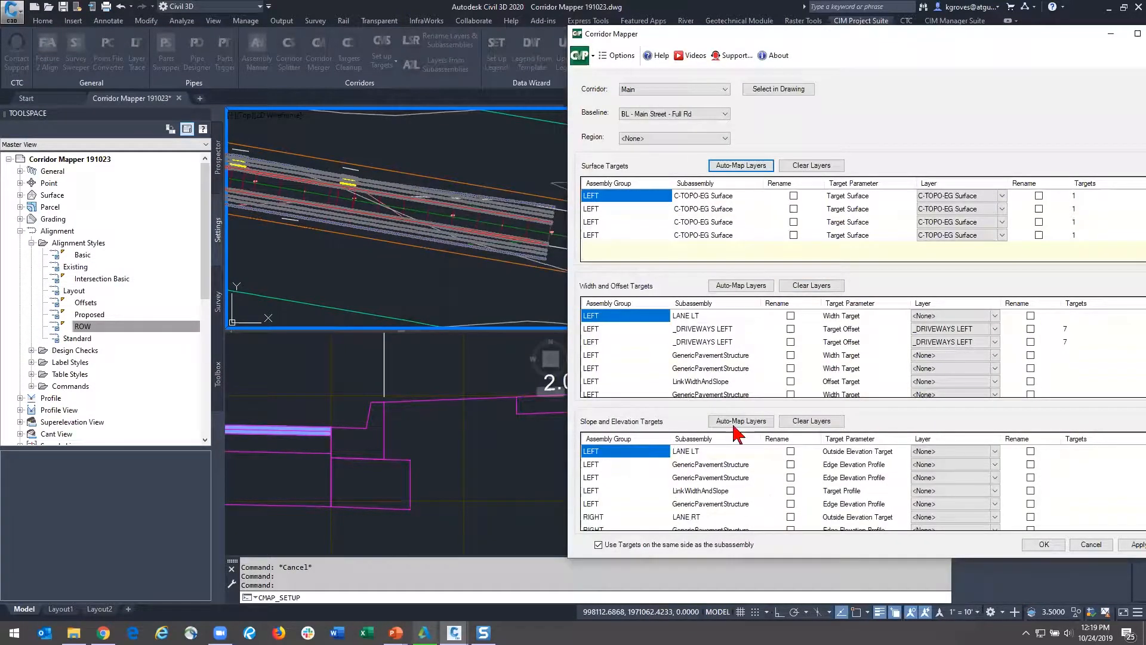
pyautogui.click(686, 316)
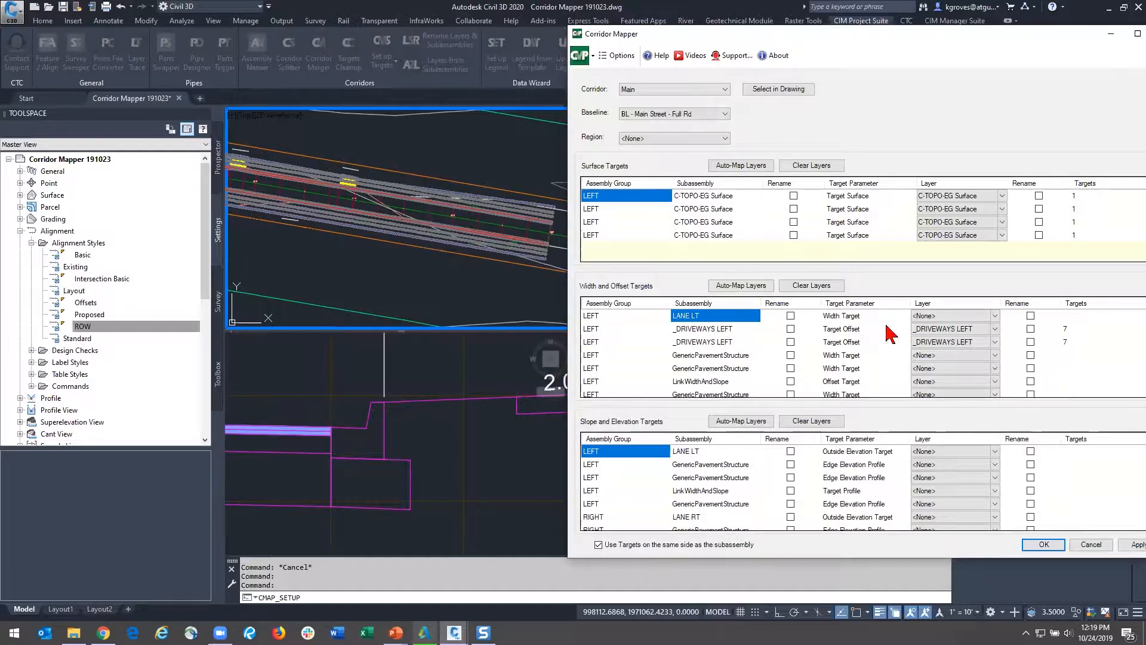
# Step: Map the width target of the LANE LT subassembly in the first LEFT group to the offset alignment layer
pyautogui.click(955, 315)
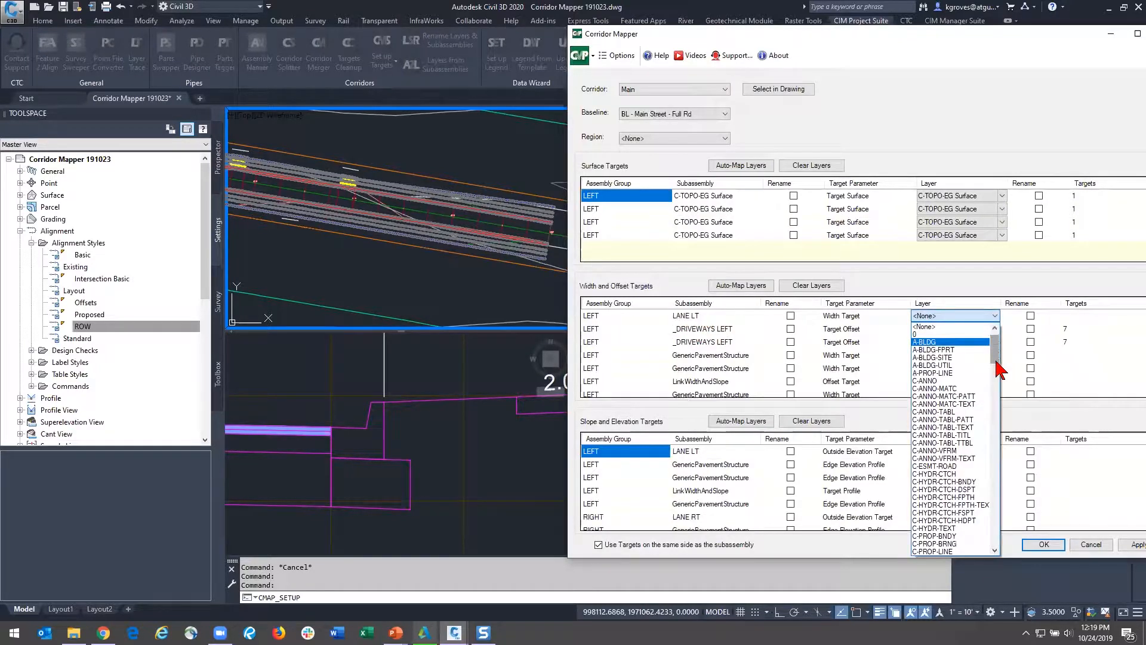
pyautogui.scroll(-12, 996, 360)
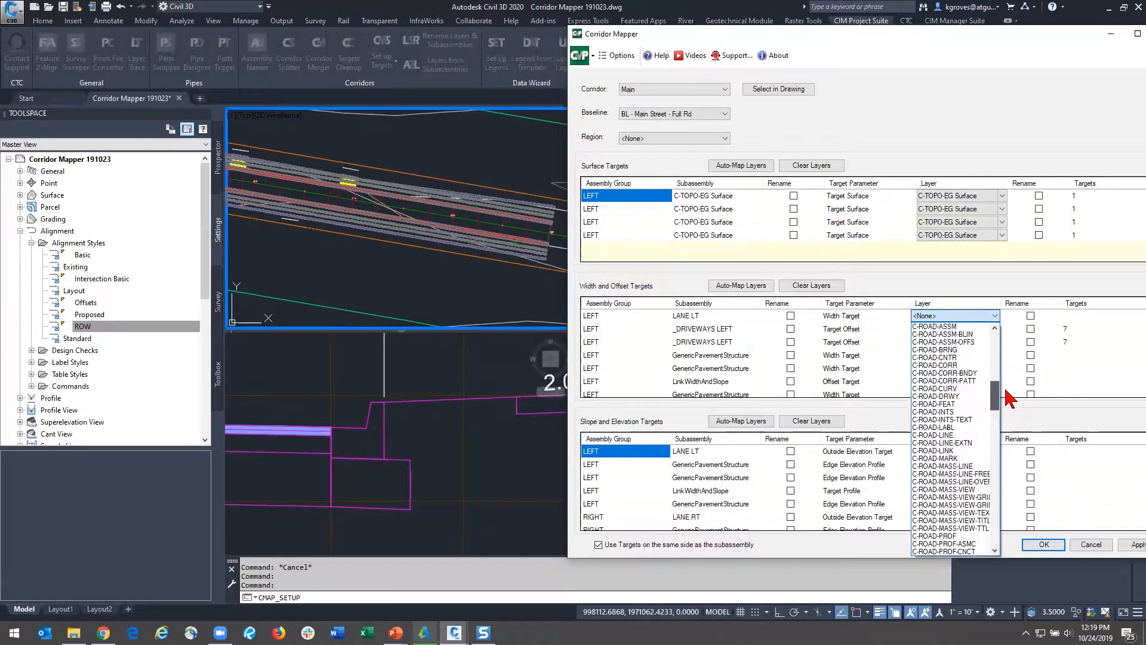
pyautogui.scroll(-2, 1006, 389)
pyautogui.scroll(2, 969, 345)
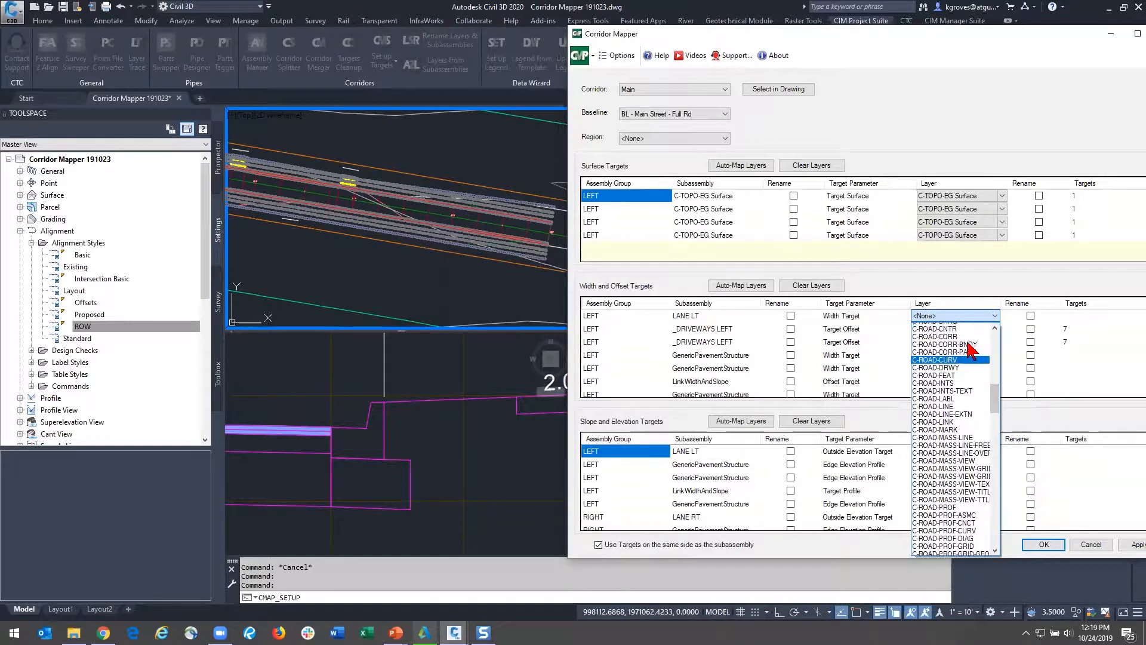
pyautogui.scroll(1, 968, 339)
pyautogui.scroll(2, 970, 373)
pyautogui.click(974, 358)
# Step: Map the width target of the LANE RT subassembly in the first RIGHT group to layer C-ROAD-ALGN-OFFS
pyautogui.scroll(-2, 760, 358)
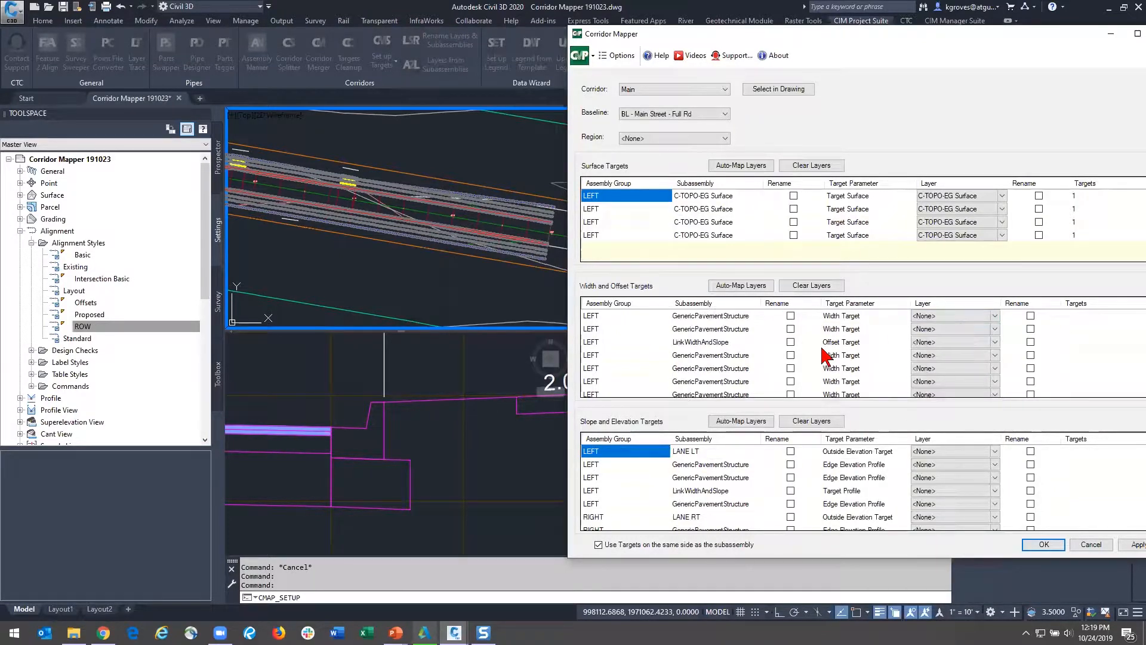
pyautogui.click(948, 330)
pyautogui.click(945, 330)
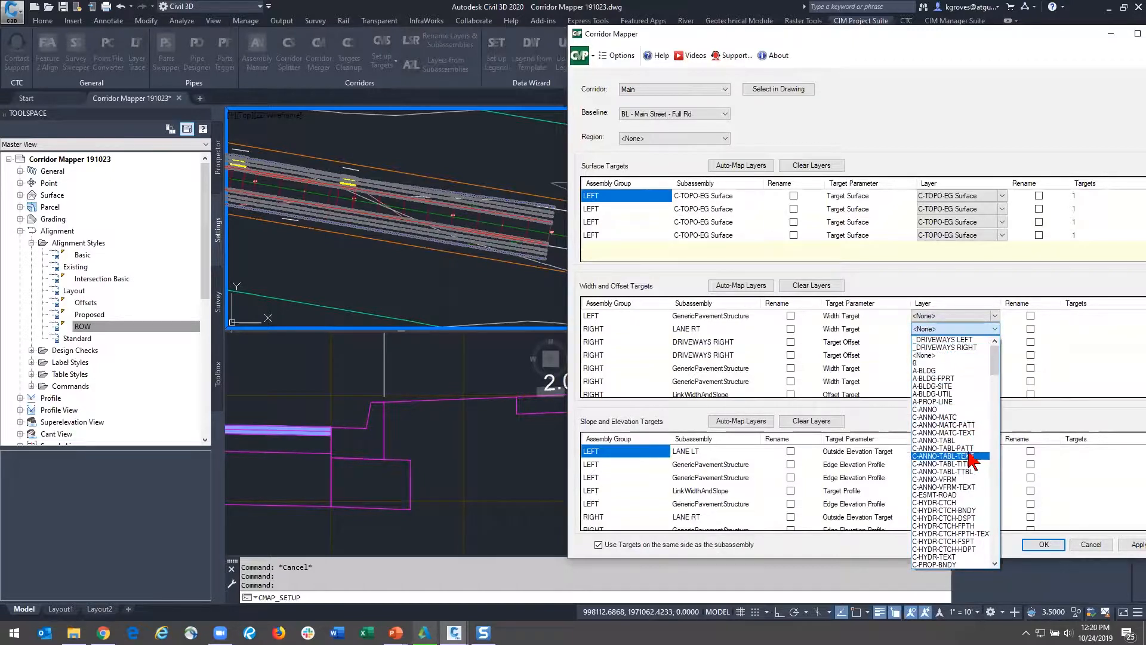
pyautogui.scroll(-14, 974, 501)
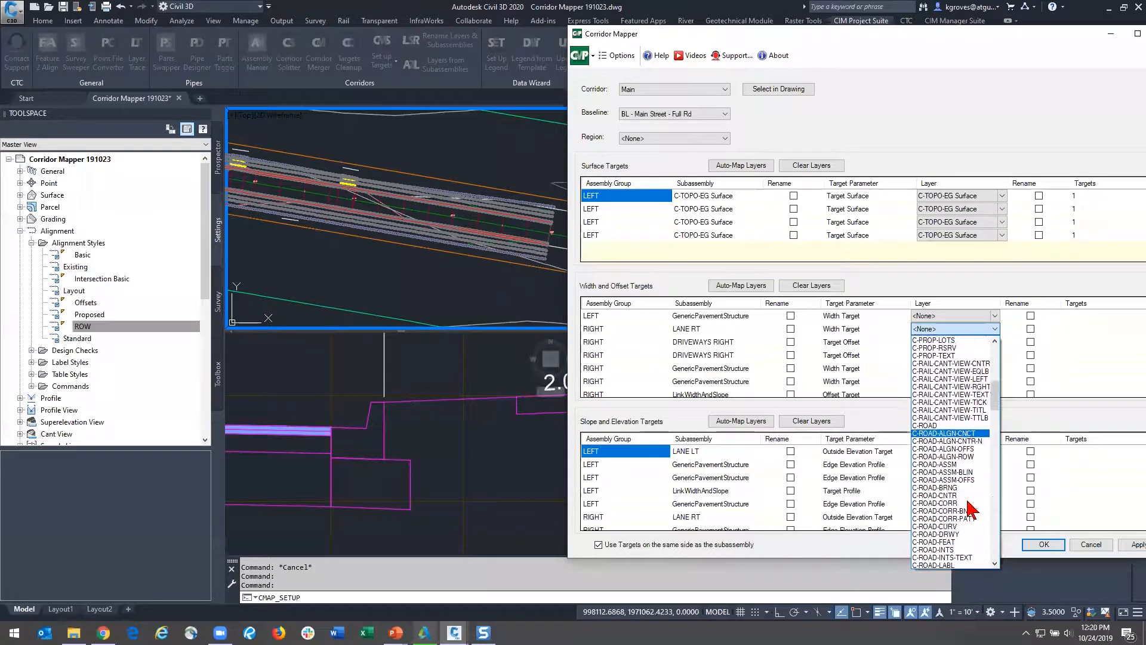
pyautogui.click(946, 401)
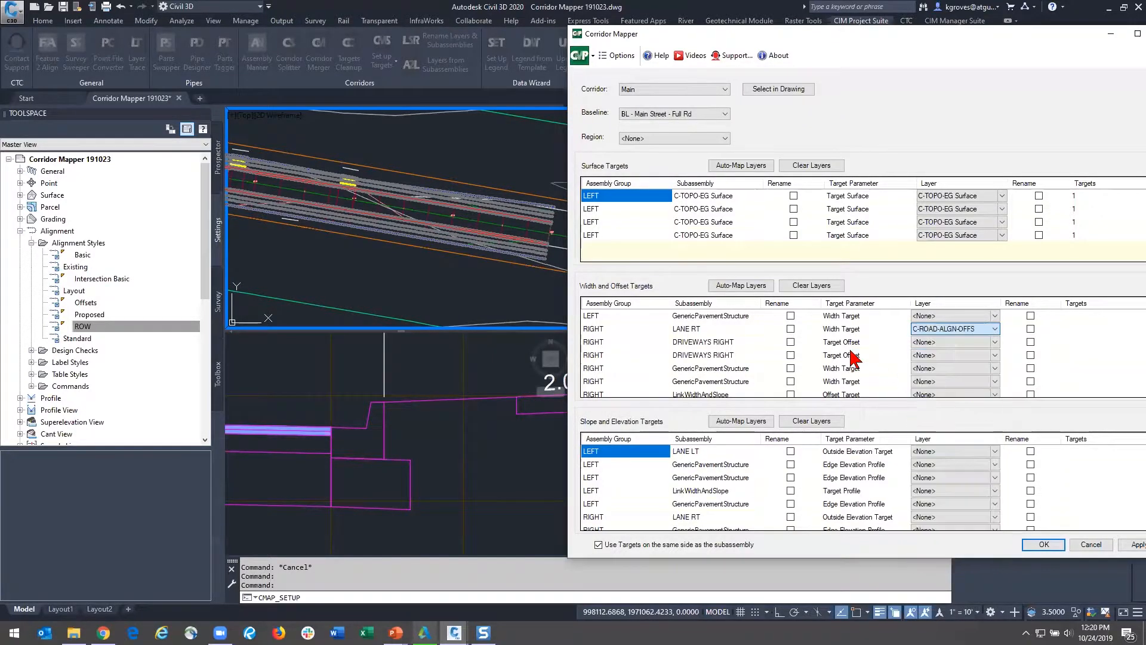
# Step: Map both DRIVEWAYS RIGHT offset targets to layer _DRIVEWAYS RIGHT and mark the second one's subassembly for renaming
pyautogui.click(949, 341)
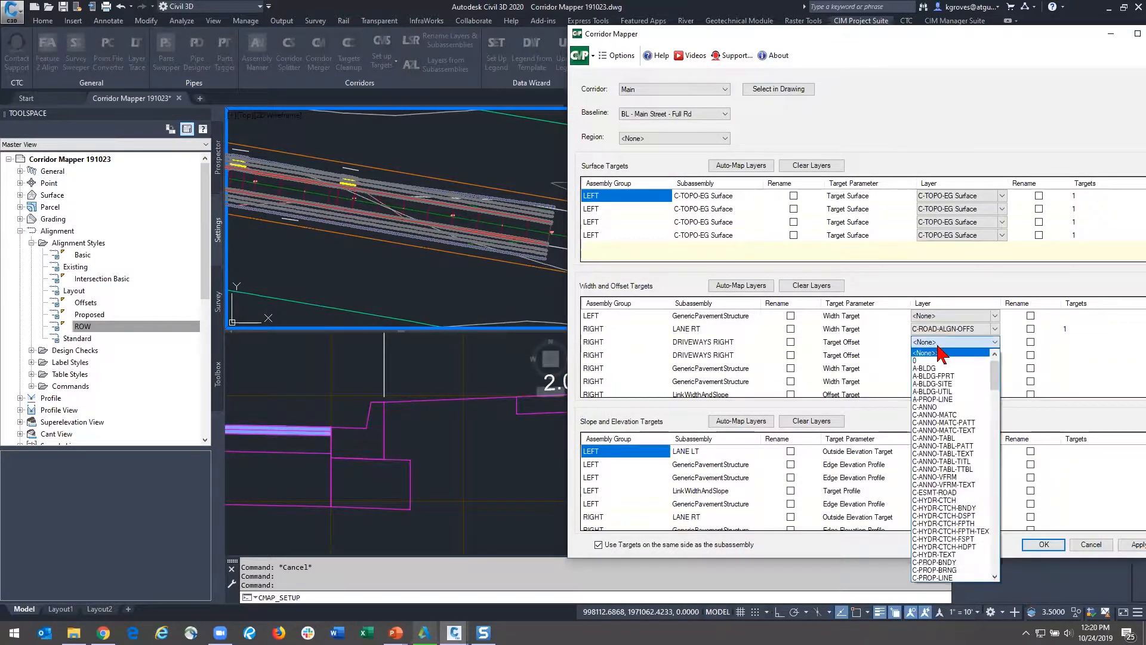
pyautogui.click(949, 357)
pyautogui.click(953, 357)
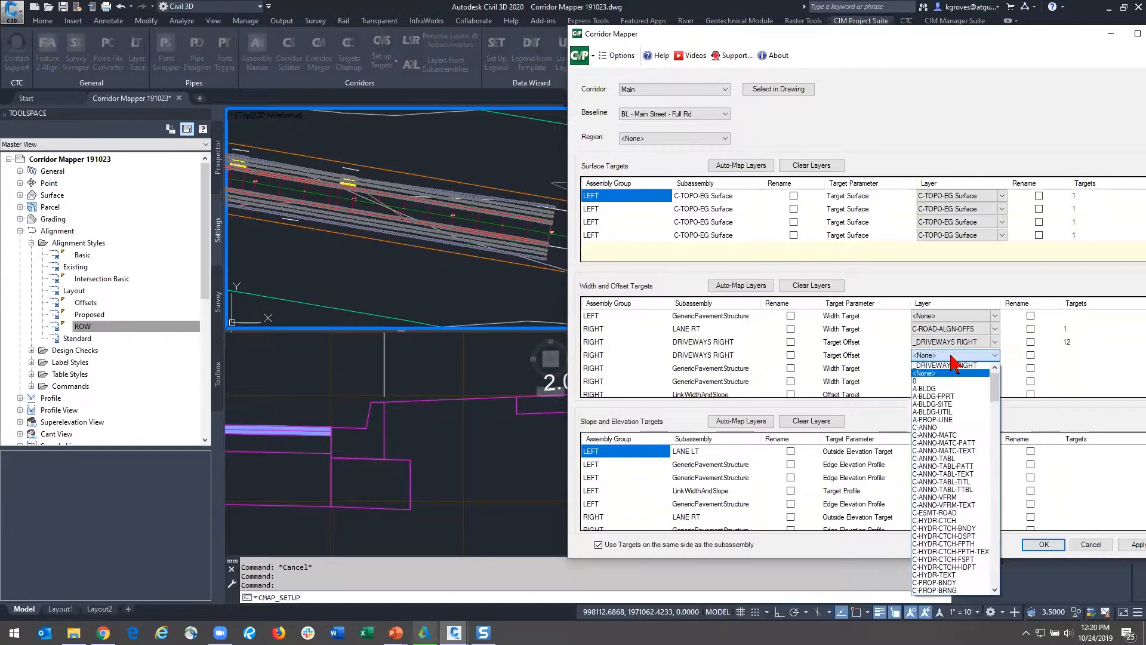
pyautogui.click(943, 373)
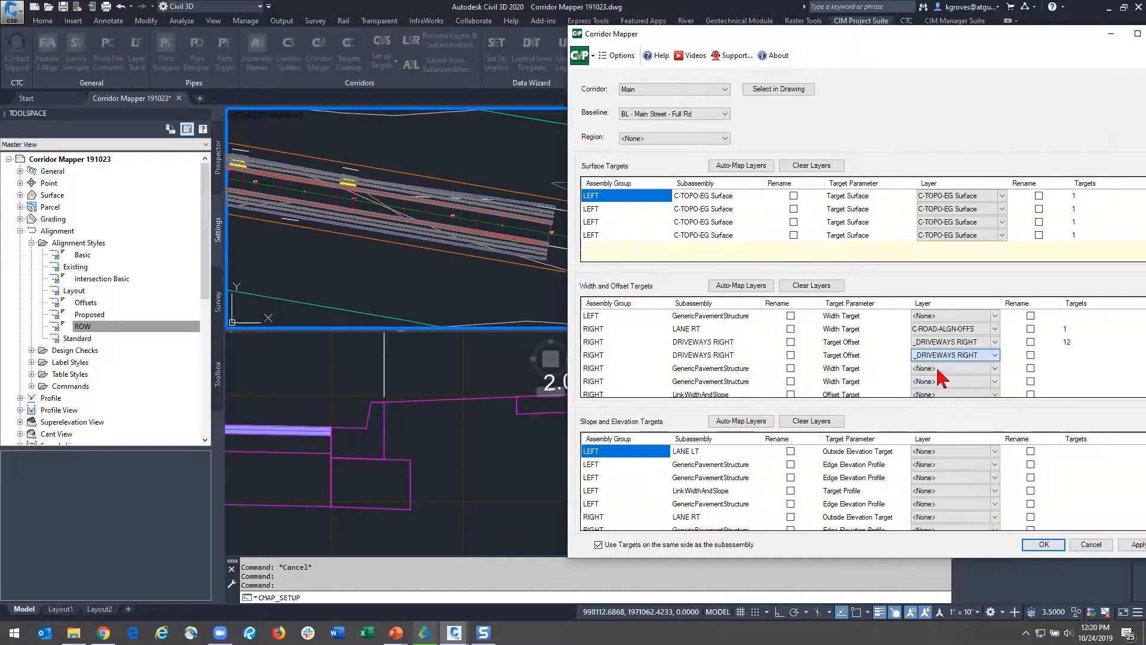
pyautogui.click(791, 355)
# Step: Map the width target of LANE LT in the second LEFT group to the offset alignment layer
pyautogui.scroll(-2, 886, 376)
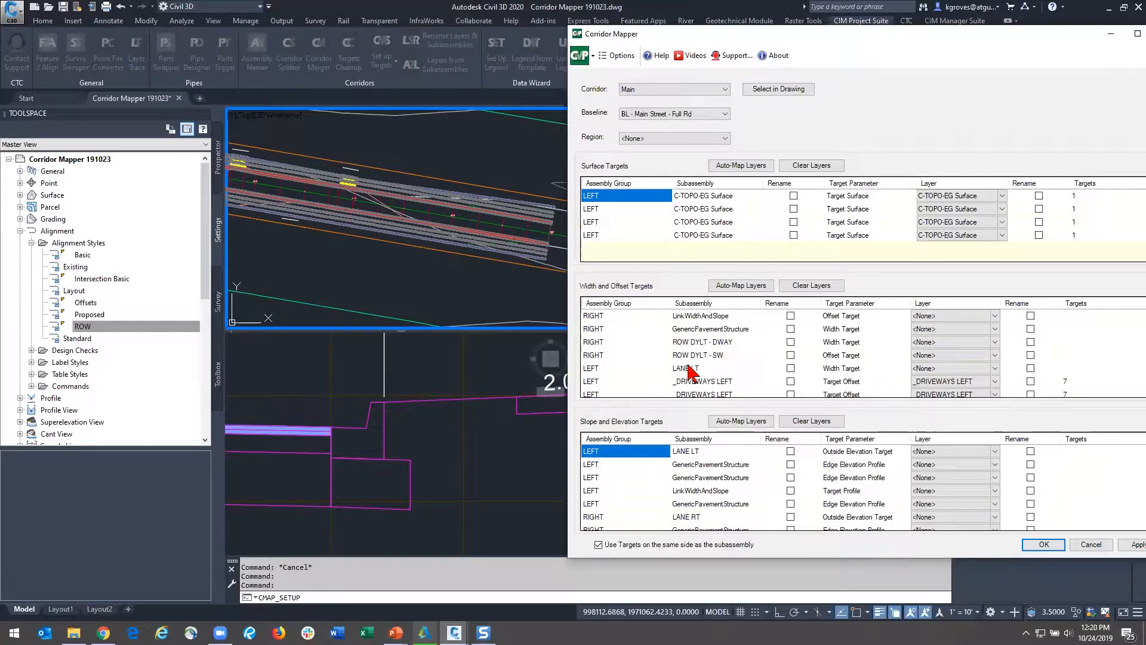
pyautogui.click(954, 369)
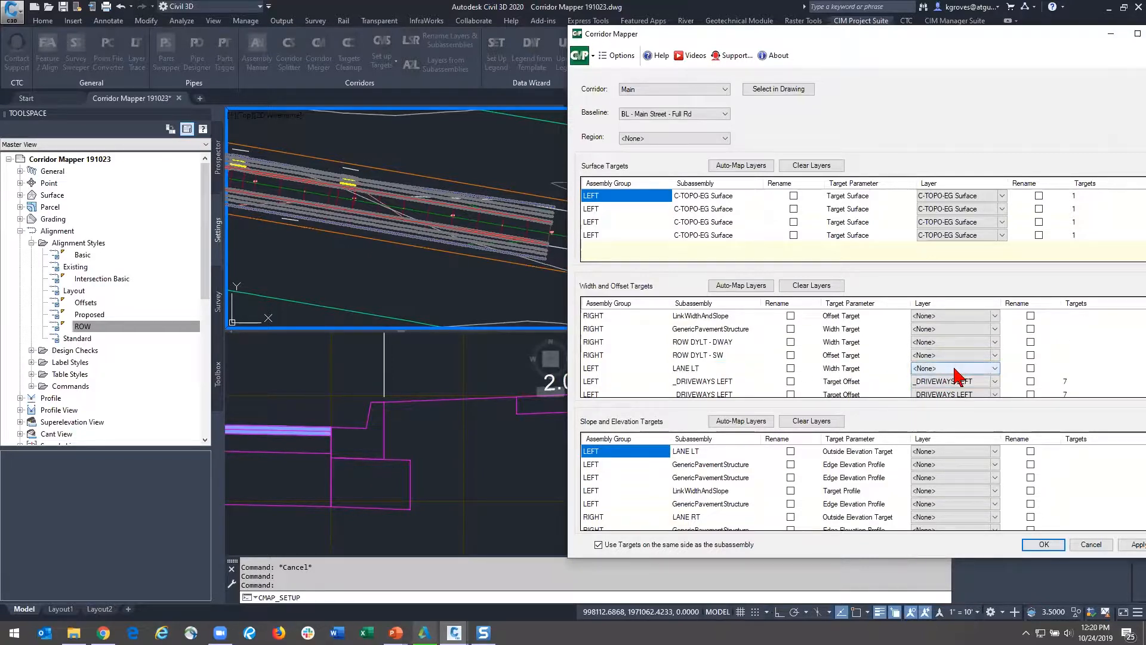
pyautogui.click(954, 368)
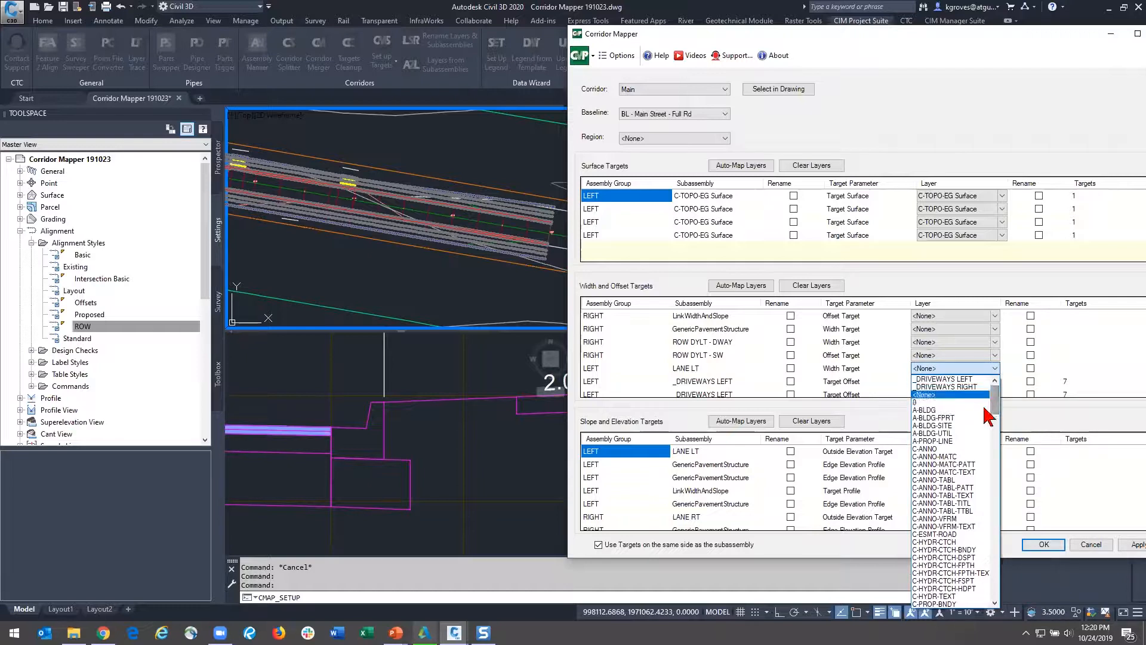
pyautogui.moveTo(995, 409); pyautogui.dragTo(995, 436)
pyautogui.click(979, 449)
# Step: Map the width target of LANE RT in the second RIGHT group to layer C-ROAD-ALGN-OFFS
pyautogui.scroll(-2, 805, 373)
pyautogui.click(758, 382)
pyautogui.click(941, 382)
pyautogui.click(946, 382)
pyautogui.scroll(-7, 971, 474)
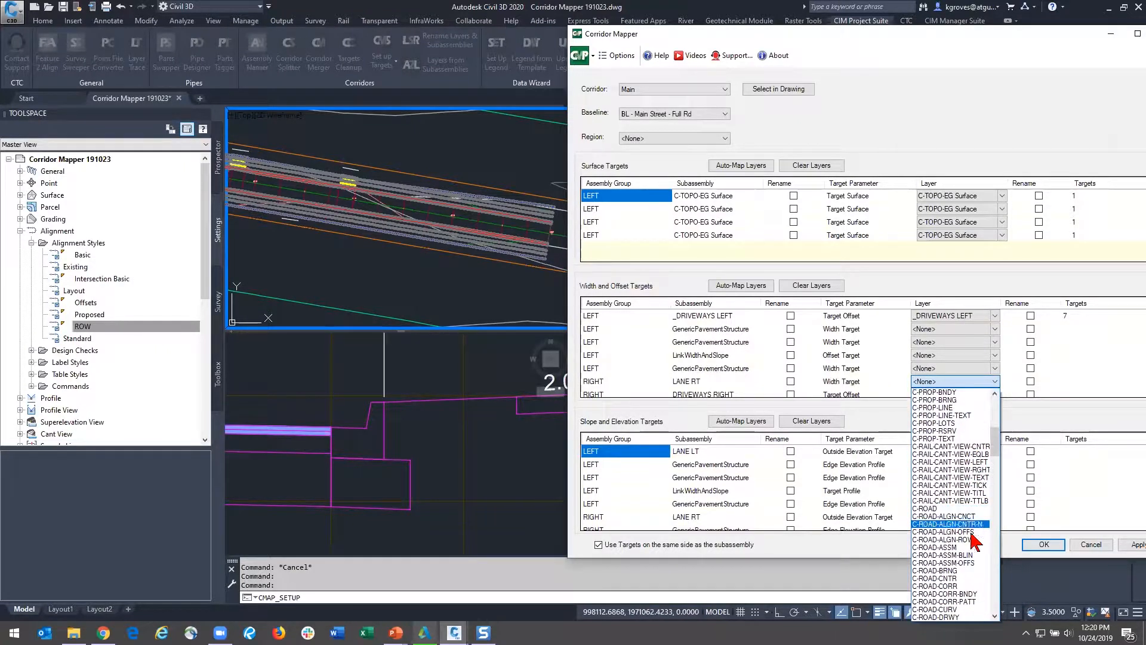
pyautogui.scroll(-2, 968, 553)
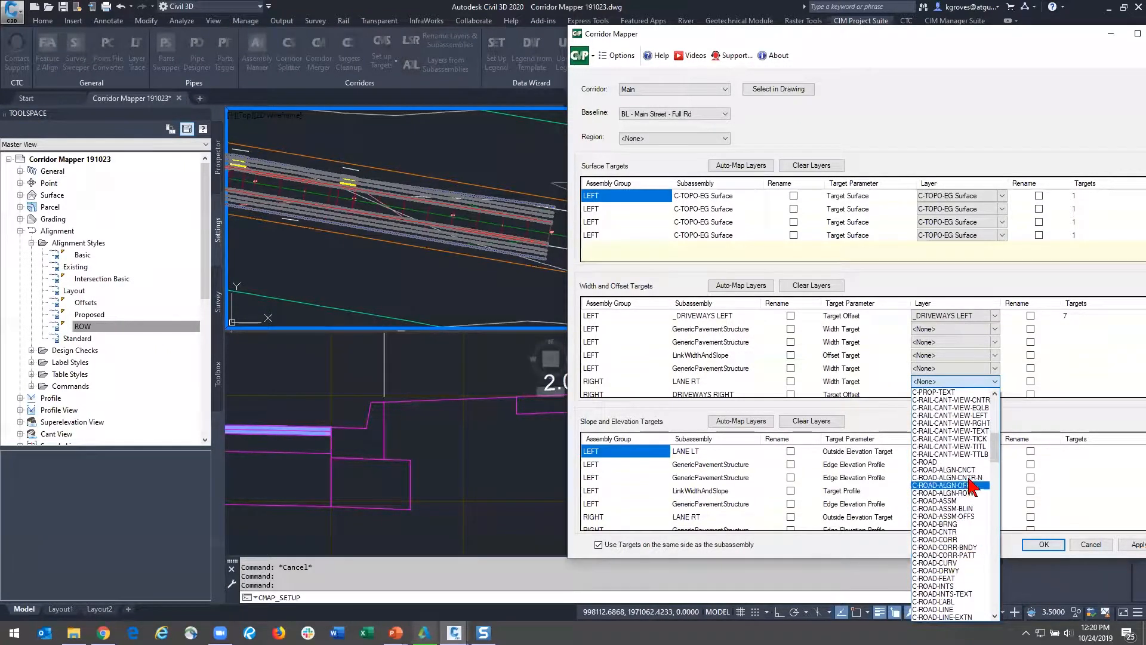
pyautogui.click(967, 487)
# Step: Map the width target of the last ROW DYLT - DWAY subassembly to layer C-ROAD-ALGN-ROW
pyautogui.scroll(-3, 781, 376)
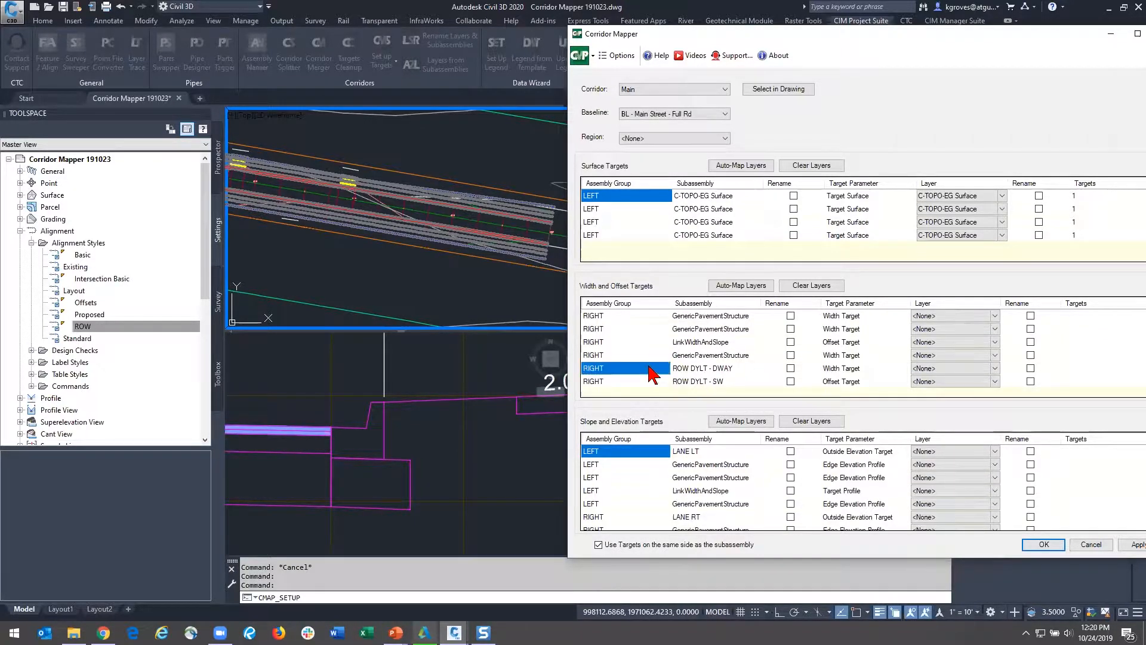
pyautogui.click(714, 369)
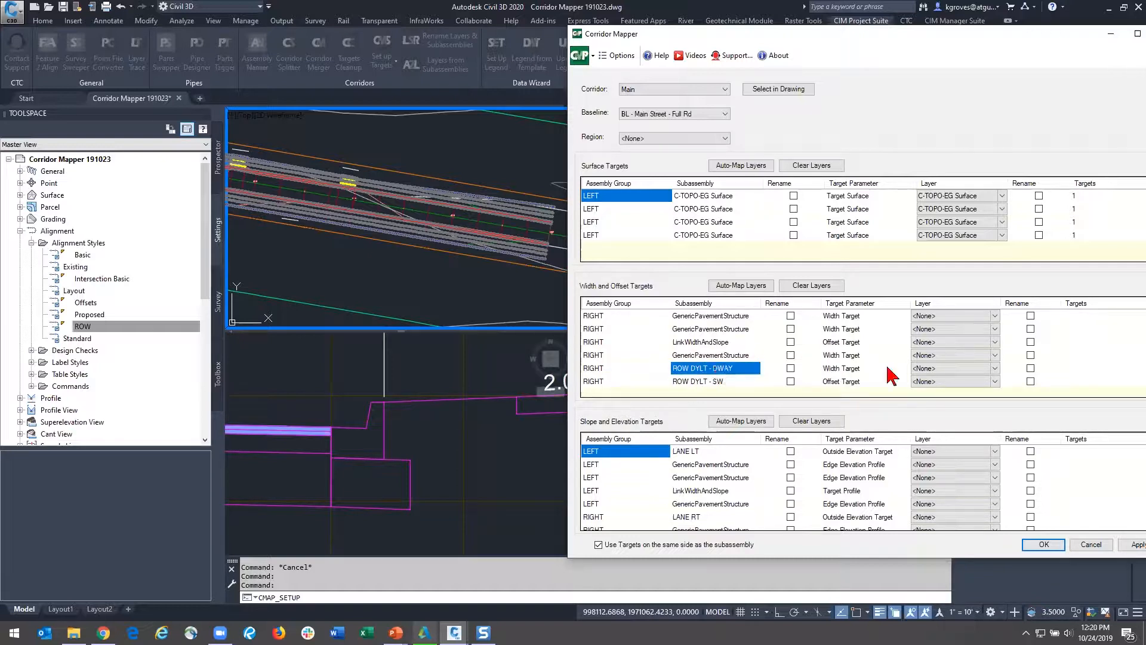
pyautogui.click(932, 369)
pyautogui.moveTo(994, 400); pyautogui.dragTo(1006, 443)
pyautogui.click(972, 433)
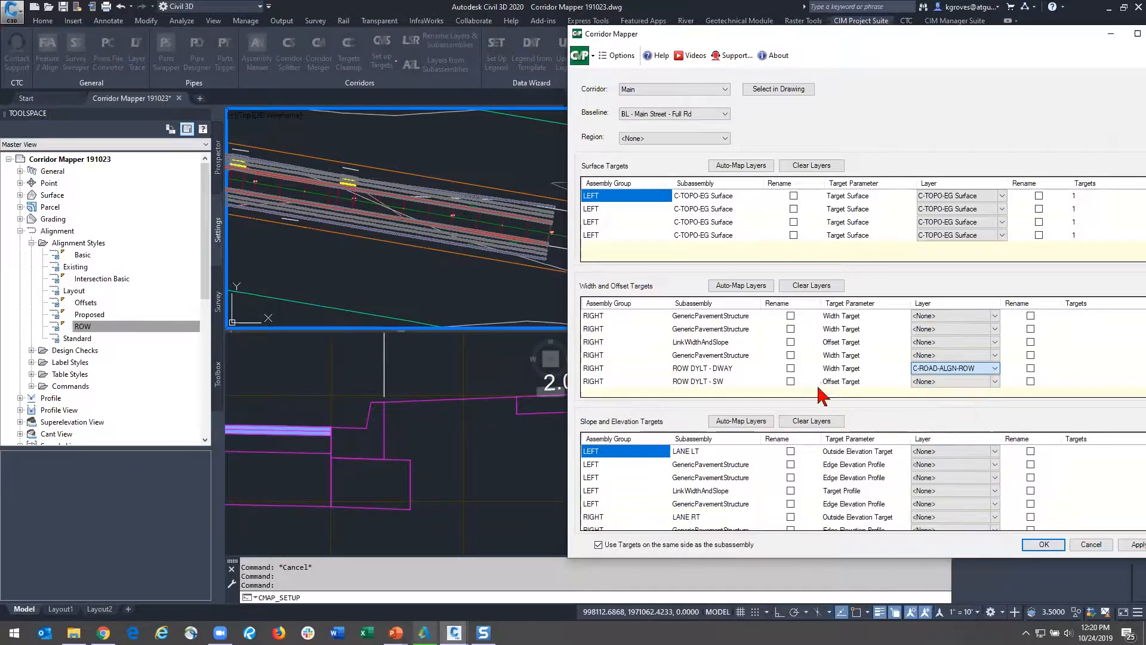
# Step: Map the offset target of the last ROW DYLT - SW subassembly to layer C-ROAD-ALGN-ROW
pyautogui.click(725, 385)
pyautogui.click(966, 382)
pyautogui.moveTo(995, 399); pyautogui.dragTo(997, 515)
pyautogui.scroll(7, 975, 480)
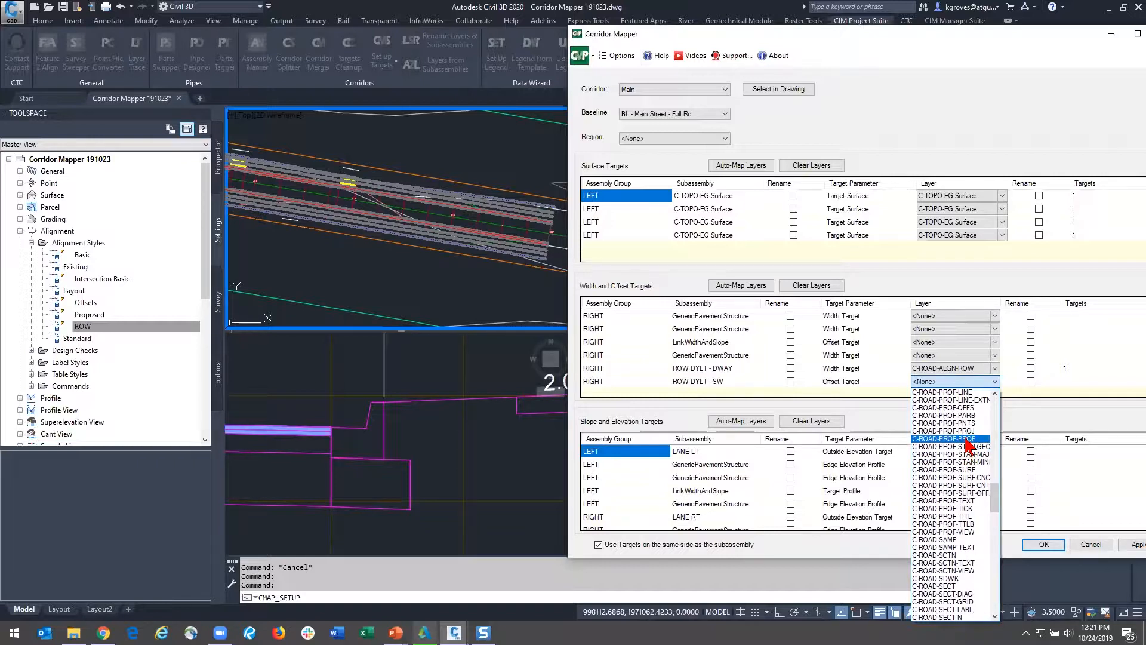
pyautogui.scroll(5, 973, 462)
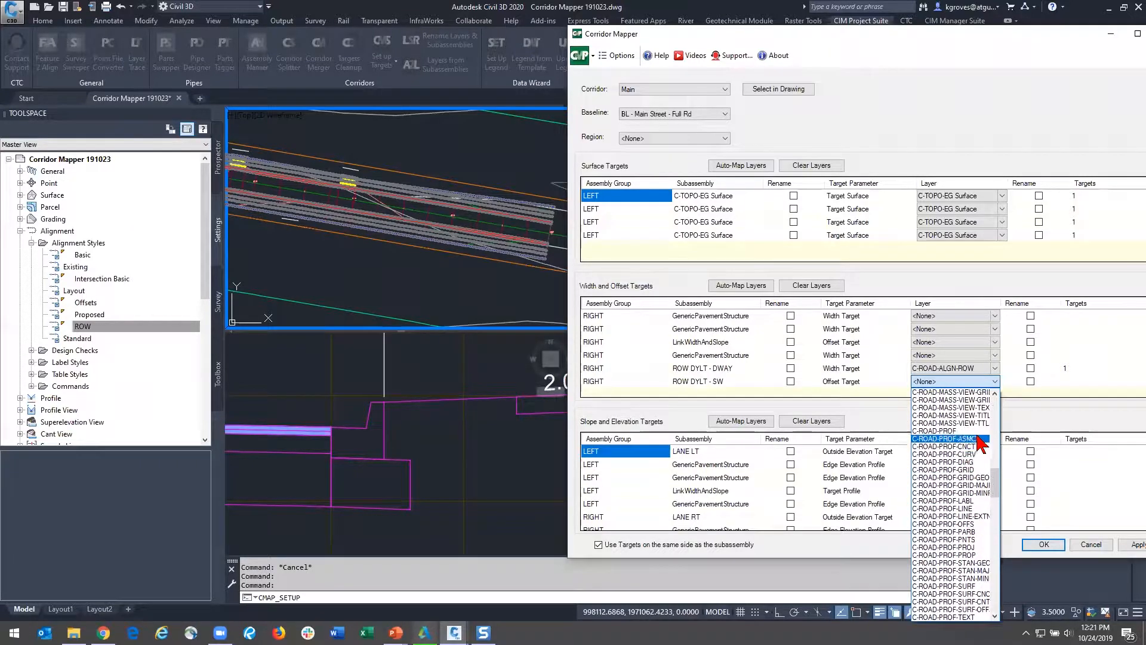
pyautogui.scroll(5, 979, 475)
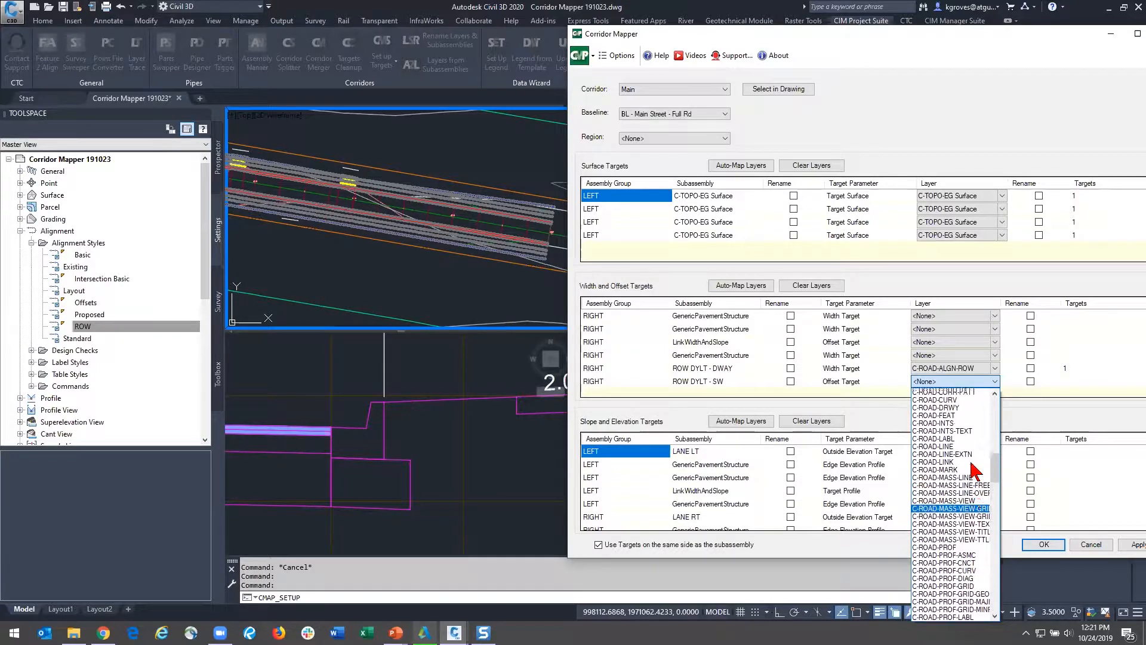
pyautogui.scroll(7, 968, 468)
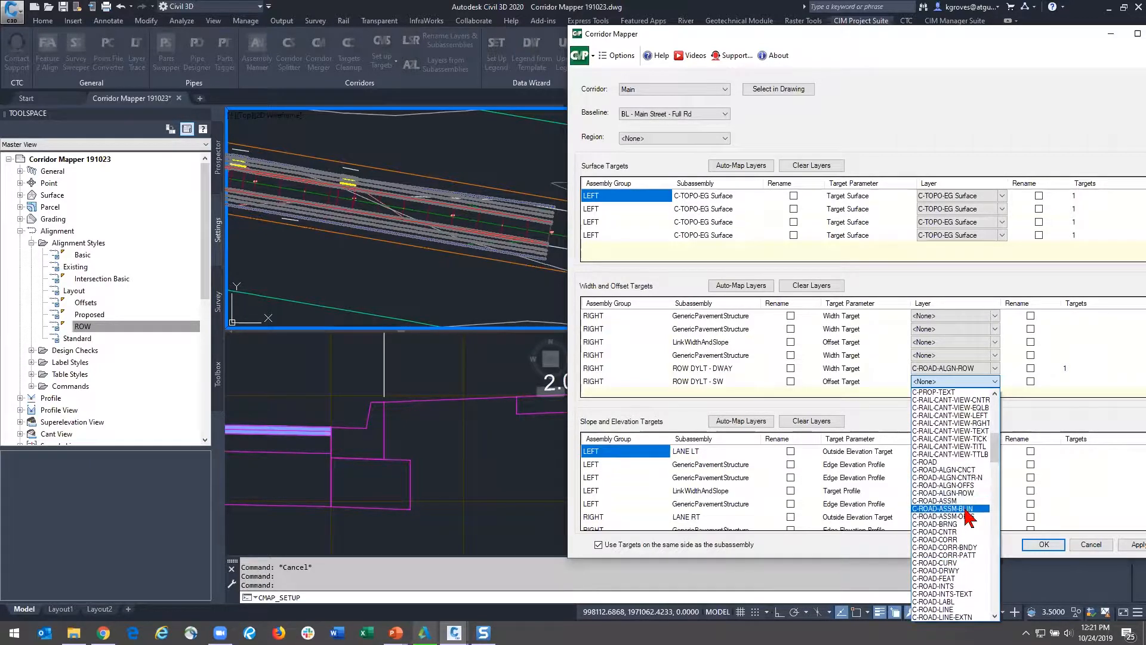
pyautogui.click(971, 492)
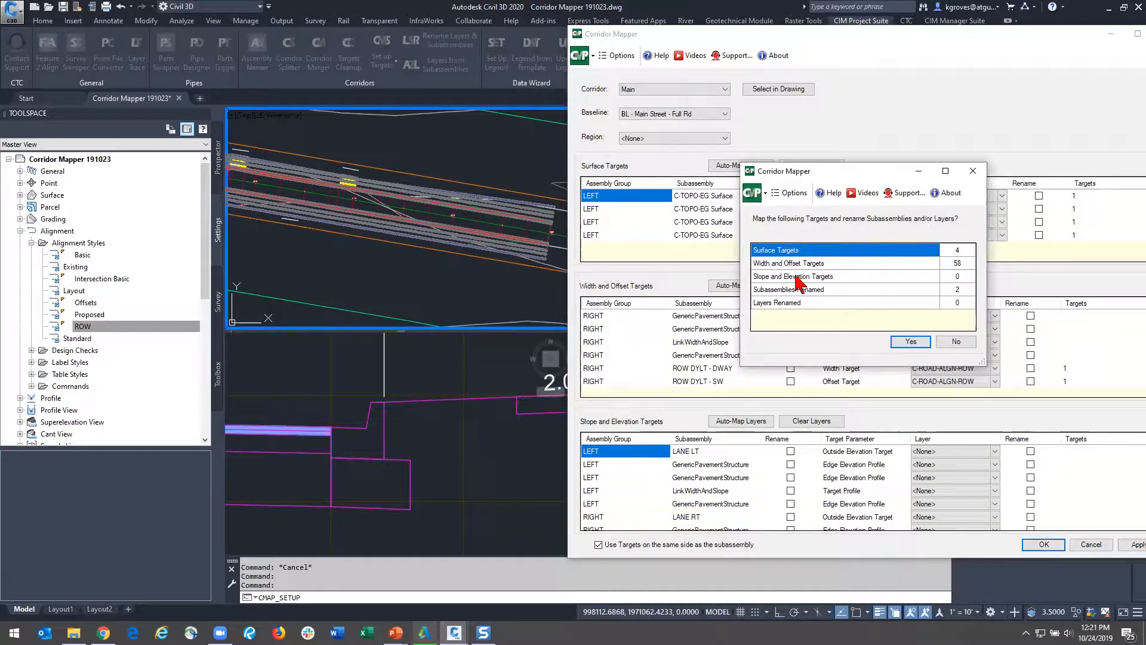
# Step: Confirm the target mapping and subassembly renaming, and let the Main corridor rebuild
pyautogui.click(905, 344)
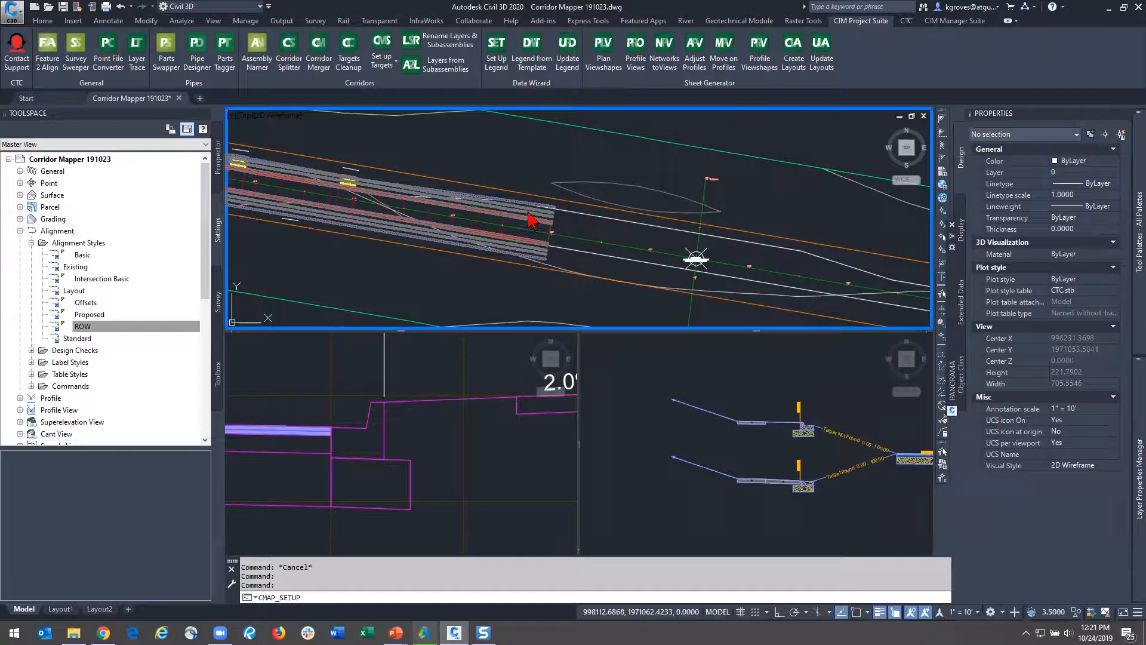
pyautogui.press('Escape')
pyautogui.click(580, 228)
pyautogui.press('Escape')
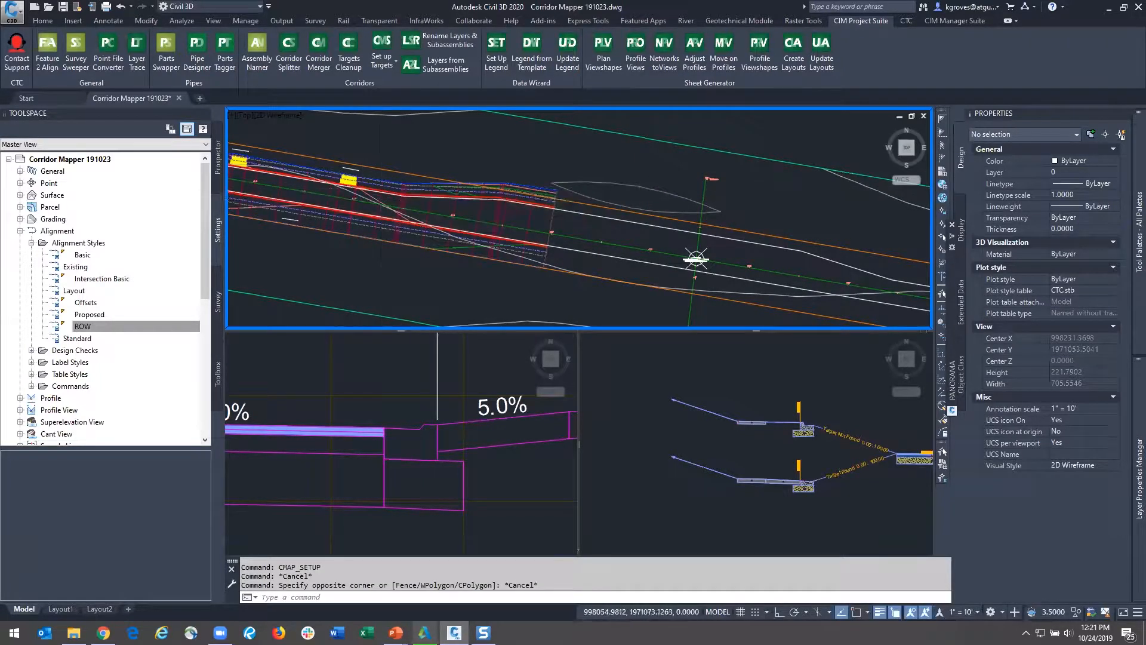
# Step: Examine how the rebuilt corridor's lane edges follow the offset alignments near its end, and check the left offset alignment
pyautogui.scroll(5, 618, 233)
pyautogui.scroll(-3, 650, 233)
pyautogui.scroll(12, 720, 260)
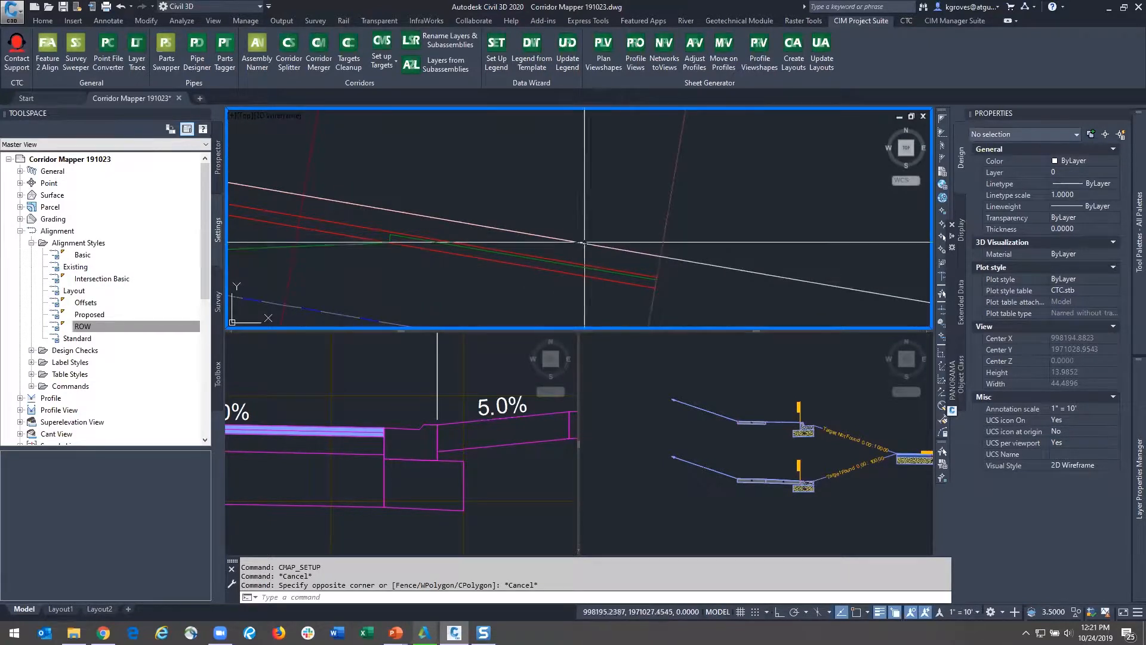
pyautogui.scroll(-12, 686, 259)
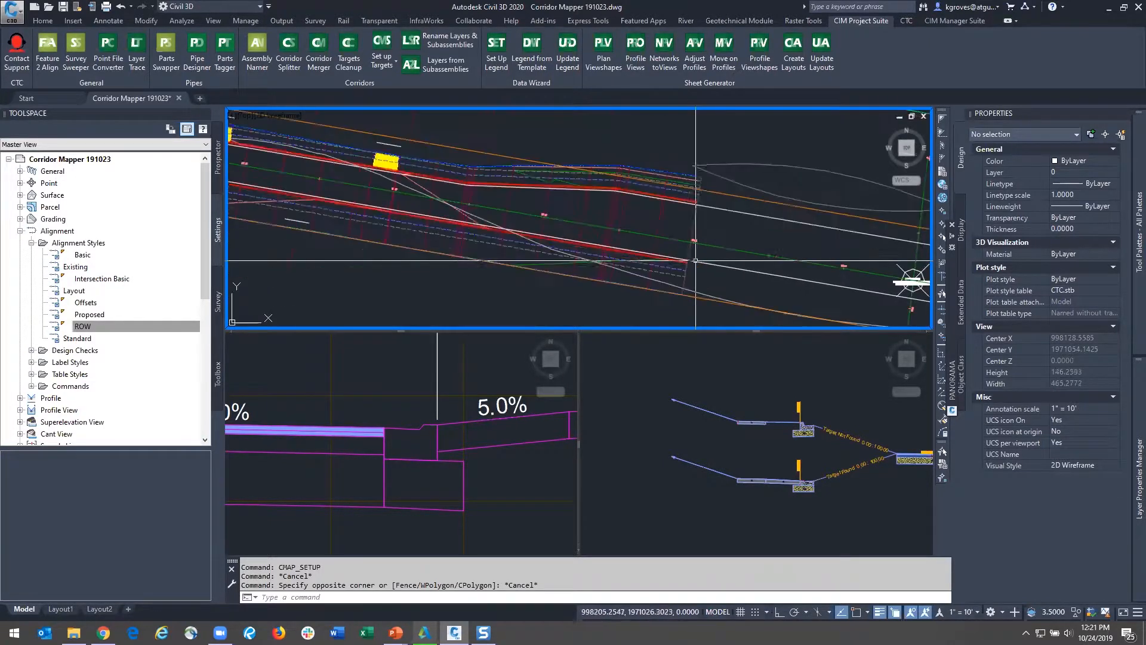
pyautogui.scroll(-2, 696, 260)
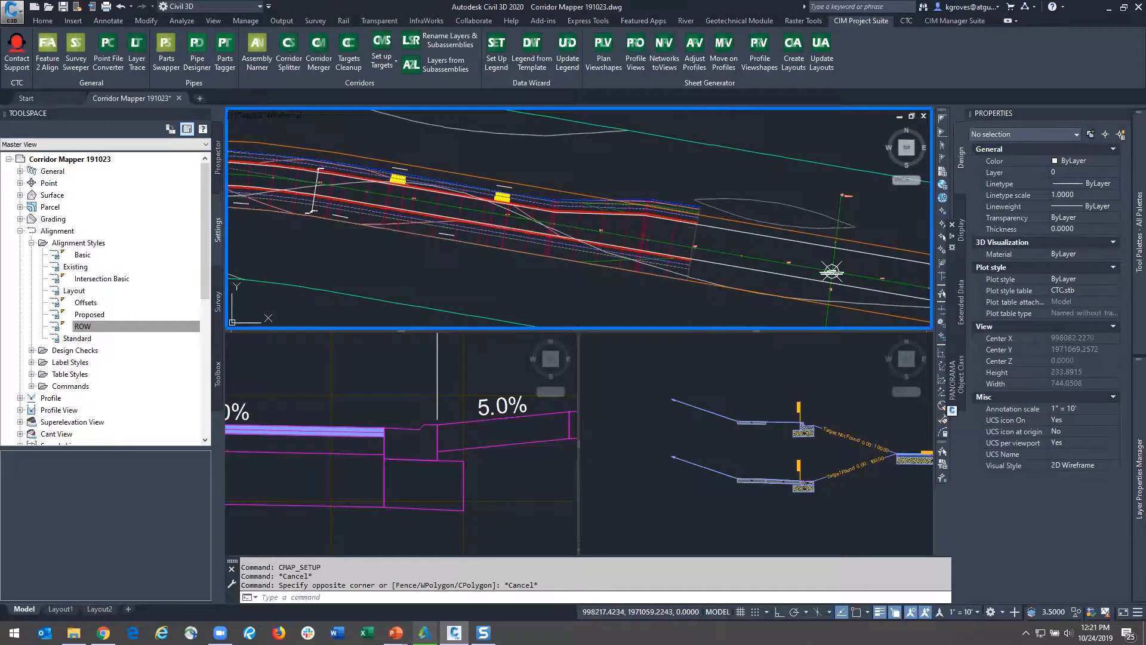
pyautogui.click(704, 227)
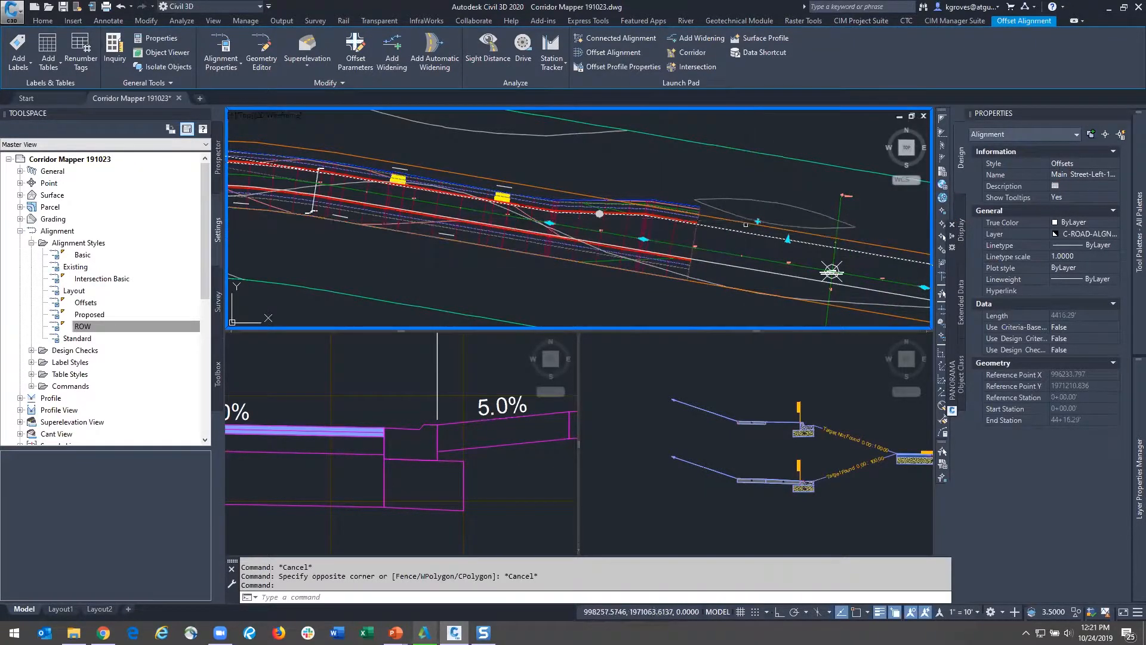
pyautogui.press('Escape')
# Step: Examine the driveways, sidewalk edges and daylight lines against the ROW alignments along the rebuilt corridor
pyautogui.moveTo(404, 261); pyautogui.dragTo(691, 266, button='middle')
pyautogui.moveTo(361, 221); pyautogui.dragTo(571, 218, button='middle')
pyautogui.scroll(5, 370, 227)
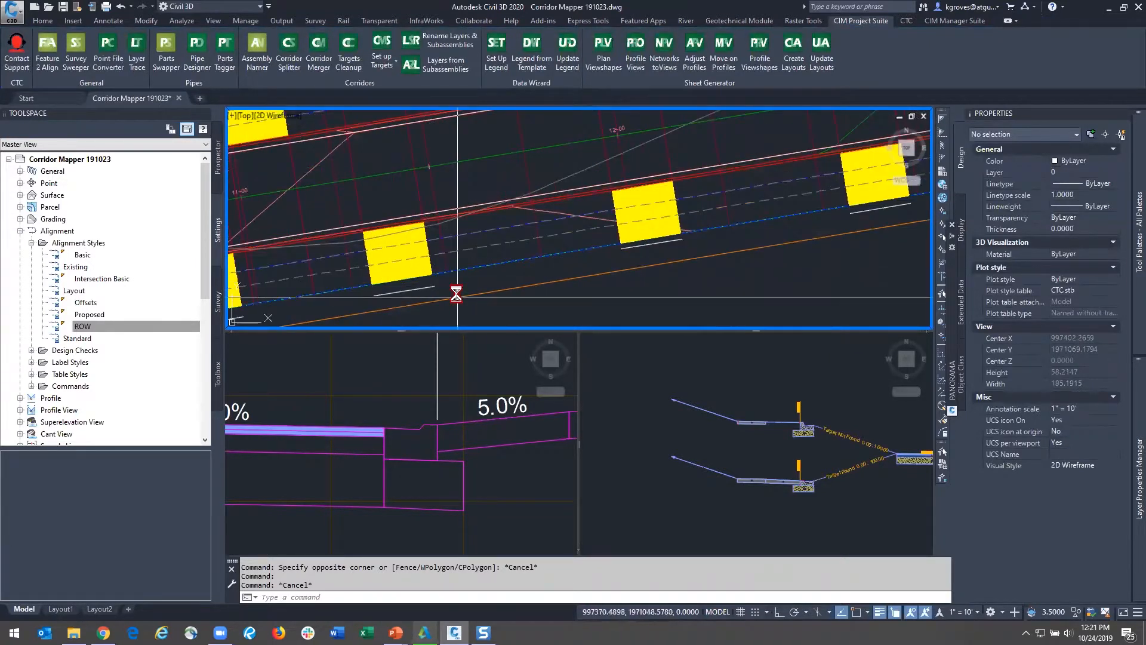
pyautogui.scroll(-5, 455, 294)
pyautogui.moveTo(917, 275); pyautogui.dragTo(449, 204, button='middle')
pyautogui.scroll(6, 760, 232)
pyautogui.scroll(-4, 445, 206)
pyautogui.moveTo(699, 245); pyautogui.dragTo(603, 229, button='middle')
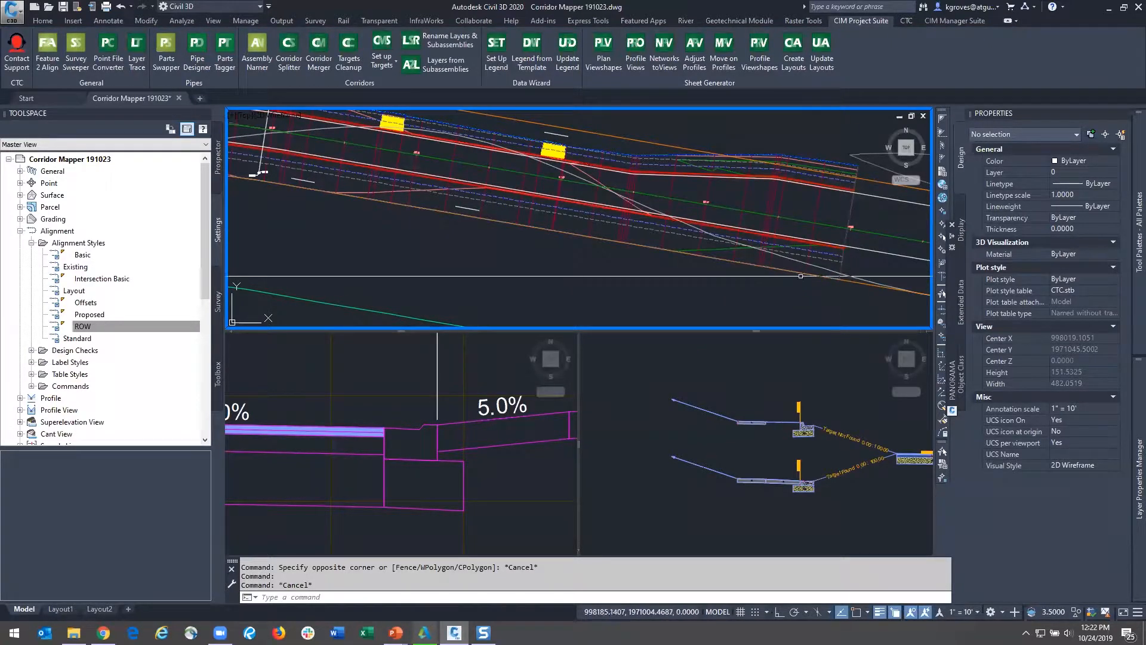
pyautogui.scroll(-3, 613, 241)
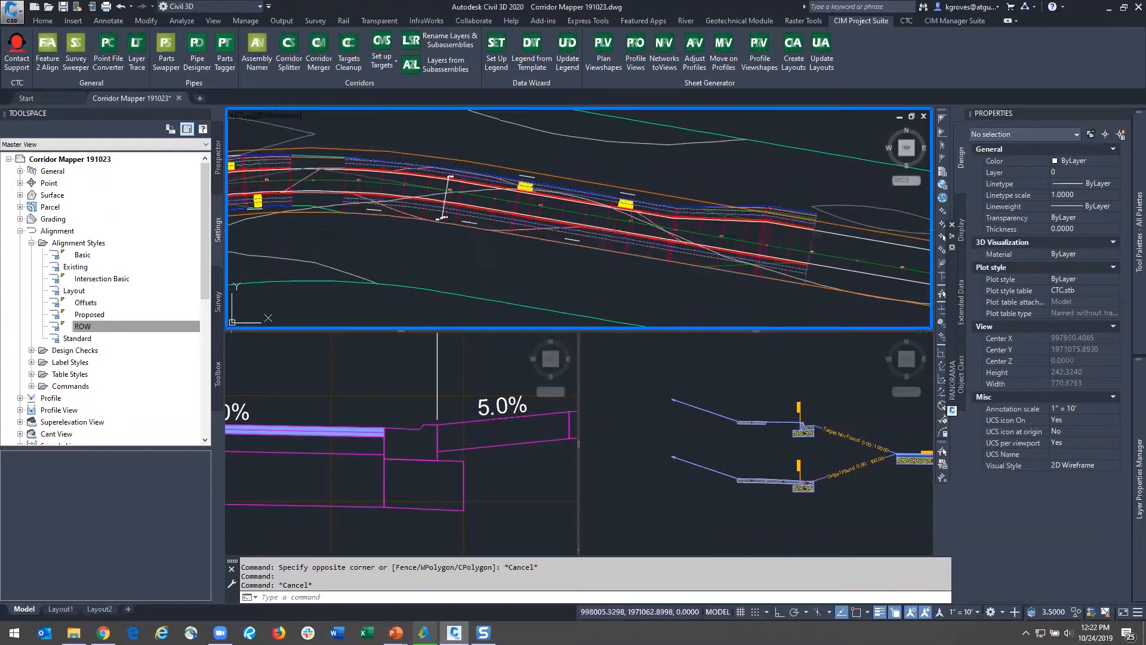
pyautogui.click(631, 240)
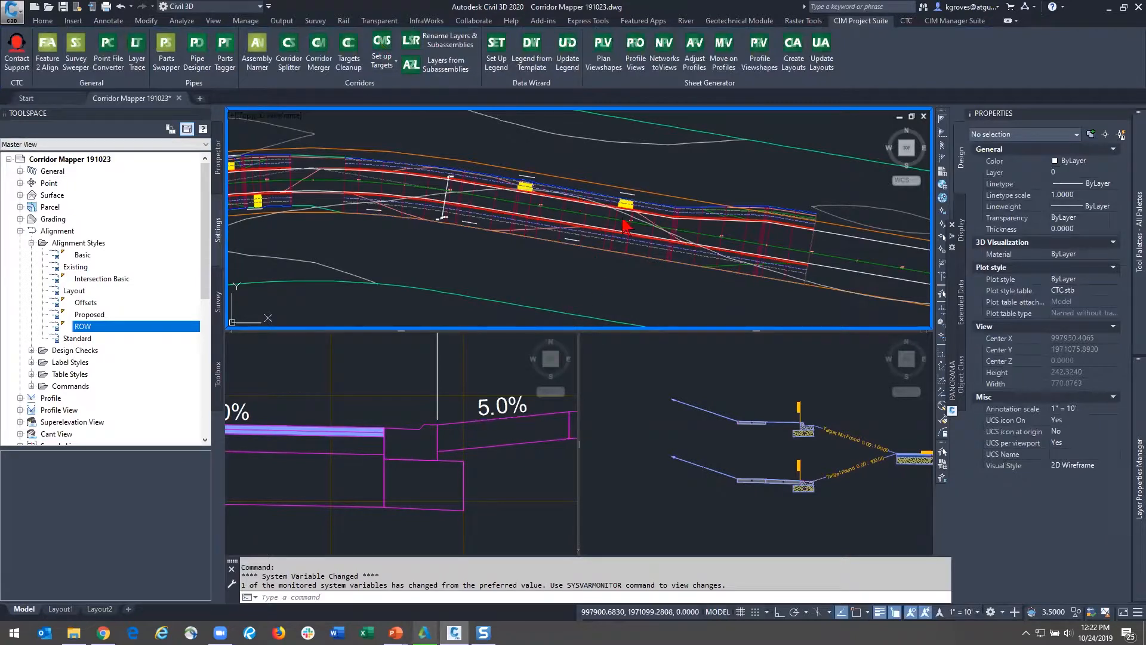
pyautogui.click(378, 71)
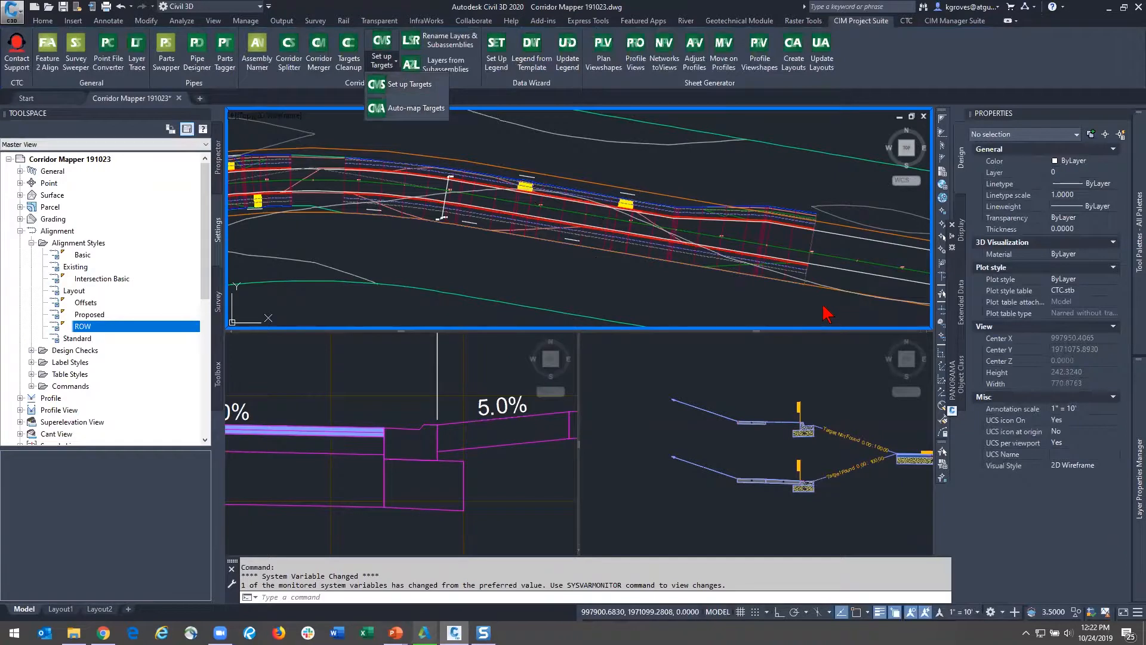
pyautogui.press('Escape')
pyautogui.moveTo(238, 252); pyautogui.dragTo(491, 261, button='middle')
pyautogui.scroll(6, 481, 257)
pyautogui.click(473, 226)
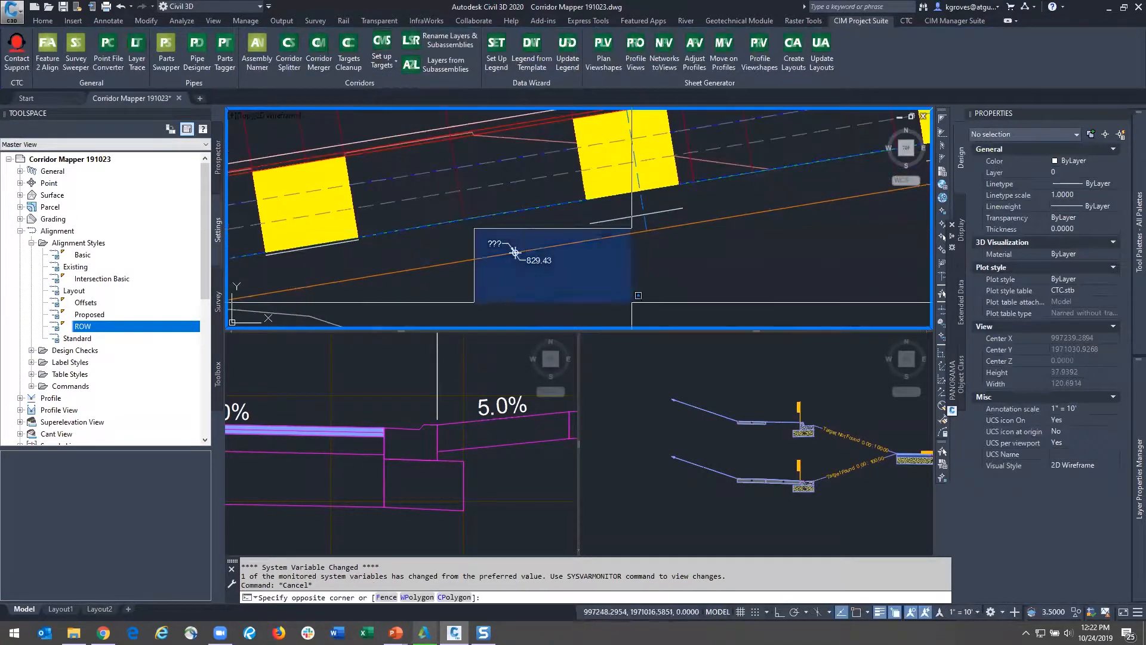
pyautogui.click(631, 301)
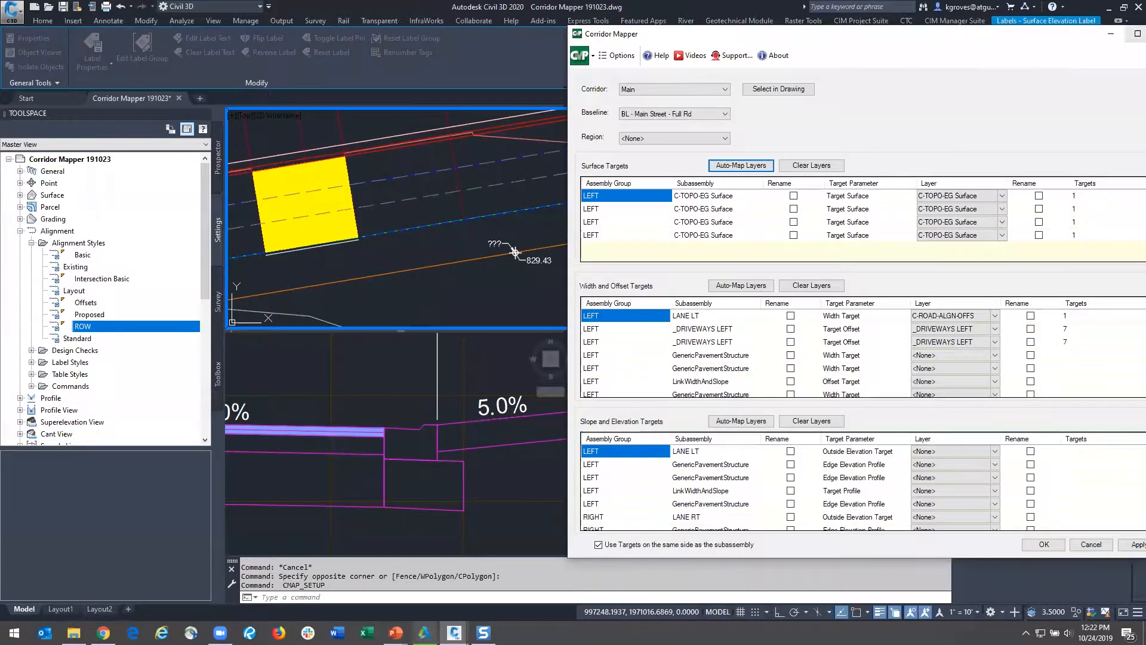
pyautogui.press('Escape')
# Step: Start copying the pair of surface elevation labels on the ROW line, using their insertion point as the base point
pyautogui.click(473, 239)
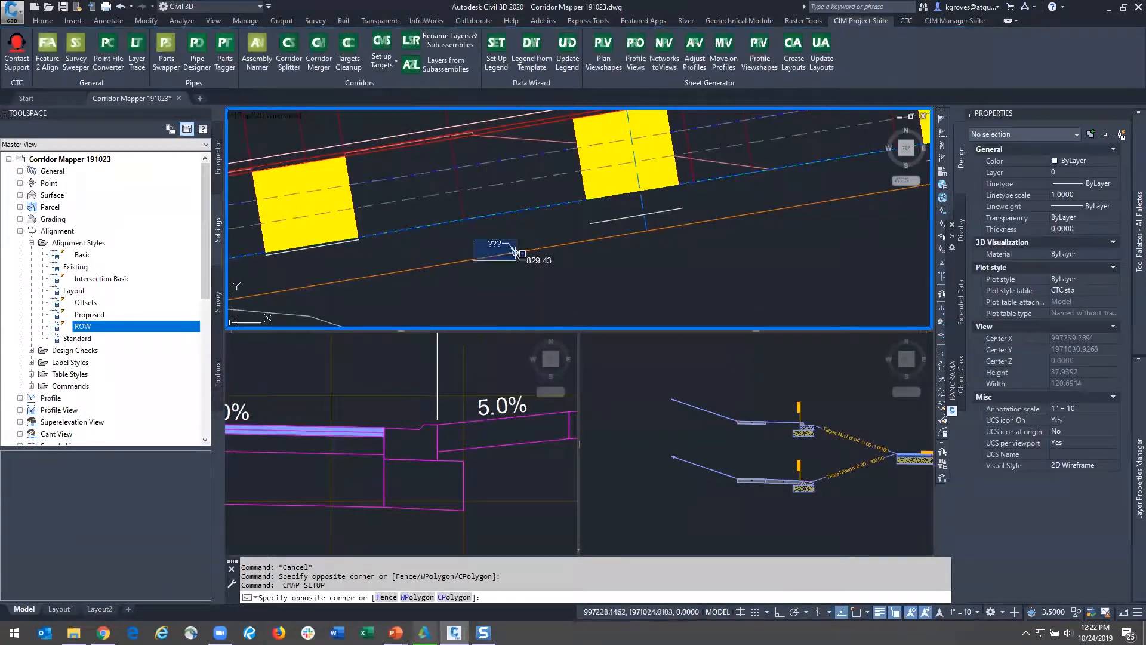
pyautogui.click(578, 274)
pyautogui.write('co')
pyautogui.press('Return')
pyautogui.scroll(8, 504, 266)
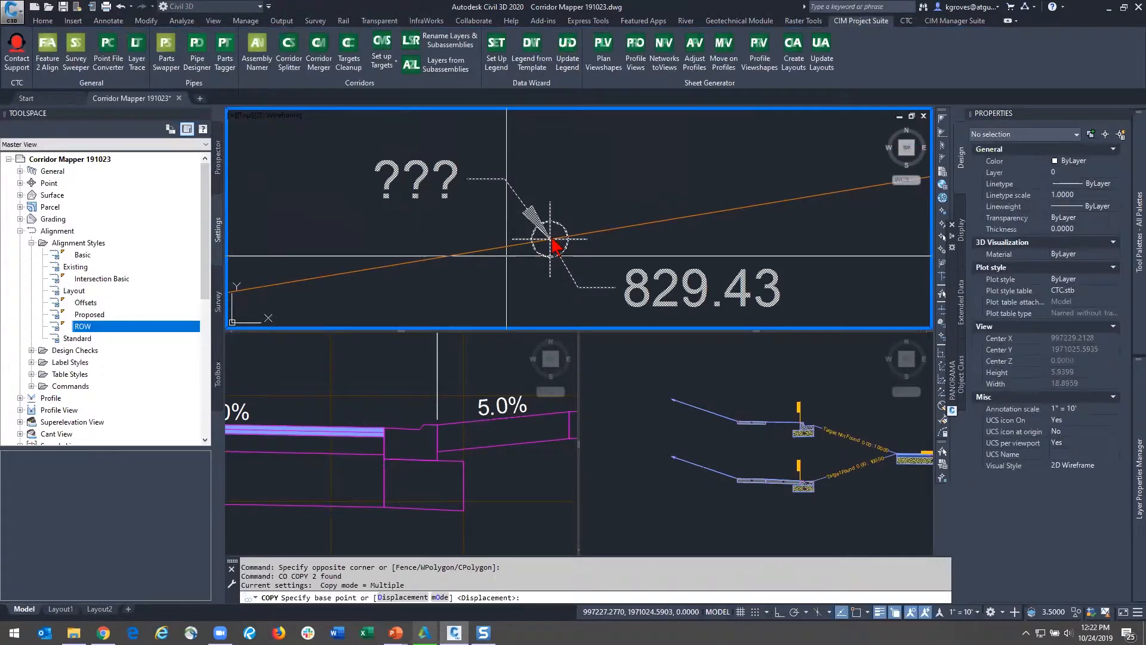
pyautogui.keyDown('shift'); pyautogui.rightClick(554, 243); pyautogui.keyUp('shift')
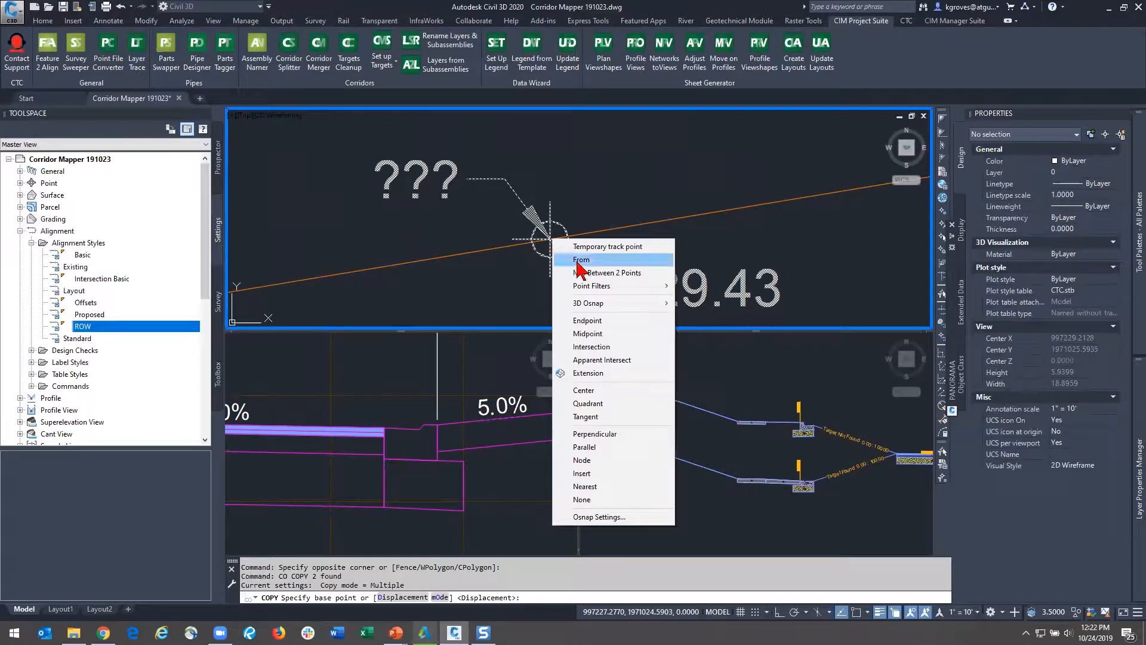
pyautogui.click(619, 473)
pyautogui.click(552, 242)
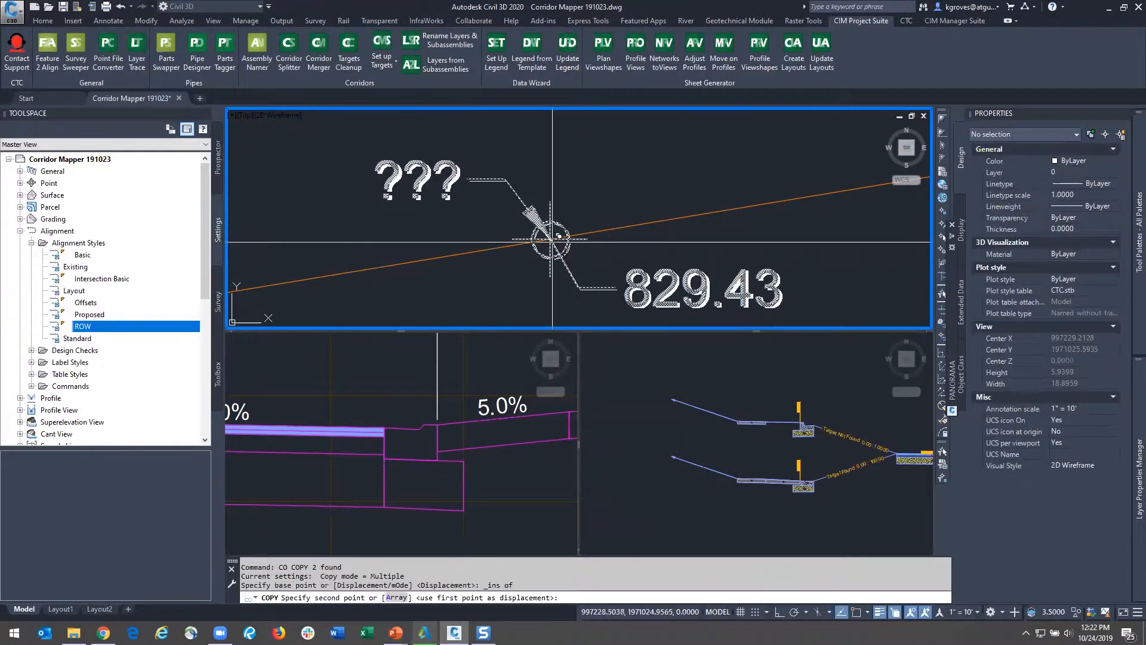
# Step: Place the copied labels at the endpoint of a corridor section line on the southern ROW line, near the corridor's end
pyautogui.scroll(-8, 552, 242)
pyautogui.scroll(6, 729, 236)
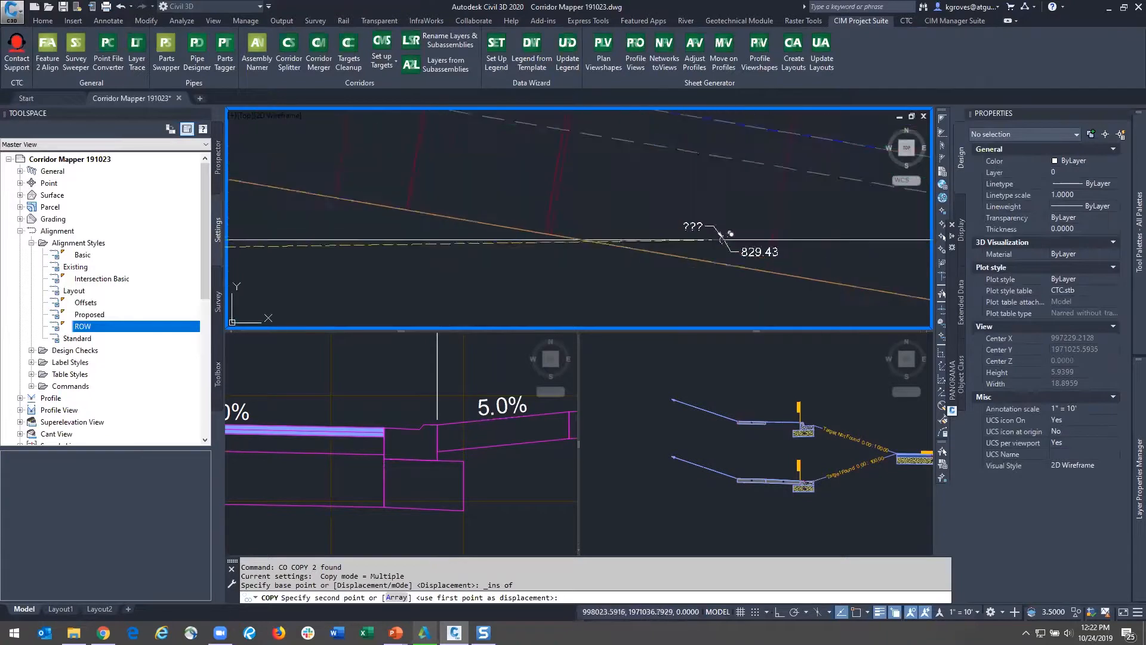
pyautogui.keyDown('shift'); pyautogui.rightClick(777, 259); pyautogui.keyUp('shift')
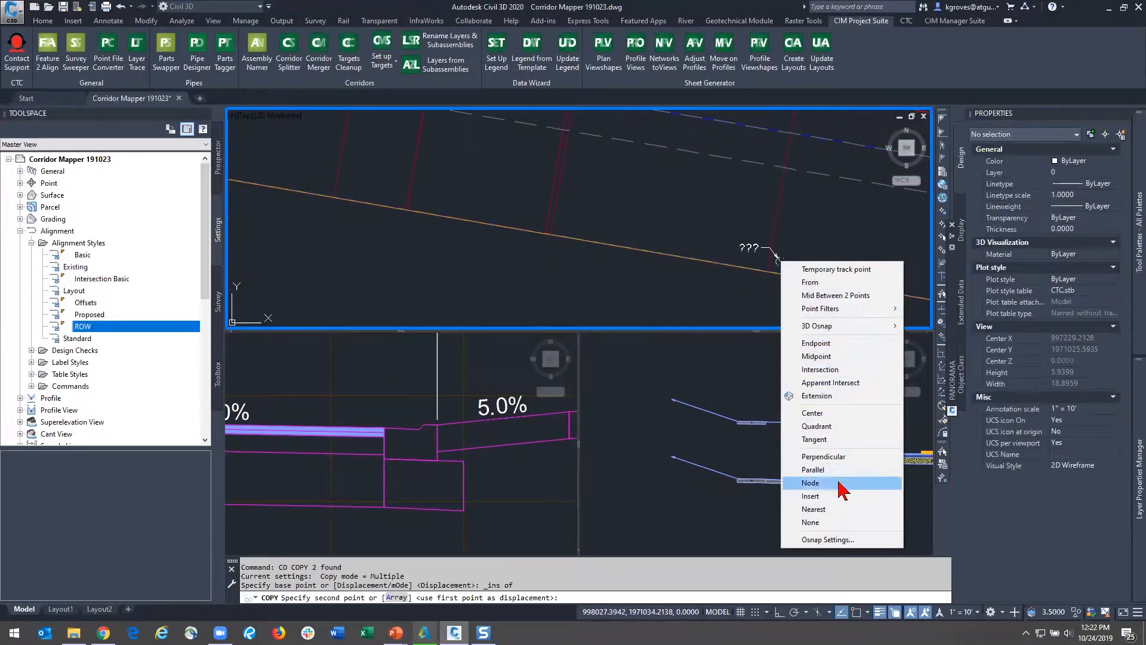
pyautogui.click(816, 343)
pyautogui.click(778, 268)
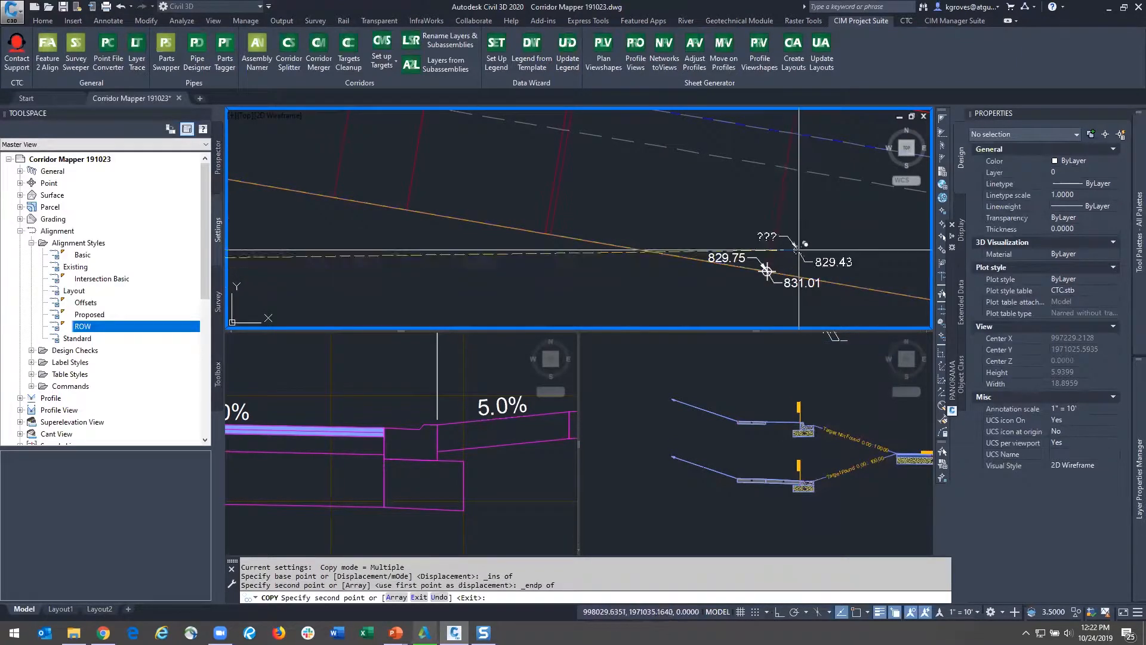
pyautogui.press('Escape')
# Step: Check which surface each of the two copied elevation labels refers to, and review the corridor around them
pyautogui.scroll(-6, 616, 221)
pyautogui.moveTo(615, 221); pyautogui.dragTo(647, 239, button='middle')
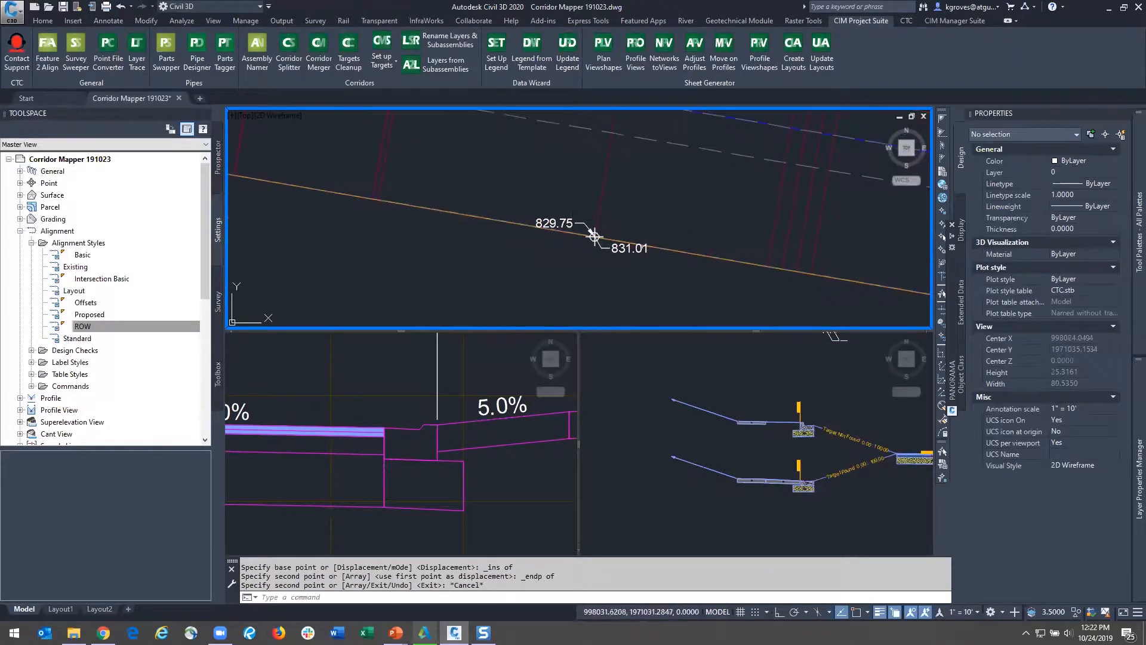
pyautogui.click(622, 248)
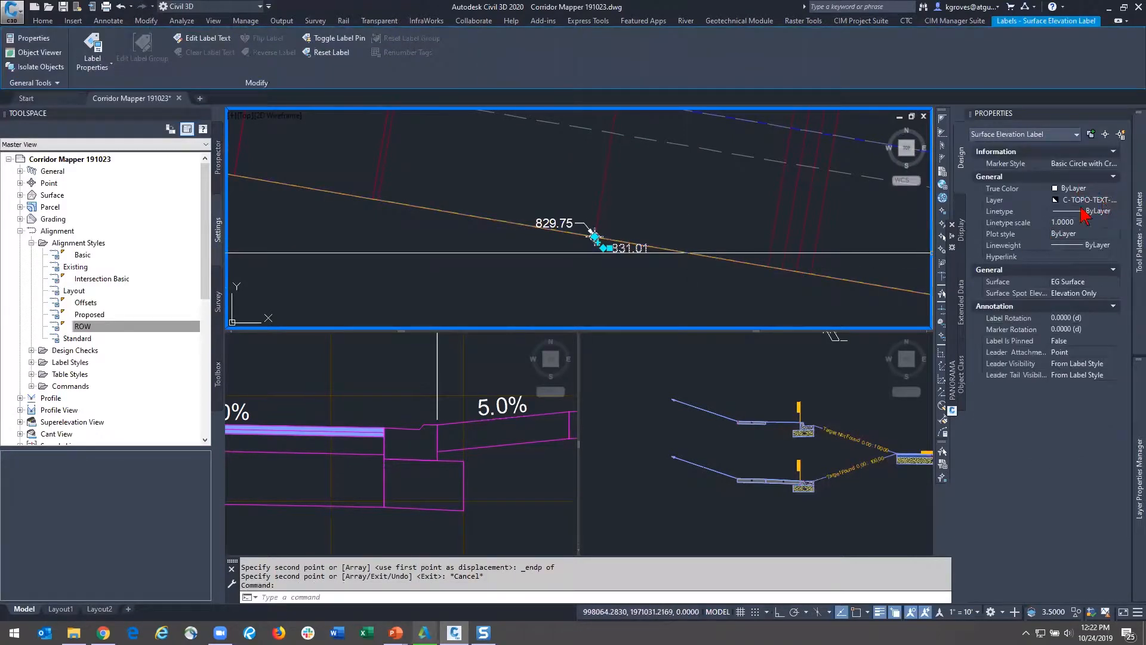
pyautogui.press('Escape')
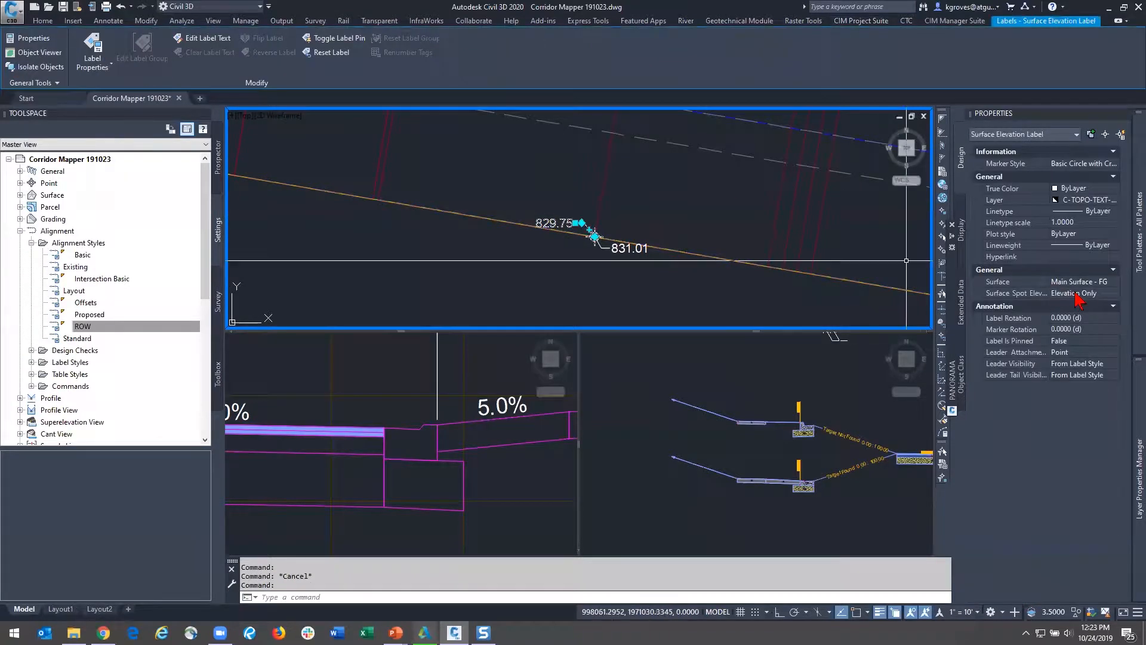
pyautogui.press('Escape')
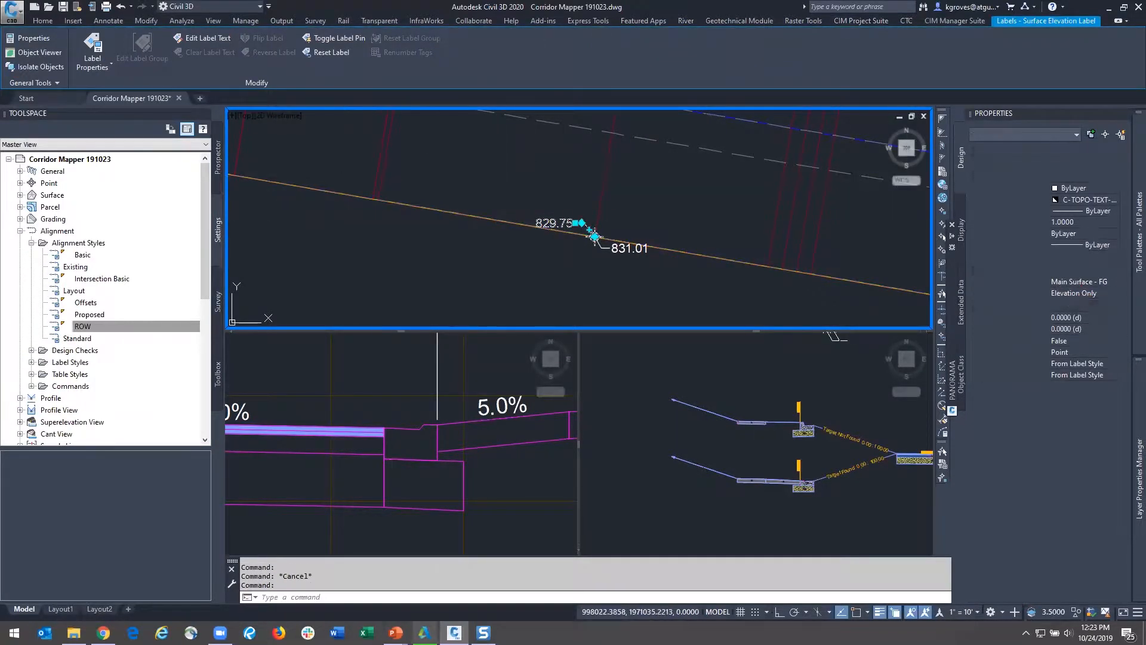
pyautogui.scroll(-3, 565, 227)
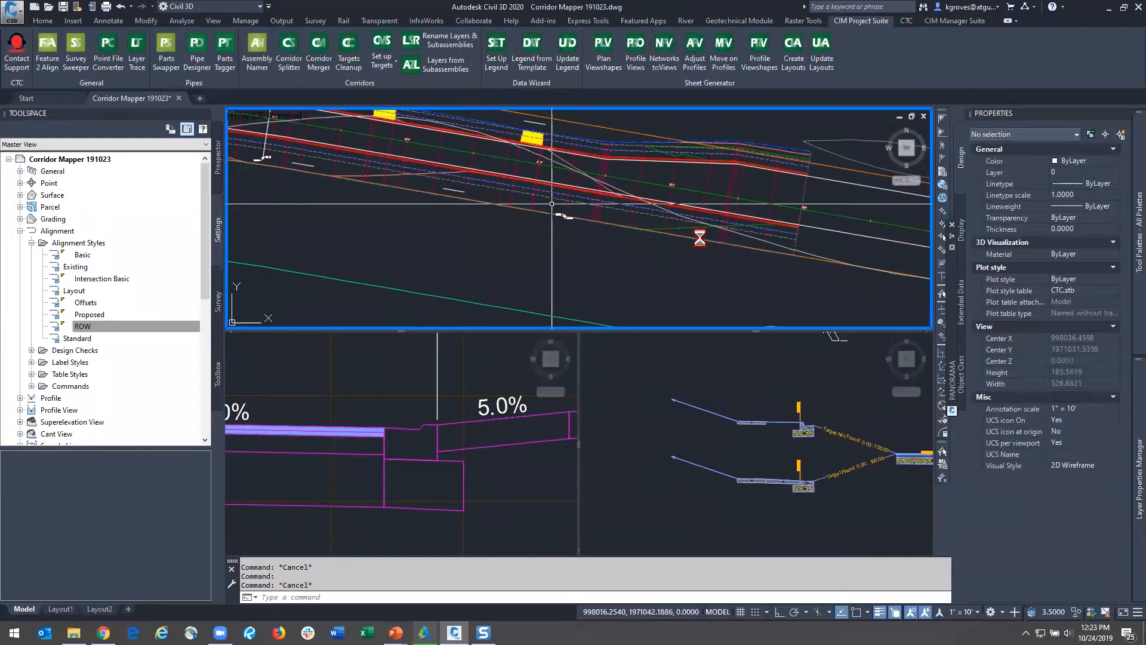
pyautogui.moveTo(551, 204); pyautogui.dragTo(658, 247, button='middle')
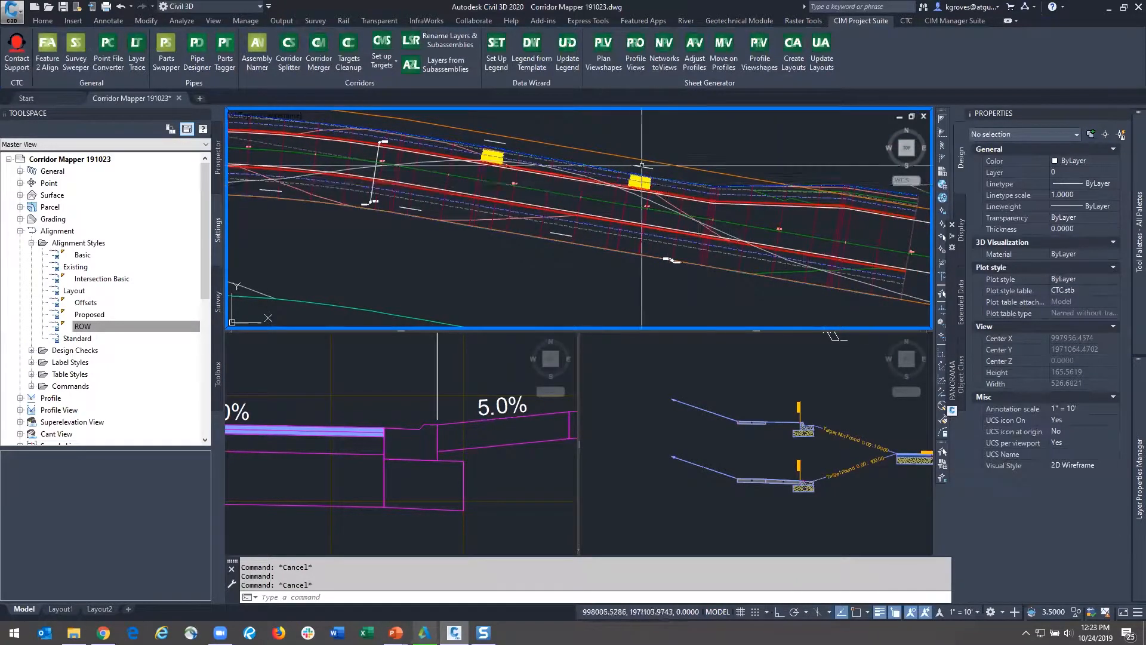
pyautogui.scroll(5, 656, 174)
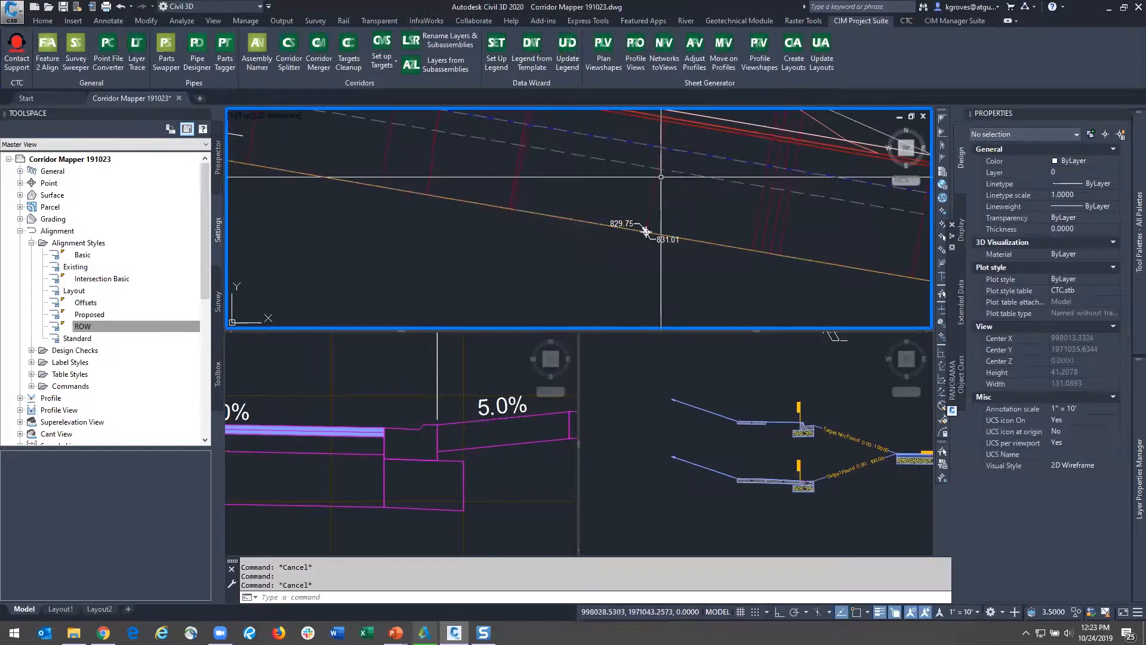
pyautogui.moveTo(626, 178); pyautogui.dragTo(533, 188, button='middle')
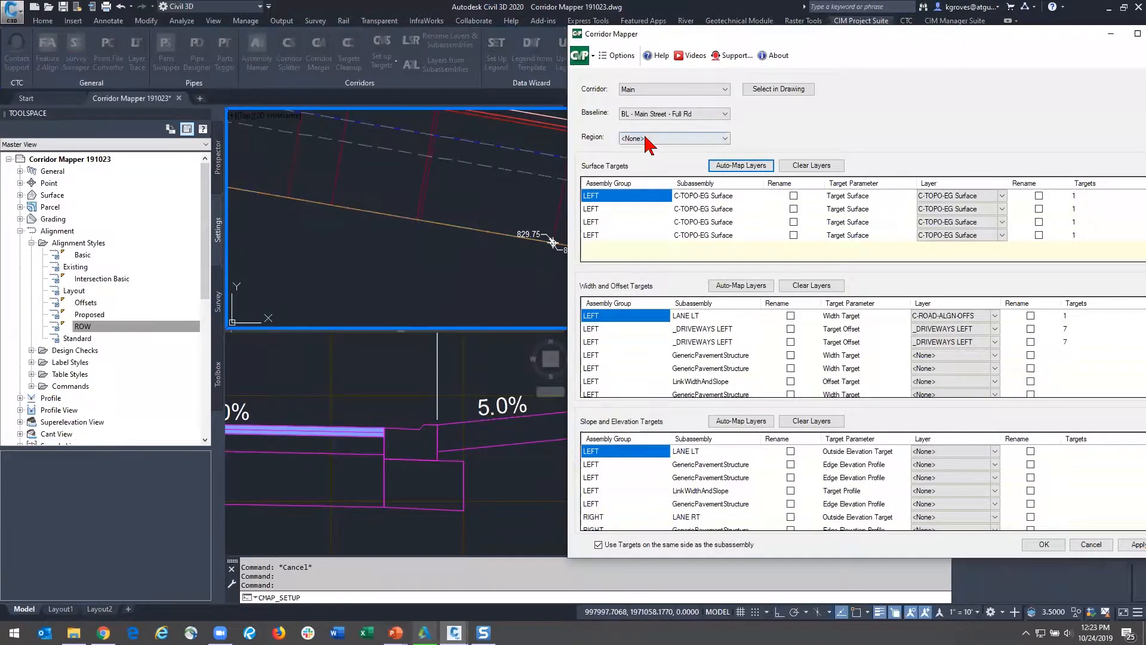
# Step: Review the target mappings of region RG - Primary Road Full Section (3) in Corridor Mapper, and close it without applying changes
pyautogui.click(652, 139)
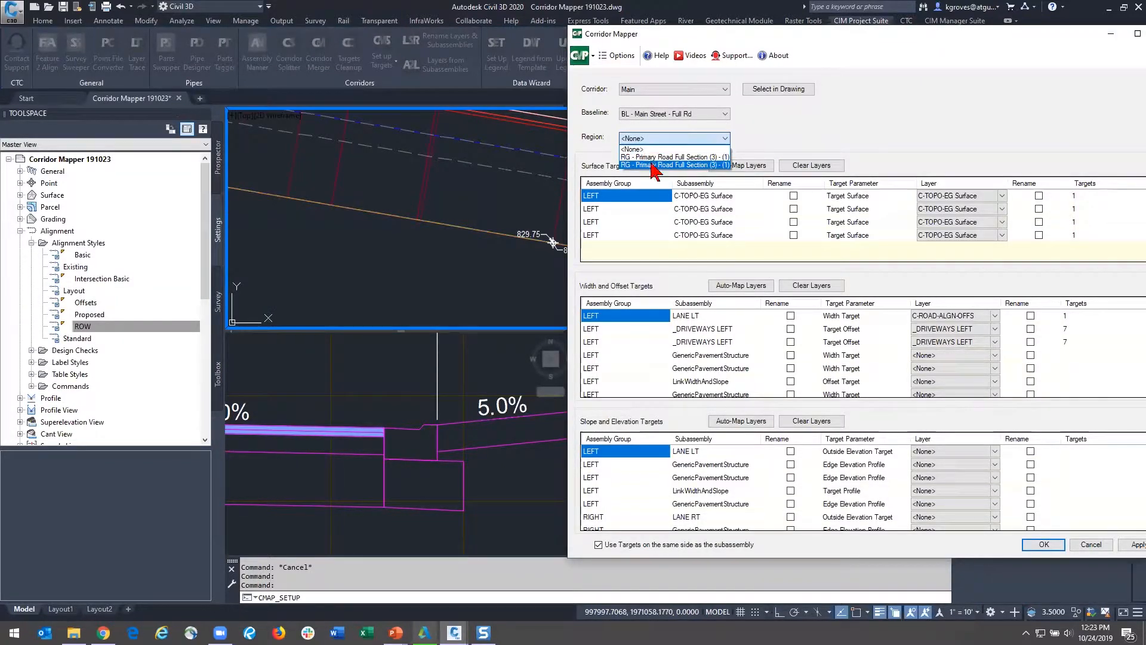
pyautogui.click(652, 165)
pyautogui.scroll(-5, 892, 373)
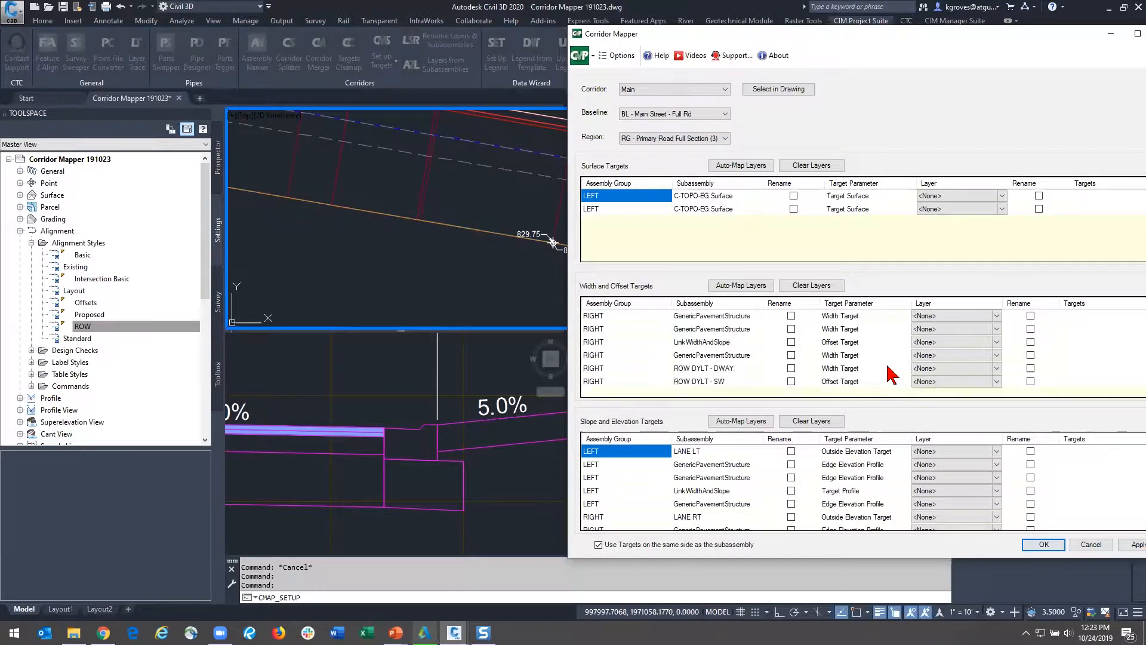
pyautogui.click(719, 138)
pyautogui.click(717, 167)
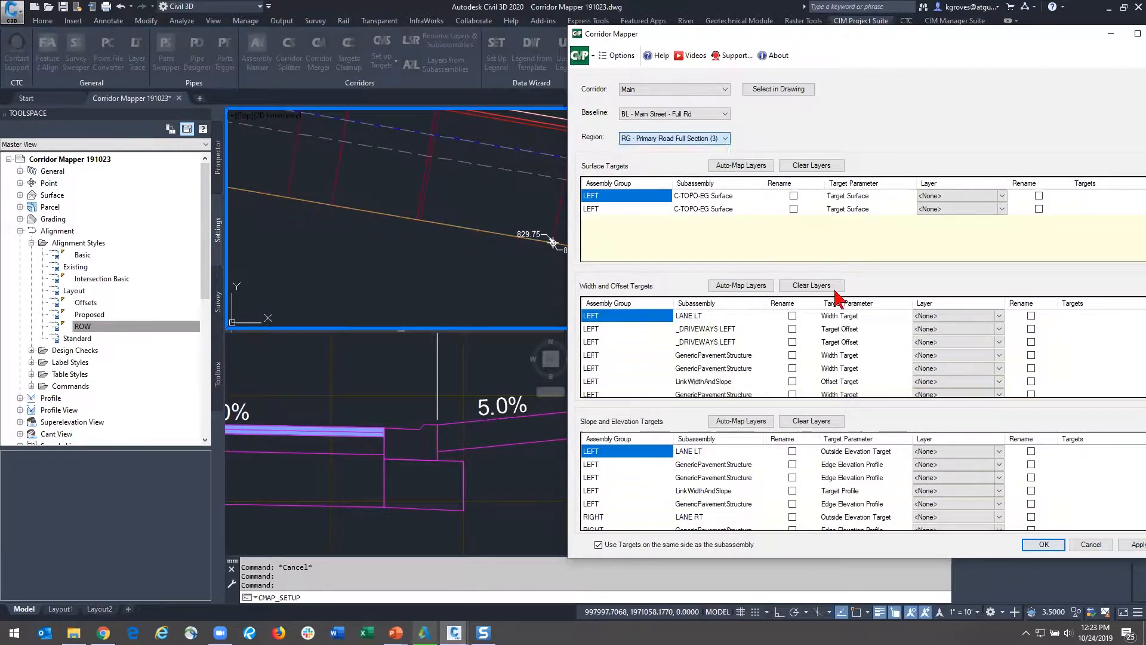
pyautogui.scroll(-5, 840, 339)
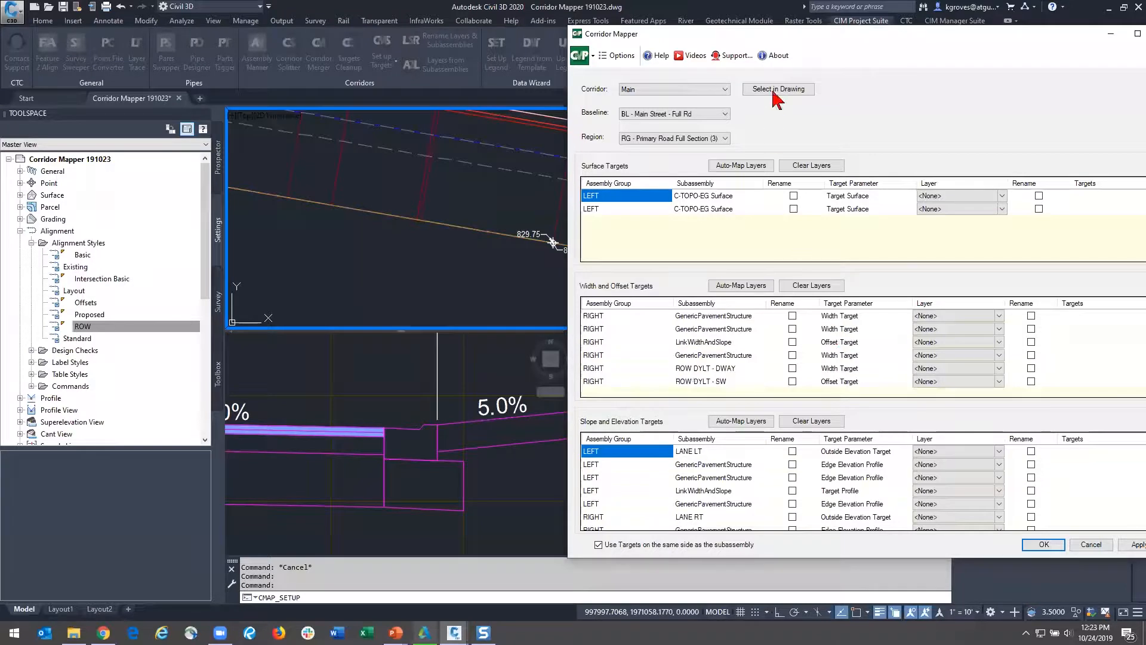
pyautogui.moveTo(778, 34); pyautogui.dragTo(569, 11)
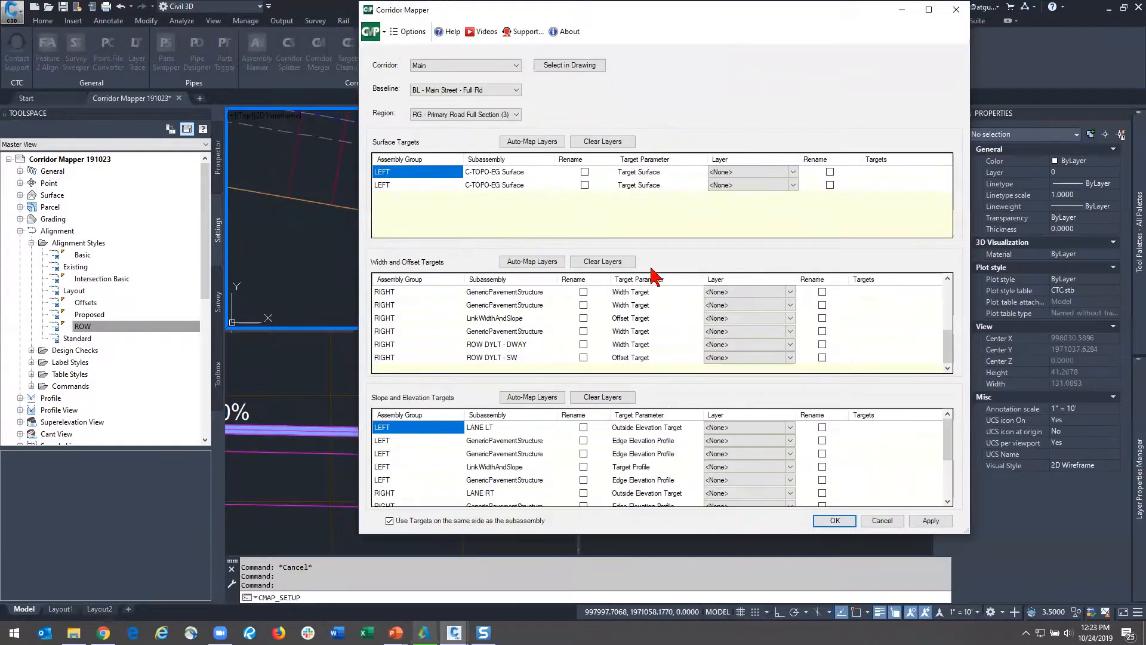
pyautogui.click(877, 523)
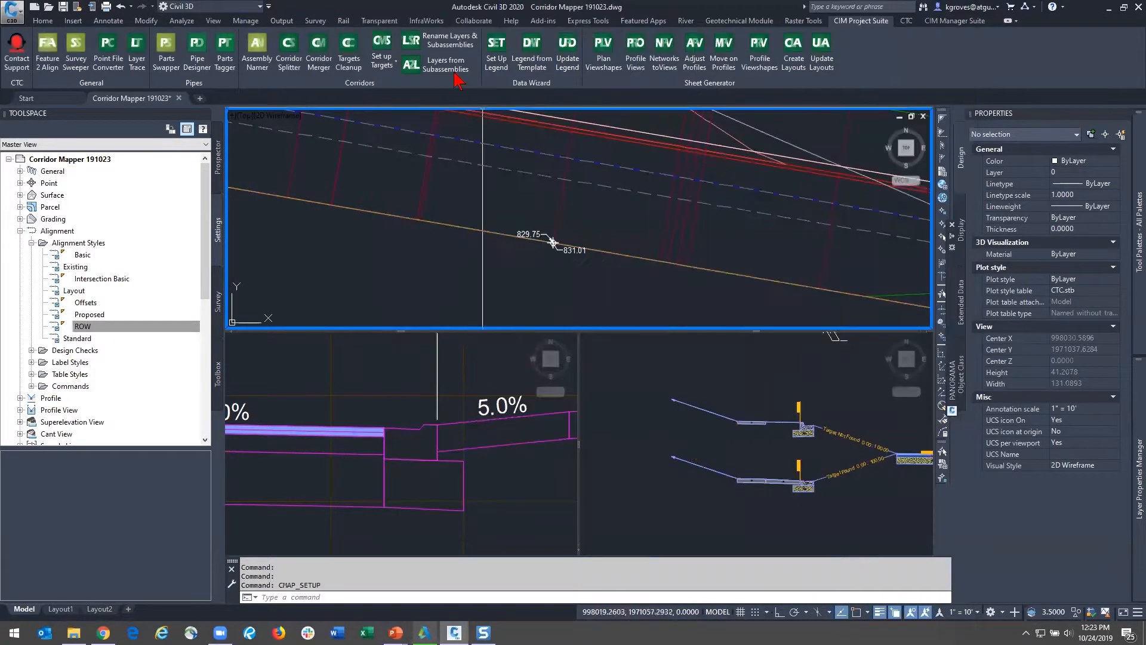
# Step: Delete the western of the Main corridor's two regions
pyautogui.click(563, 206)
pyautogui.click(545, 176)
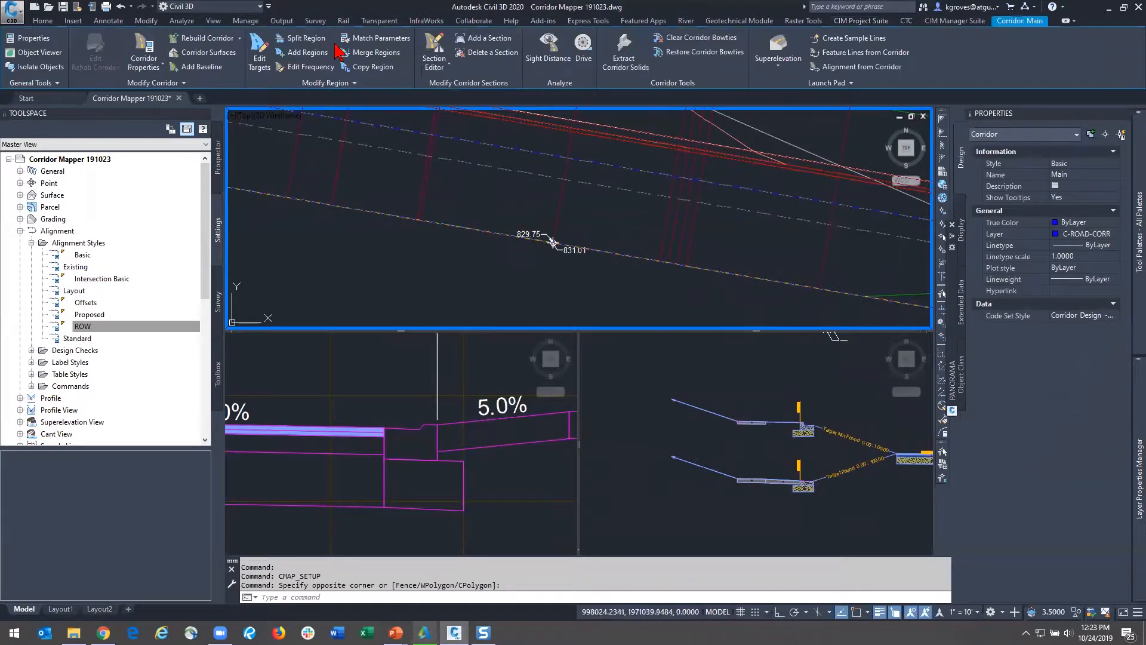
pyautogui.scroll(-6, 454, 219)
pyautogui.scroll(-5, 454, 218)
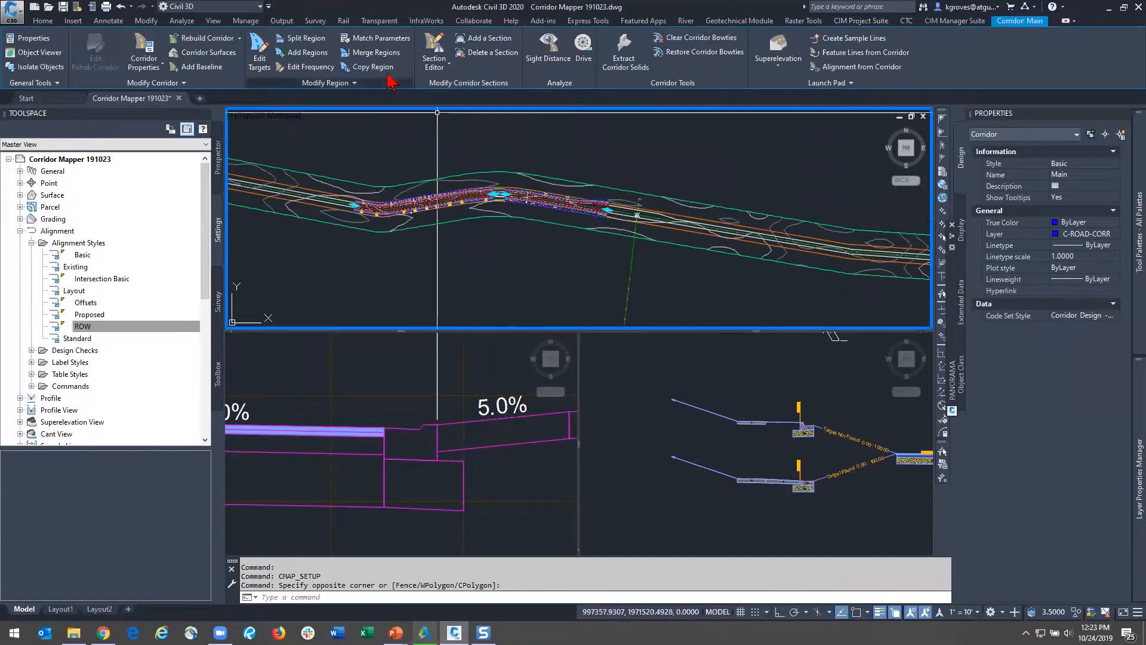
pyautogui.click(329, 83)
pyautogui.click(357, 97)
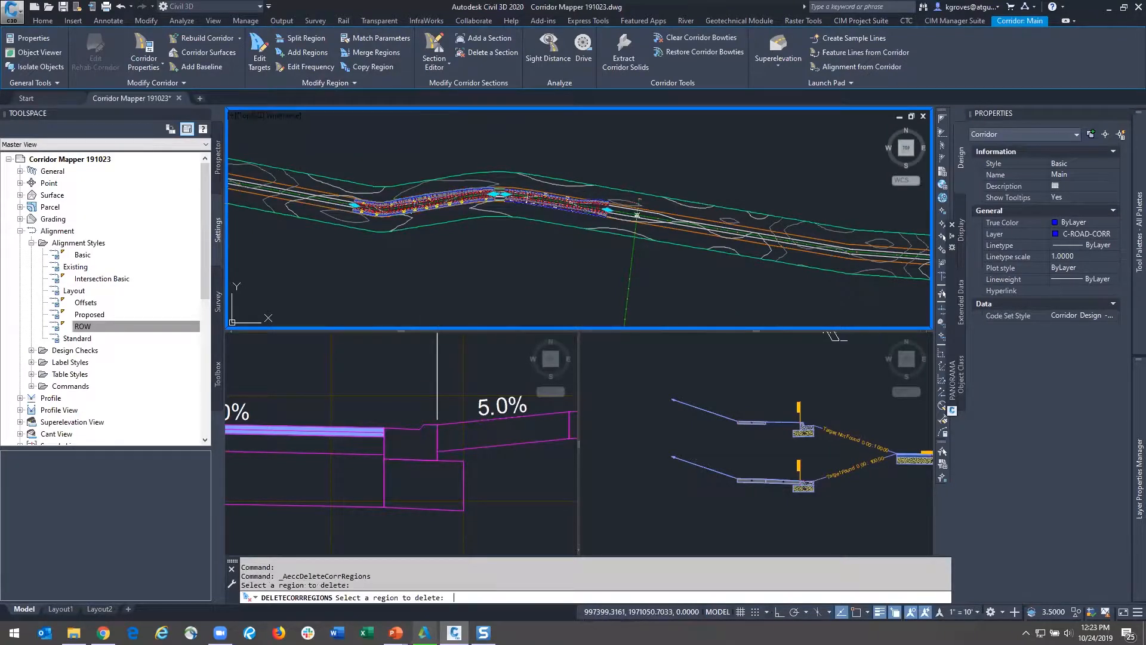
pyautogui.press('Escape')
pyautogui.scroll(2, 525, 203)
pyautogui.scroll(3, 526, 203)
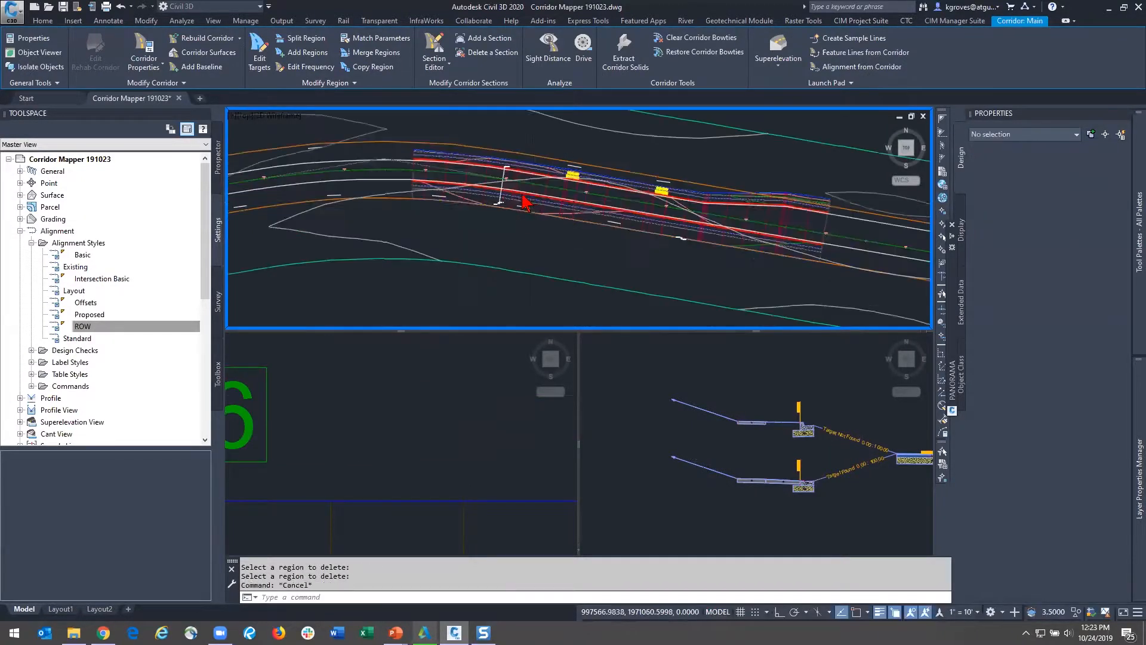
pyautogui.click(525, 203)
pyautogui.scroll(2, 525, 203)
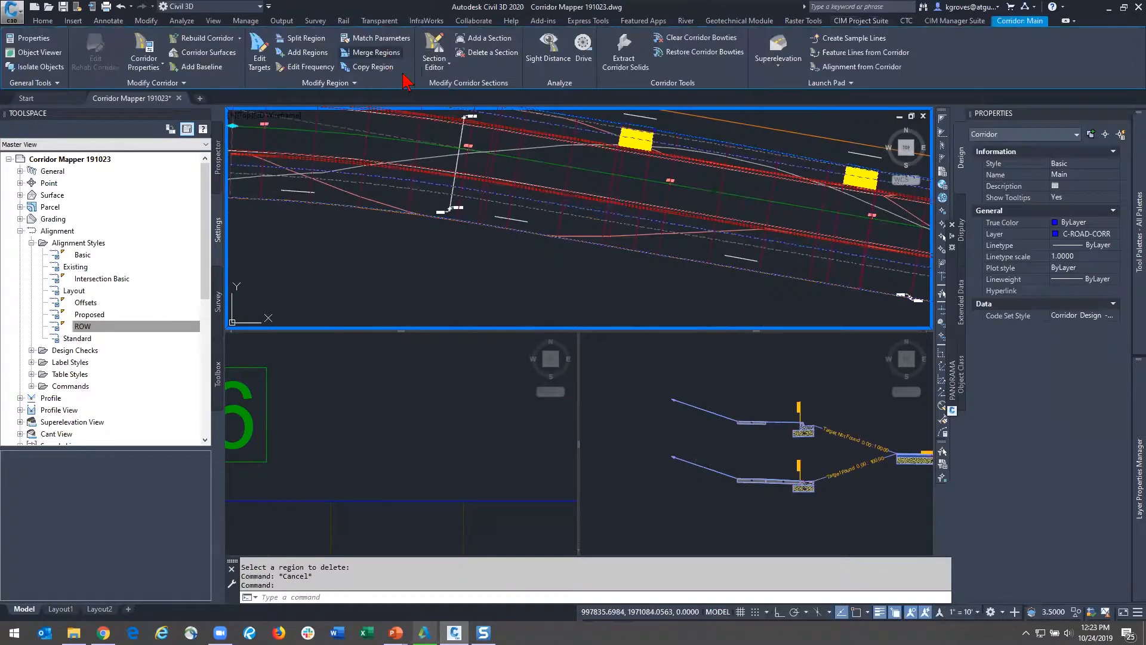
pyautogui.press('Escape')
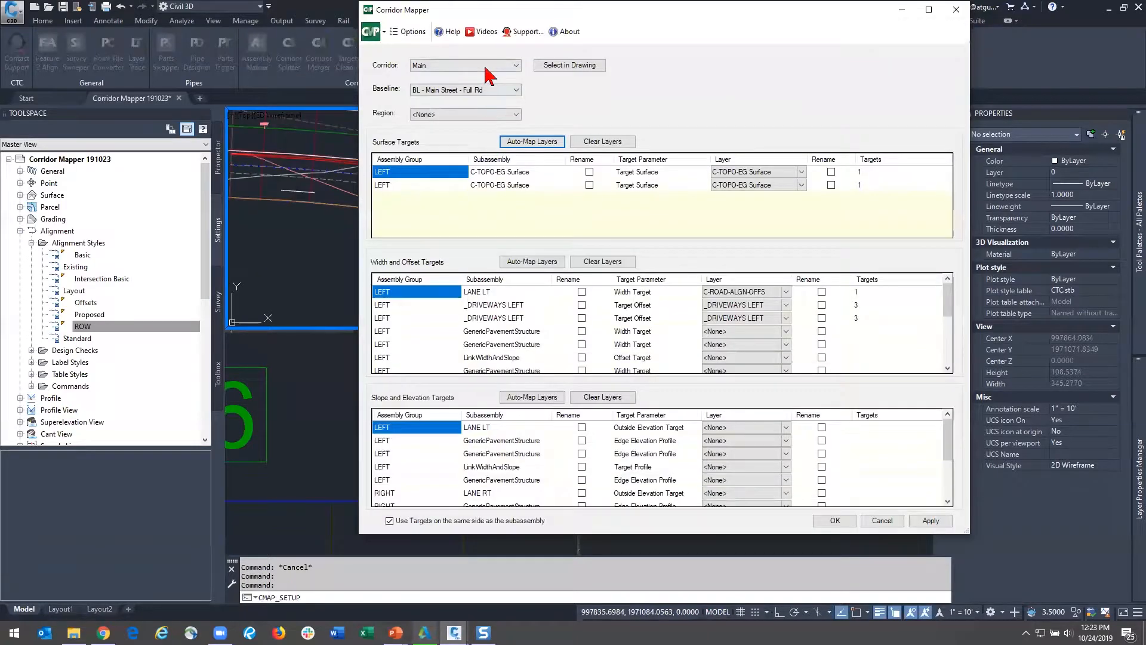
# Step: Review the width and offset target mappings of the Main corridor's remaining region in Corridor Mapper, including lanes, driveways and ROW daylight subassemblies
pyautogui.click(485, 66)
pyautogui.click(485, 81)
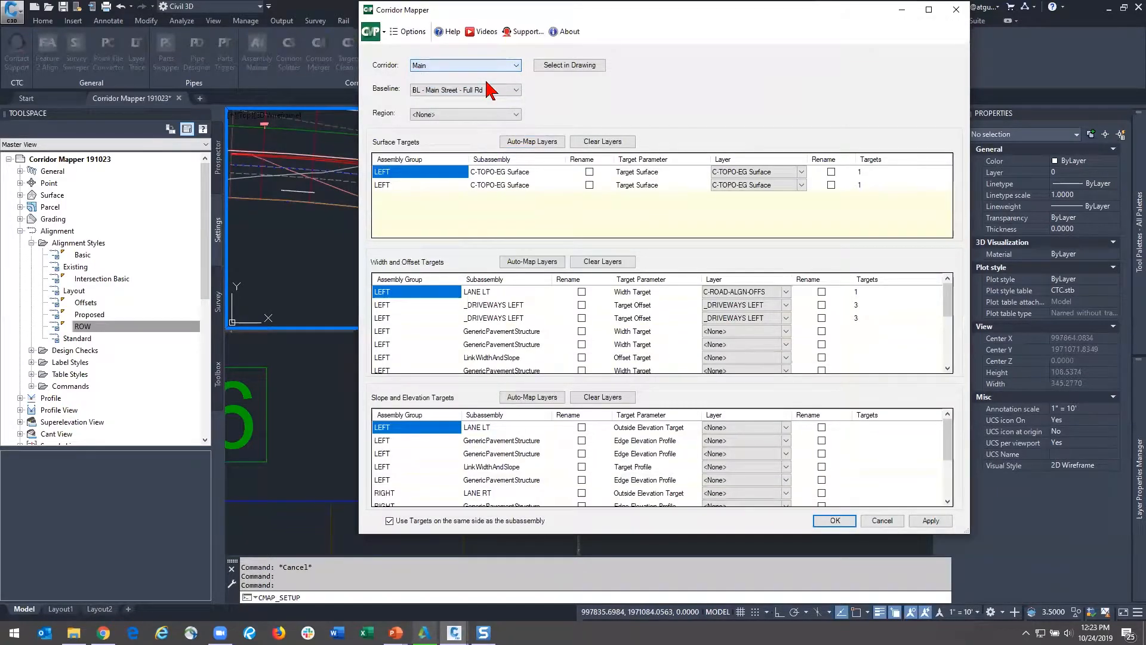
pyautogui.scroll(-5, 776, 325)
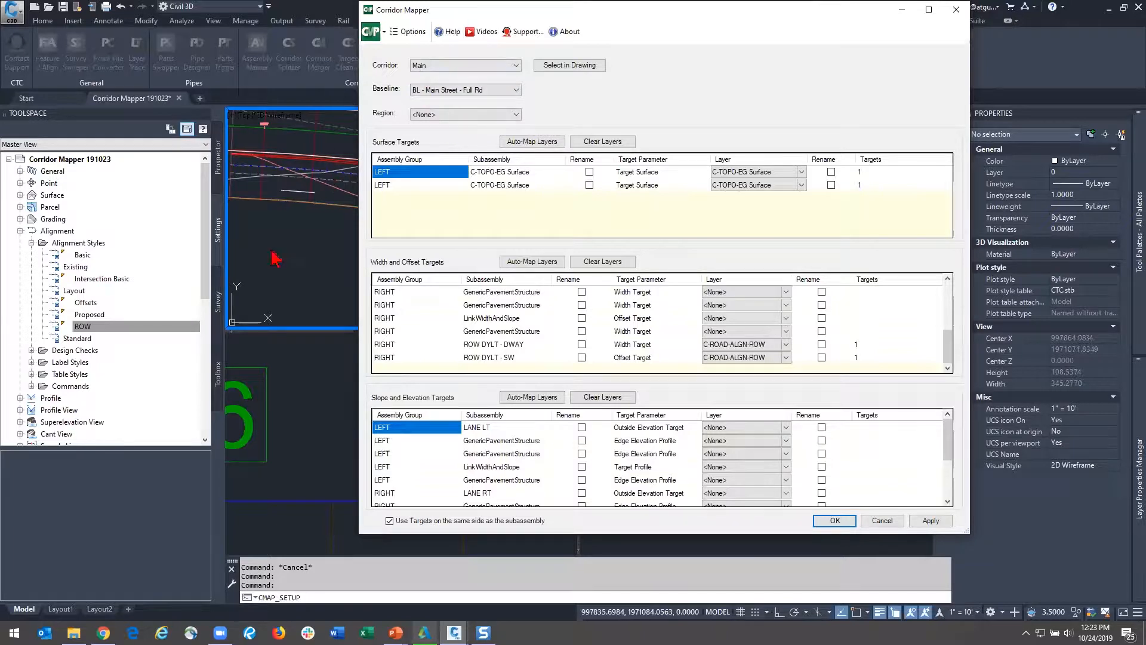
pyautogui.scroll(2, 752, 325)
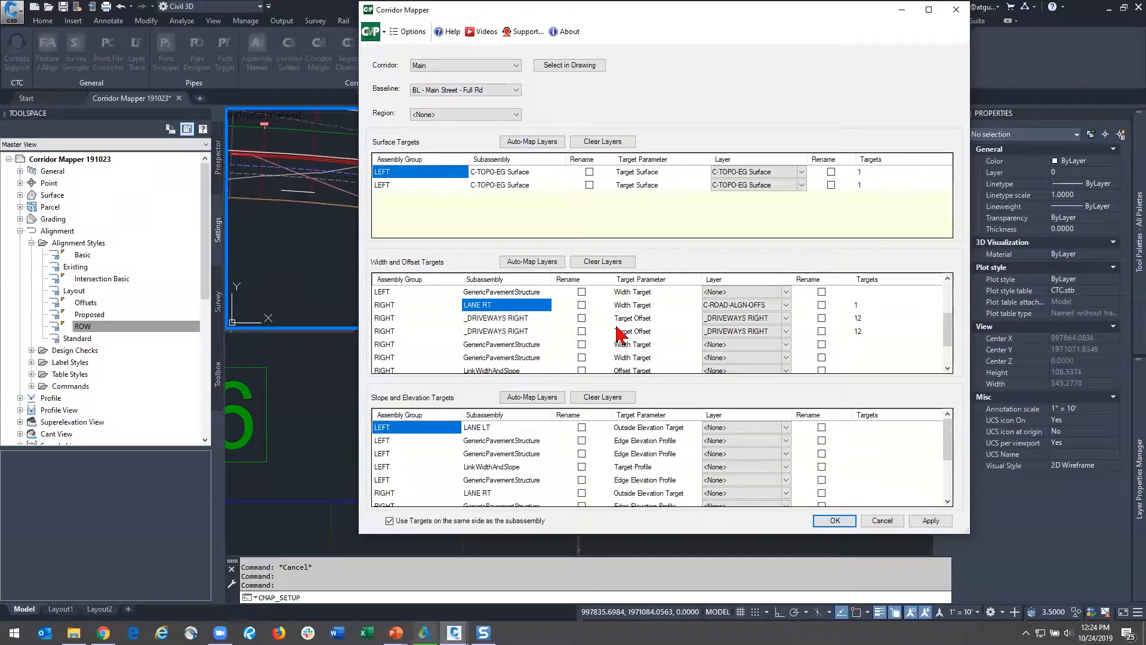
pyautogui.scroll(-2, 632, 340)
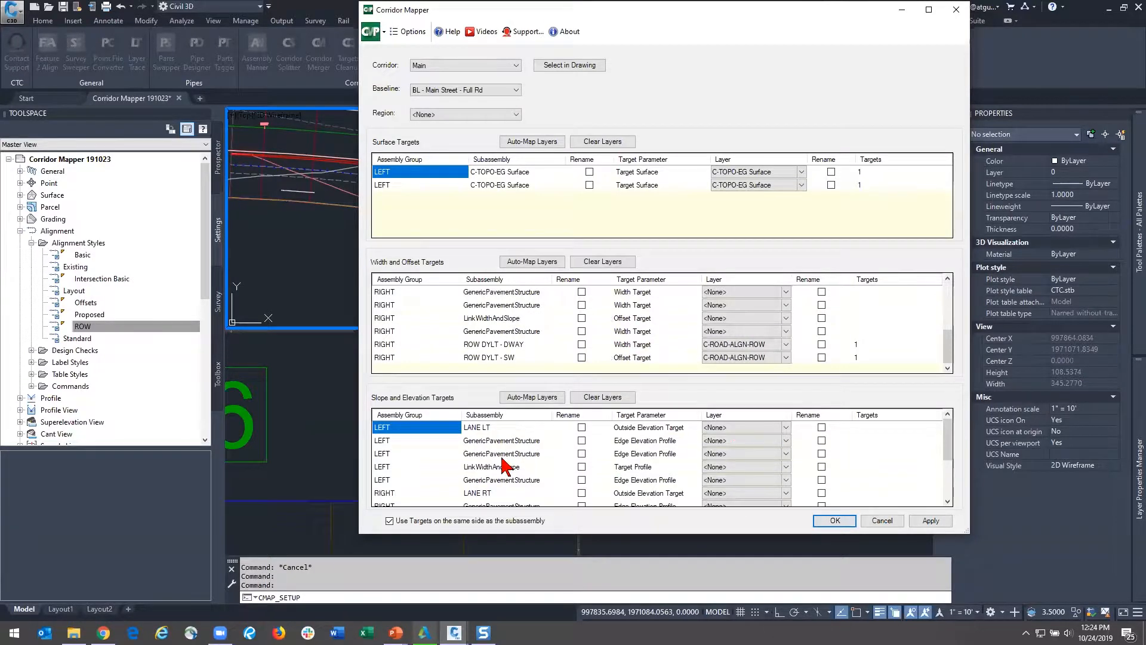
# Step: Browse the layers available for LANE LT's Outside Elevation Target among the slope and elevation targets, leaving it at <None>
pyautogui.click(518, 428)
pyautogui.click(713, 428)
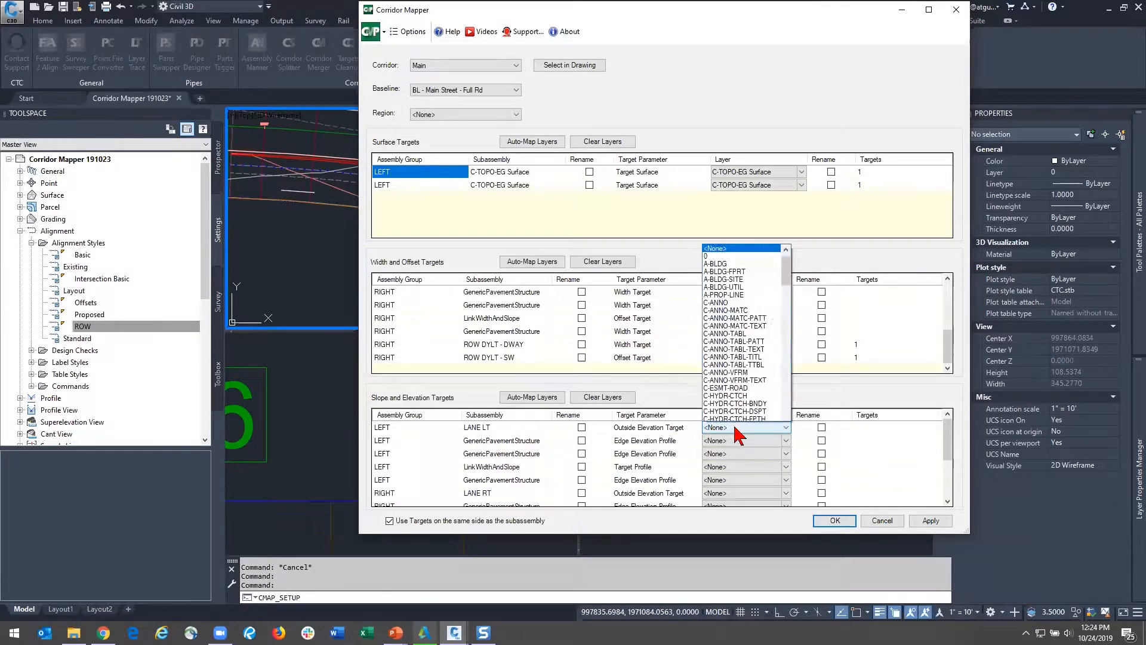
pyautogui.moveTo(786, 230); pyautogui.dragTo(796, 306)
pyautogui.scroll(2, 762, 237)
pyautogui.click(794, 394)
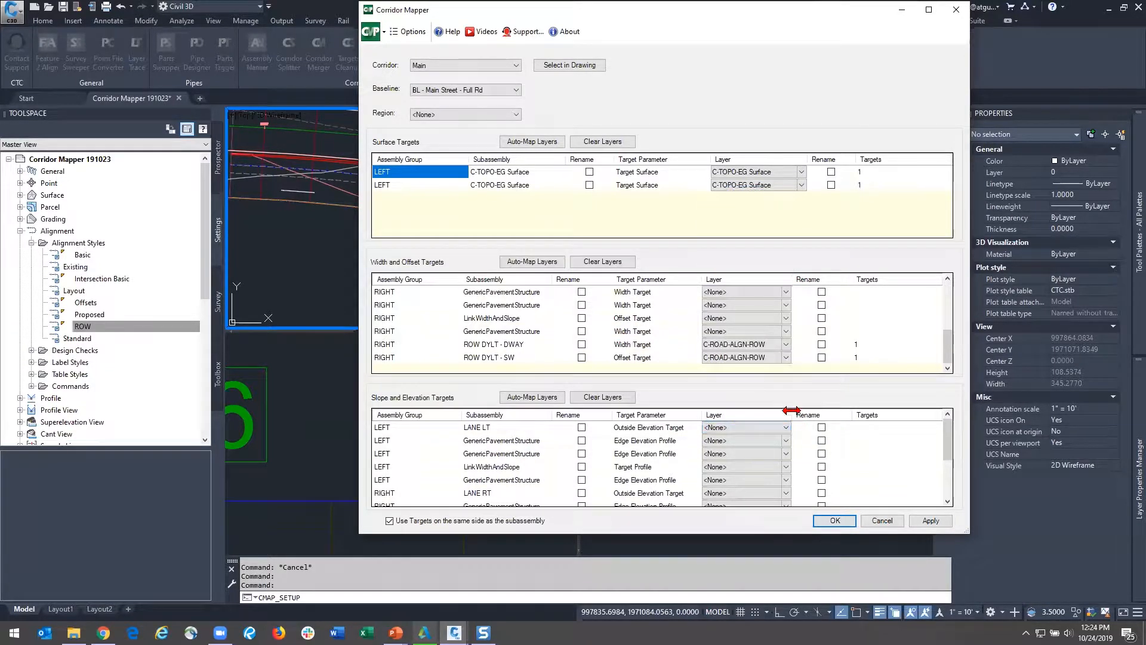
# Step: Map LANE LT's Outside Elevation Target to layer C-ROAD-PROF-OFFS in the slope and elevation targets
pyautogui.moveTo(873, 418); pyautogui.dragTo(868, 417)
pyautogui.click(763, 427)
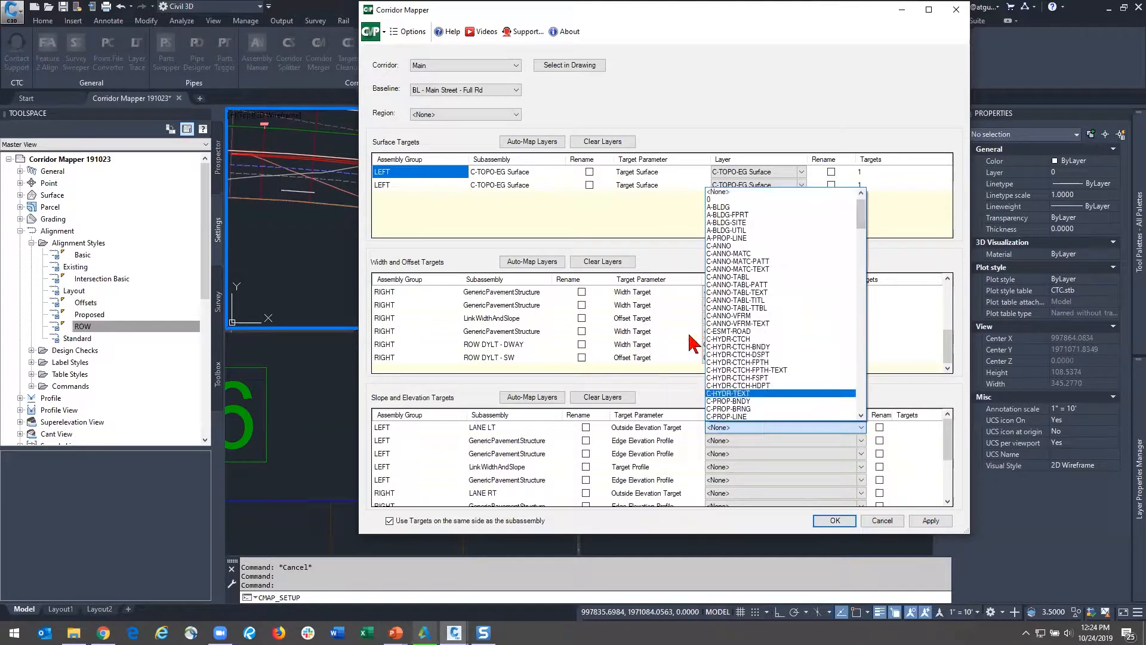
pyautogui.scroll(-20, 785, 324)
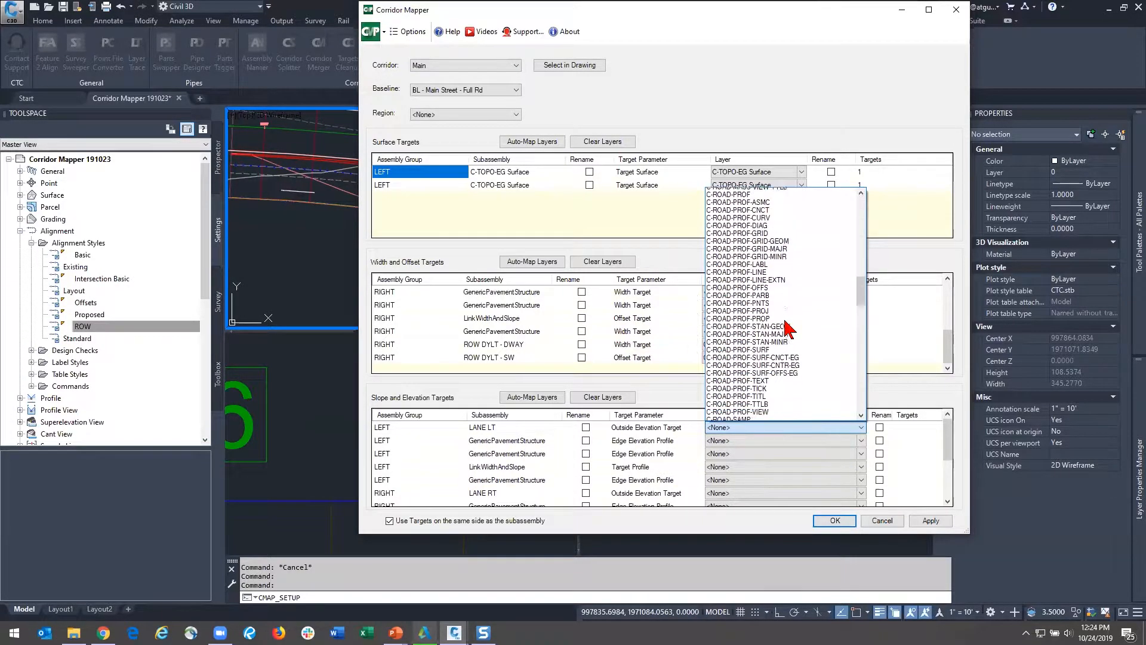
pyautogui.scroll(-2, 789, 328)
pyautogui.scroll(-2, 803, 227)
pyautogui.scroll(6, 804, 227)
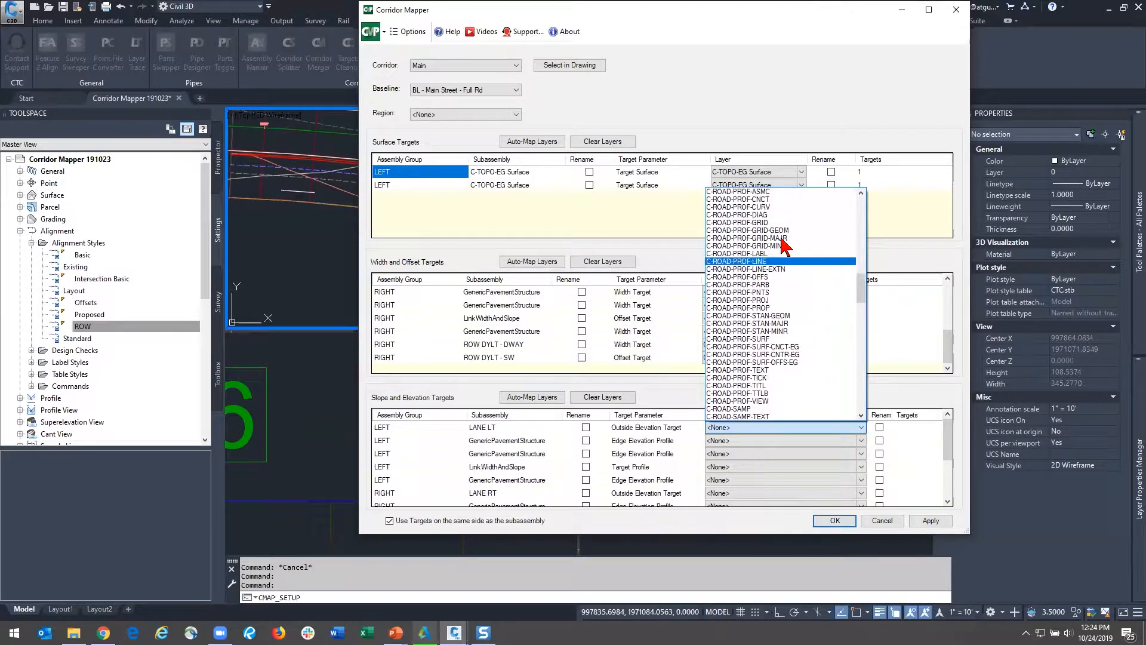
pyautogui.scroll(1, 800, 251)
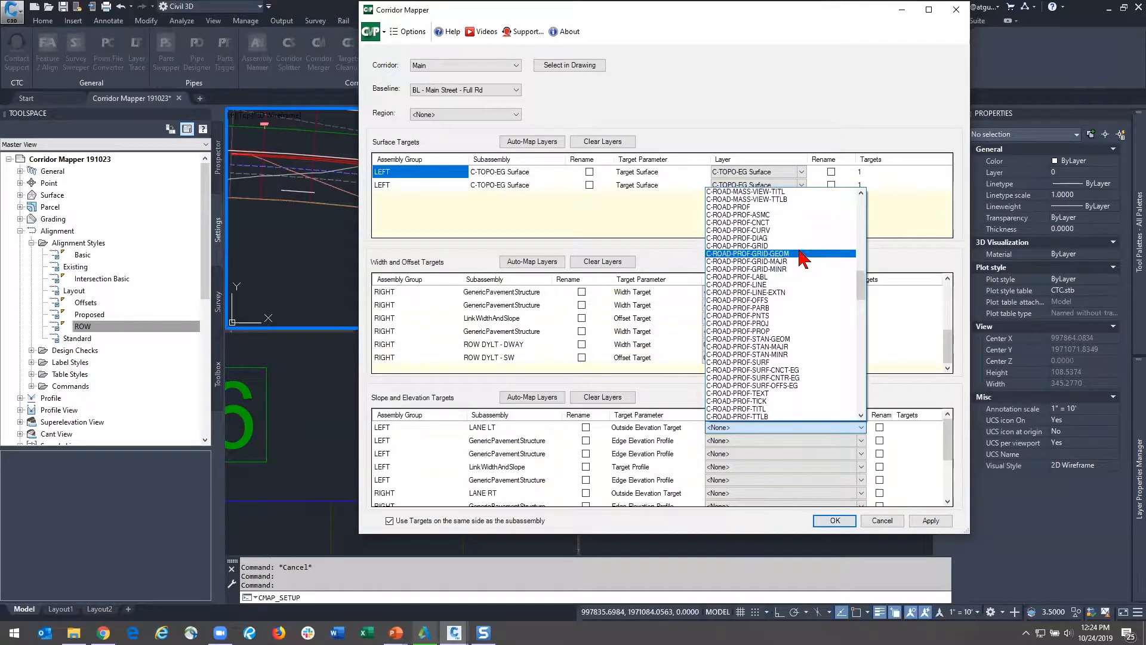
pyautogui.click(771, 300)
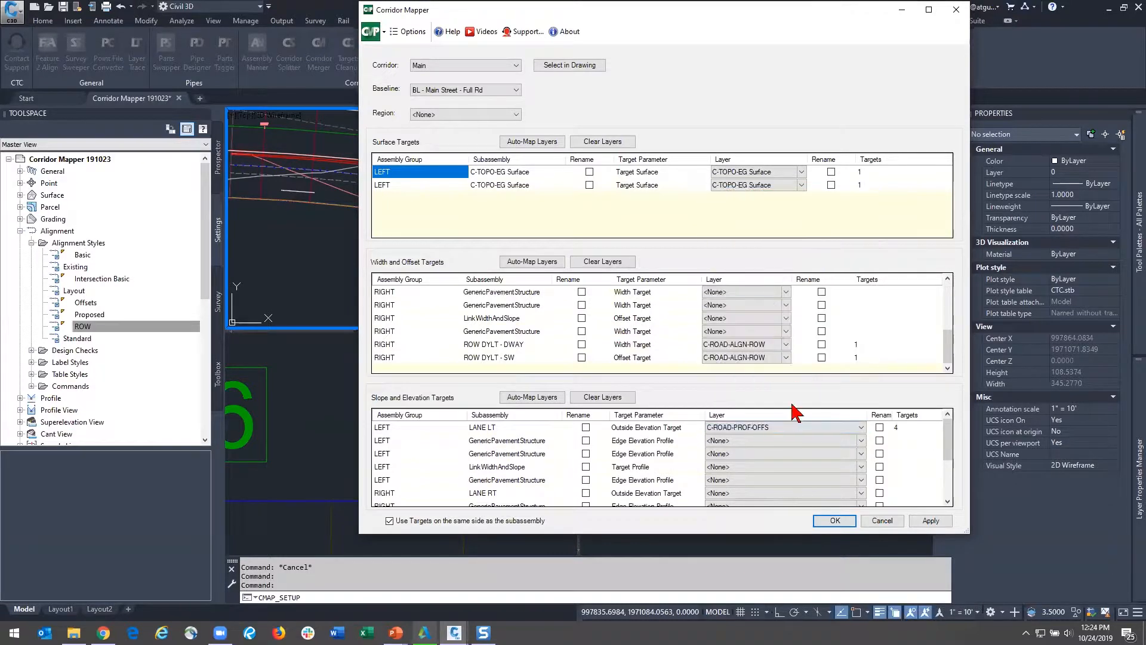
# Step: Map LANE RT's Outside Elevation Target to layer C-ROAD-PROF-OFFS
pyautogui.click(720, 493)
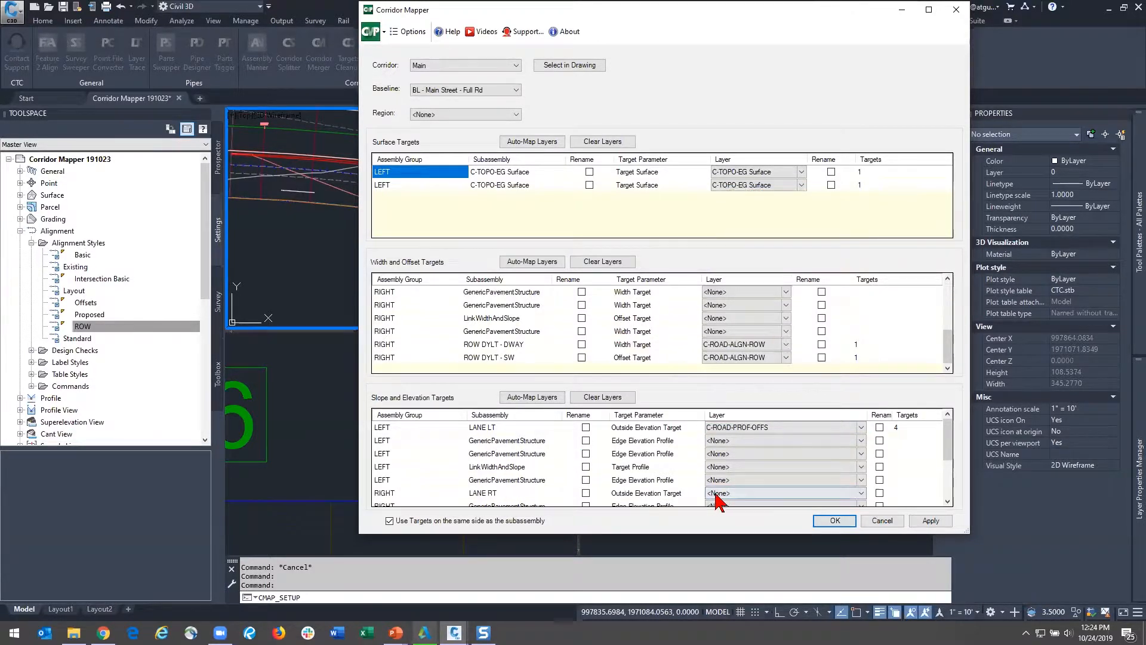
pyautogui.click(720, 493)
pyautogui.scroll(-18, 750, 333)
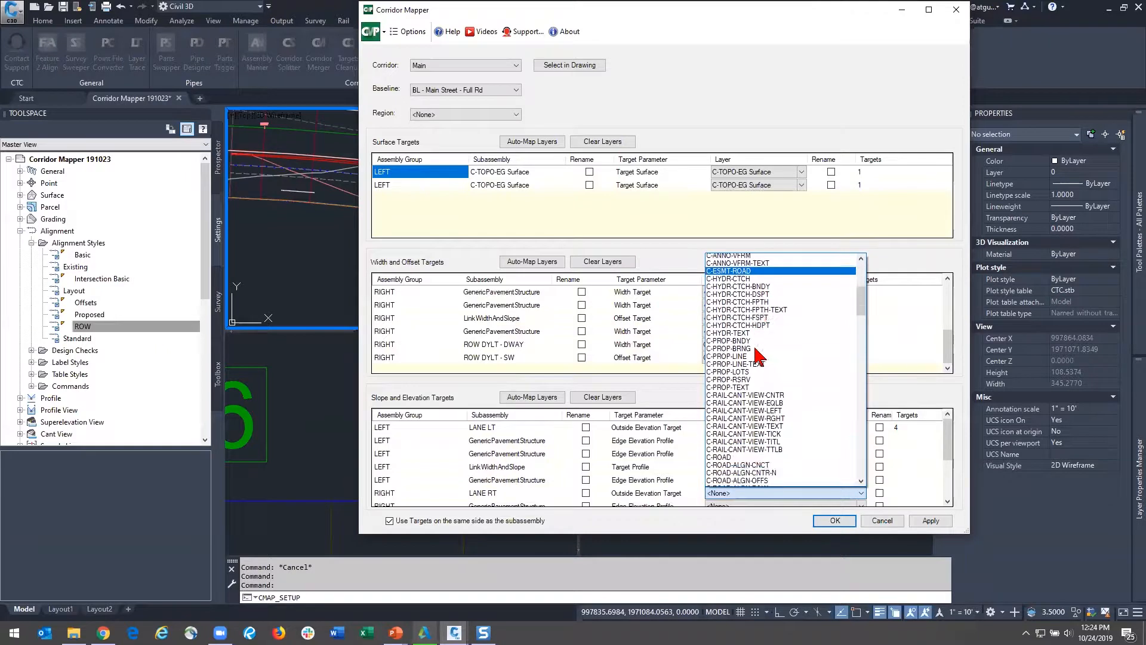
pyautogui.scroll(-2, 757, 355)
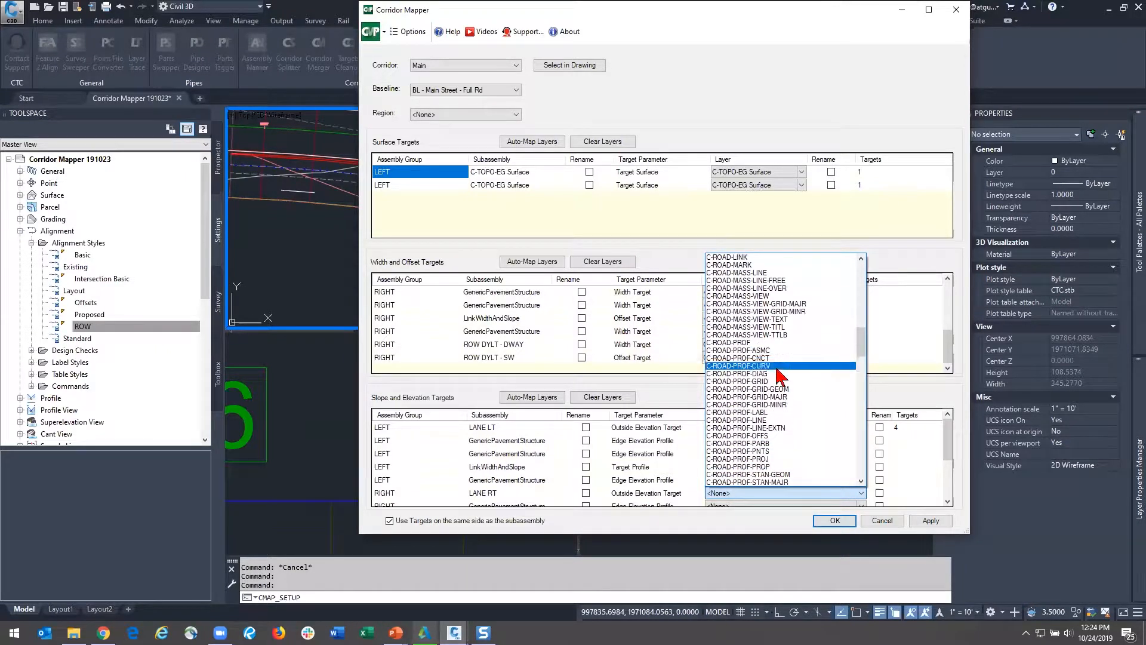
pyautogui.click(769, 440)
# Step: Map the right ROW DYLT - DWAY Edge Elevation Profile target to layer C-ROAD-PROF-SURF-OFFS-EG
pyautogui.scroll(-1, 752, 435)
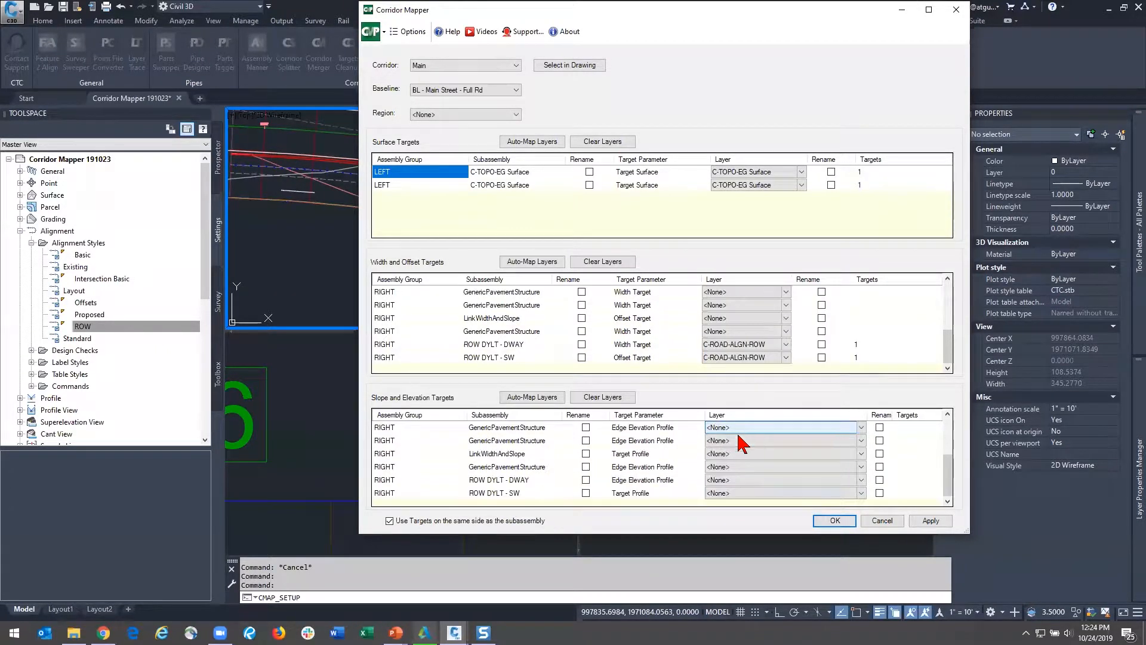
pyautogui.scroll(-1, 948, 504)
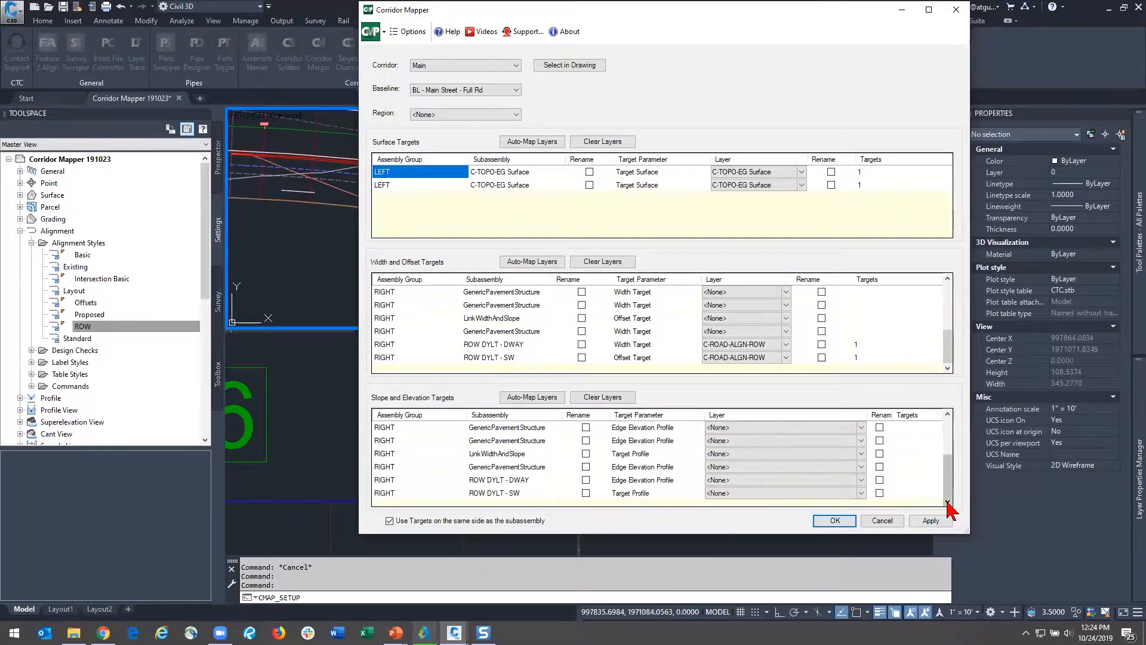
pyautogui.click(783, 481)
pyautogui.click(783, 480)
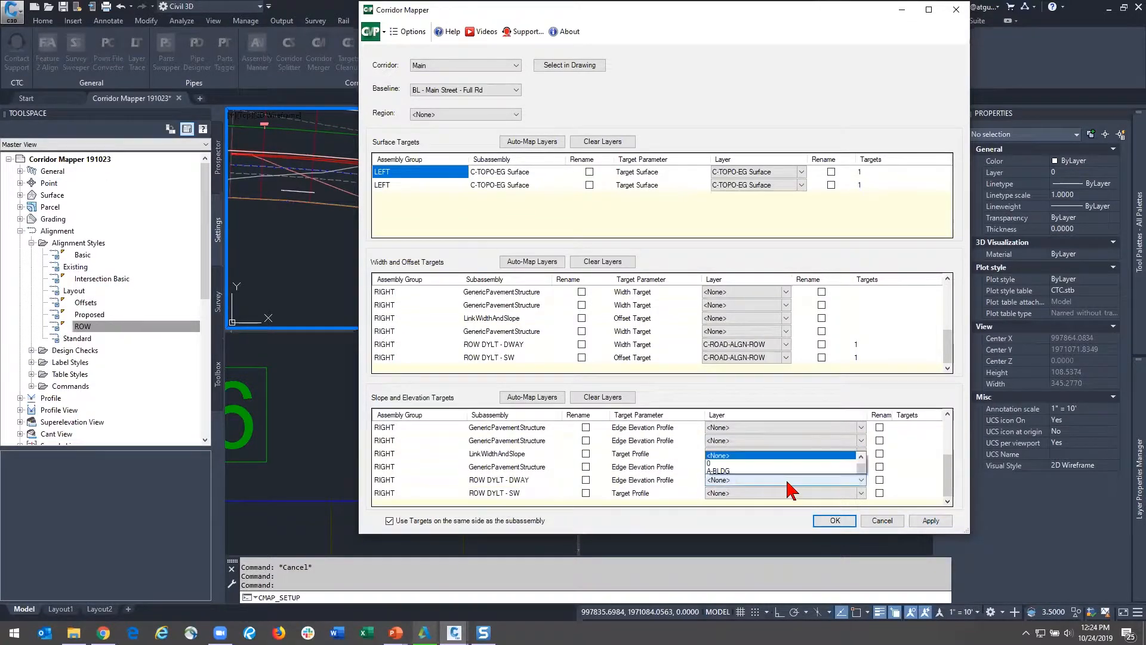
pyautogui.moveTo(860, 263); pyautogui.dragTo(805, 323)
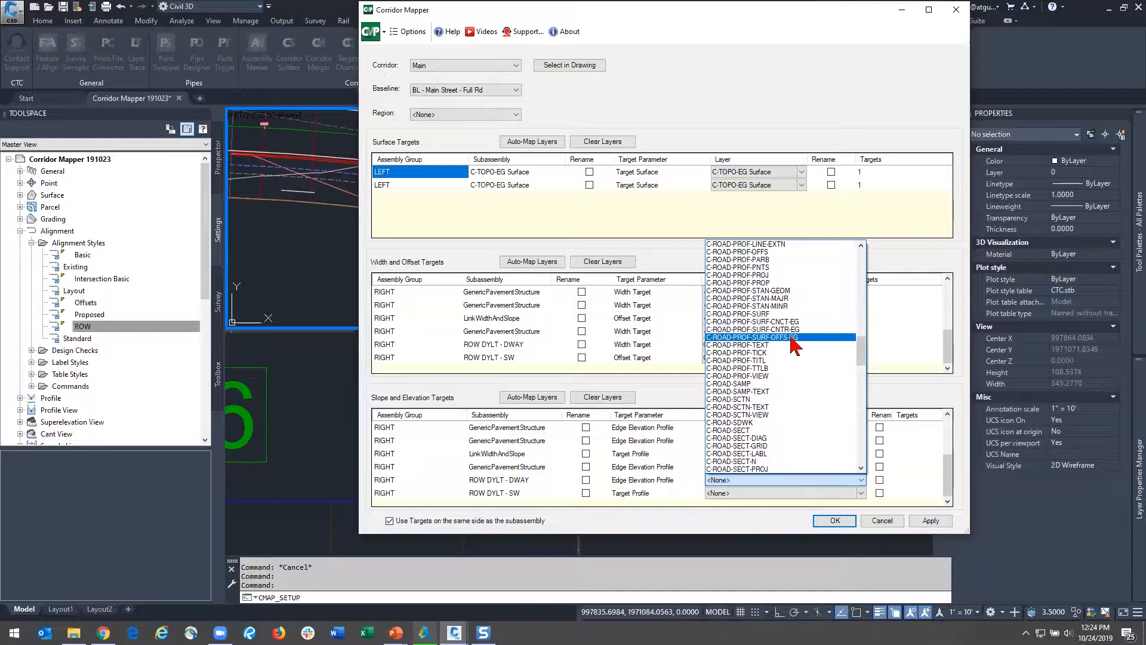
pyautogui.click(793, 338)
# Step: Map the right ROW DYLT - SW Target Profile to layer C-ROAD-PROF-SURF-OFFS-EG and apply all target mappings to the Main corridor
pyautogui.click(764, 493)
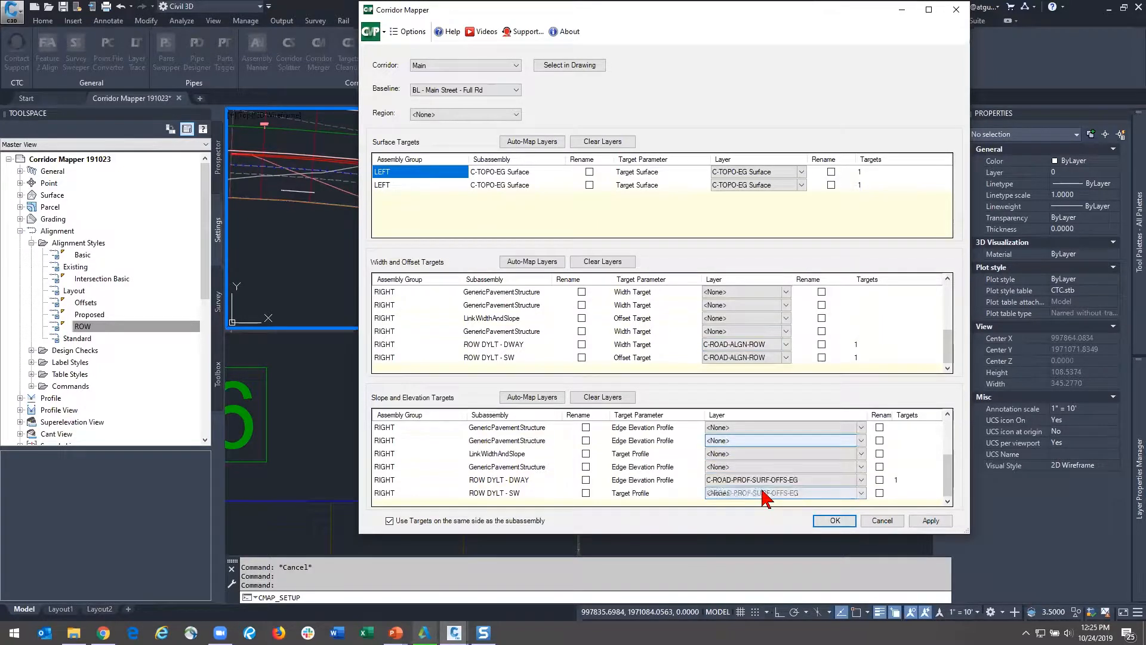
pyautogui.click(764, 497)
pyautogui.moveTo(861, 281); pyautogui.dragTo(866, 353)
pyautogui.click(777, 437)
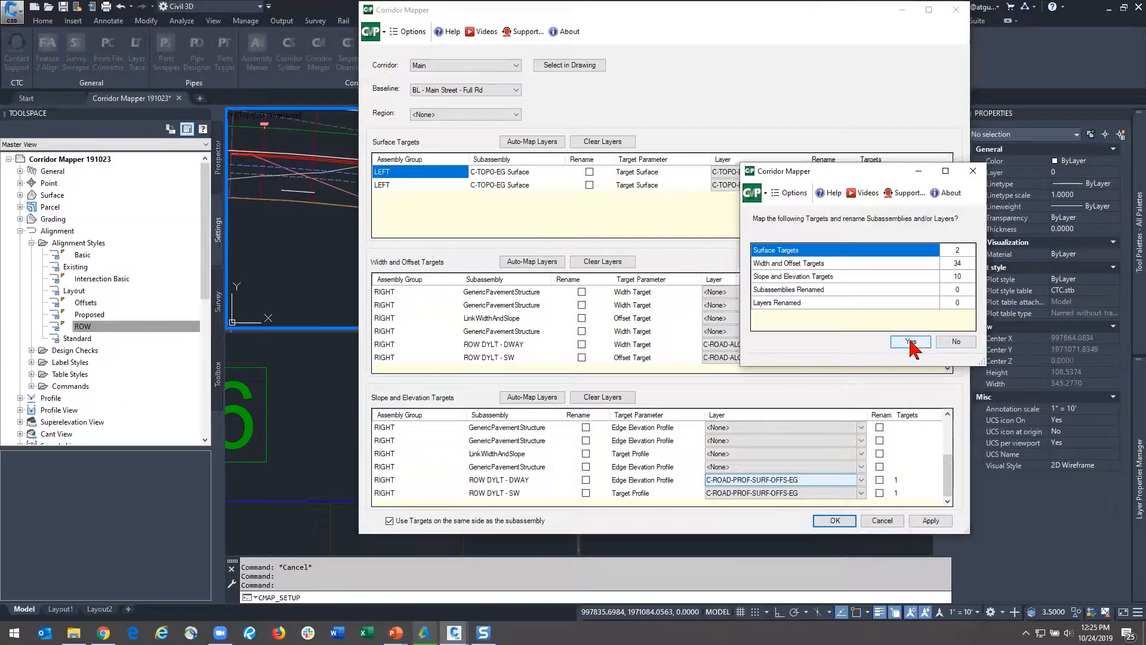
pyautogui.click(910, 343)
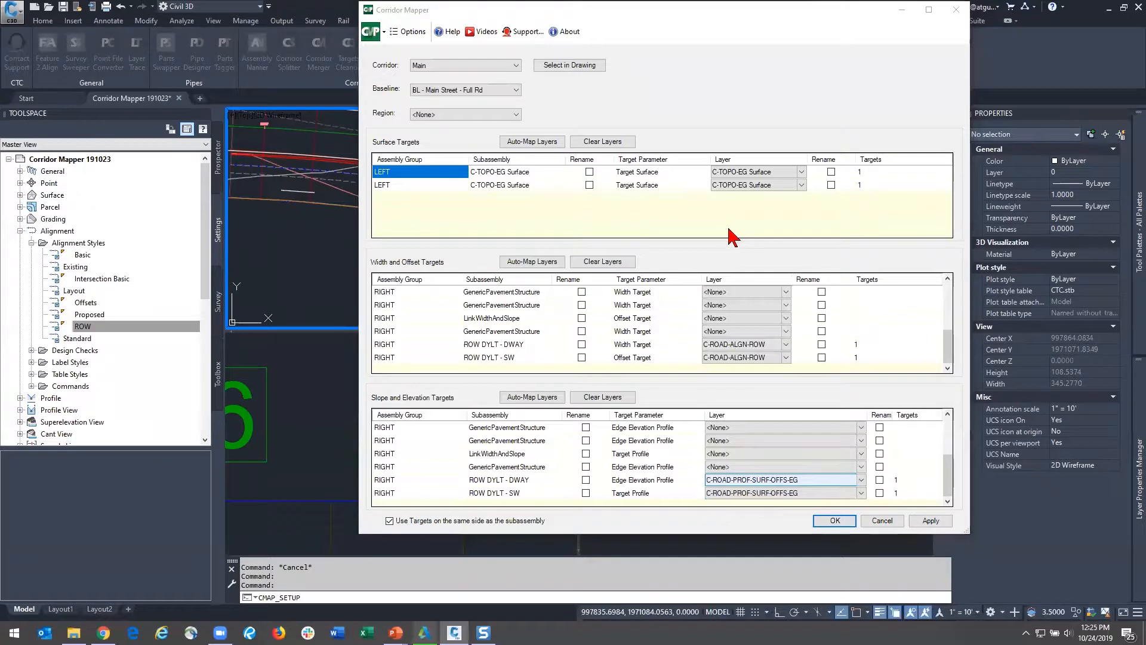
pyautogui.press('Return')
# Step: Move the cross-section sample line along Main Street to station 17+40.43, through the eastern driveway on the corridor's south side
pyautogui.scroll(10, 629, 254)
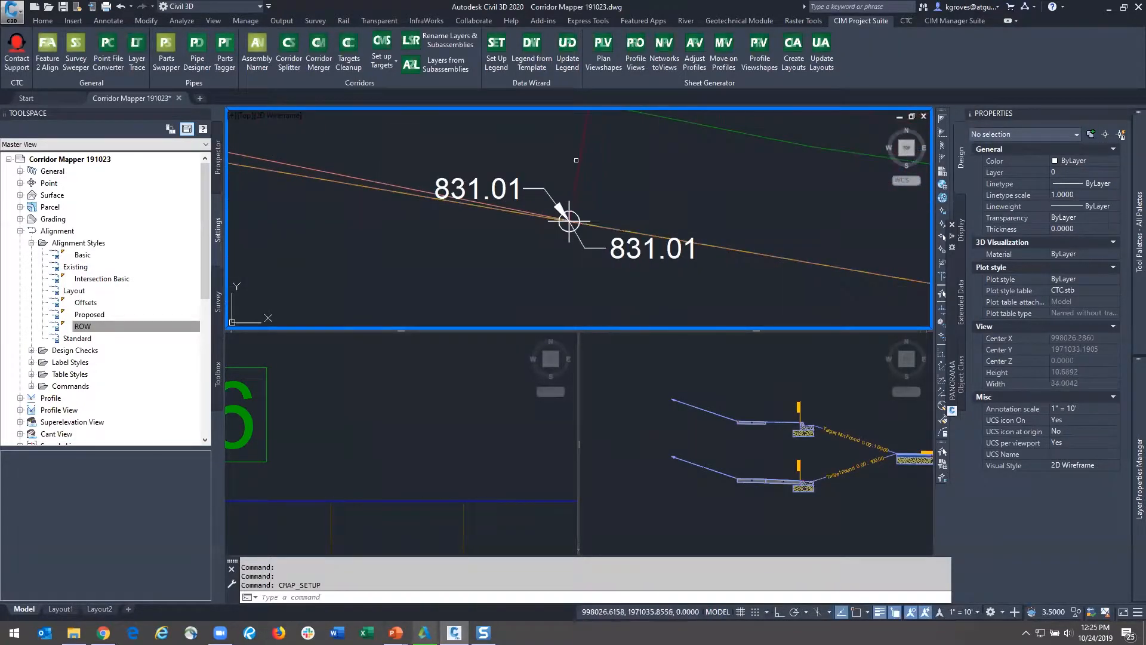
pyautogui.click(470, 391)
pyautogui.scroll(-10, 462, 392)
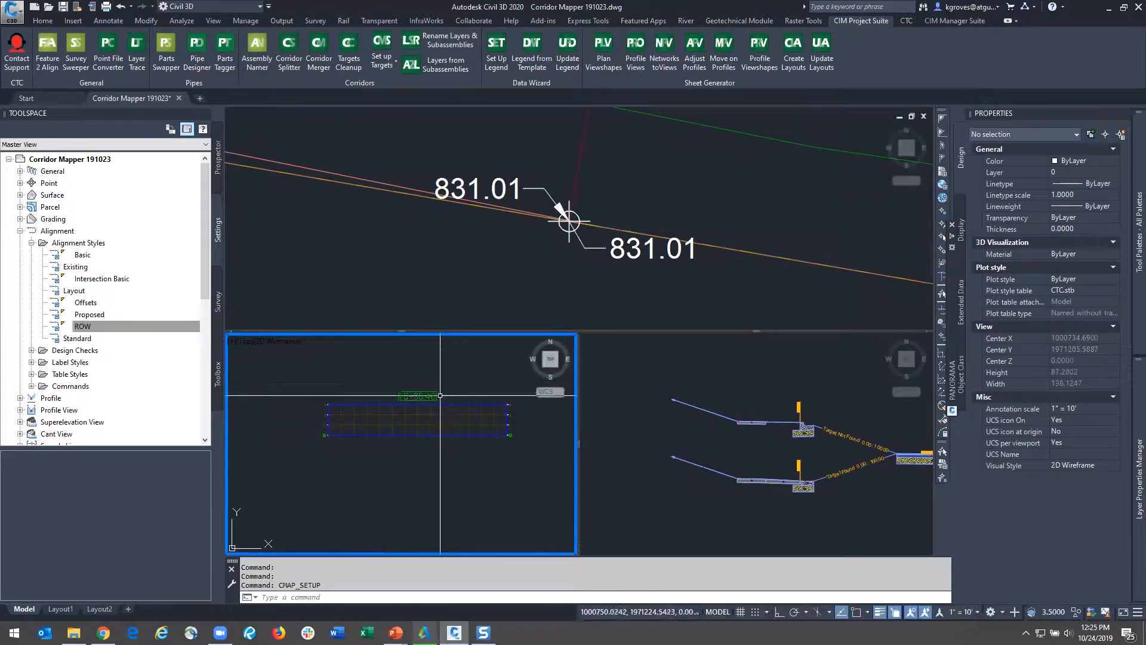
pyautogui.scroll(2, 441, 395)
pyautogui.click(474, 248)
pyautogui.scroll(-14, 474, 248)
pyautogui.moveTo(389, 202); pyautogui.dragTo(657, 222, button='middle')
pyautogui.scroll(-4, 388, 229)
pyautogui.moveTo(388, 229); pyautogui.dragTo(548, 228, button='middle')
pyautogui.scroll(2, 597, 226)
pyautogui.moveTo(305, 237); pyautogui.dragTo(514, 233, button='middle')
pyautogui.scroll(2, 630, 233)
pyautogui.scroll(2, 630, 233)
pyautogui.click(565, 227)
pyautogui.click(530, 192)
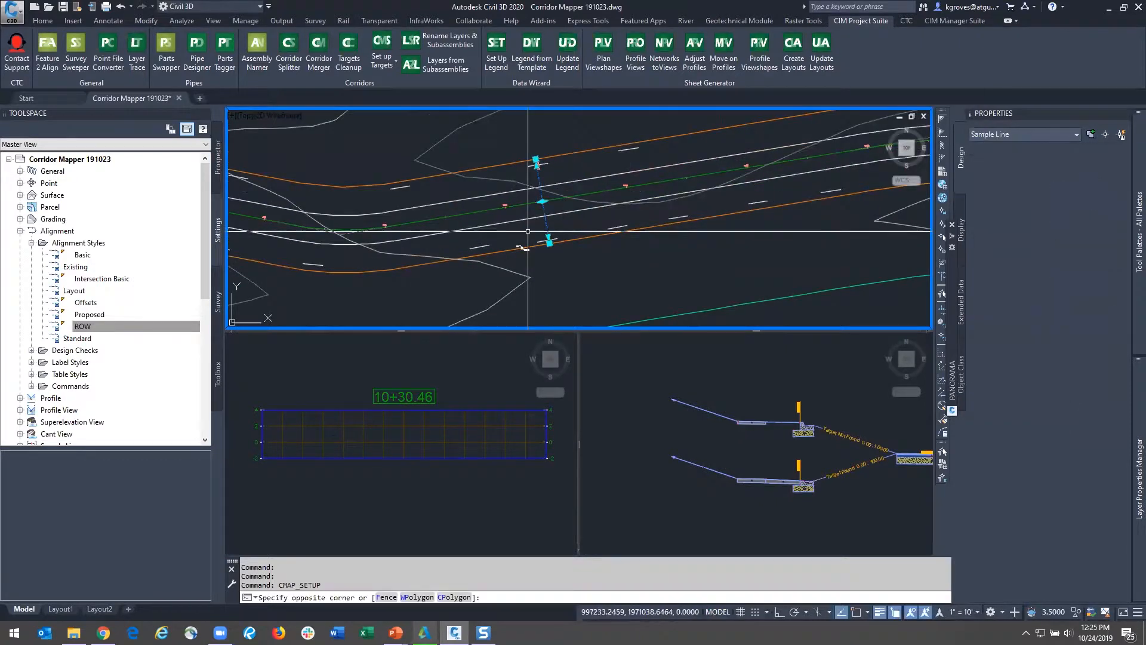
pyautogui.click(542, 200)
pyautogui.moveTo(743, 194); pyautogui.dragTo(396, 214, button='middle')
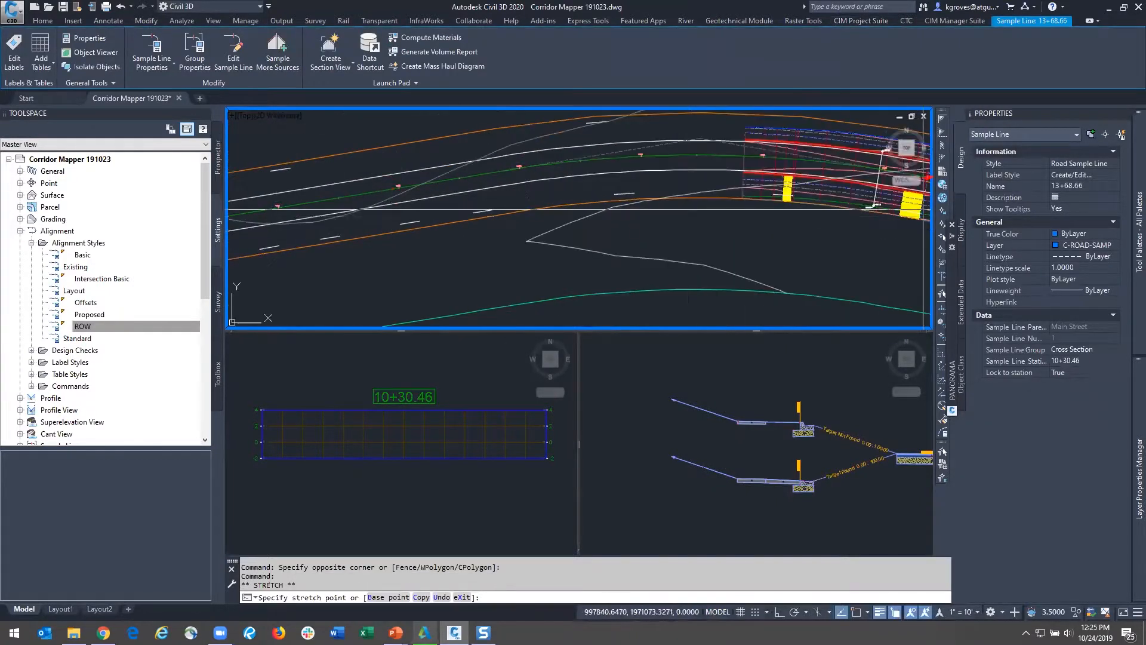
pyautogui.moveTo(646, 206); pyautogui.dragTo(549, 206, button='middle')
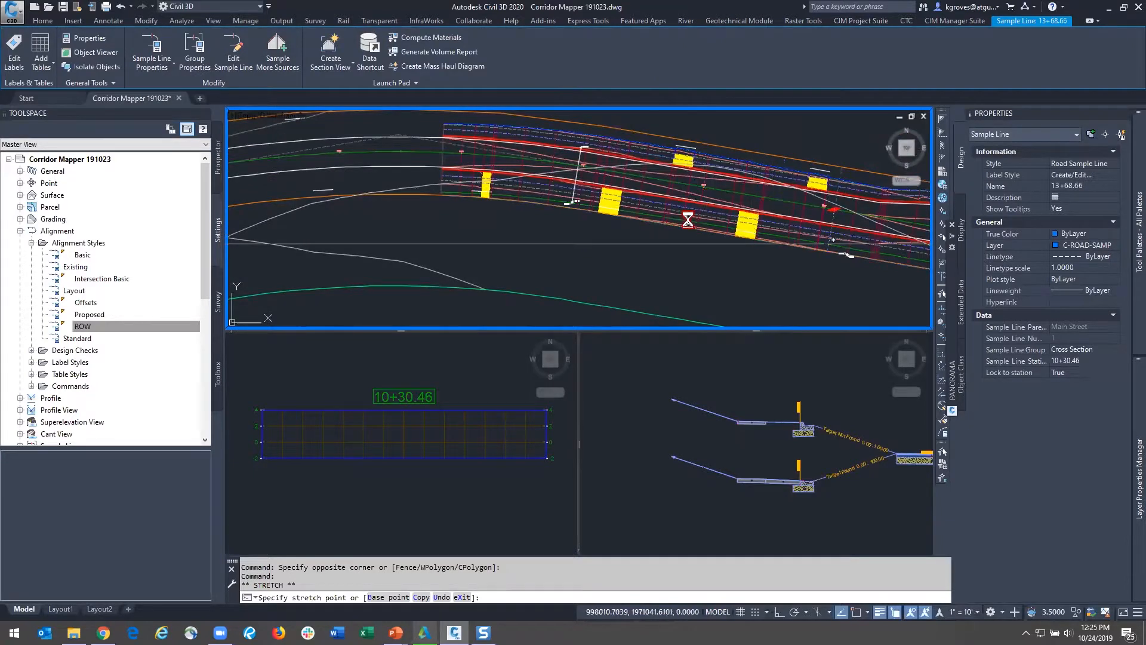
pyautogui.moveTo(687, 220); pyautogui.dragTo(671, 223, button='middle')
pyautogui.click(597, 210)
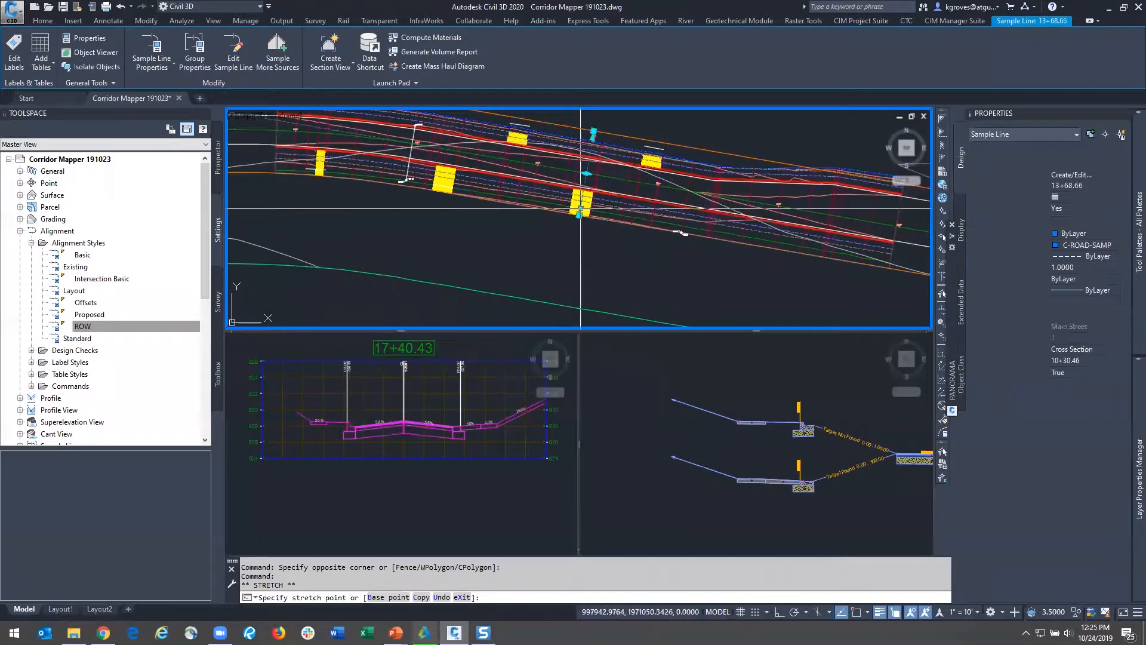
pyautogui.press('Escape')
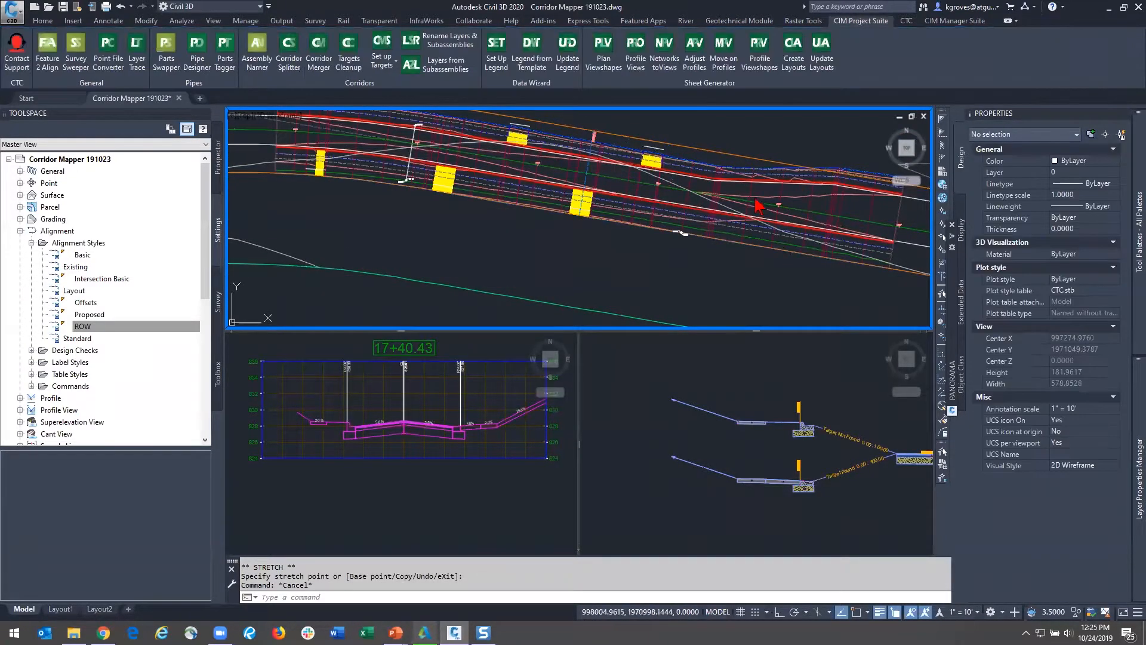
pyautogui.scroll(-3, 574, 201)
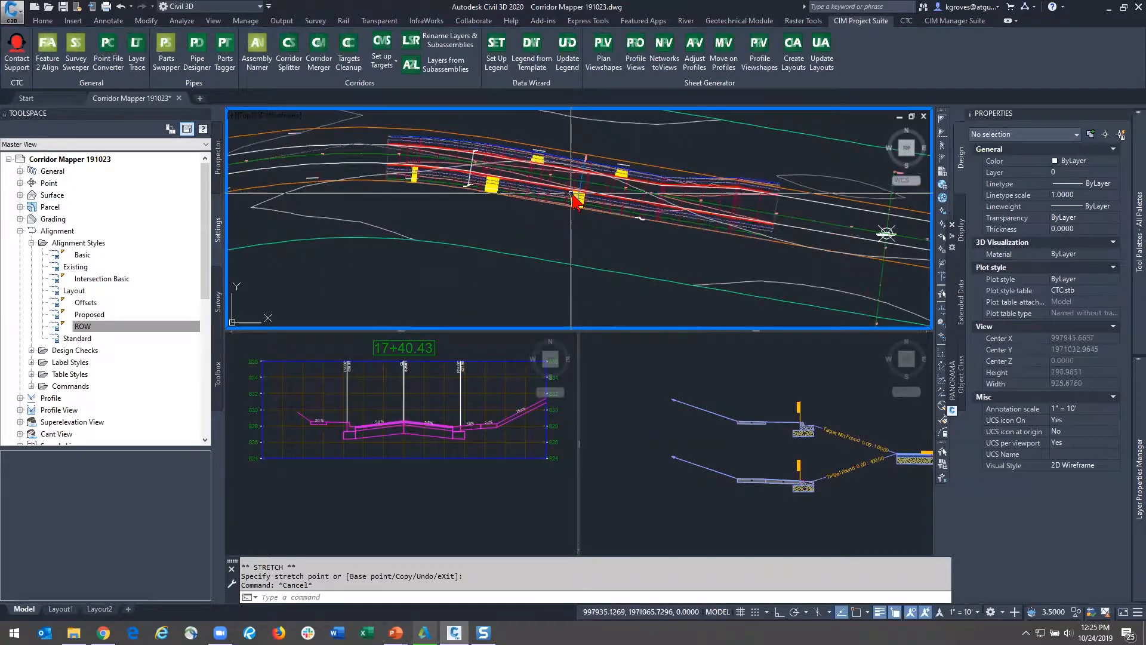
pyautogui.click(548, 163)
pyautogui.click(664, 207)
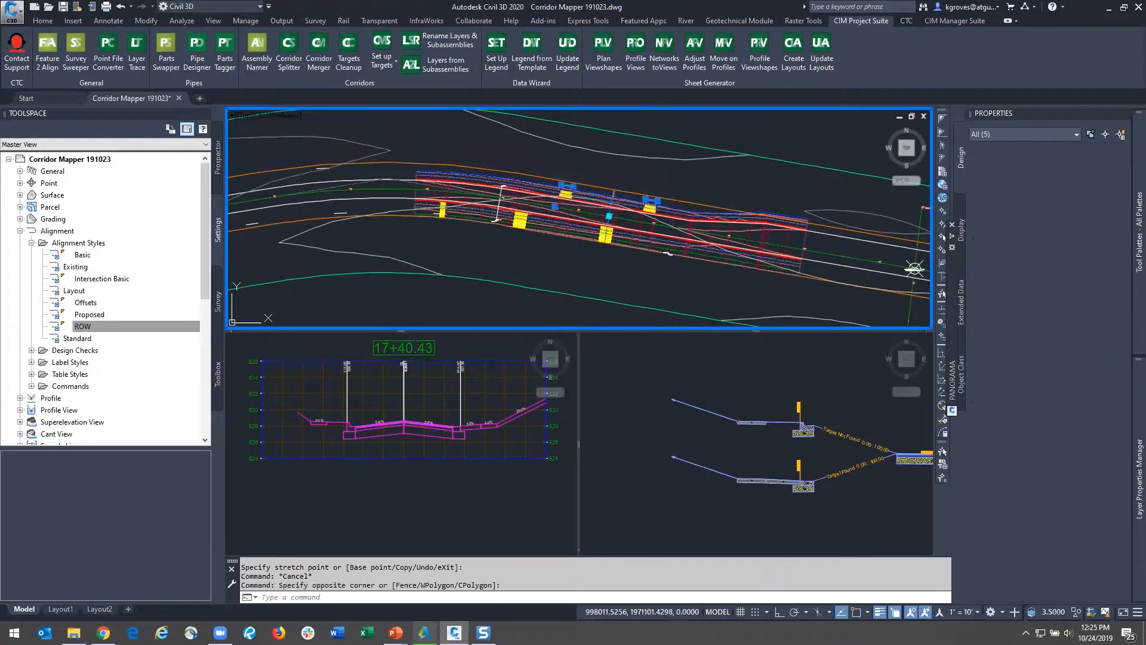
pyautogui.press('Escape')
# Step: Copy the two driveway polylines on the corridor's north side westward along the road as additional driveway targets
pyautogui.scroll(4, 913, 268)
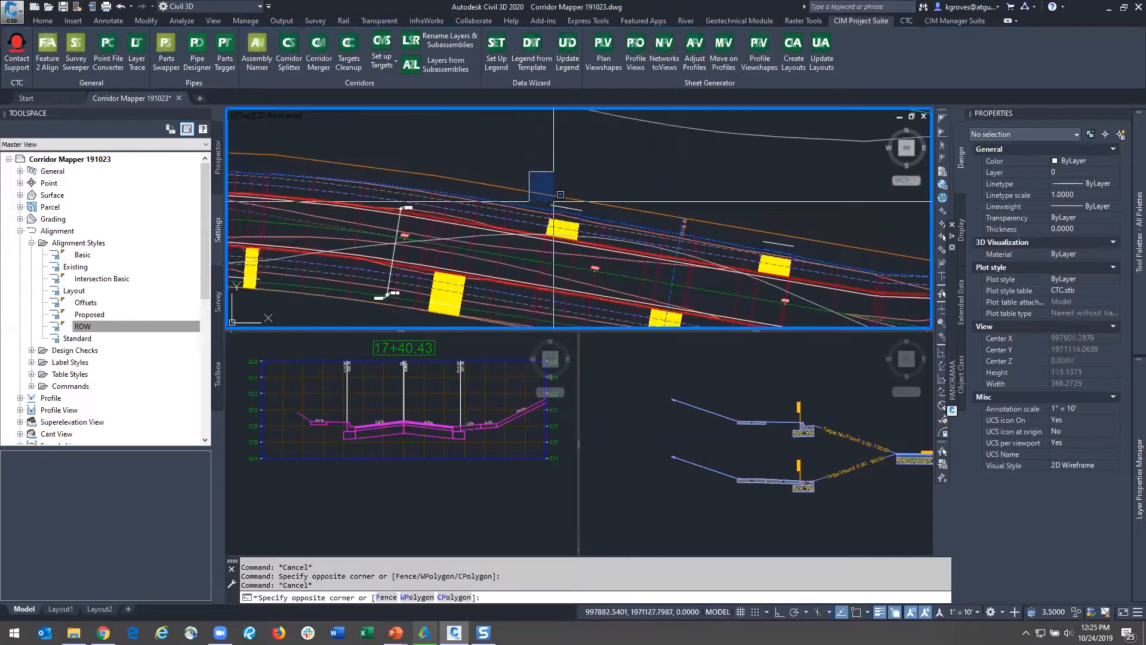
pyautogui.click(566, 207)
pyautogui.click(754, 202)
pyautogui.click(822, 266)
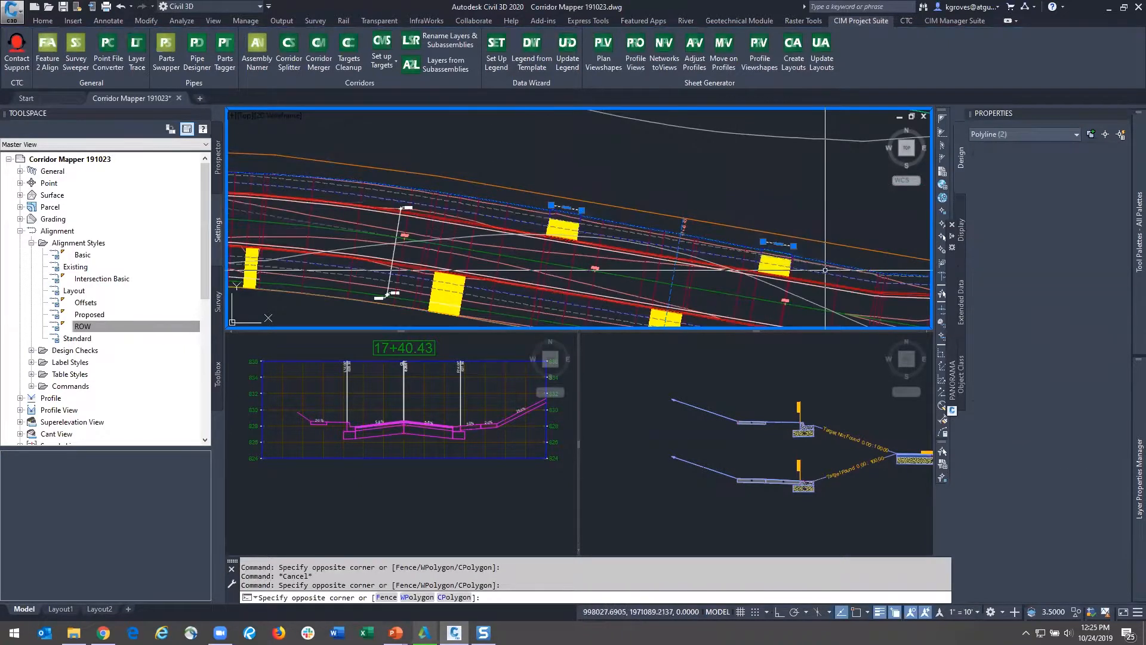
pyautogui.write('co')
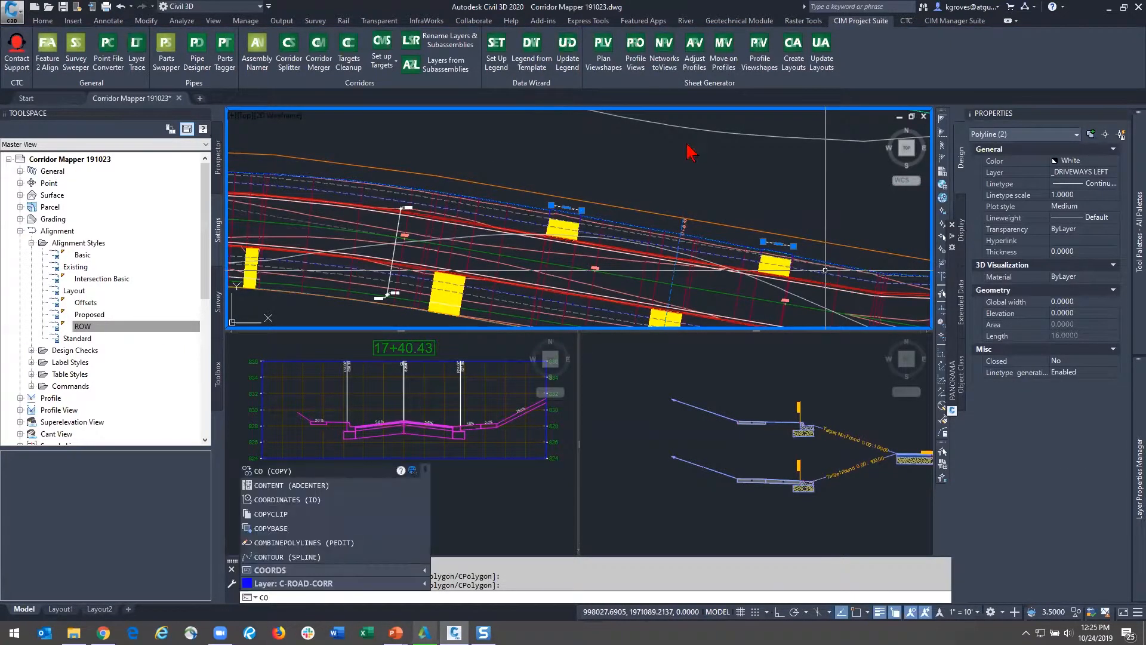
pyautogui.press('Return')
pyautogui.click(727, 182)
pyautogui.click(629, 166)
pyautogui.press('Escape')
pyautogui.moveTo(750, 271); pyautogui.dragTo(772, 145, button='middle')
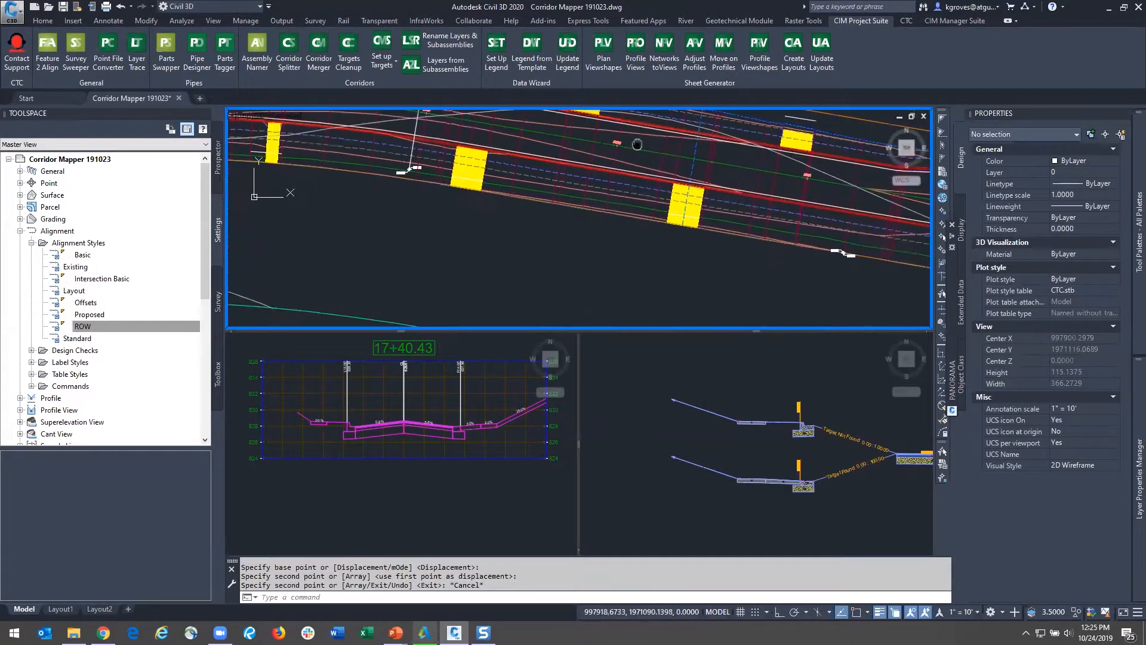
pyautogui.click(431, 138)
pyautogui.click(755, 263)
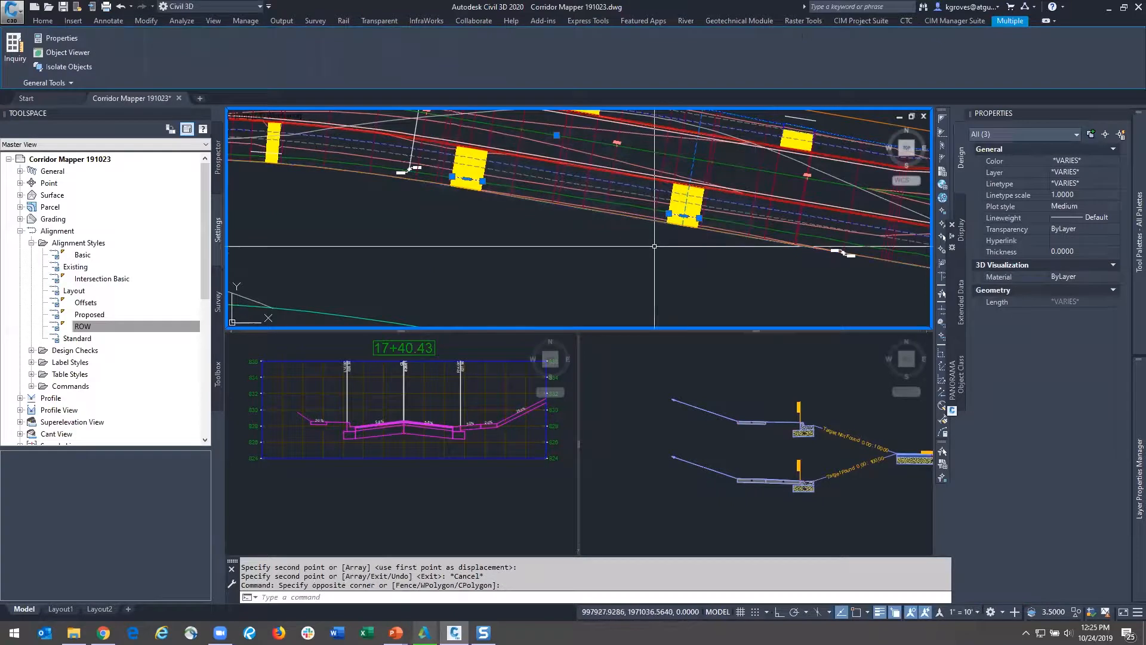
pyautogui.press('Escape')
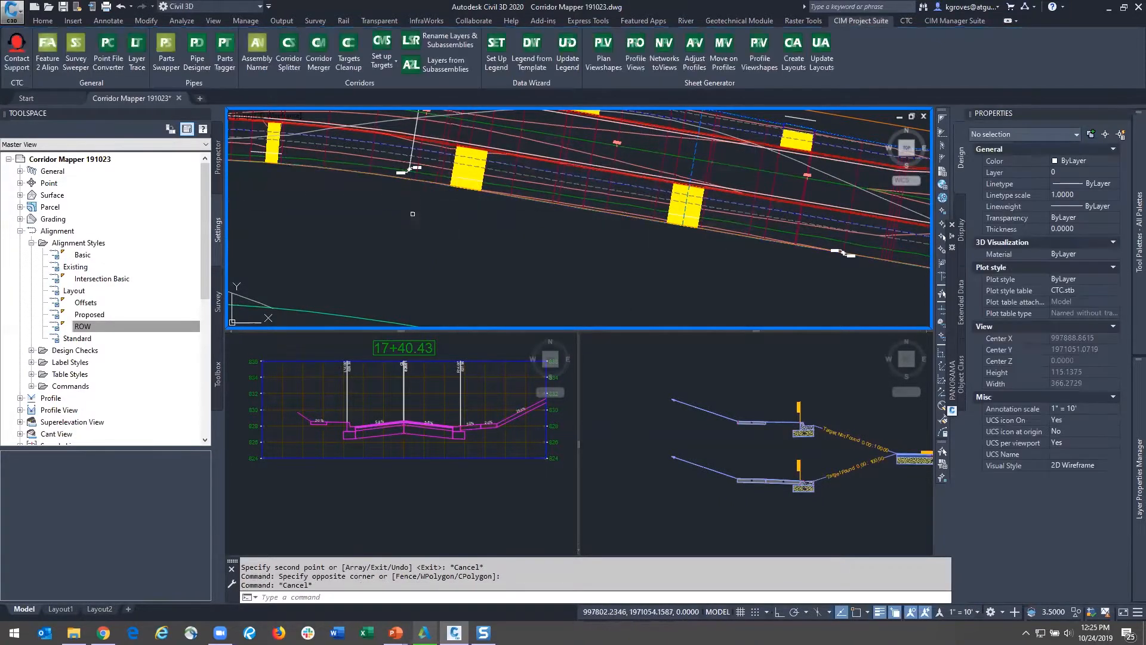
# Step: Copy the two driveway polylines inside the large southern driveways eastward along the road
pyautogui.moveTo(451, 234)
pyautogui.mouseDown()
pyautogui.moveTo(525, 256)
pyautogui.moveTo(707, 276)
pyautogui.moveTo(721, 245)
pyautogui.moveTo(597, 171)
pyautogui.moveTo(451, 154)
pyautogui.mouseUp()
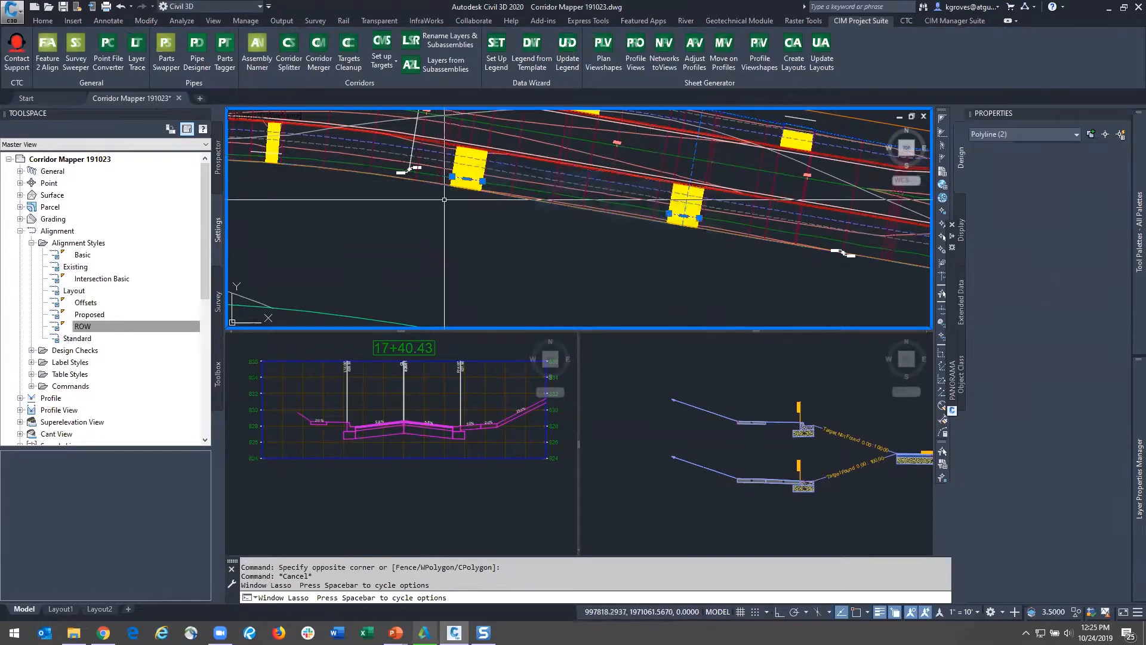
pyautogui.write('o')
pyautogui.press('Return')
pyautogui.click(570, 235)
pyautogui.click(656, 243)
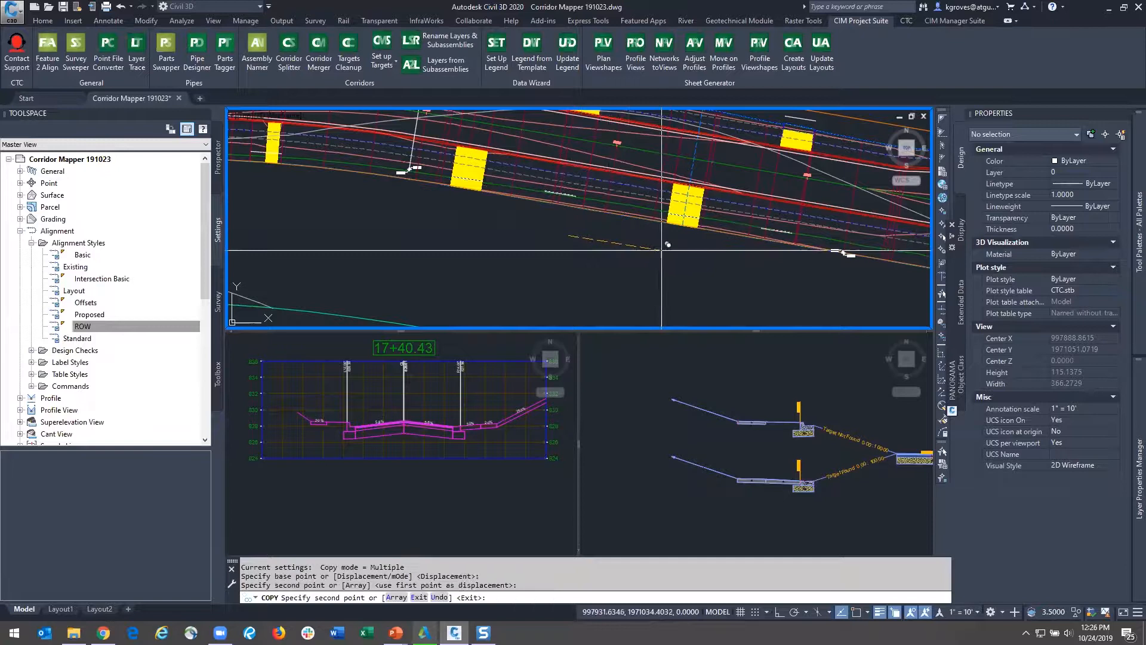
pyautogui.press('Escape')
# Step: Auto-map the Main corridor's targets with Corridor Mapper to include the copied driveway polylines
pyautogui.moveTo(620, 211); pyautogui.dragTo(563, 261, button='middle')
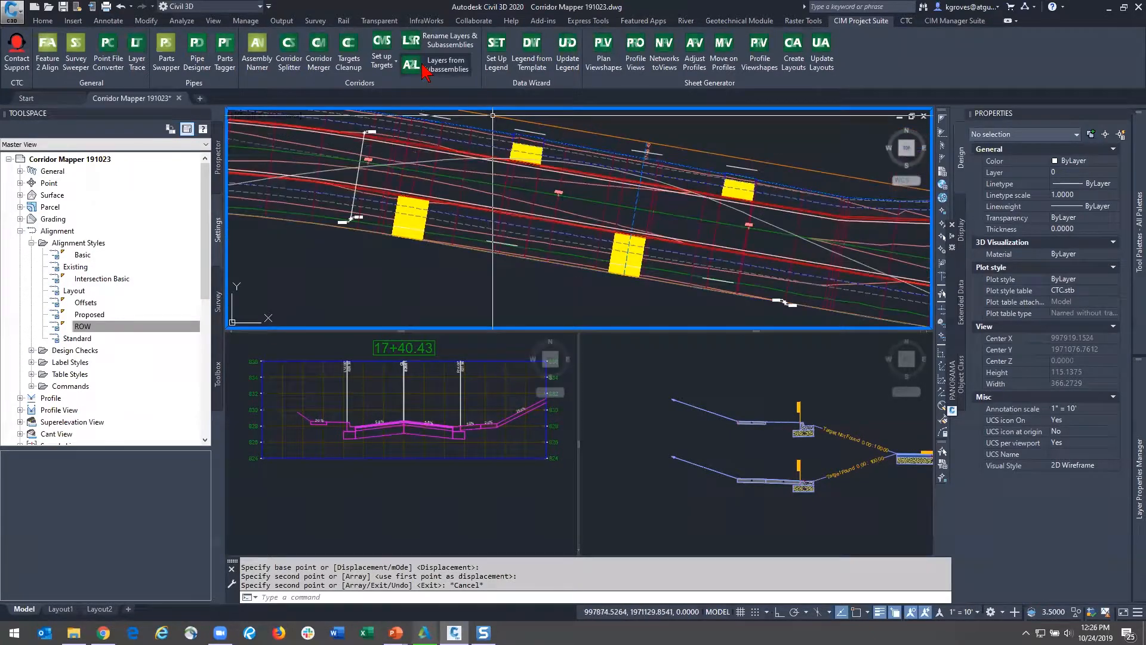
pyautogui.click(387, 72)
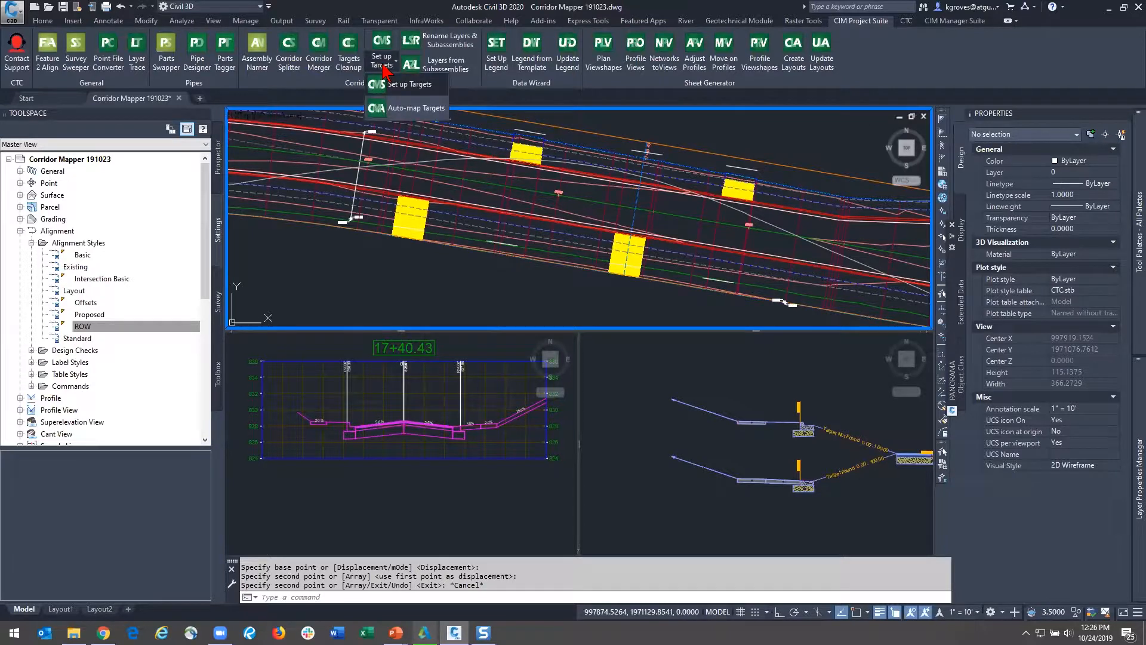
pyautogui.click(412, 108)
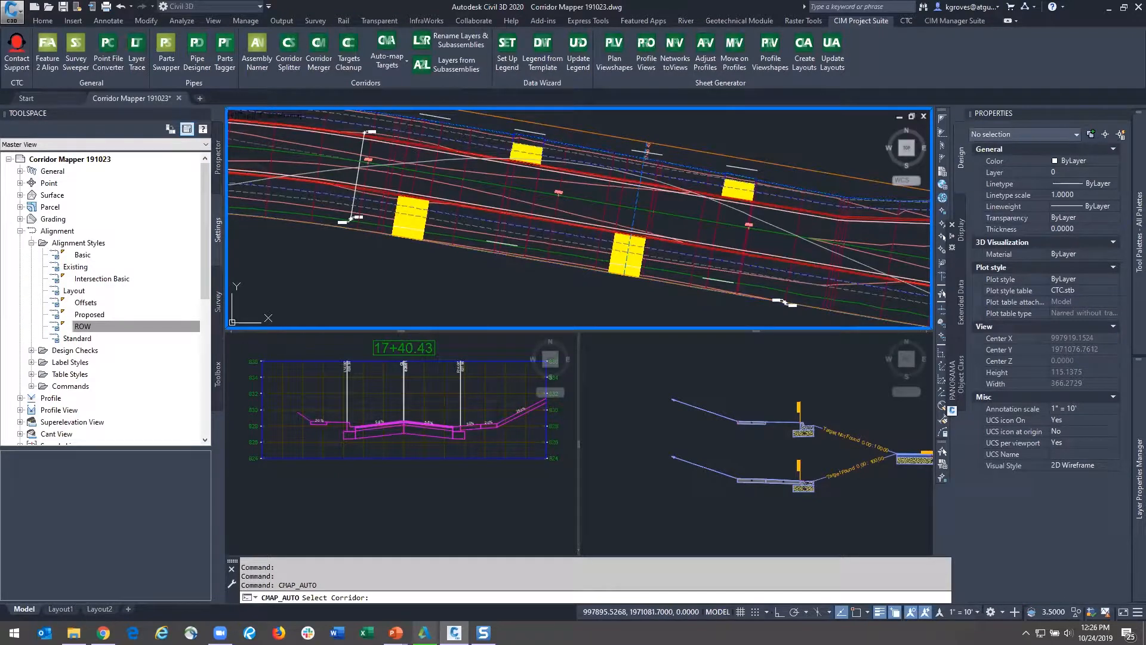
pyautogui.click(532, 214)
pyautogui.click(902, 344)
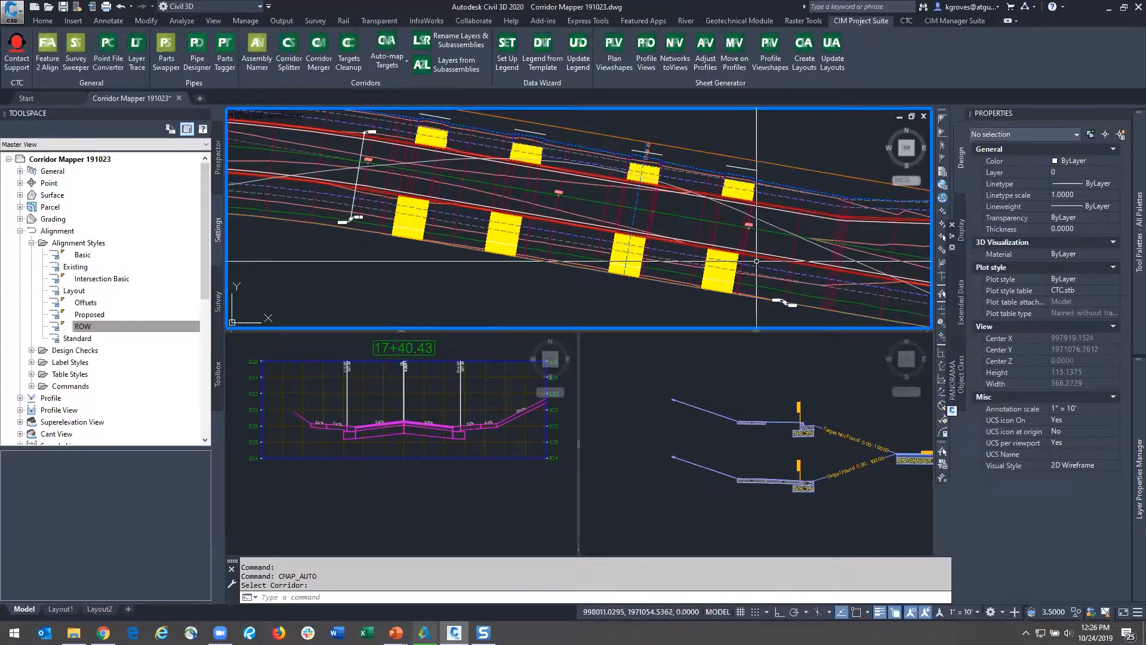
pyautogui.scroll(-2, 756, 261)
pyautogui.moveTo(740, 260); pyautogui.dragTo(556, 231, button='middle')
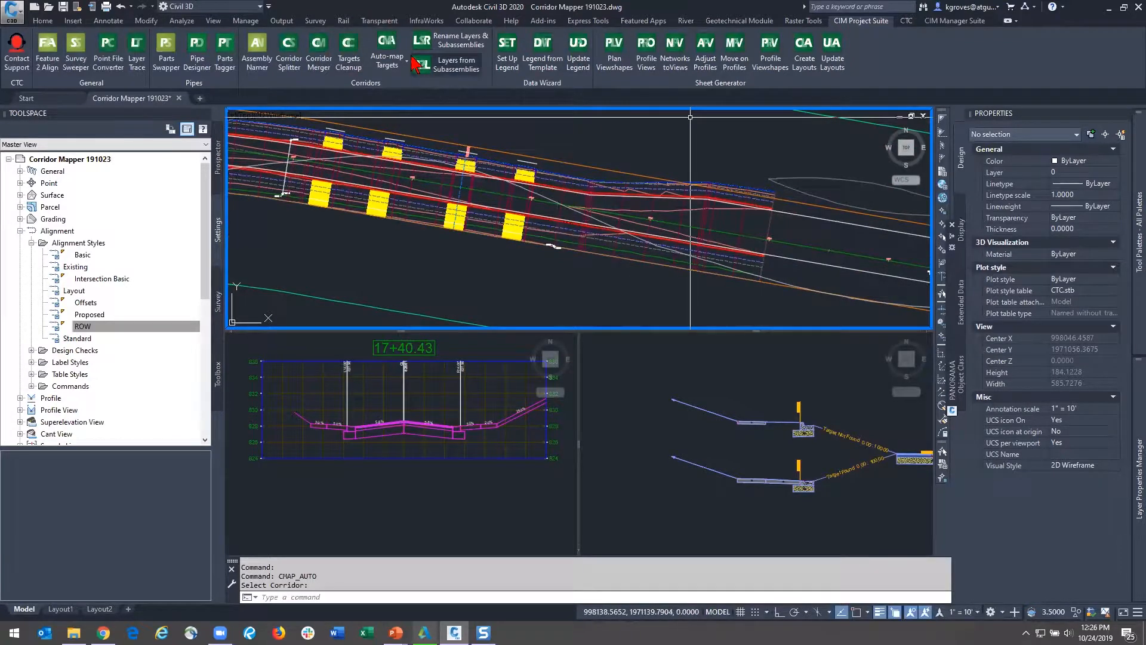
pyautogui.scroll(-2, 515, 233)
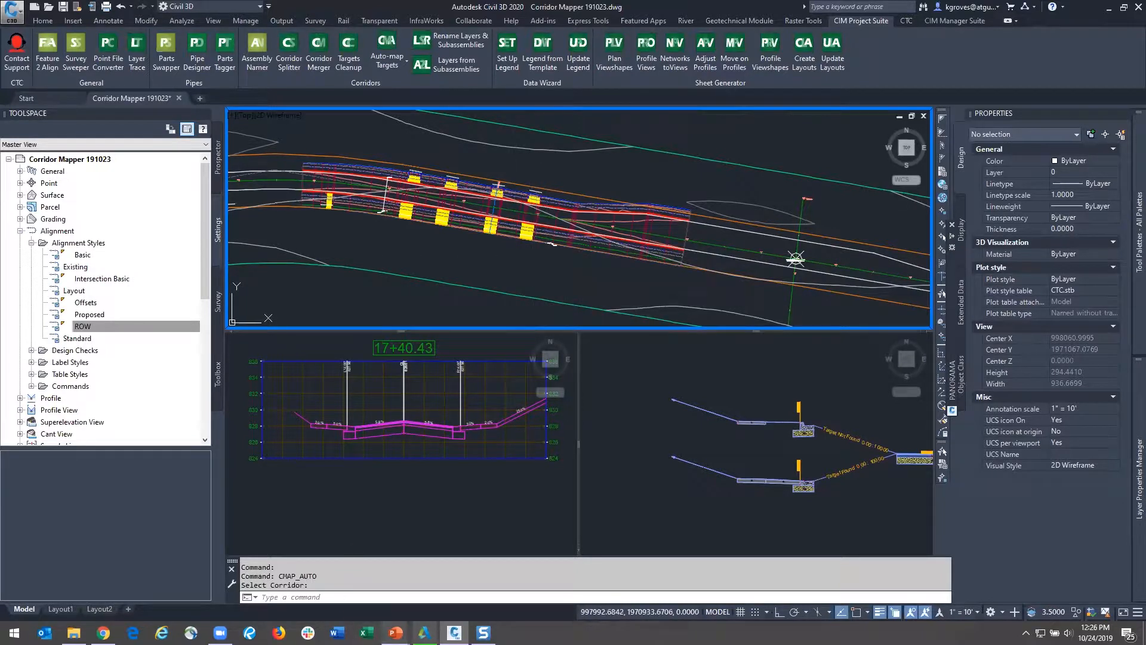
# Step: Switch to the PowerPoint slide show and advance to the slide "Layering Considerations for Corridor Mapper"
pyautogui.click(396, 632)
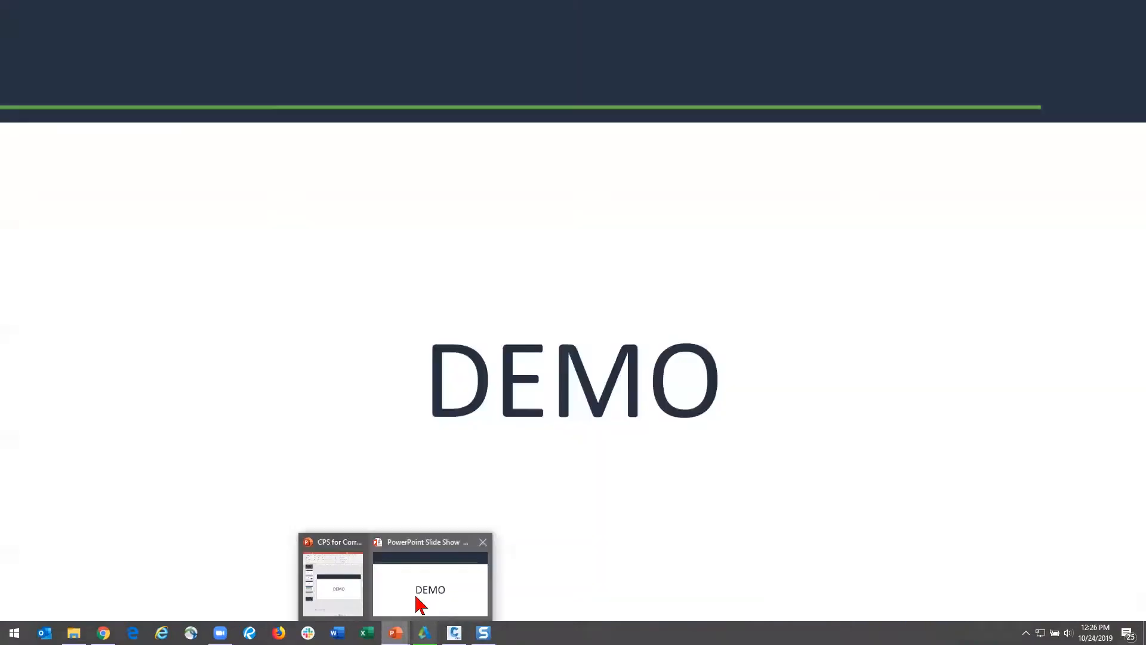
pyautogui.click(418, 604)
pyautogui.click(483, 505)
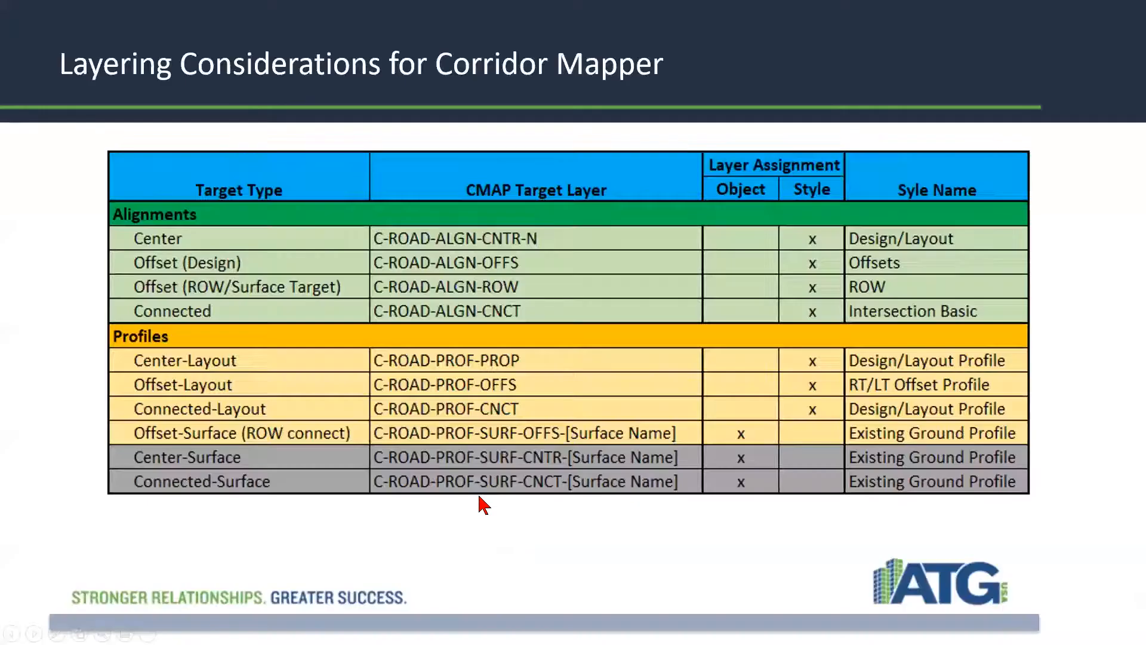